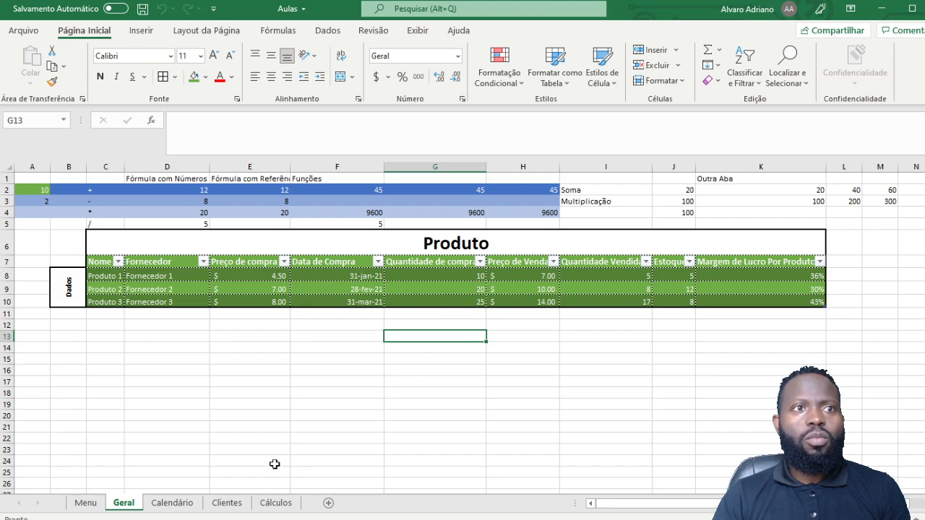
# Step: Browse the Menu, Geral, Calendário, Clientes and Cálculos sheets, ending on Geral
pyautogui.click(179, 504)
pyautogui.click(227, 504)
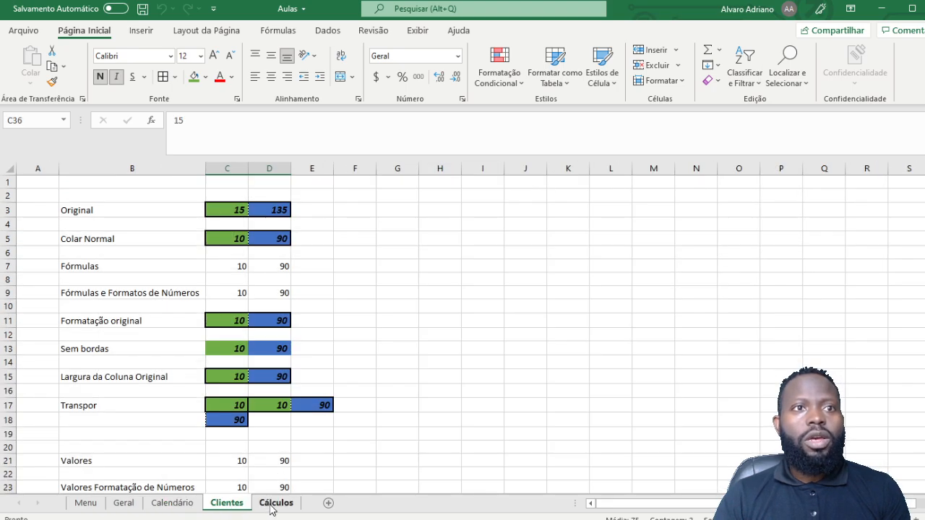
pyautogui.click(271, 504)
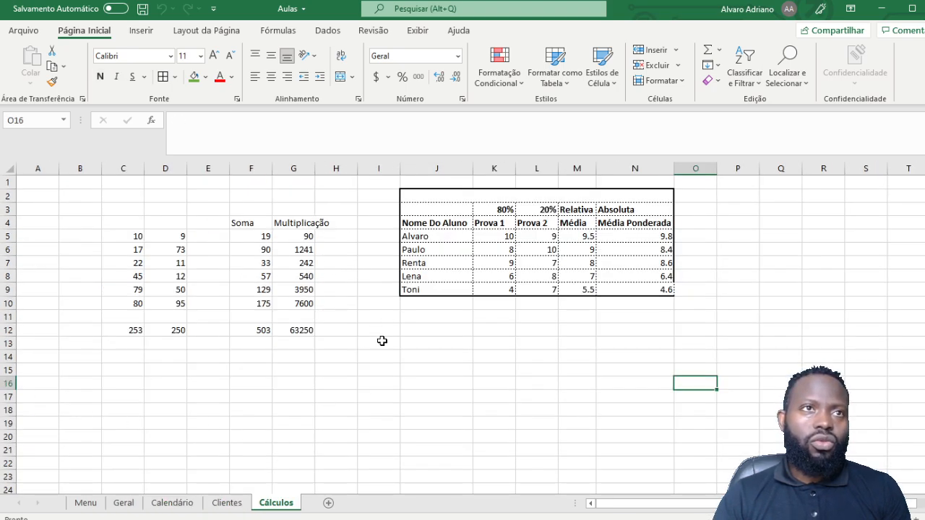
pyautogui.click(227, 503)
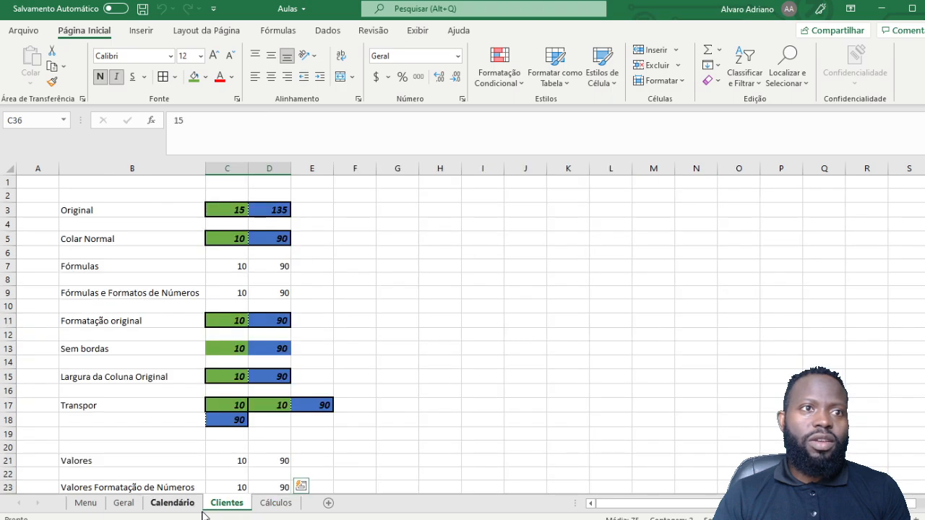
pyautogui.click(175, 503)
pyautogui.click(120, 506)
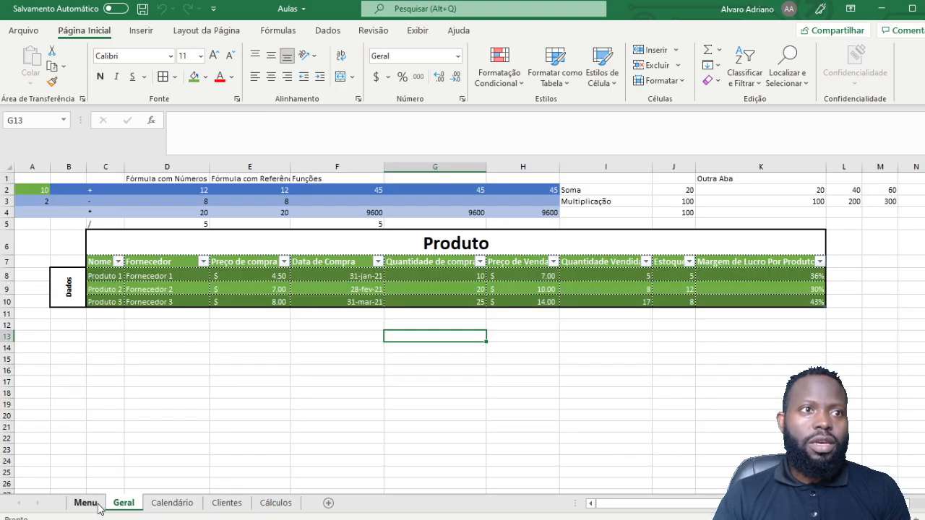
pyautogui.click(98, 506)
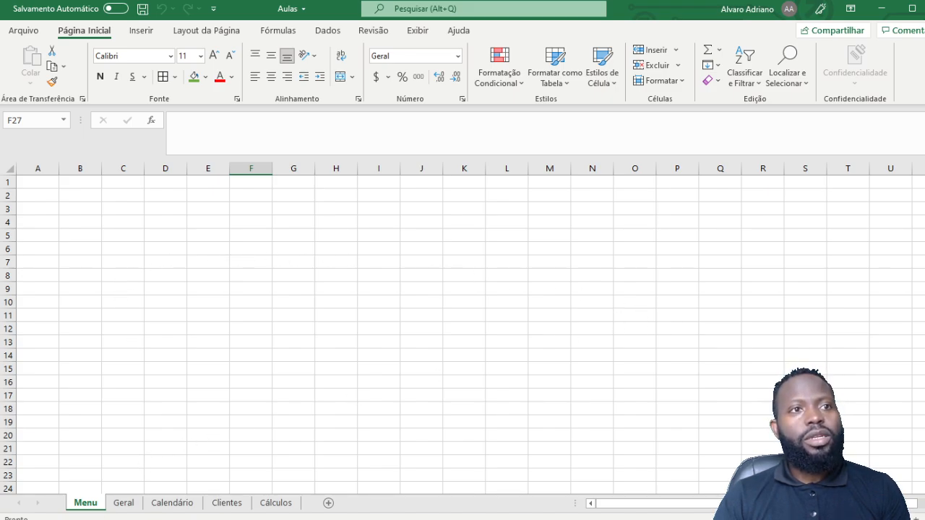
pyautogui.click(123, 503)
pyautogui.click(172, 503)
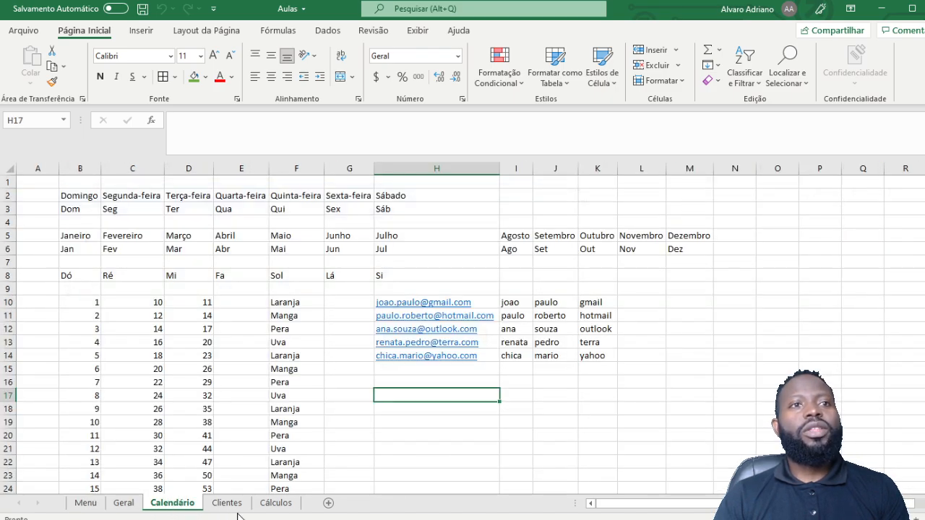
pyautogui.click(228, 503)
pyautogui.click(276, 504)
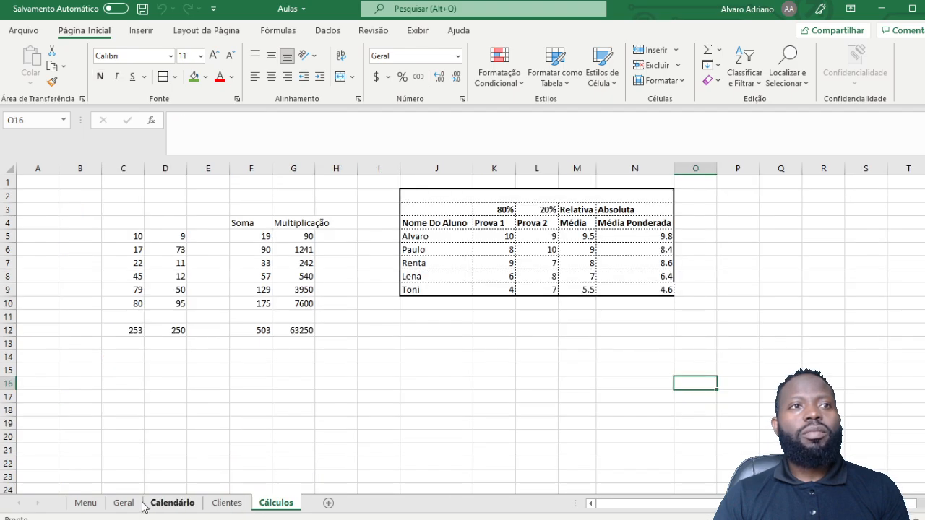
pyautogui.click(85, 504)
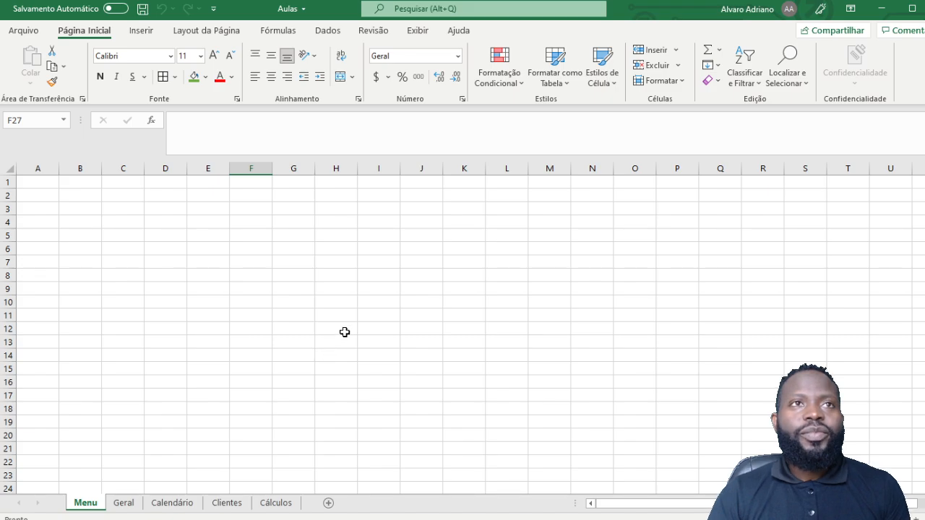
pyautogui.scroll(-3, 438, 299)
pyautogui.scroll(3, 437, 300)
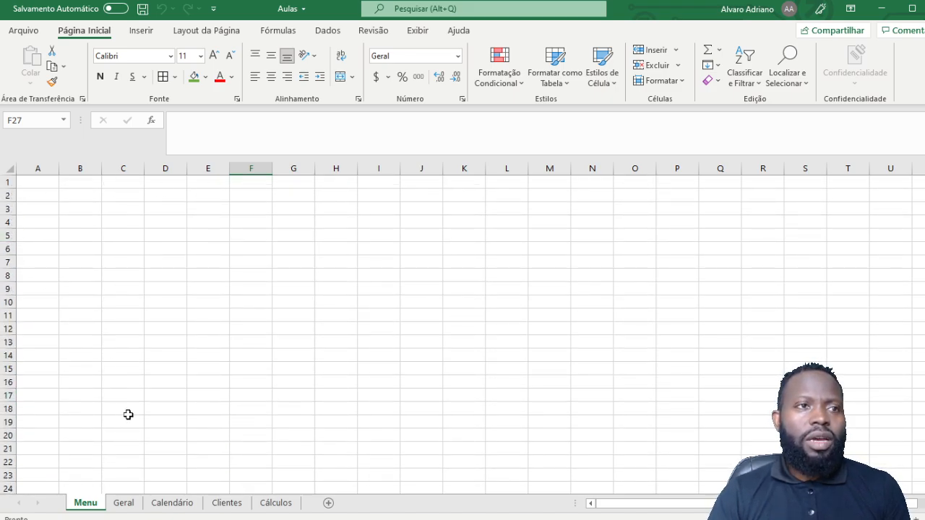
pyautogui.click(124, 503)
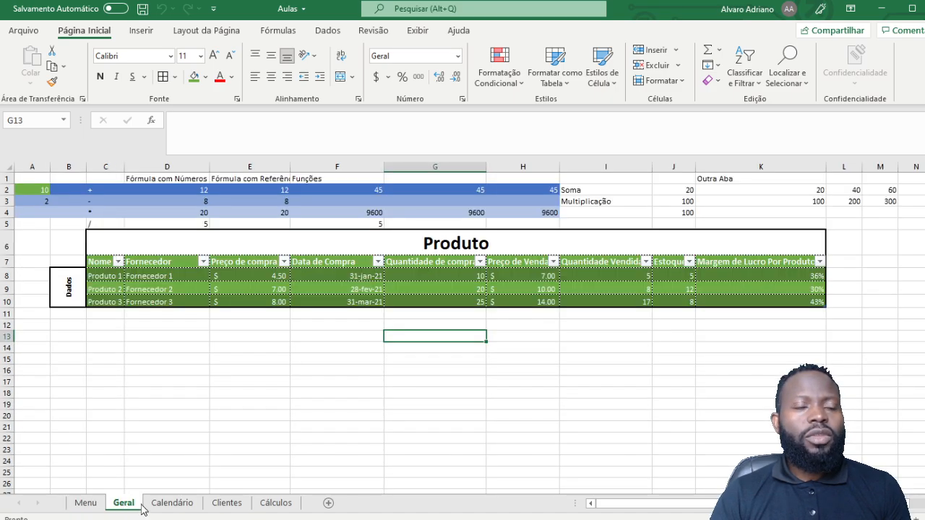
pyautogui.click(172, 503)
pyautogui.click(227, 503)
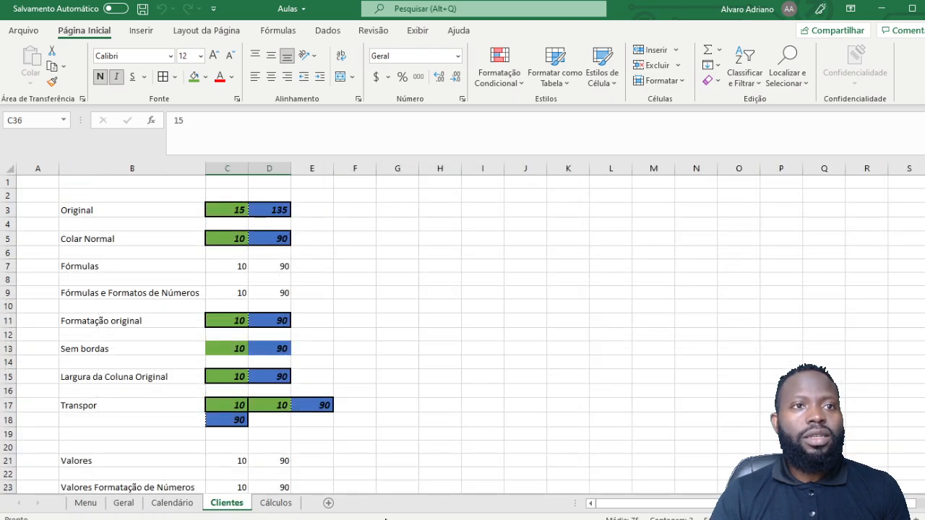
pyautogui.click(276, 504)
pyautogui.click(231, 509)
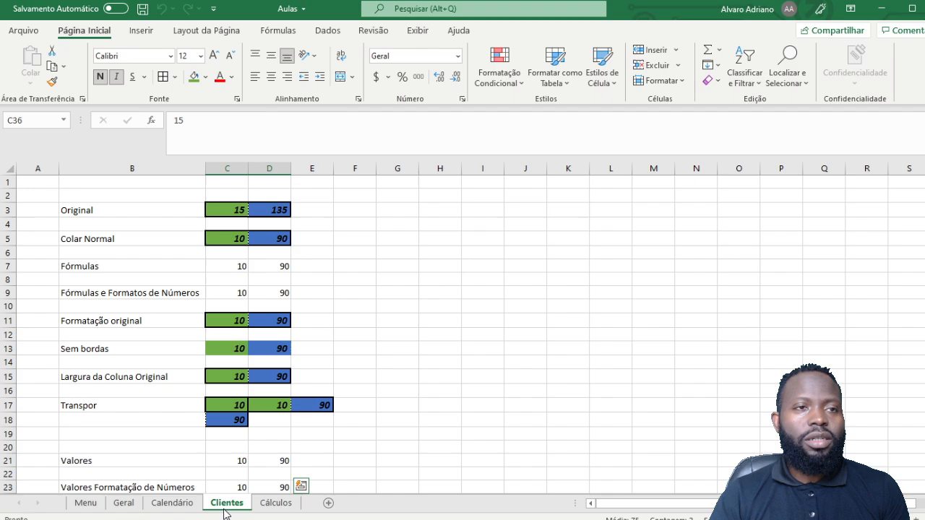
pyautogui.click(184, 509)
pyautogui.click(124, 509)
pyautogui.click(96, 510)
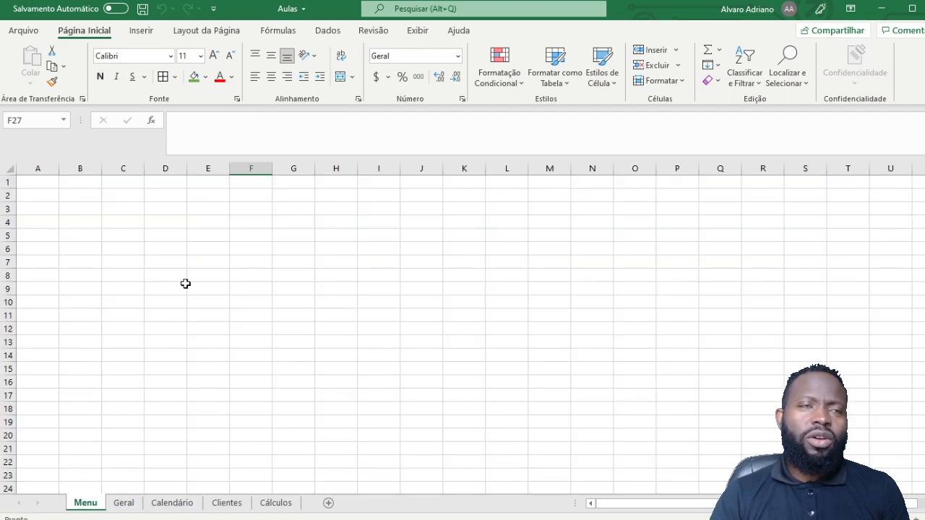
pyautogui.click(125, 506)
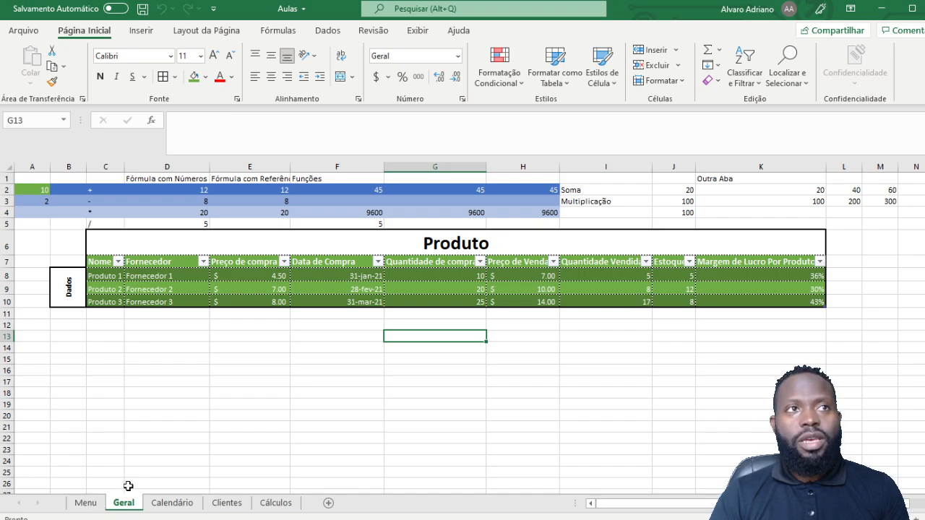
pyautogui.click(95, 503)
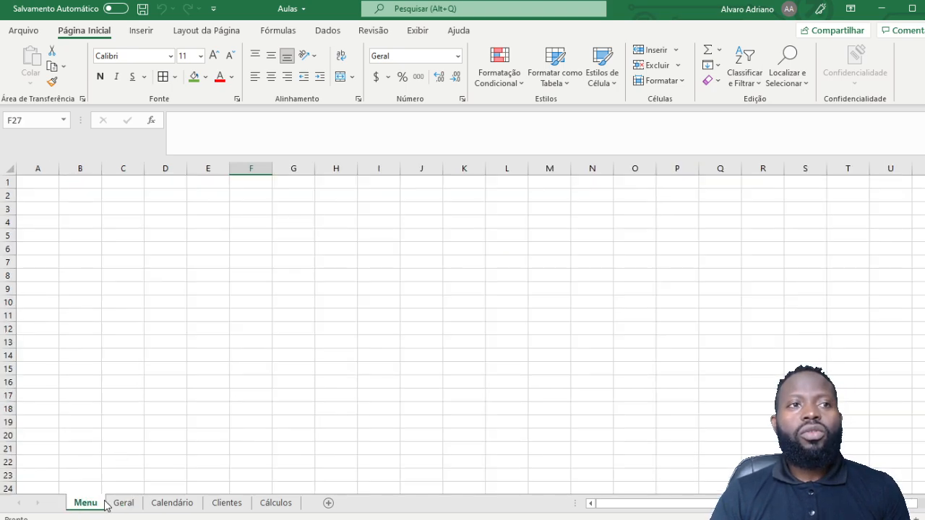
pyautogui.click(127, 503)
pyautogui.click(157, 505)
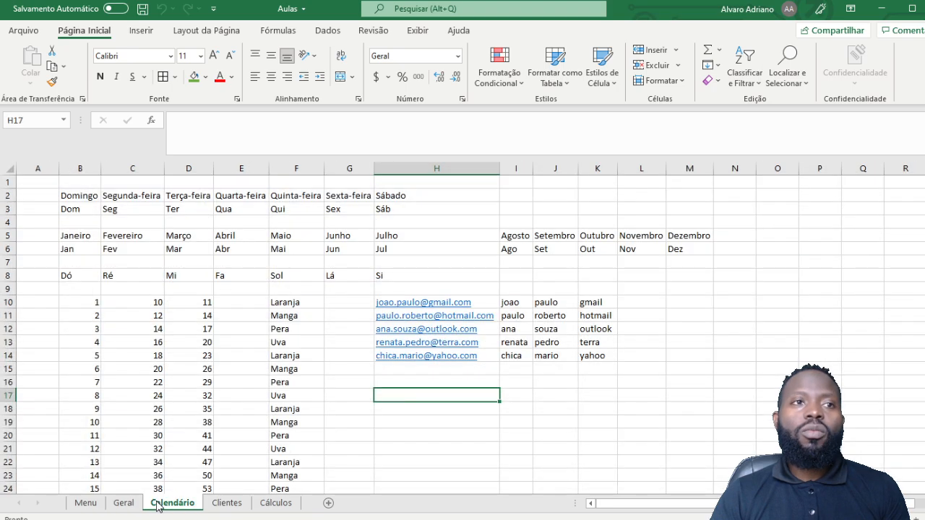
pyautogui.click(215, 503)
pyautogui.click(272, 508)
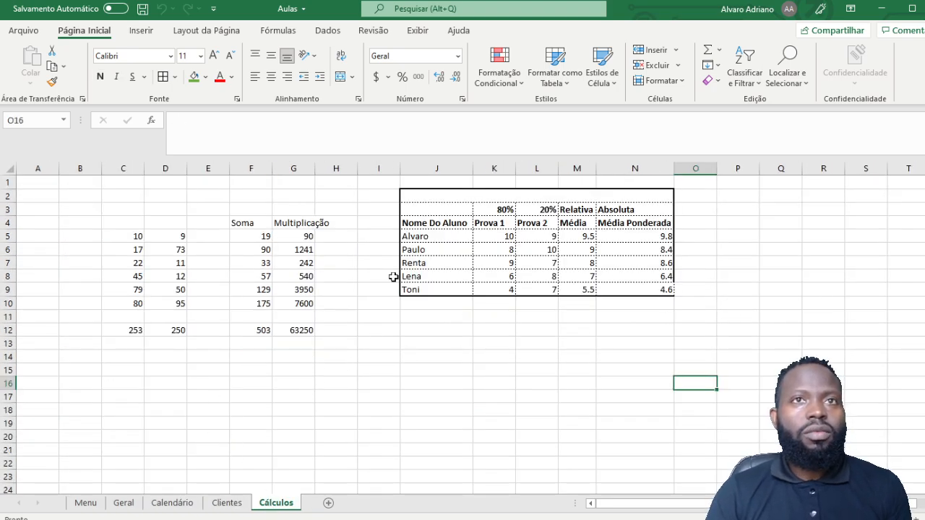
pyautogui.click(122, 504)
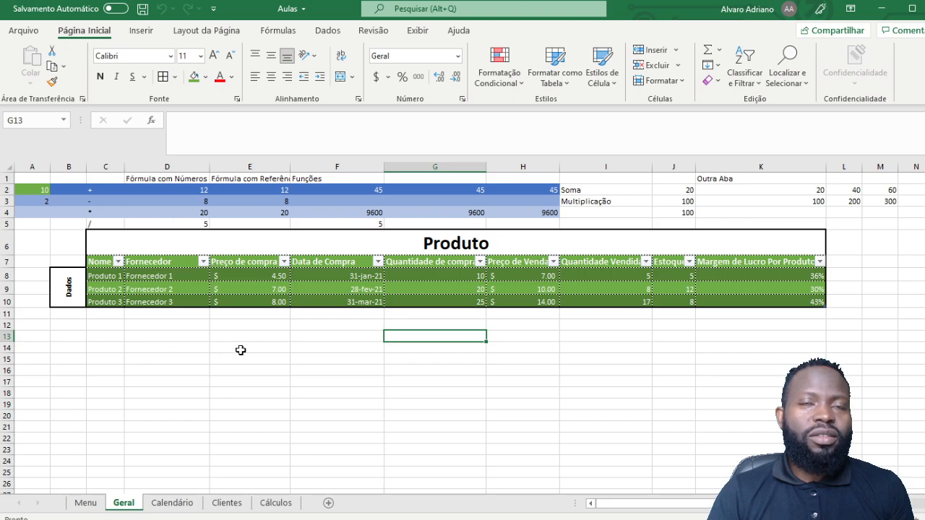
pyautogui.click(657, 348)
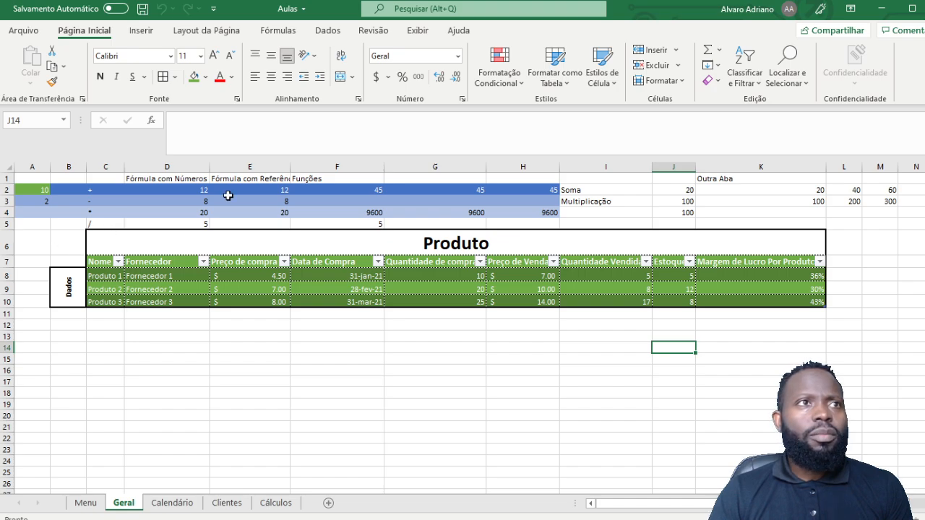
# Step: Delete rows 1–5 above the Produto table on the Geral sheet
pyautogui.moveTo(6, 179); pyautogui.dragTo(4, 224)
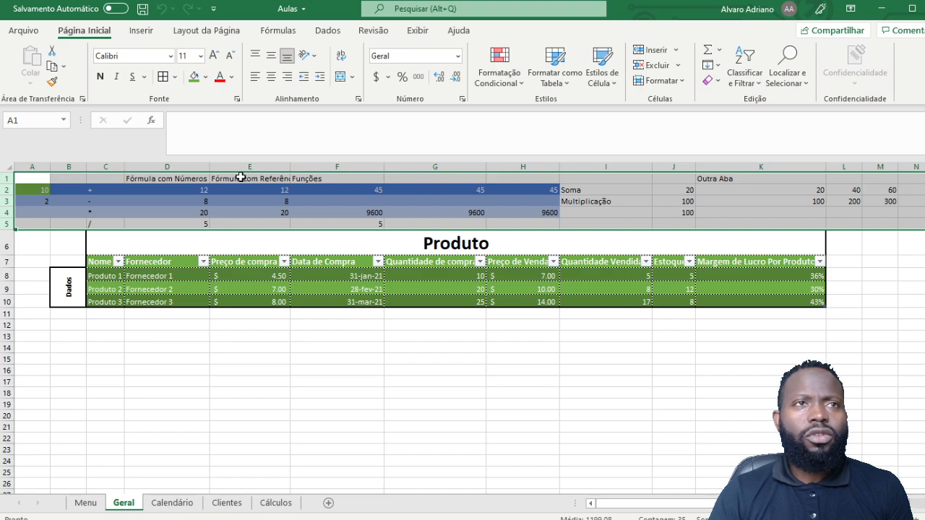
pyautogui.rightClick(5, 189)
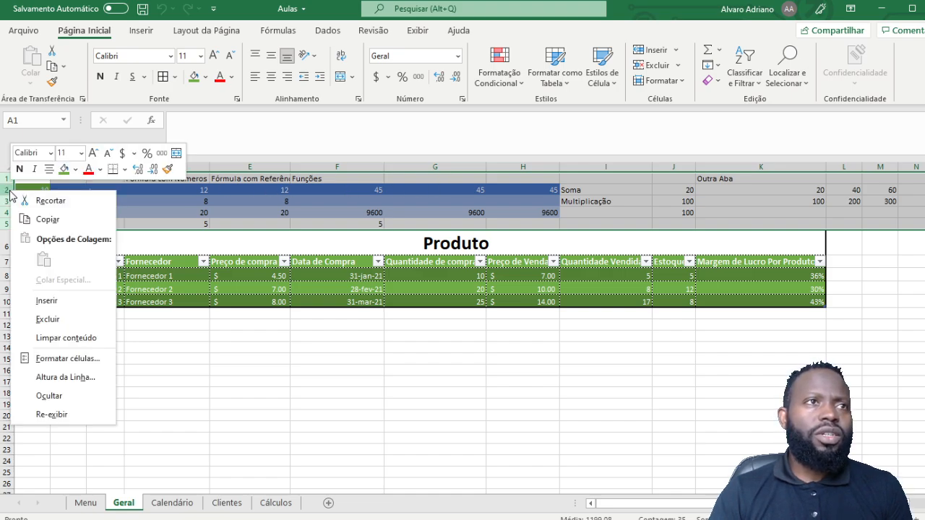
pyautogui.click(72, 324)
pyautogui.click(212, 340)
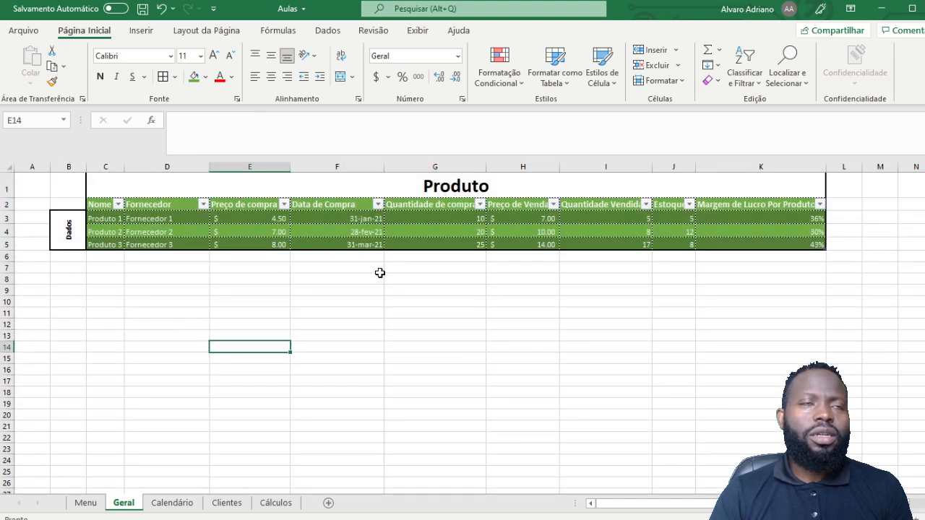
pyautogui.click(380, 310)
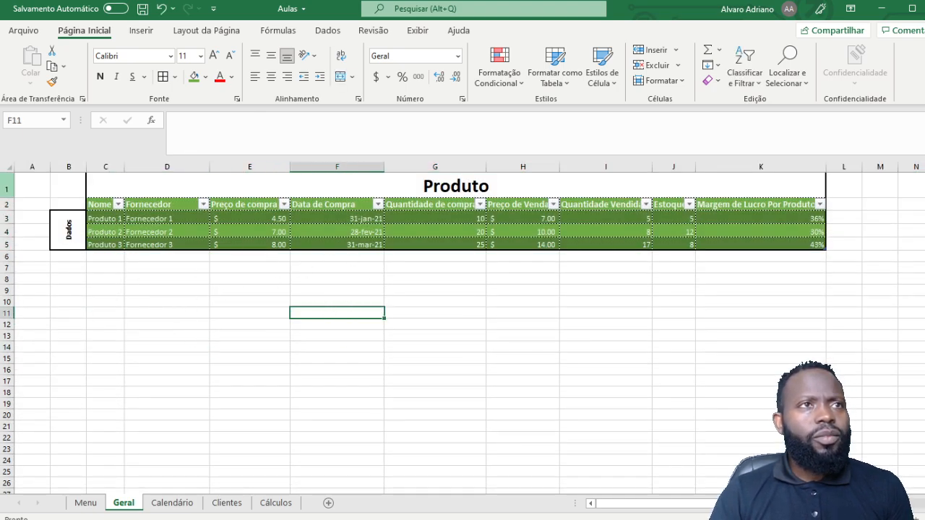
# Step: Delete columns A and B, removing the Dados label
pyautogui.click(74, 238)
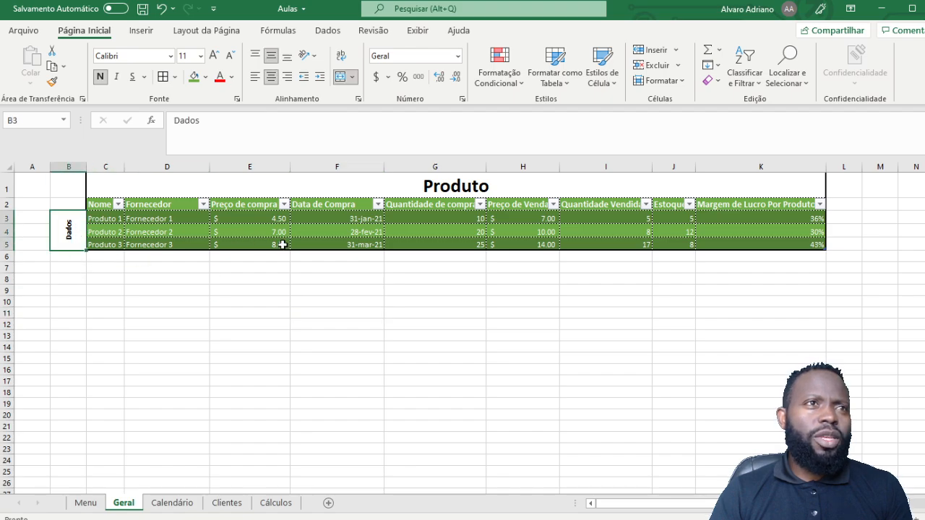
pyautogui.click(75, 296)
pyautogui.moveTo(68, 166); pyautogui.dragTo(24, 172)
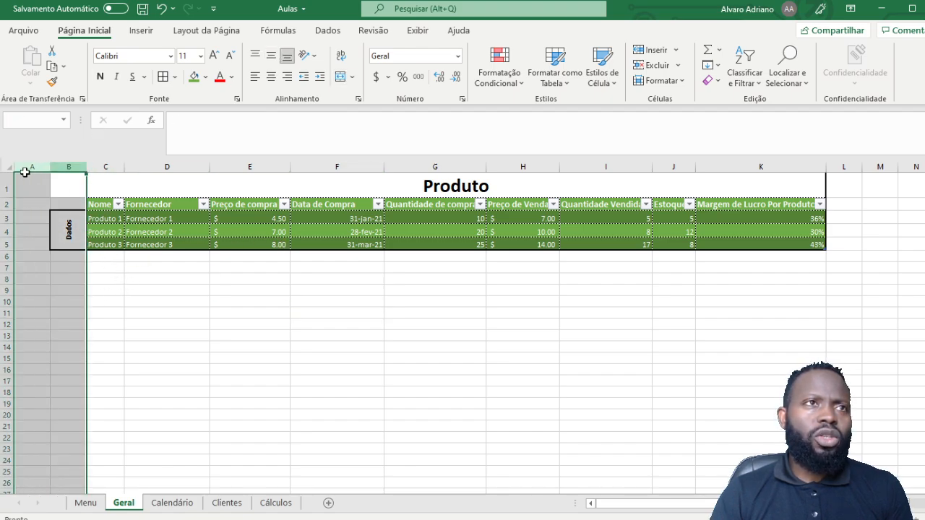
pyautogui.rightClick(36, 169)
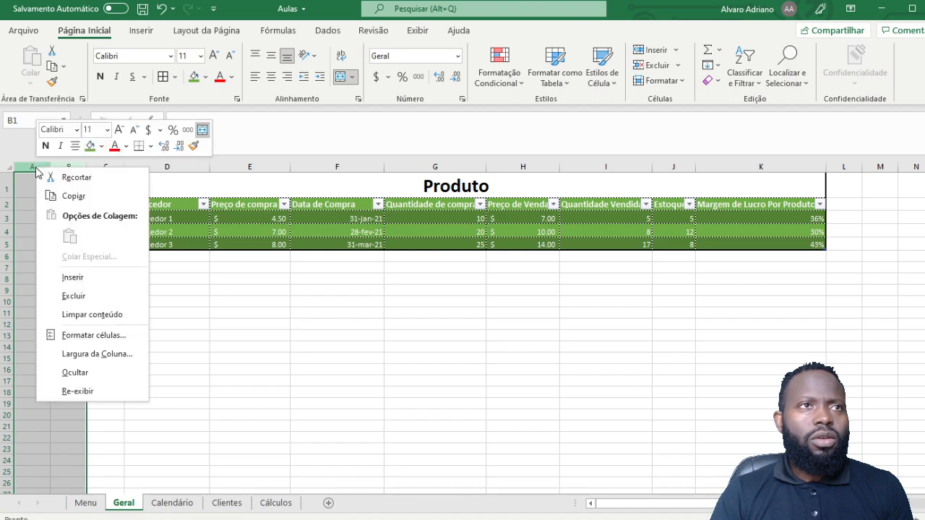
pyautogui.click(117, 295)
pyautogui.click(265, 380)
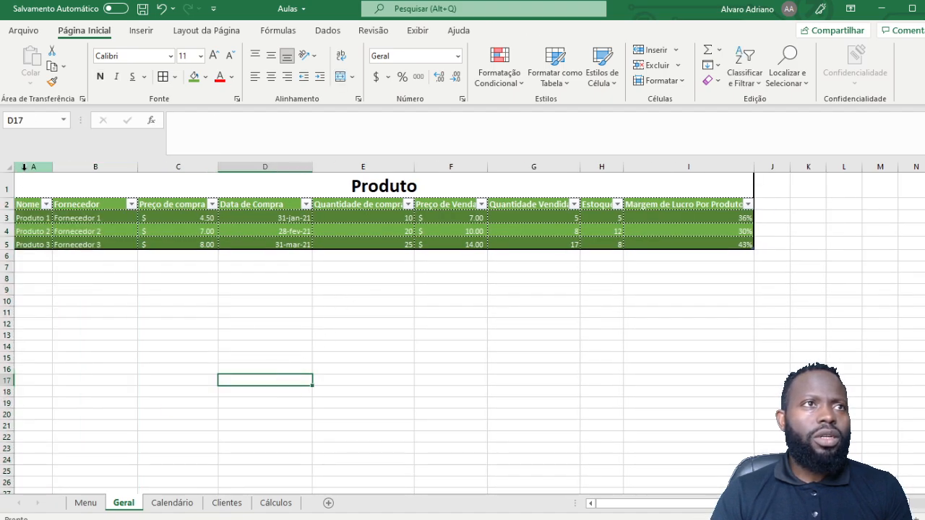
# Step: Insert a blank column A in front of the Produto table
pyautogui.rightClick(24, 167)
pyautogui.click(71, 281)
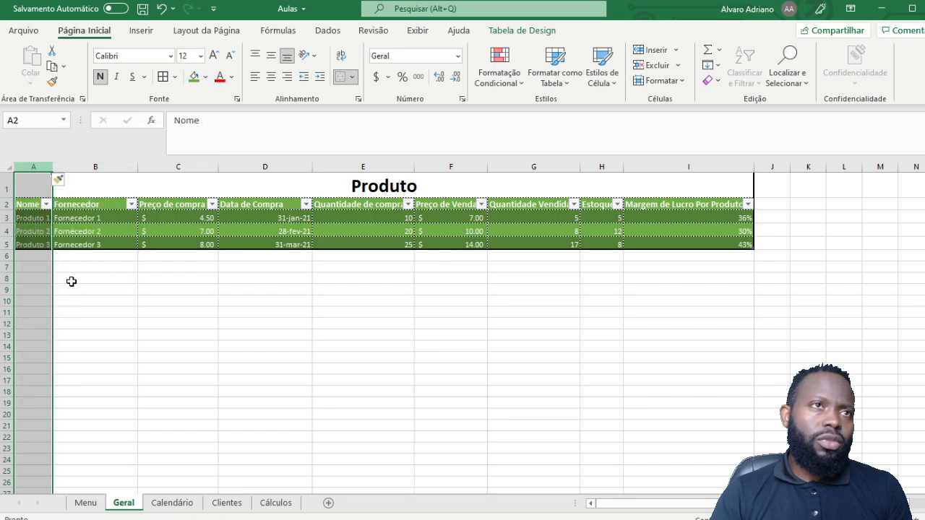
pyautogui.click(229, 357)
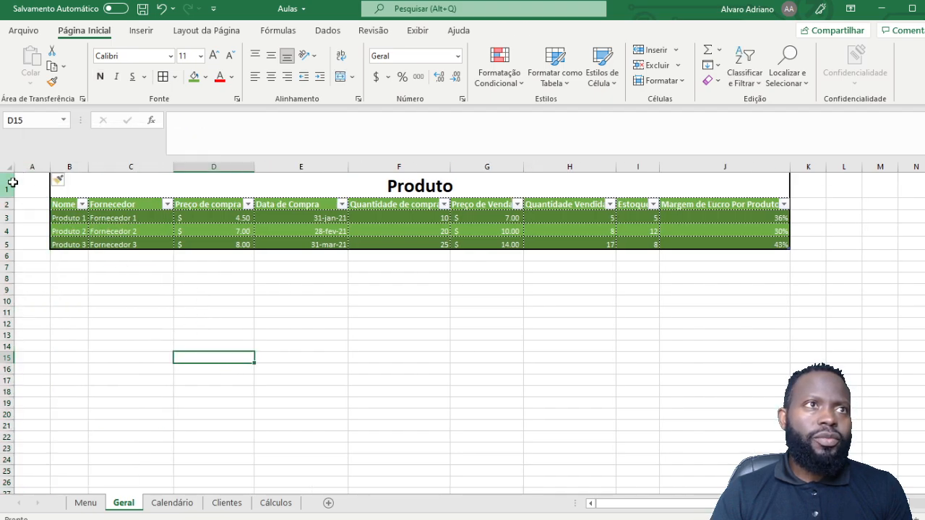
pyautogui.rightClick(13, 182)
# Step: Insert three blank rows above the Produto table so its title sits at B4
pyautogui.click(90, 296)
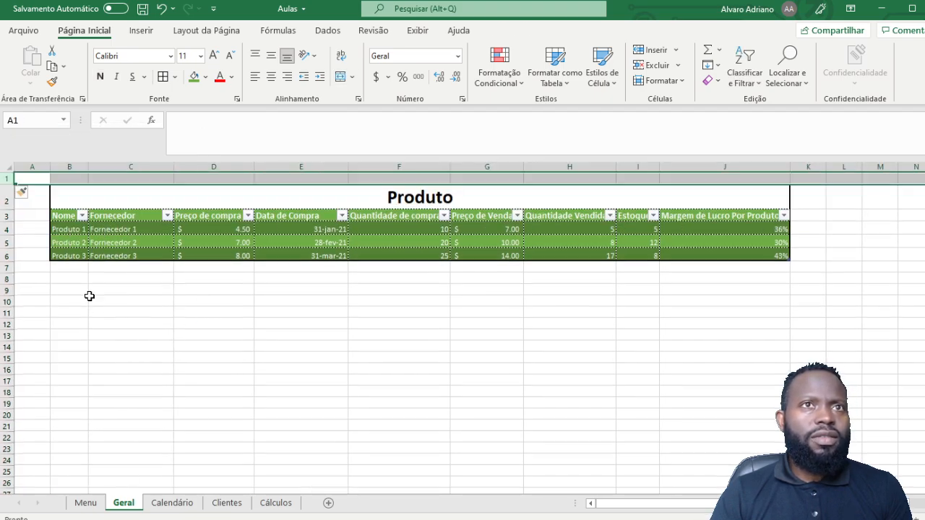
pyautogui.click(437, 359)
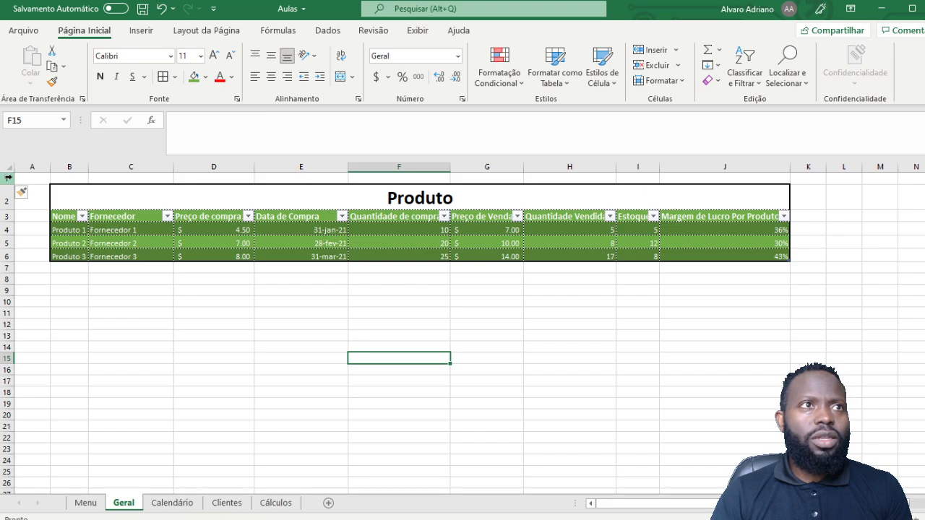
pyautogui.click(8, 178)
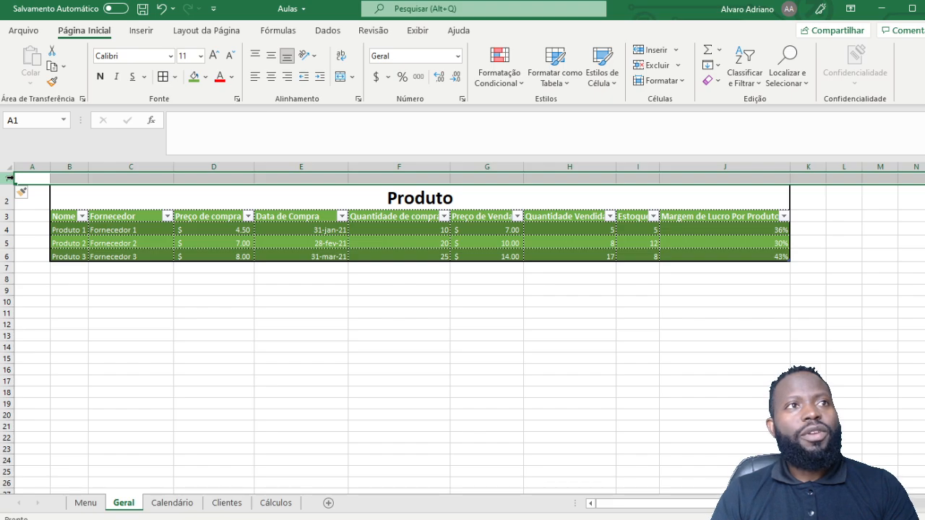
pyautogui.hotkey('ctrl', '+')
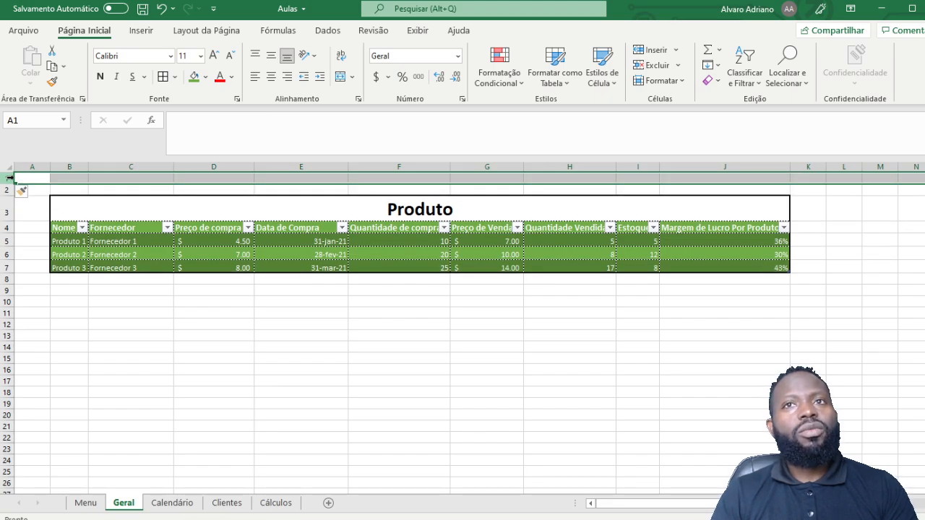
pyautogui.hotkey('ctrl', '+')
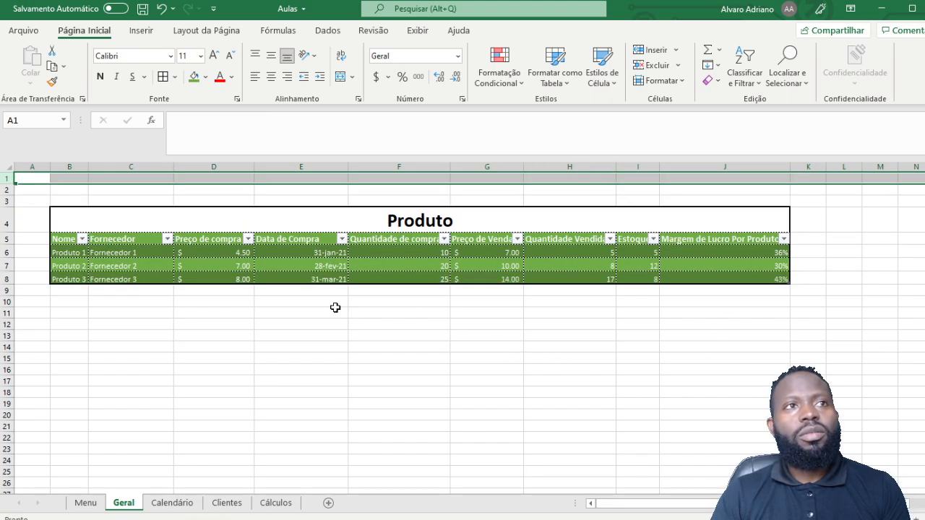
pyautogui.click(256, 359)
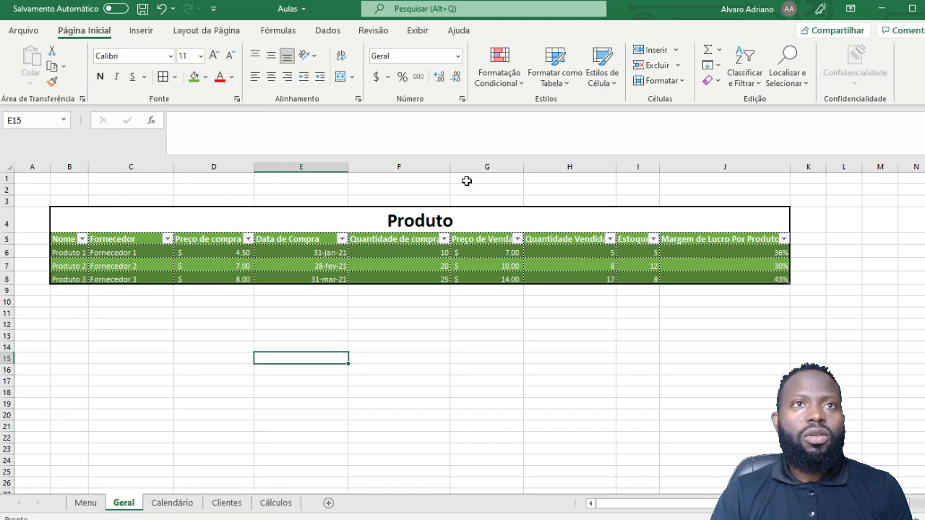
pyautogui.click(180, 188)
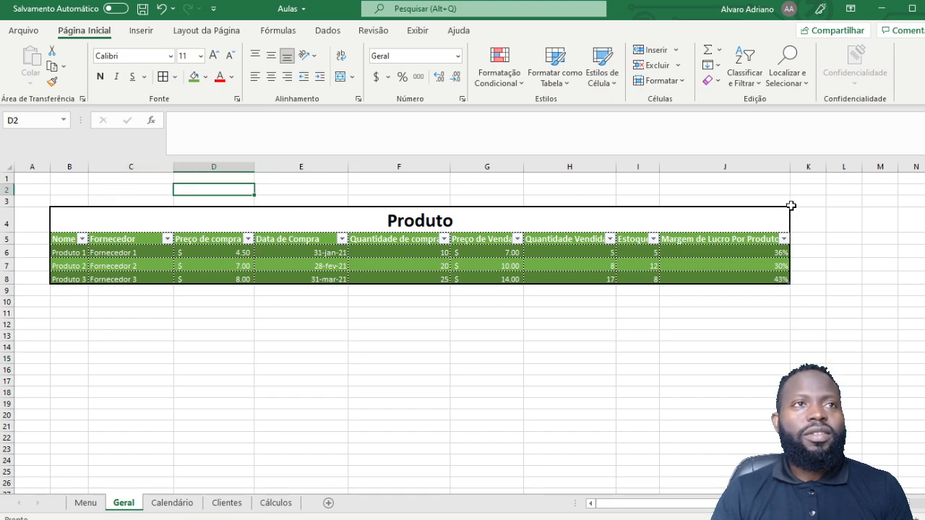
pyautogui.click(639, 180)
pyautogui.click(554, 396)
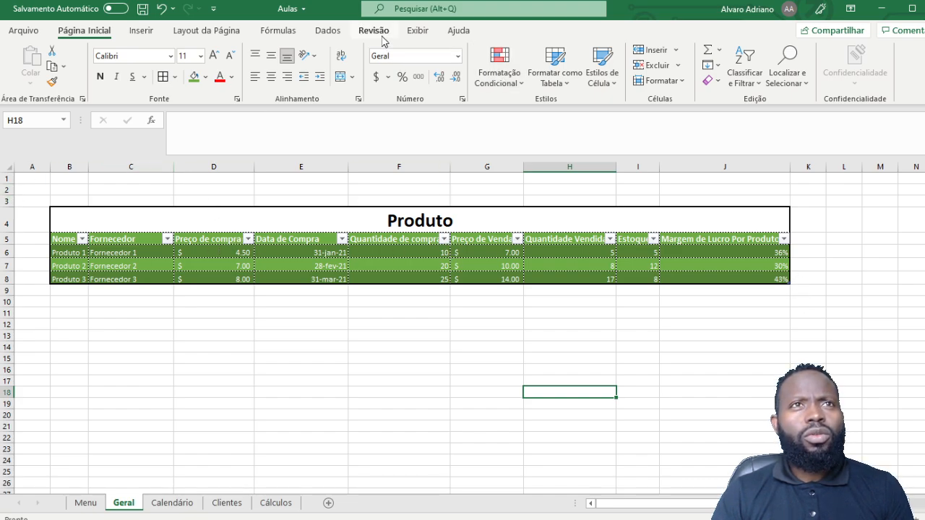
# Step: Turn off Linhas de Grade for the Geral sheet from the Exibir tab
pyautogui.click(423, 33)
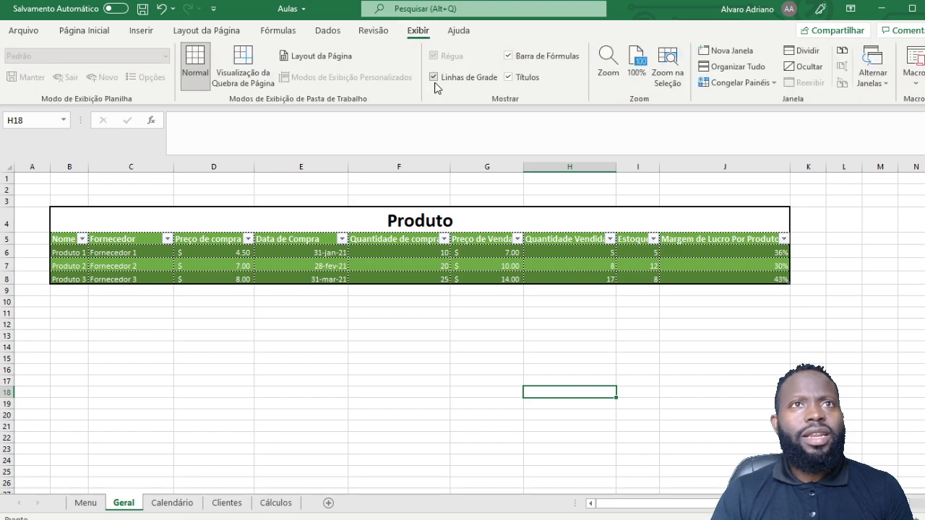
pyautogui.click(127, 327)
pyautogui.moveTo(70, 301); pyautogui.dragTo(551, 406)
pyautogui.click(629, 326)
pyautogui.click(879, 381)
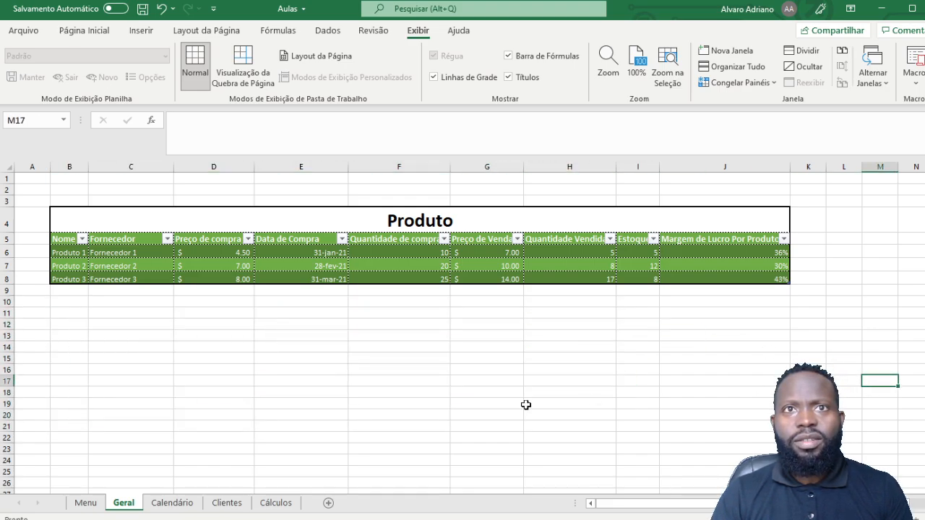
pyautogui.click(336, 406)
pyautogui.click(196, 380)
pyautogui.click(217, 333)
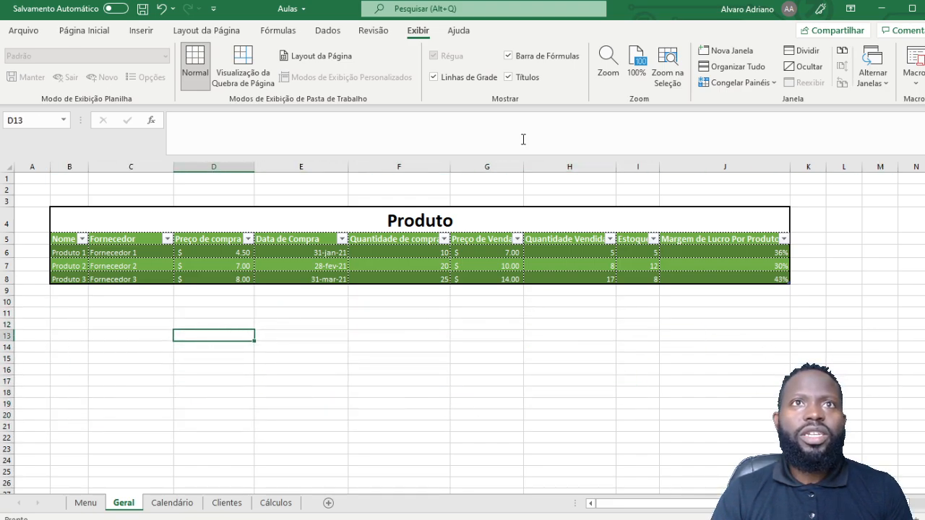
pyautogui.click(434, 77)
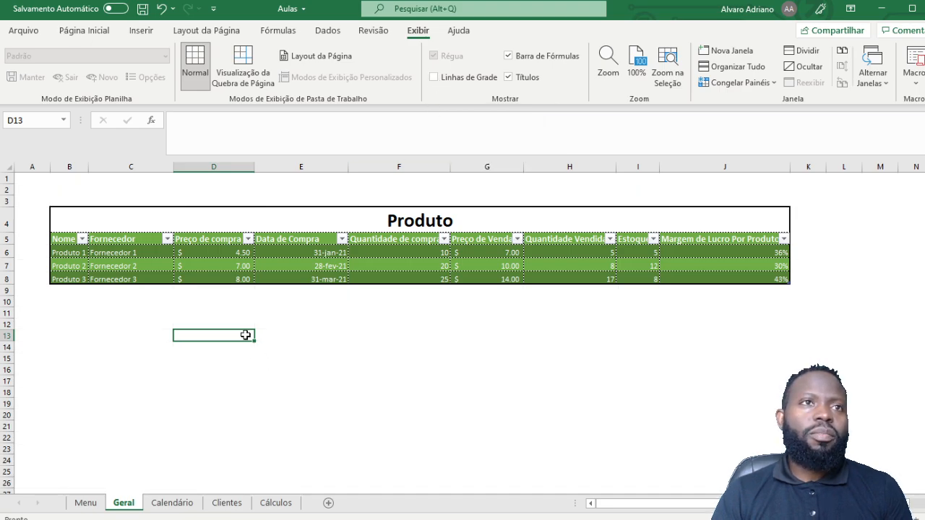
# Step: Select ranges around the Produto table and edit cell D19
pyautogui.moveTo(37, 200); pyautogui.dragTo(831, 300)
pyautogui.click(479, 379)
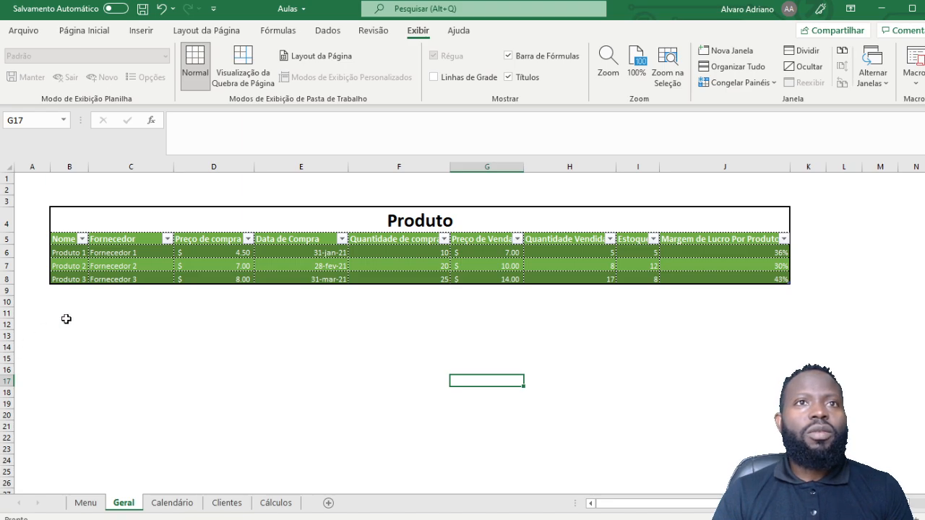
pyautogui.click(275, 351)
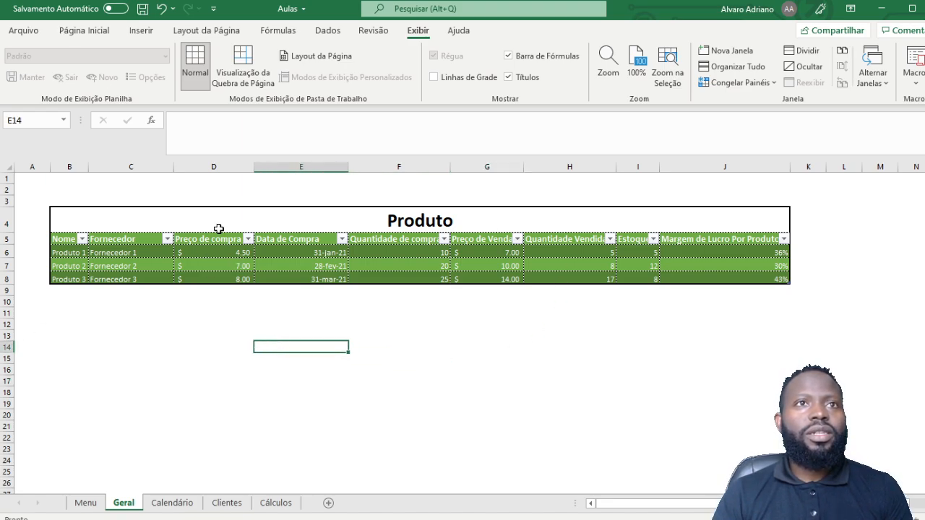
pyautogui.click(336, 192)
pyautogui.click(496, 192)
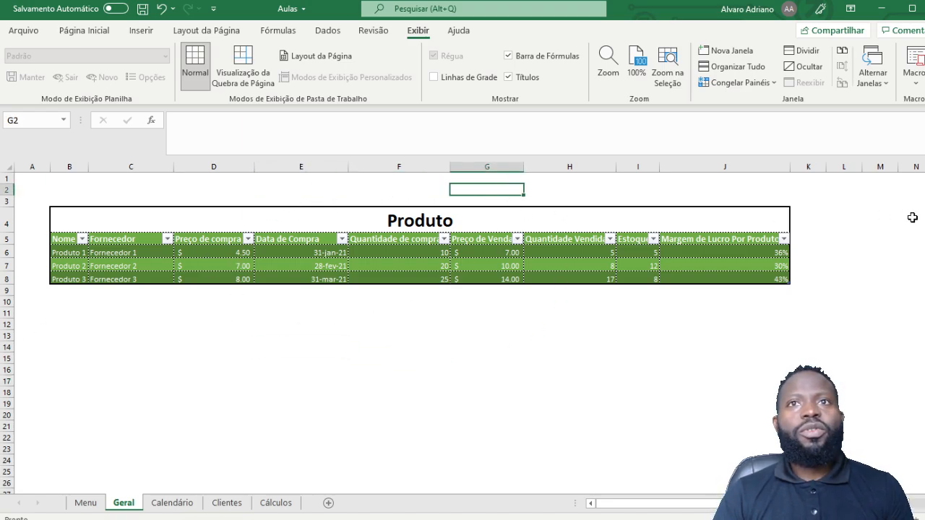
pyautogui.moveTo(817, 206); pyautogui.dragTo(818, 327)
pyautogui.click(275, 360)
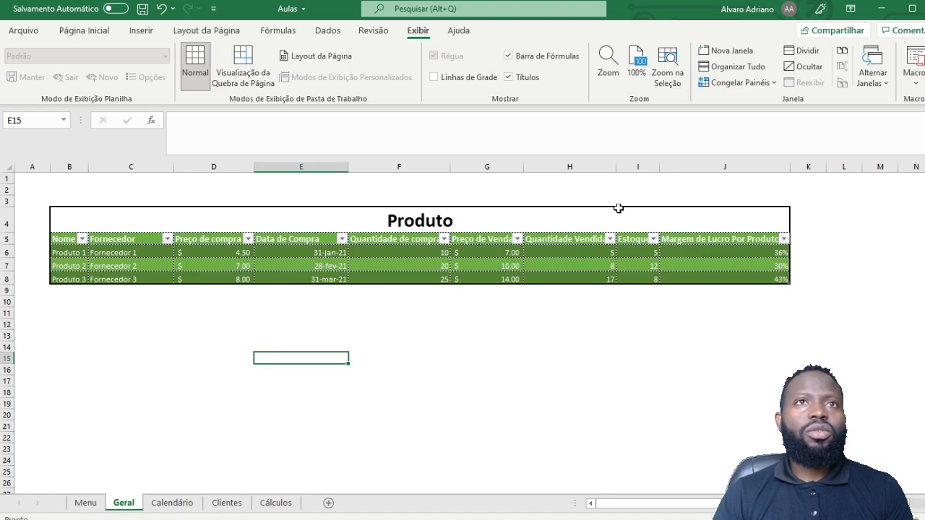
pyautogui.click(225, 401)
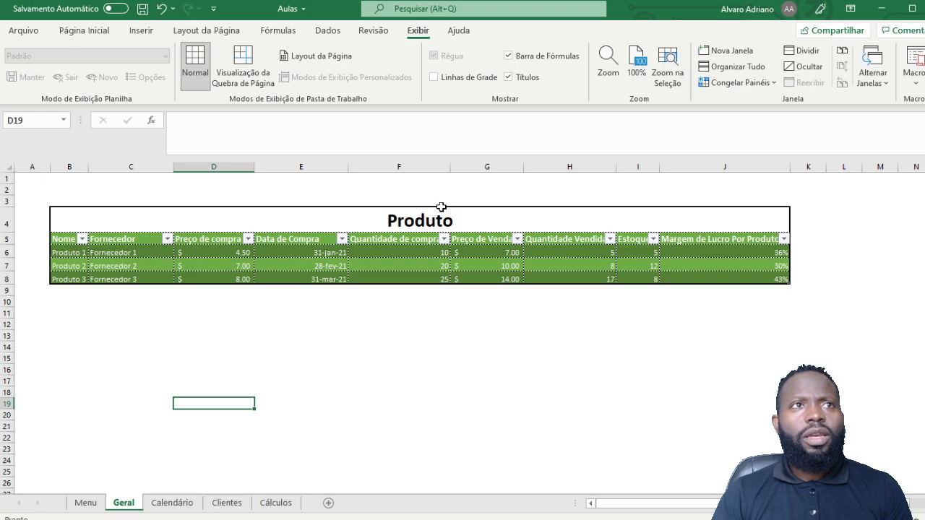
pyautogui.click(198, 131)
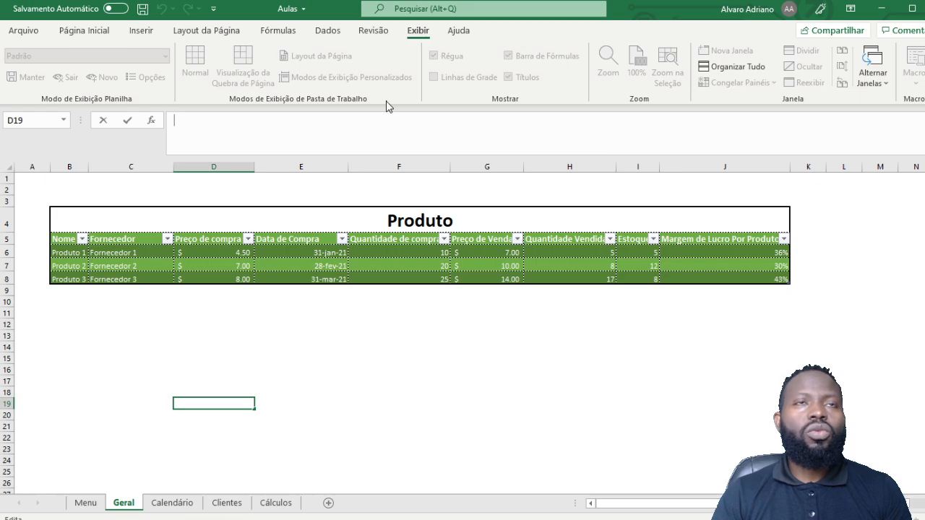
pyautogui.moveTo(226, 379); pyautogui.dragTo(226, 371)
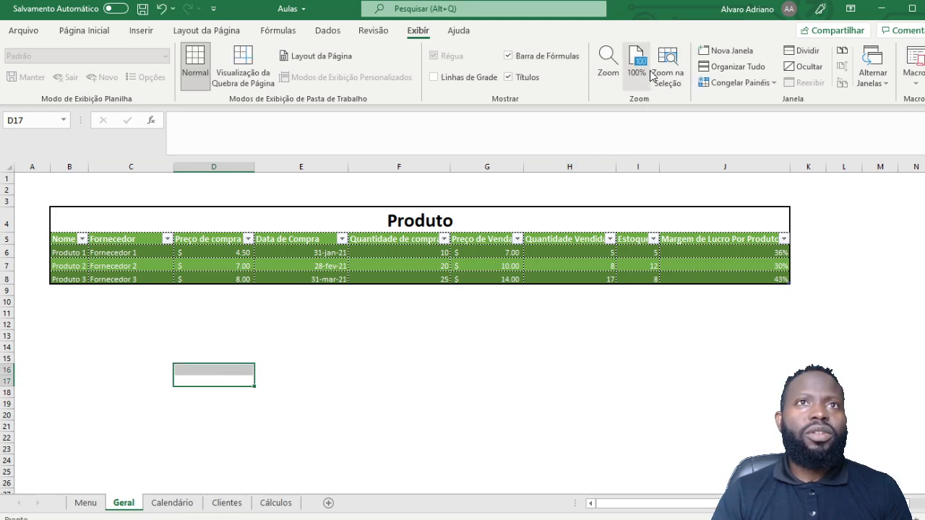
pyautogui.click(508, 76)
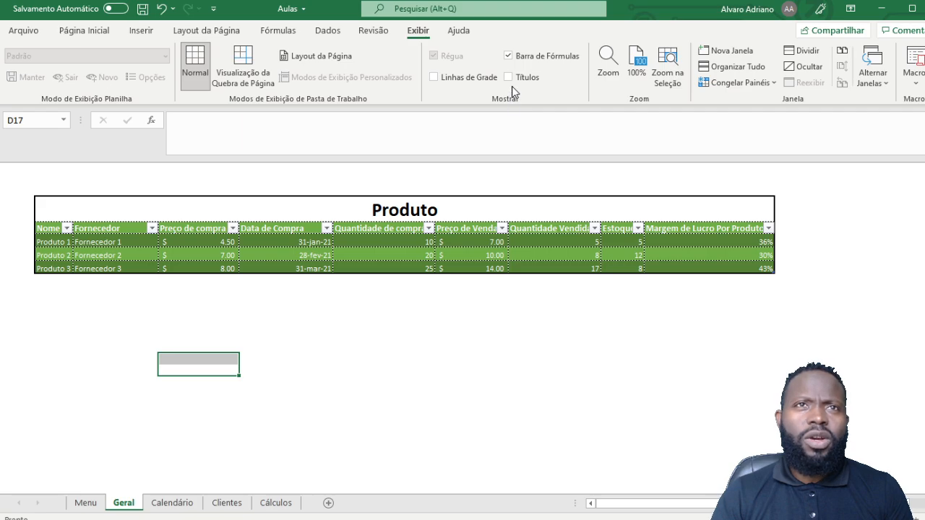
pyautogui.click(514, 80)
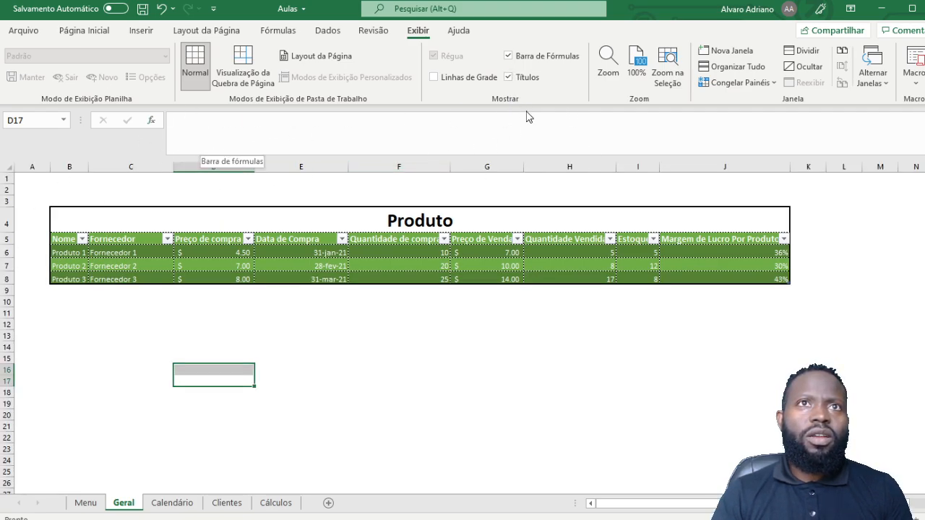
pyautogui.click(509, 57)
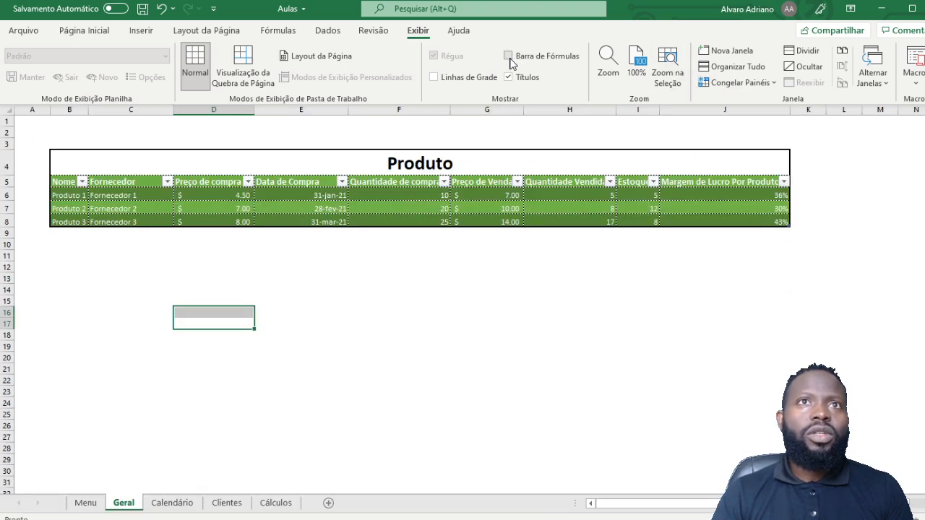
pyautogui.click(509, 56)
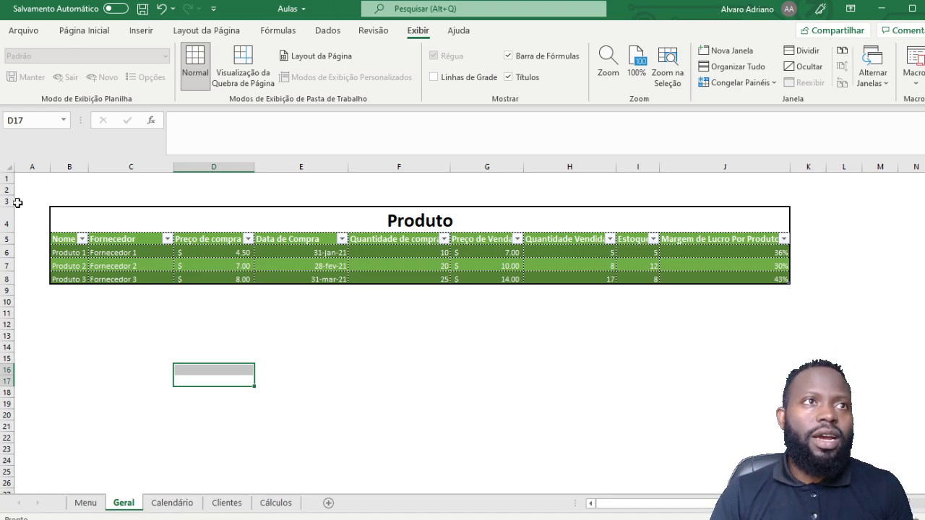
pyautogui.click(402, 348)
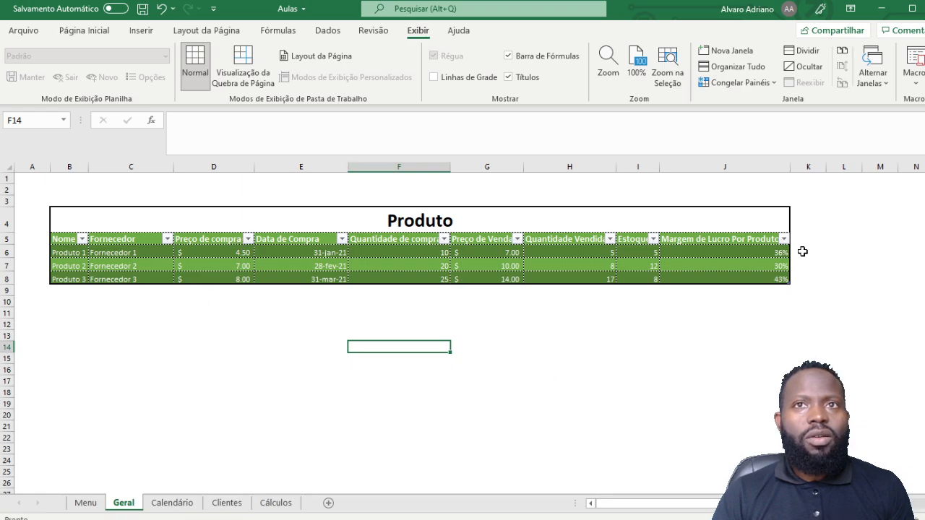
pyautogui.click(342, 305)
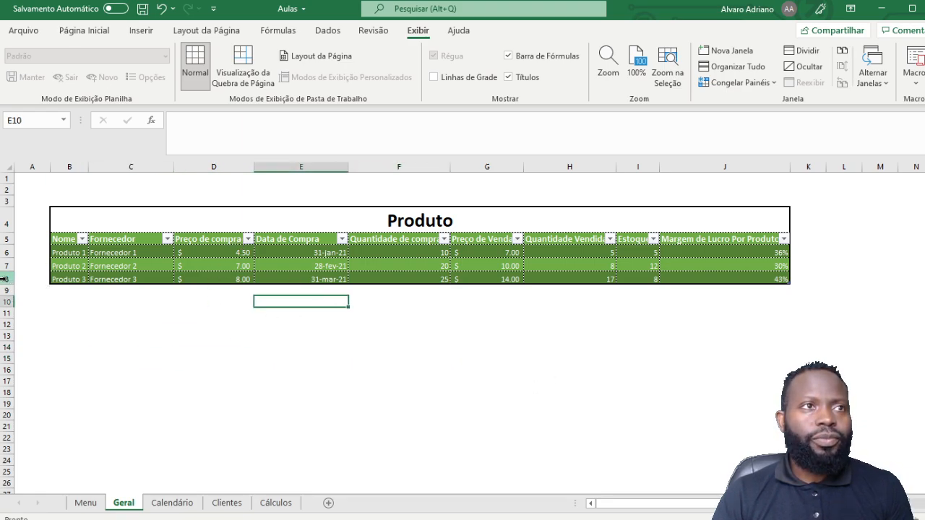
pyautogui.click(4, 279)
# Step: Insert empty rows above Produto 3, extending the Produto table down to row 21
pyautogui.rightClick(4, 279)
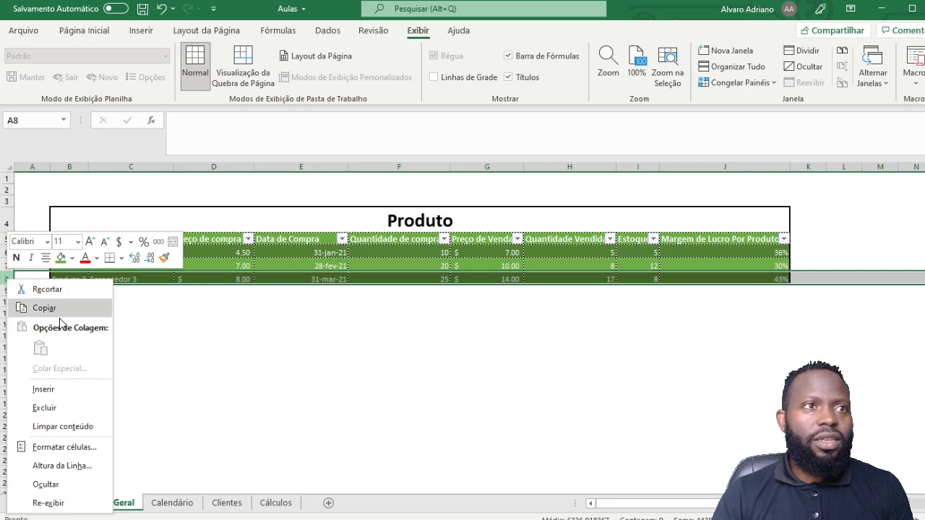
pyautogui.click(43, 389)
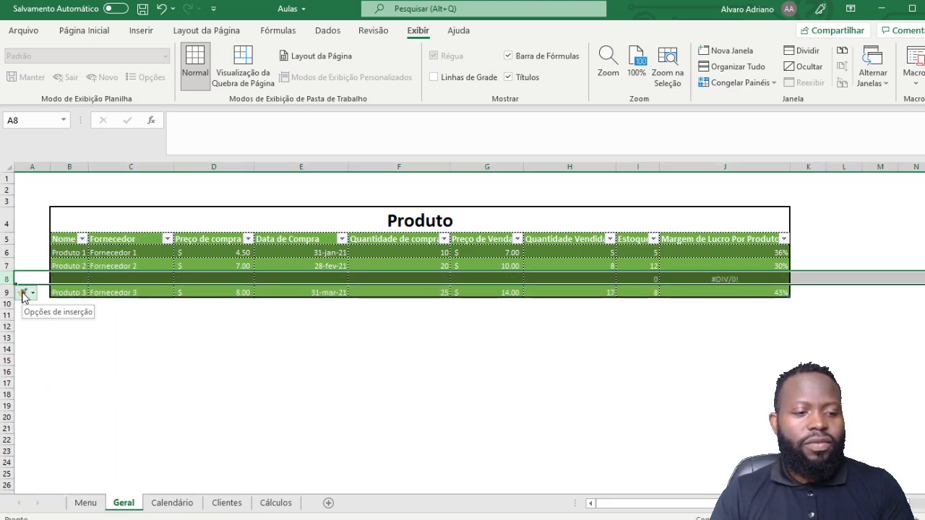
pyautogui.hotkey('ctrl', '+')
pyautogui.hotkey('ctrl', '+')
pyautogui.hotkey('ctrl', '+')
pyautogui.hotkey('ctrl', '+')
pyautogui.hotkey('ctrl', '+')
pyautogui.hotkey('ctrl', '+')
pyautogui.hotkey('ctrl', '+')
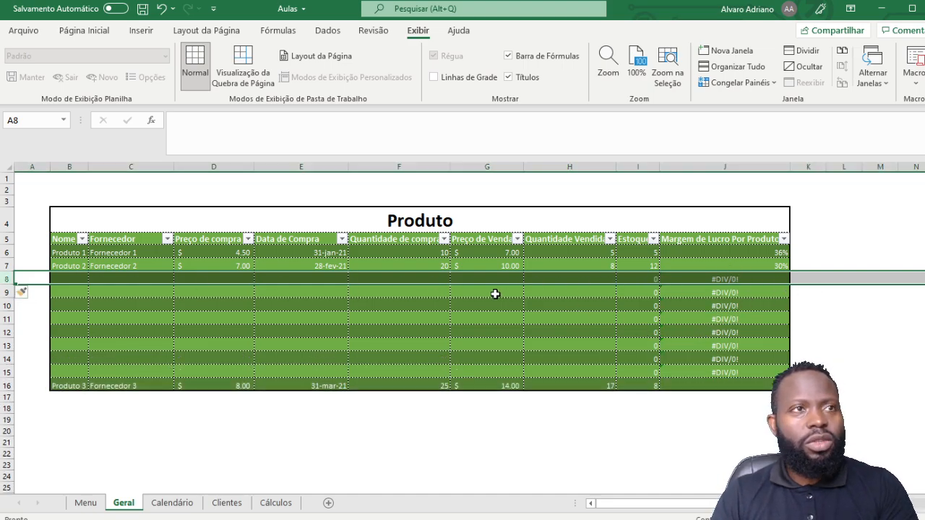
pyautogui.hotkey('ctrl', '+')
pyautogui.hotkey('ctrl', '+')
pyautogui.hotkey('ctrl', '+')
pyautogui.hotkey('ctrl', '+')
pyautogui.hotkey('ctrl', '+')
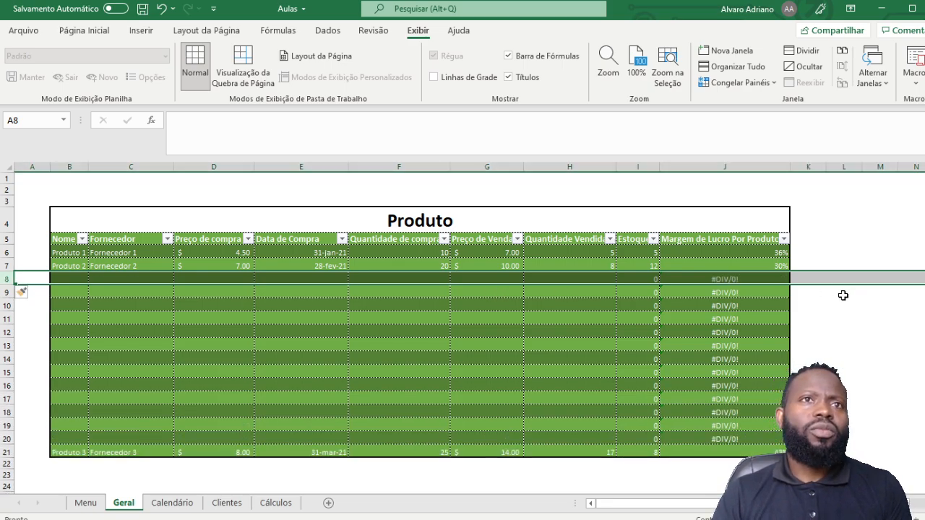
# Step: Copy the Produto 3 cells B21:J21 and pick B8 as the destination
pyautogui.scroll(-2, 332, 311)
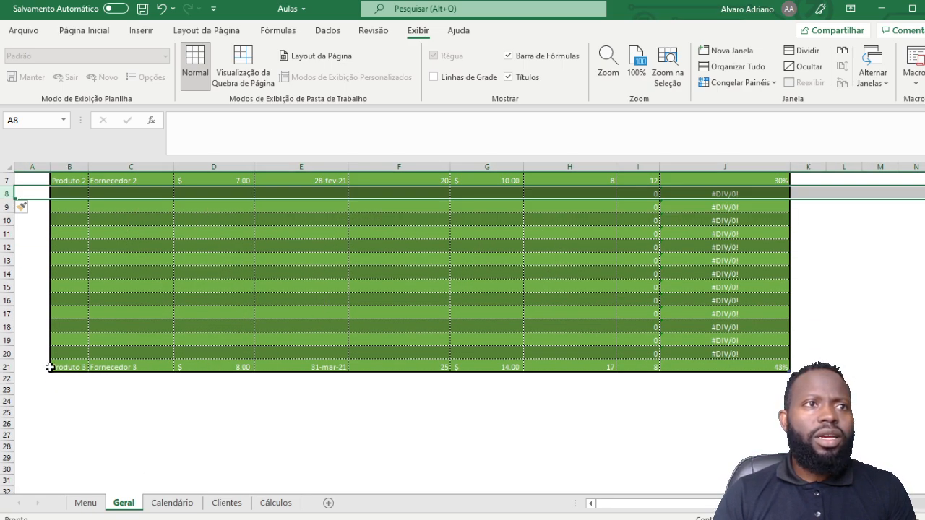
pyautogui.moveTo(60, 367); pyautogui.dragTo(727, 365)
pyautogui.hotkey('ctrl', 'c')
pyautogui.scroll(2, 74, 268)
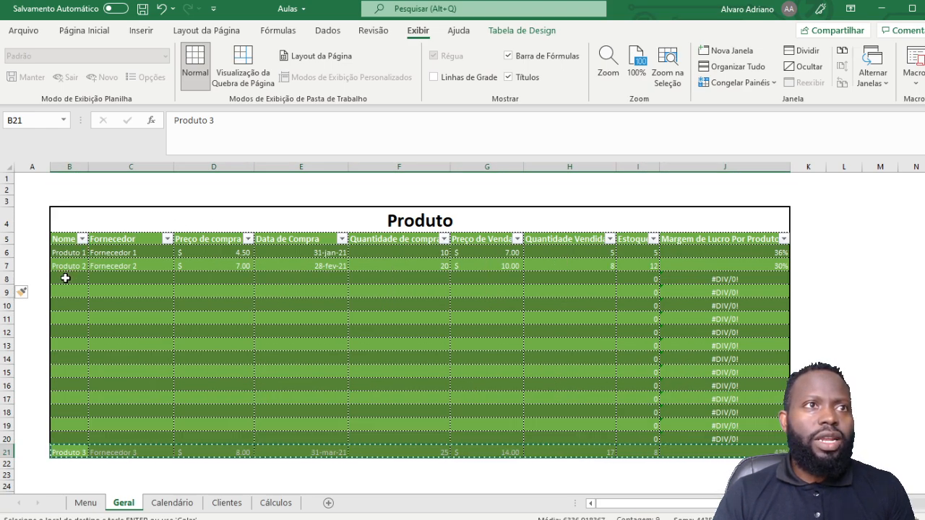
pyautogui.click(65, 279)
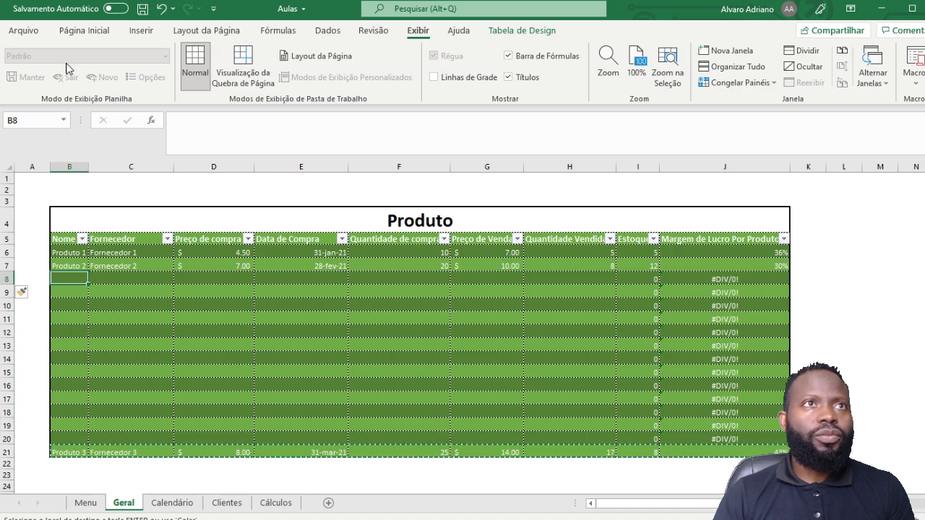
# Step: Paste Produto 3 into B8 using Fórmulas e Formatação de Número
pyautogui.click(82, 32)
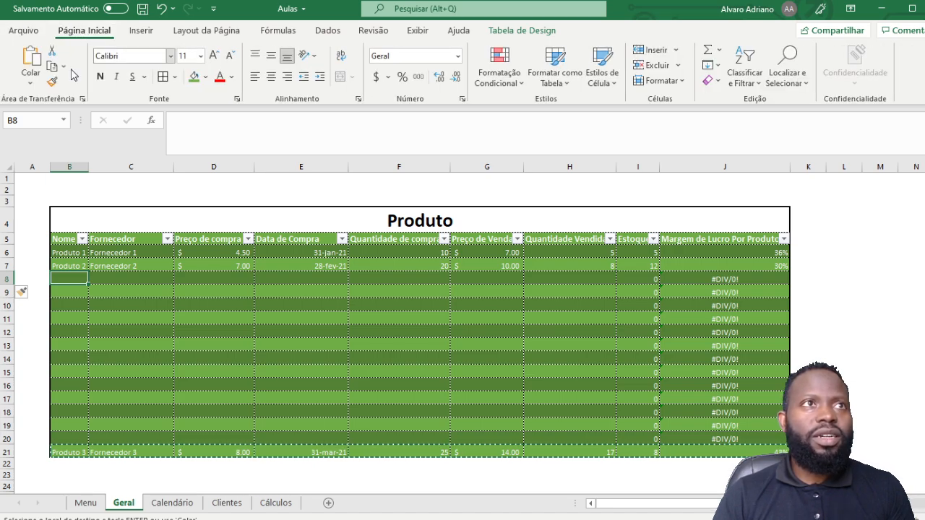
pyautogui.click(31, 84)
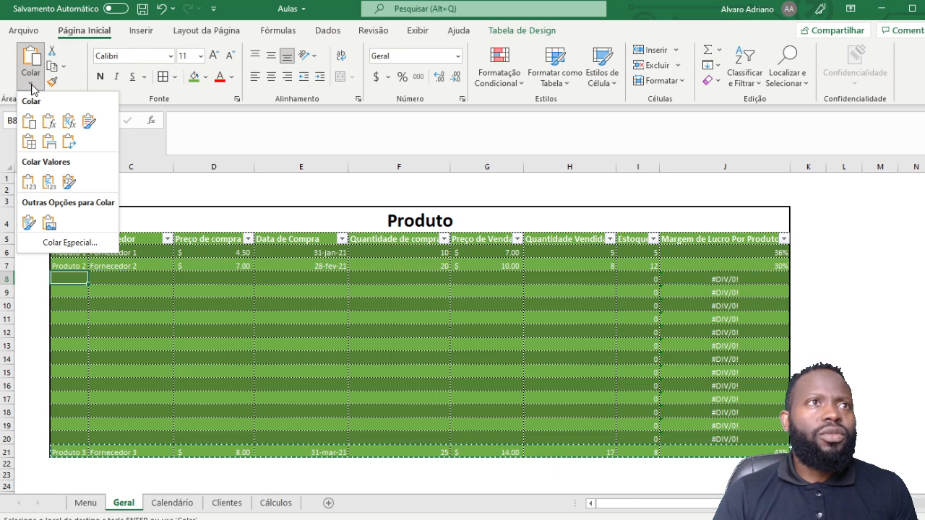
pyautogui.click(72, 126)
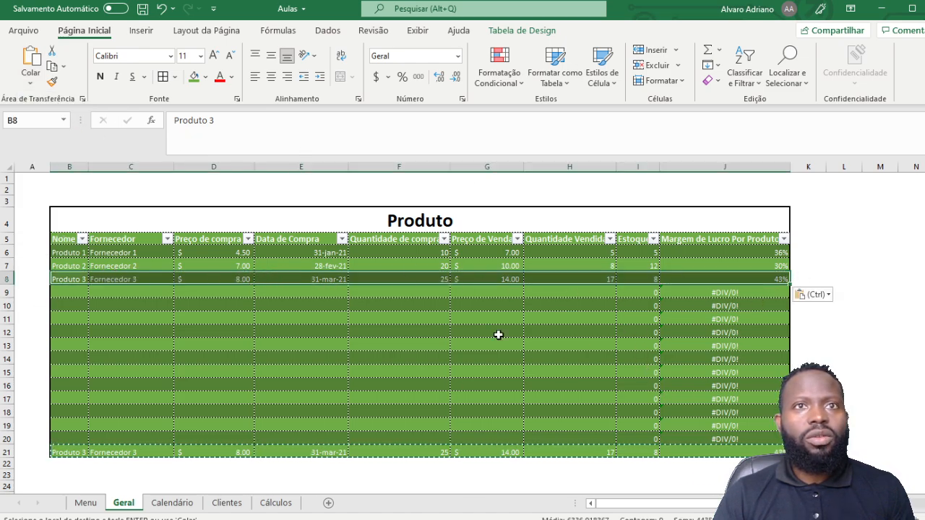
pyautogui.click(266, 371)
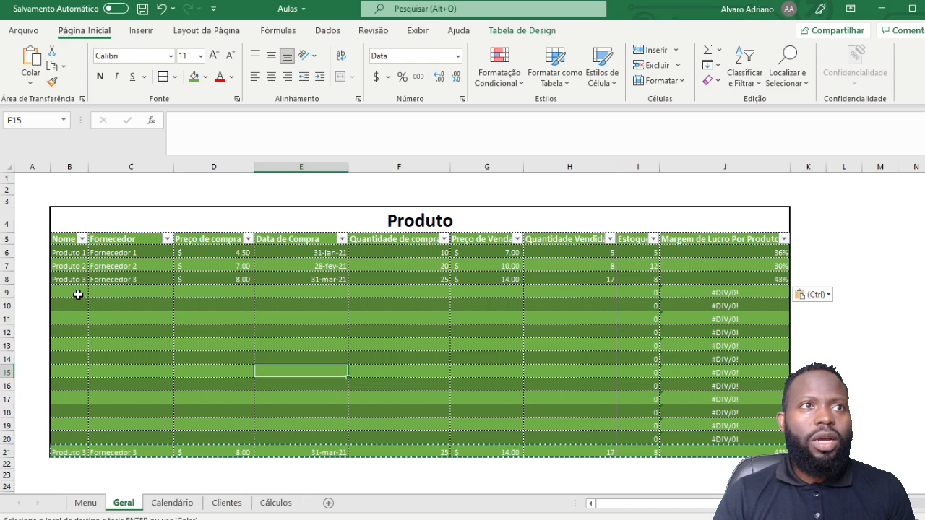
# Step: Clear rows 9–21 of the table and confirm the cells are empty
pyautogui.moveTo(77, 293); pyautogui.dragTo(747, 448)
pyautogui.press('Delete')
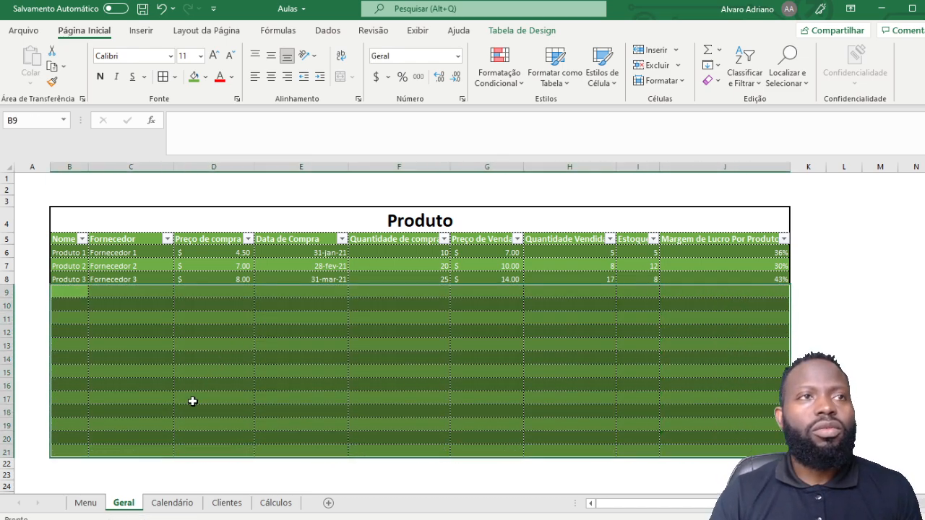
pyautogui.click(152, 344)
pyautogui.click(76, 292)
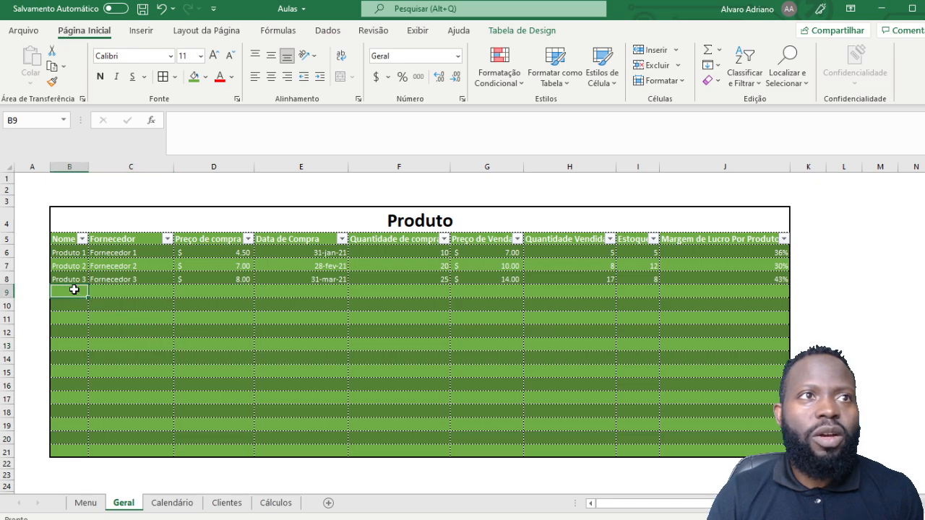
pyautogui.click(393, 303)
pyautogui.click(564, 303)
pyautogui.click(754, 295)
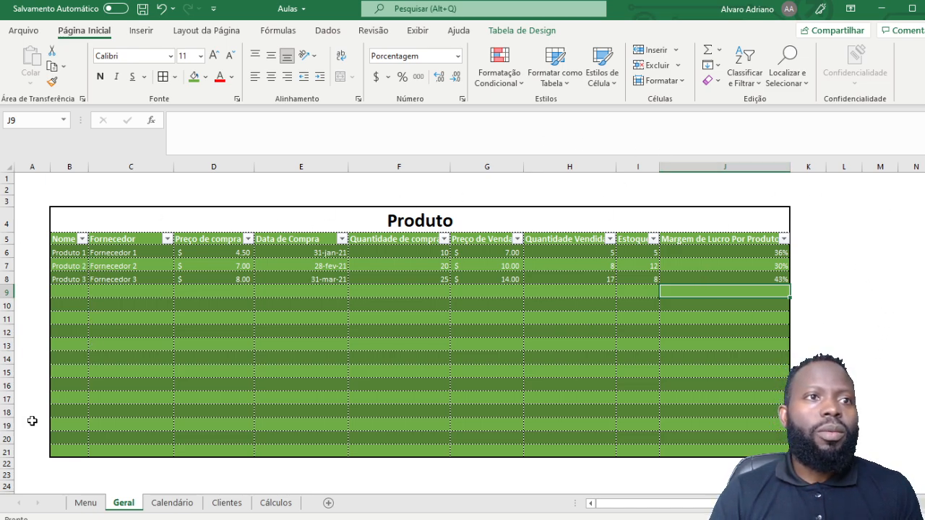
# Step: On the Calendário sheet, delete all data below the weekday header row
pyautogui.click(173, 503)
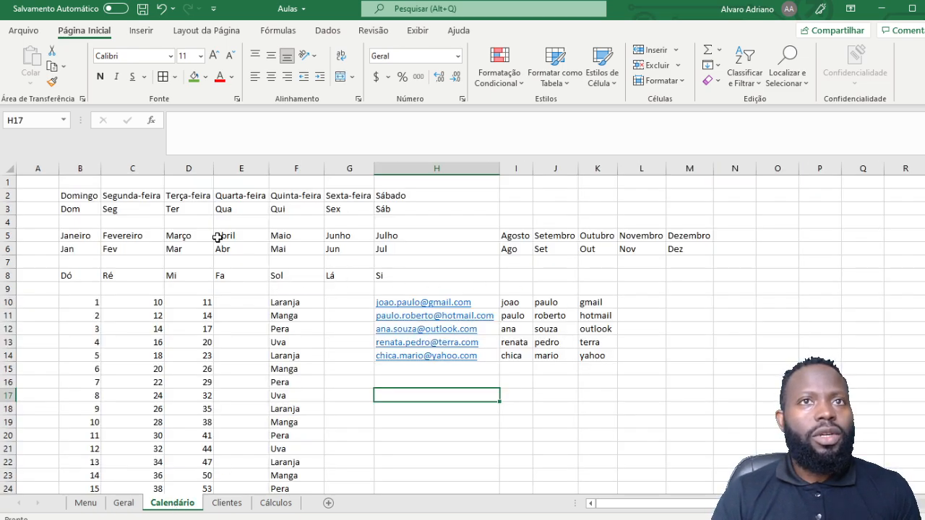
pyautogui.scroll(-4, 510, 309)
pyautogui.scroll(5, 510, 309)
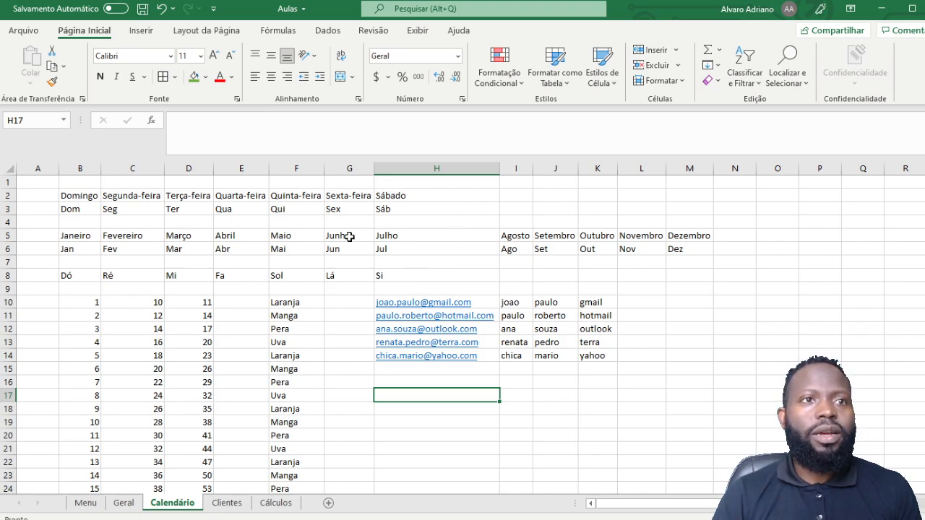
pyautogui.scroll(-4, 348, 236)
pyautogui.scroll(4, 386, 215)
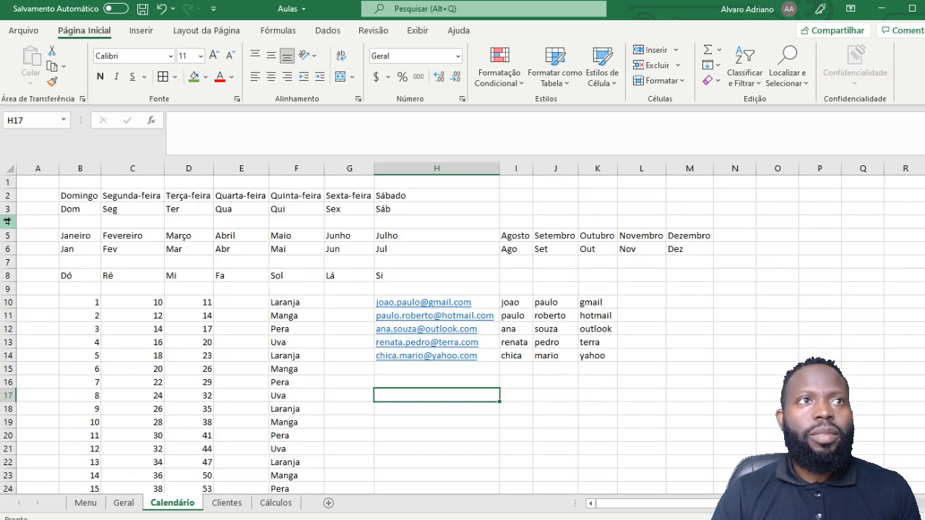
pyautogui.scroll(-1, 144, 197)
pyautogui.scroll(1, 118, 195)
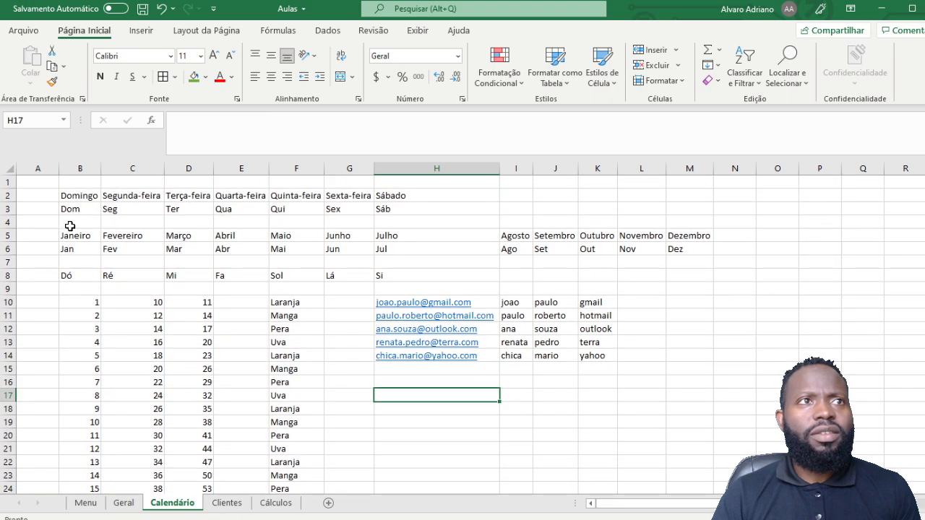
pyautogui.moveTo(68, 209); pyautogui.dragTo(735, 463)
pyautogui.press('Delete')
pyautogui.scroll(2, 734, 463)
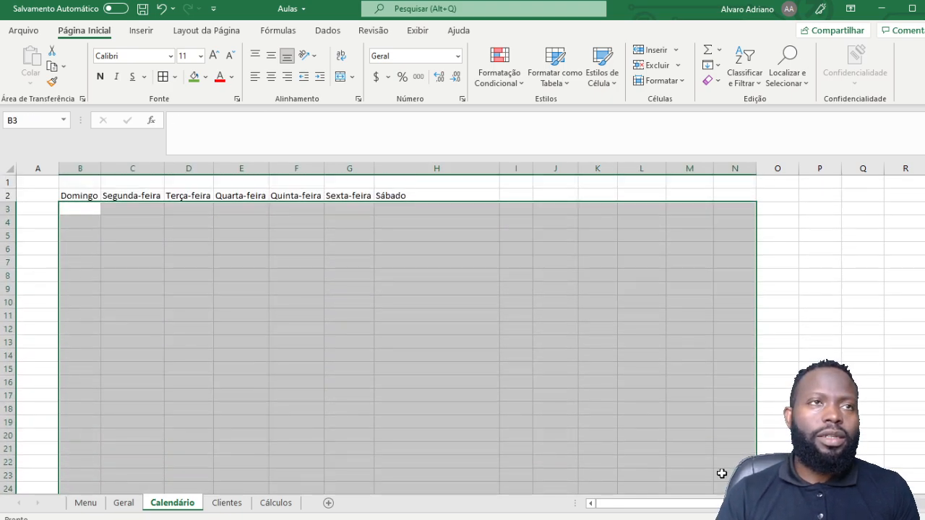
pyautogui.click(260, 277)
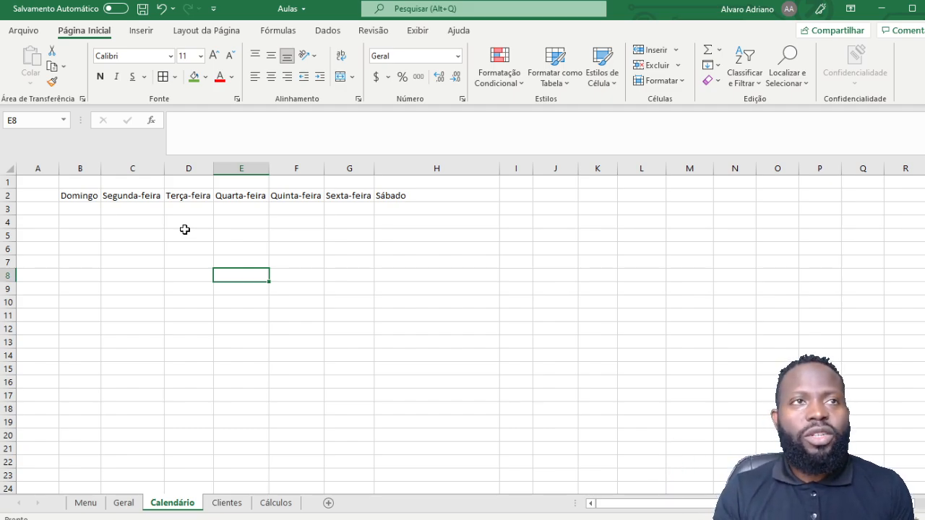
# Step: Check that only the weekday names Domingo to Sábado remain
pyautogui.click(86, 209)
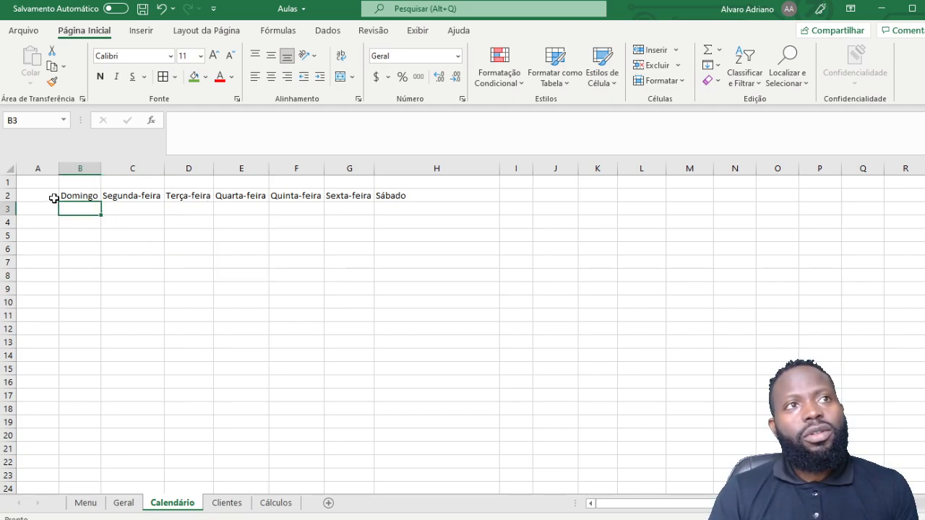
pyautogui.moveTo(77, 198); pyautogui.dragTo(458, 202)
pyautogui.click(299, 299)
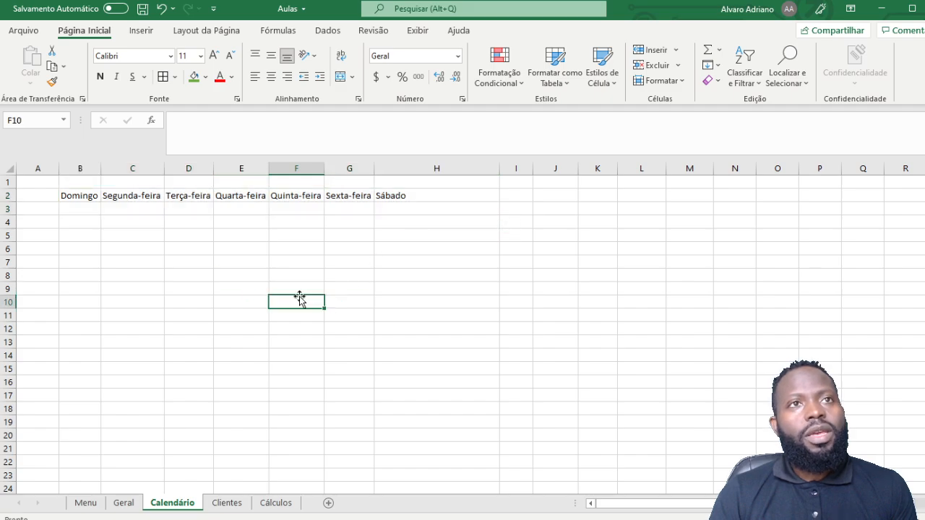
pyautogui.click(437, 226)
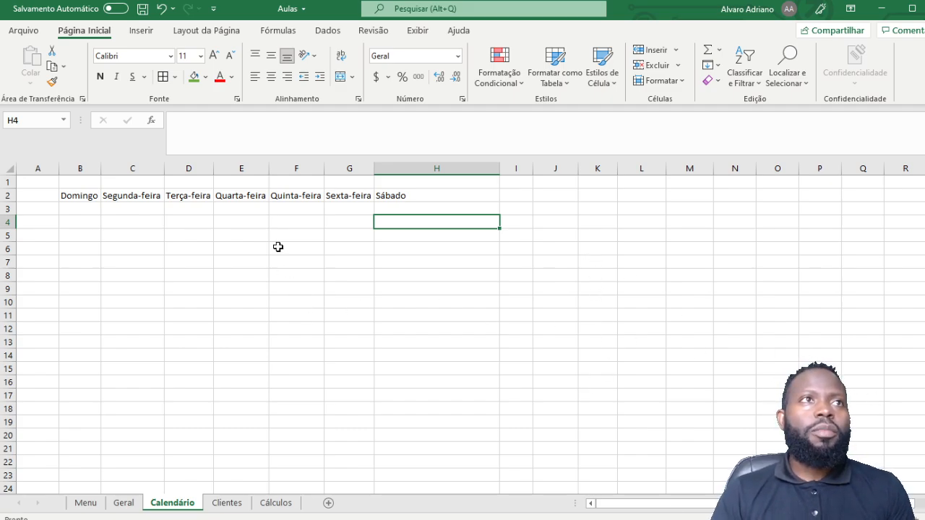
# Step: From Arquivo > Mais modelos, list the suggested Negócios workbook templates
pyautogui.click(23, 33)
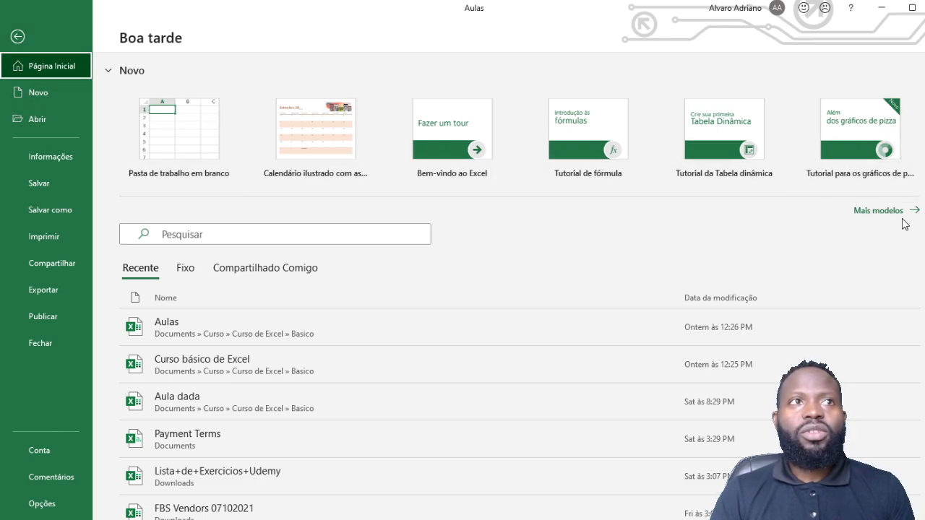
pyautogui.click(878, 210)
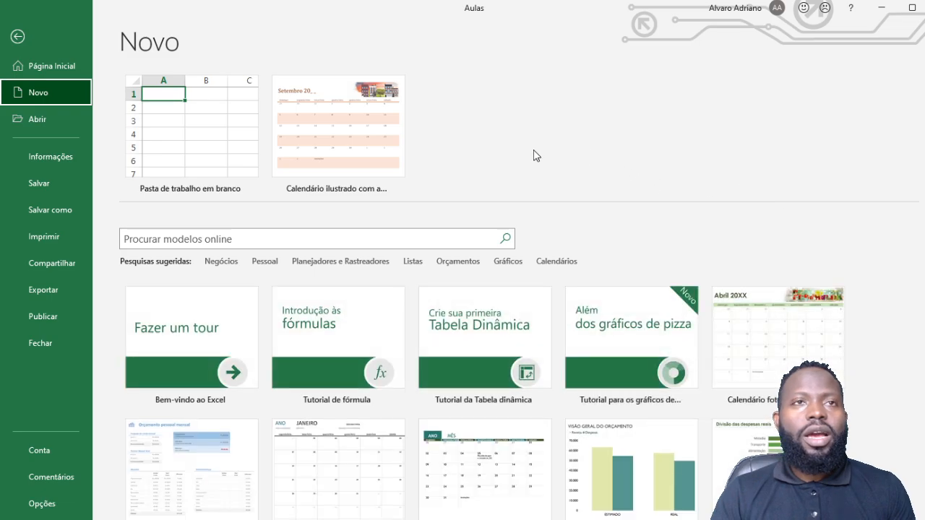
pyautogui.scroll(-3, 557, 351)
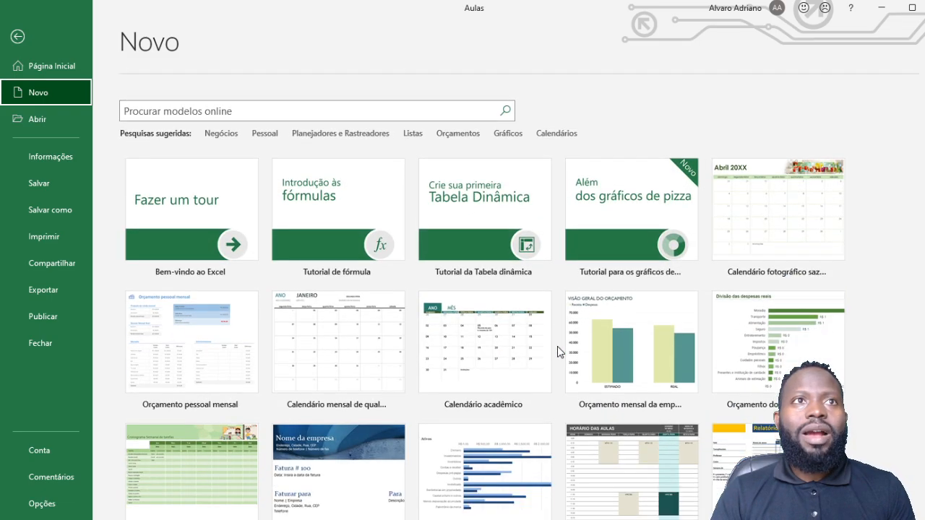
pyautogui.scroll(-3, 385, 222)
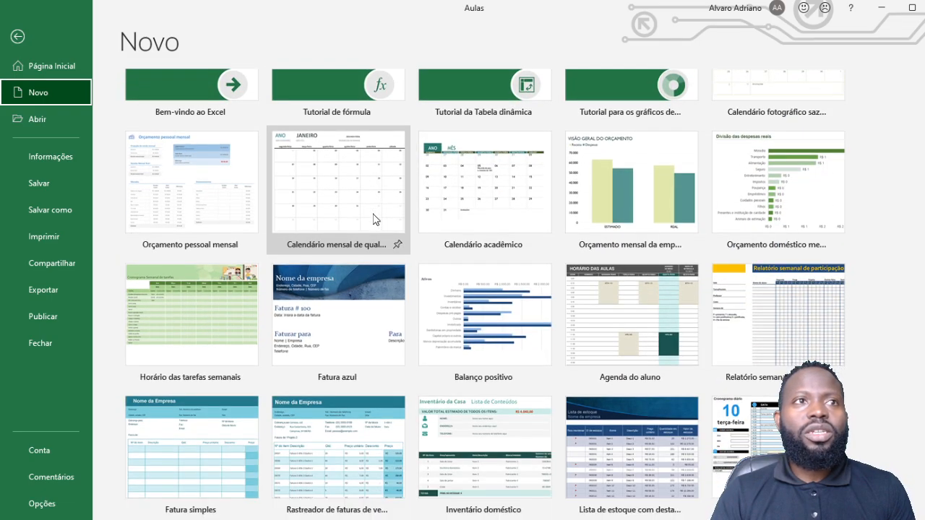
pyautogui.scroll(-7, 374, 219)
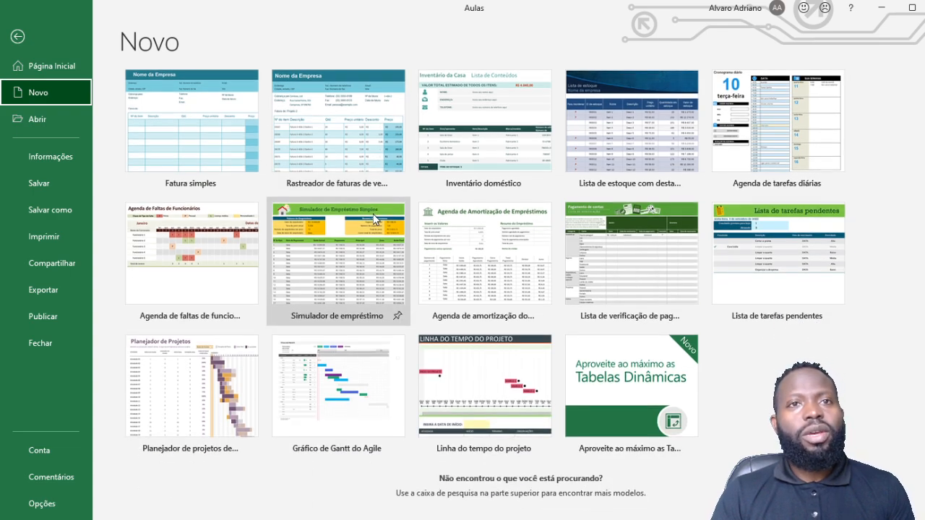
pyautogui.scroll(10, 374, 219)
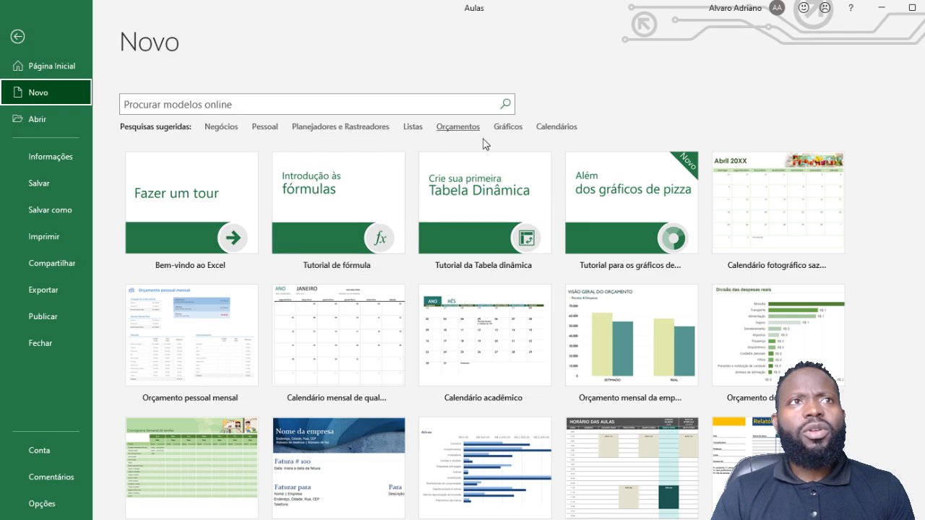
pyautogui.scroll(2, 557, 346)
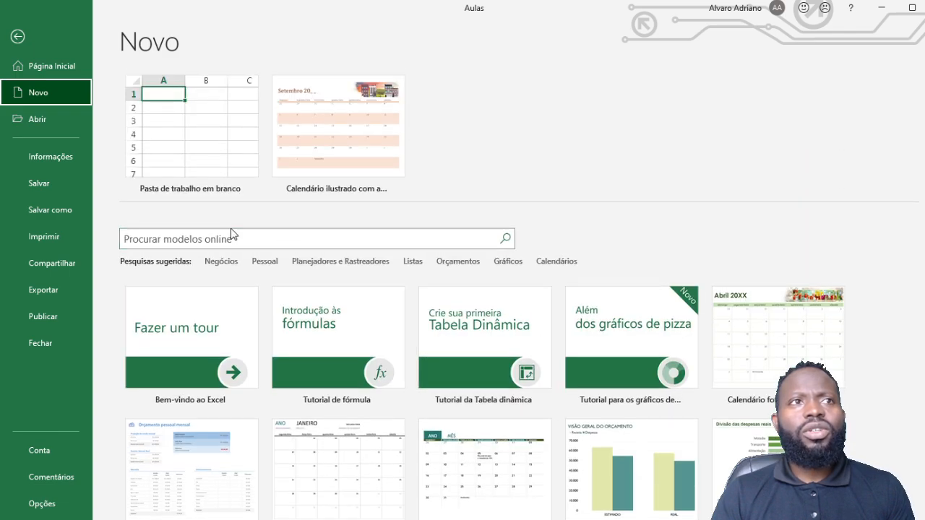
pyautogui.click(224, 264)
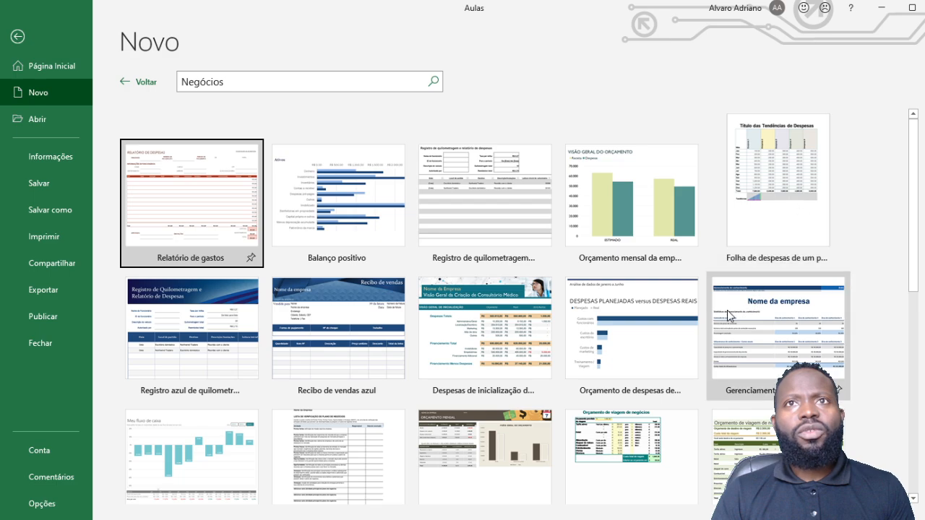
pyautogui.scroll(-3, 507, 206)
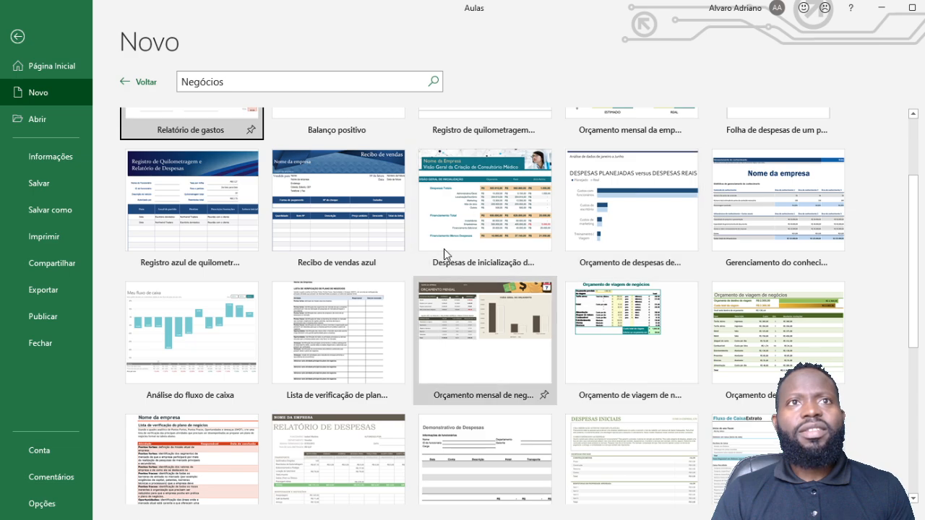
# Step: Open the startup expenses template and inspect the loan difference formula in F32
pyautogui.click(503, 215)
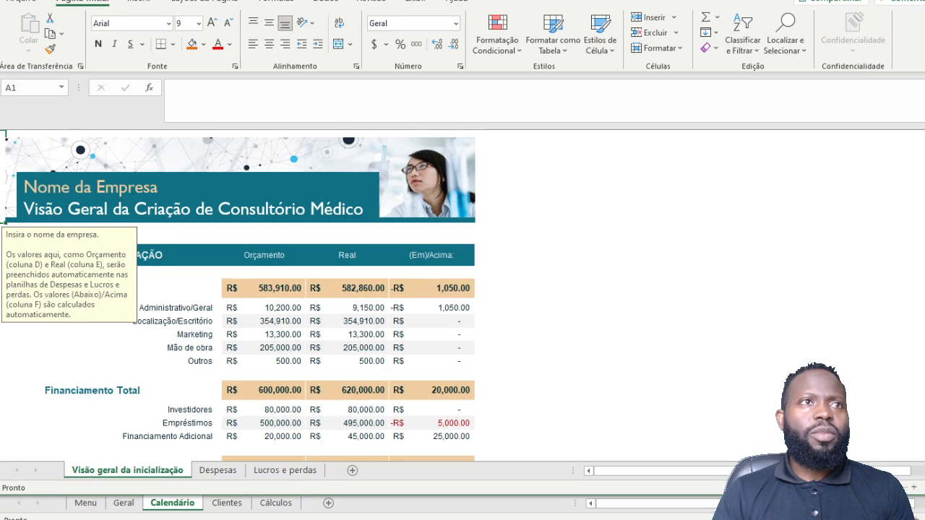
pyautogui.scroll(-5, 316, 274)
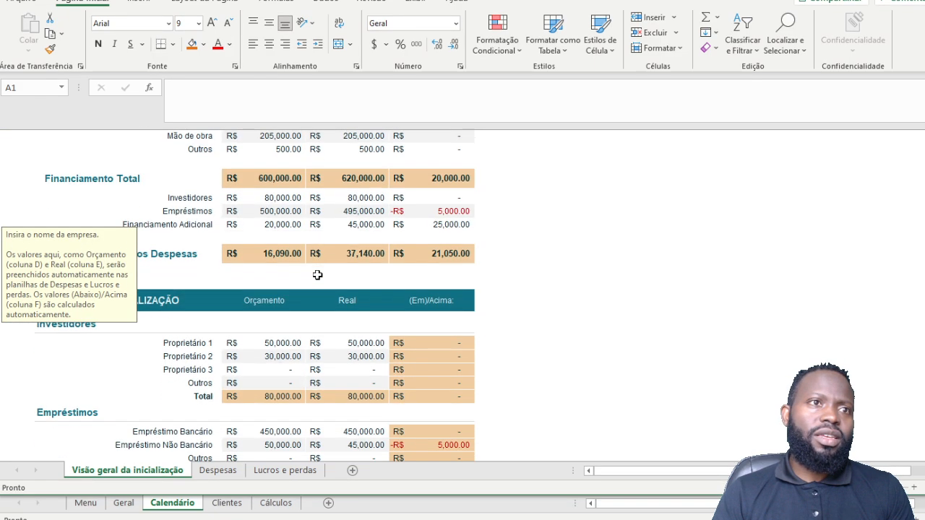
pyautogui.scroll(5, 316, 273)
pyautogui.scroll(-10, 297, 224)
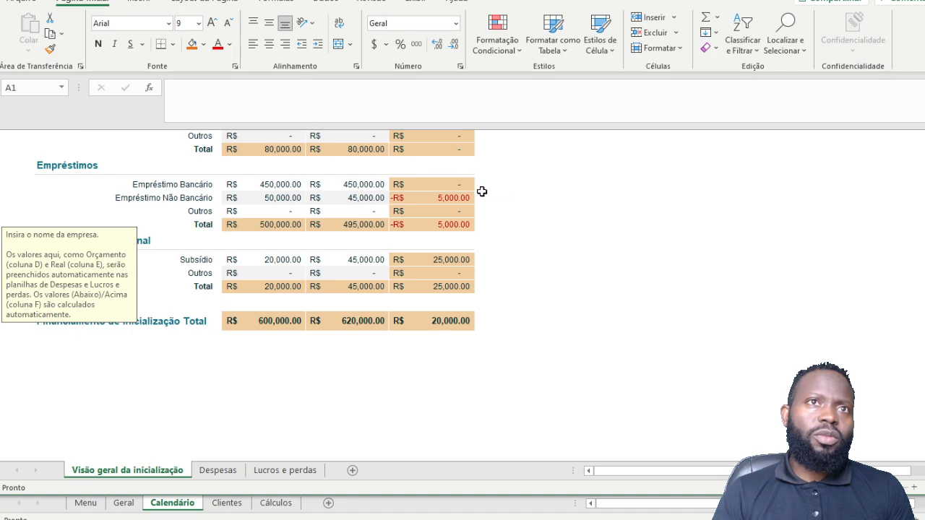
pyautogui.click(442, 184)
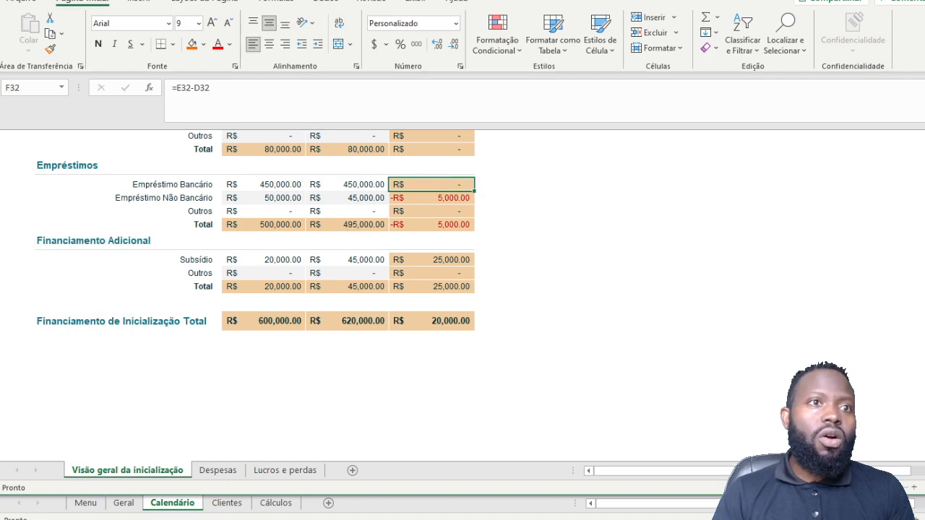
# Step: Review the Despesas and Lucros e perdas sheets, then return to the Aulas workbook
pyautogui.click(219, 470)
pyautogui.click(284, 470)
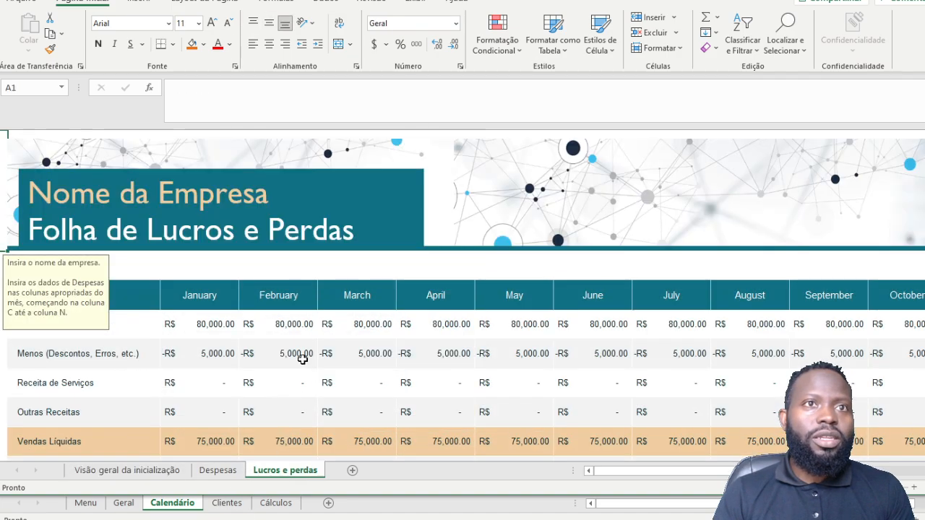
pyautogui.scroll(-5, 305, 354)
pyautogui.scroll(5, 306, 352)
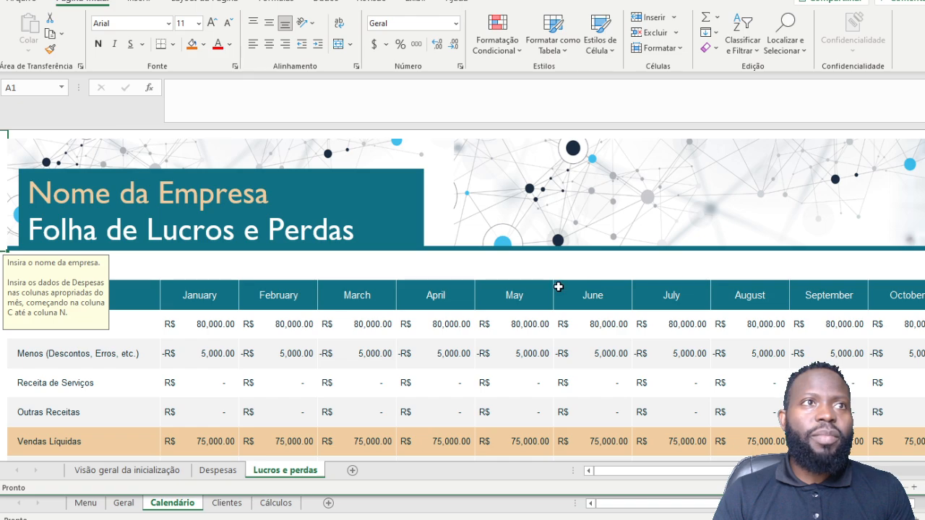
pyautogui.scroll(-7, 321, 256)
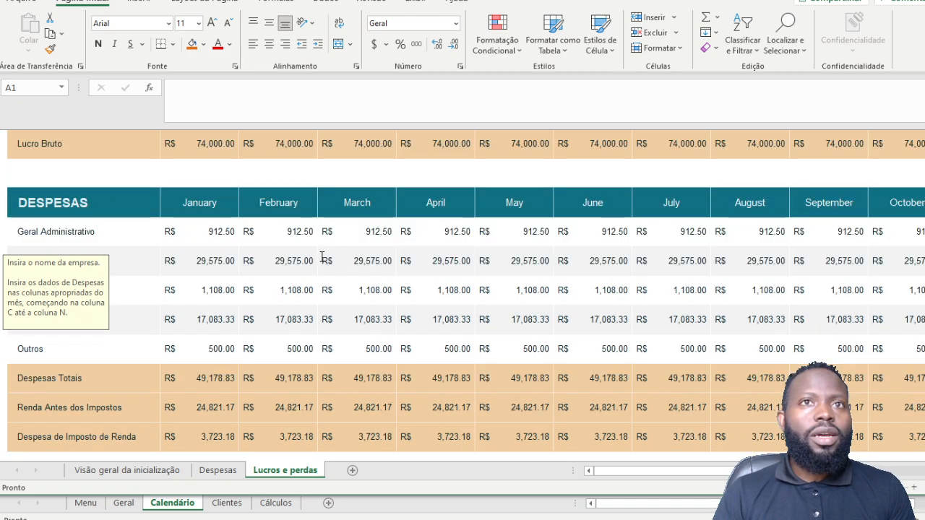
pyautogui.scroll(4, 322, 256)
pyautogui.scroll(4, 323, 257)
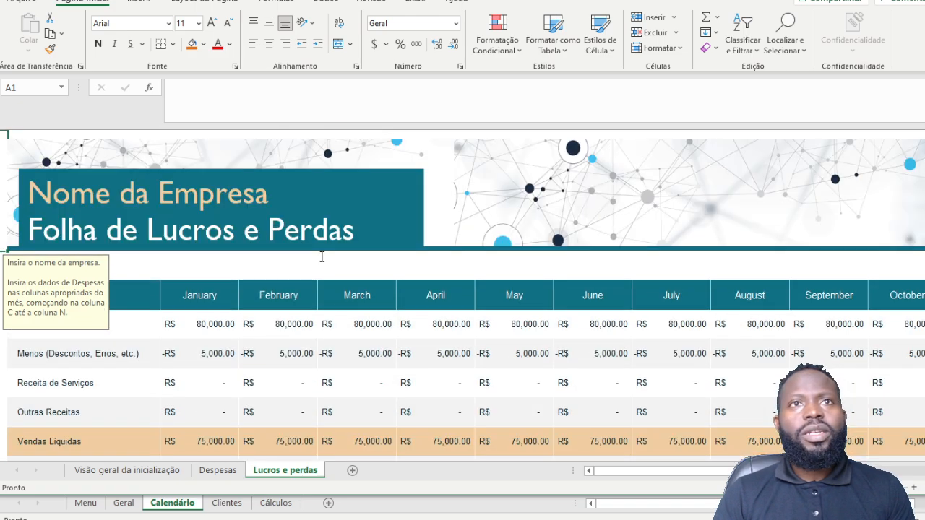
pyautogui.scroll(-10, 539, 205)
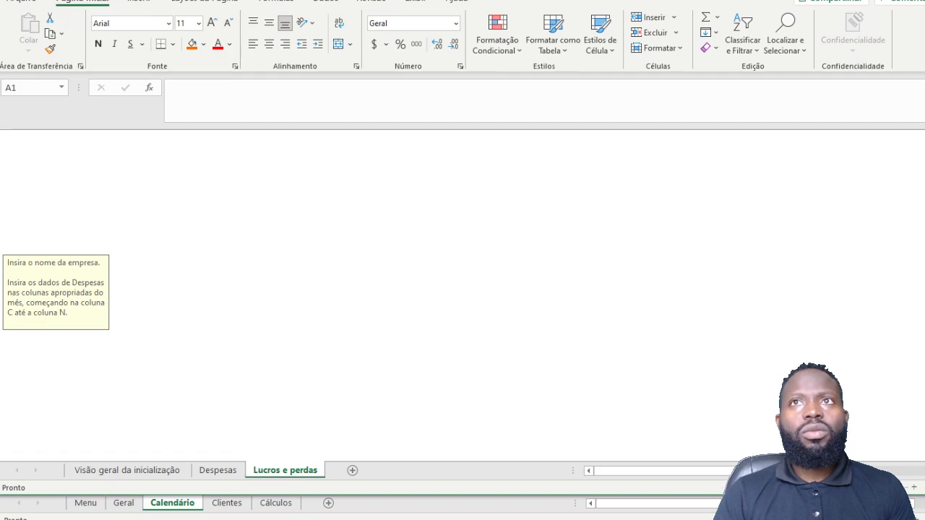
pyautogui.hotkey('alt', 'Tab')
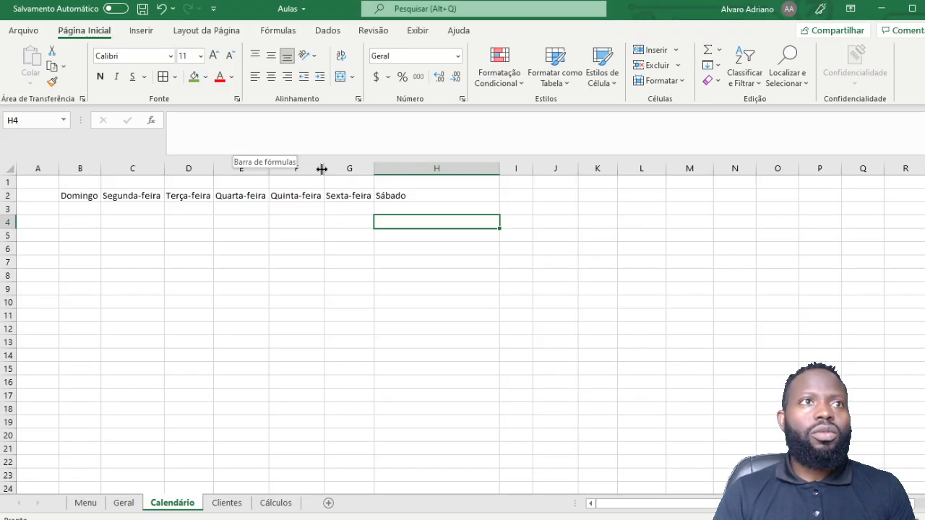
# Step: Open the new-workbook templates page and browse the Negócios template category
pyautogui.click(15, 30)
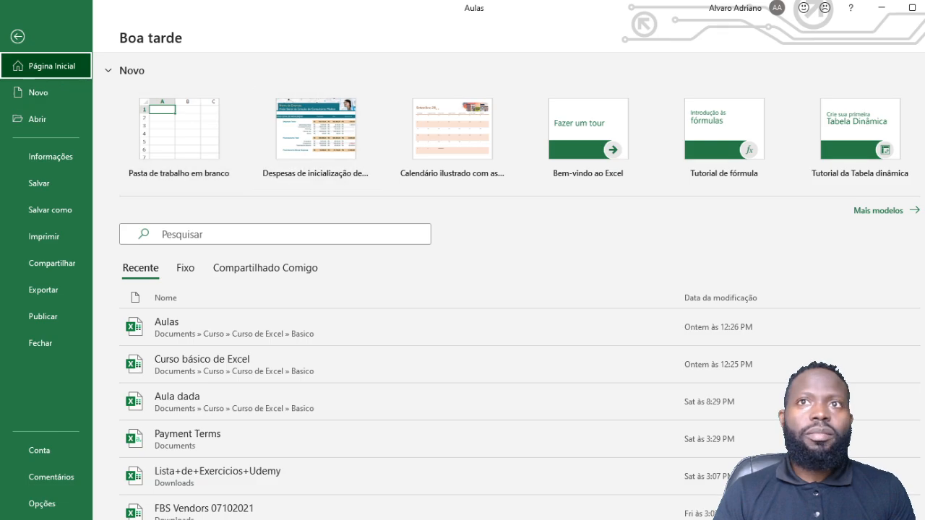
pyautogui.click(901, 211)
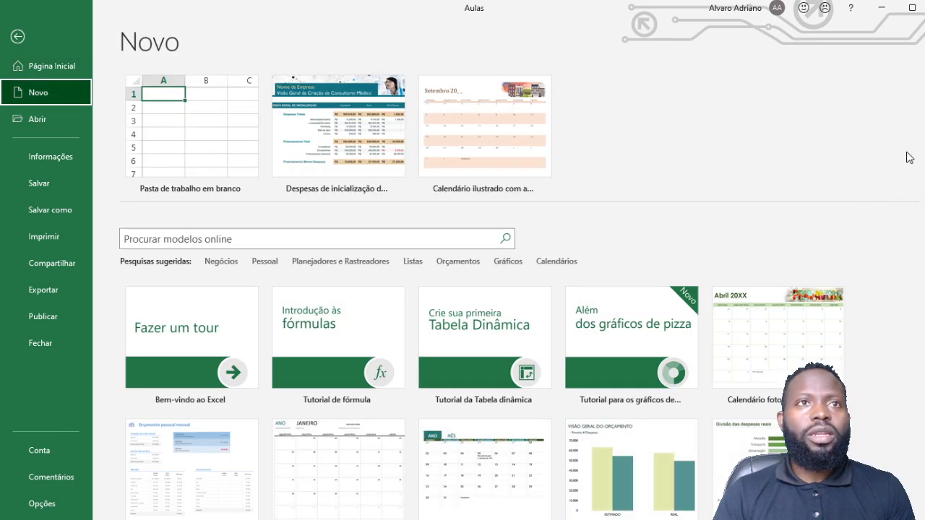
pyautogui.click(221, 262)
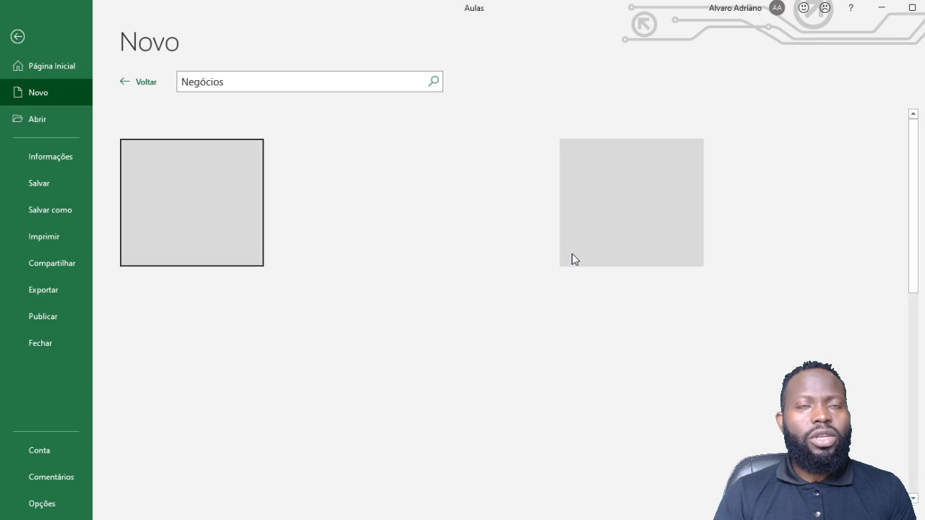
pyautogui.scroll(-4, 721, 262)
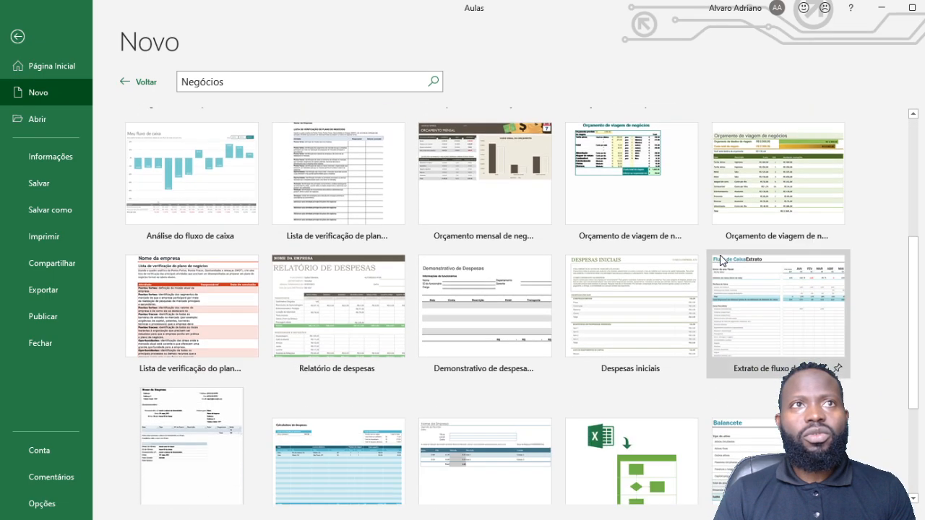
pyautogui.scroll(-2, 721, 262)
pyautogui.scroll(7, 730, 296)
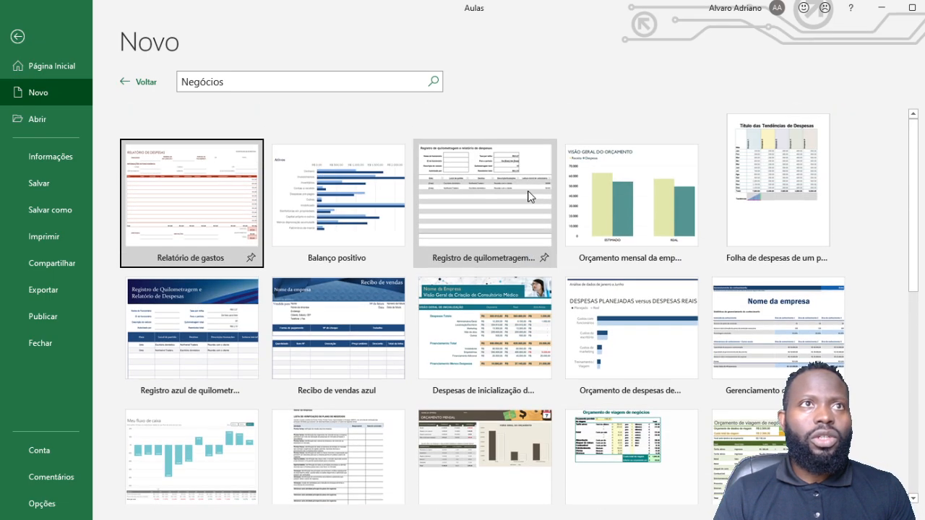
# Step: Browse the Pessoal template category
pyautogui.click(146, 83)
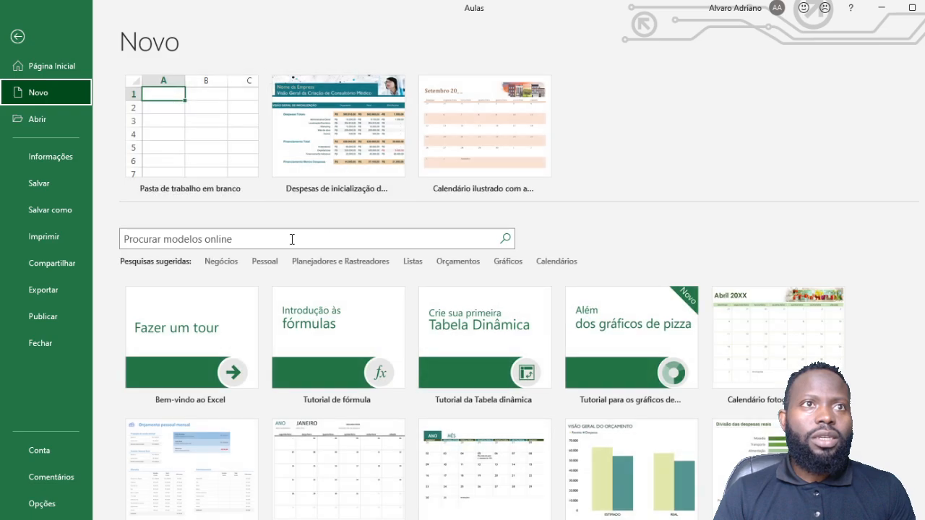
pyautogui.click(264, 263)
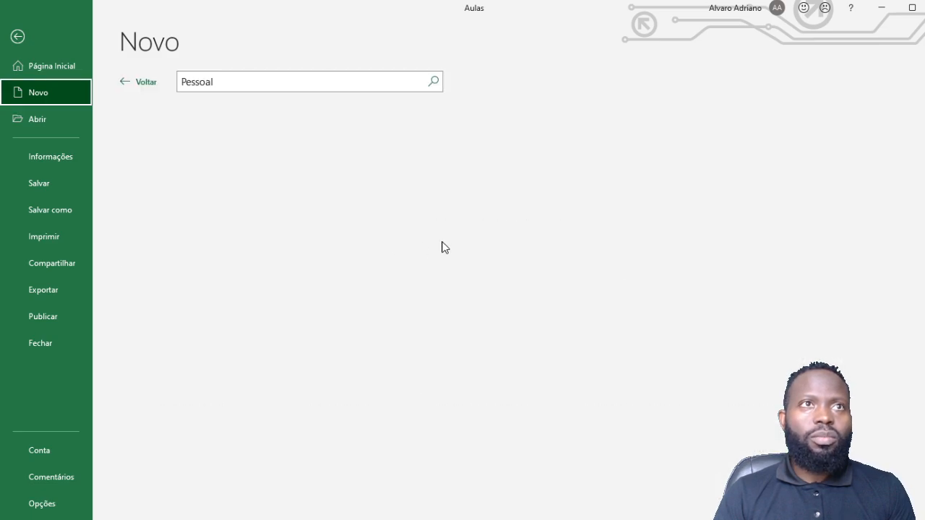
pyautogui.scroll(-5, 688, 183)
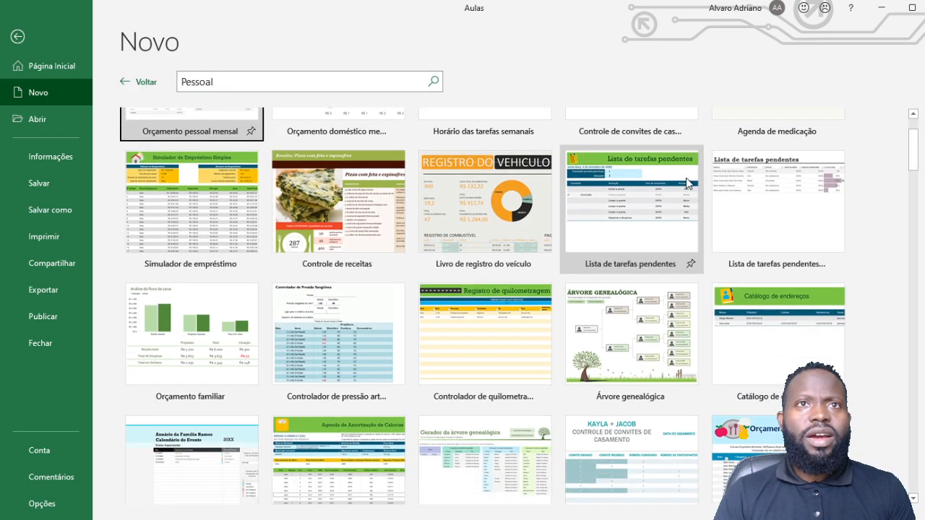
pyautogui.scroll(-4, 686, 184)
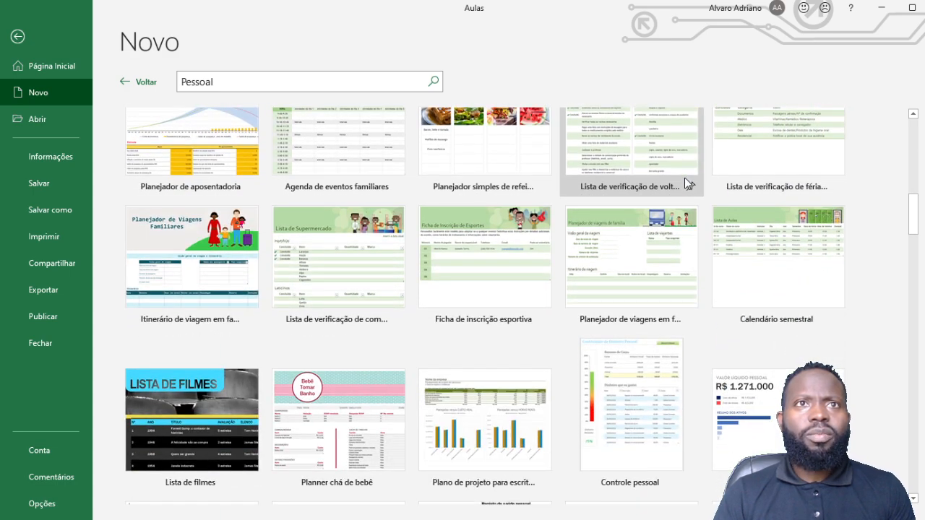
pyautogui.scroll(-3, 686, 183)
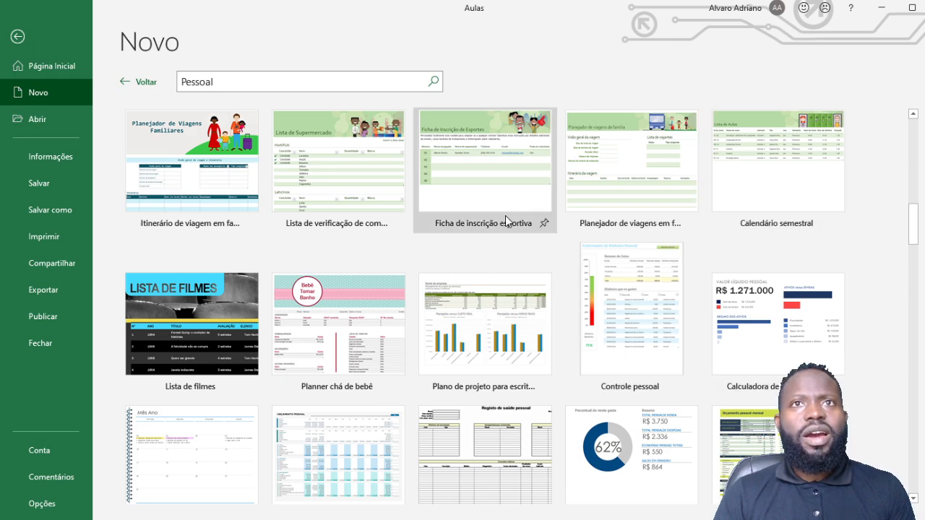
pyautogui.scroll(-10, 506, 221)
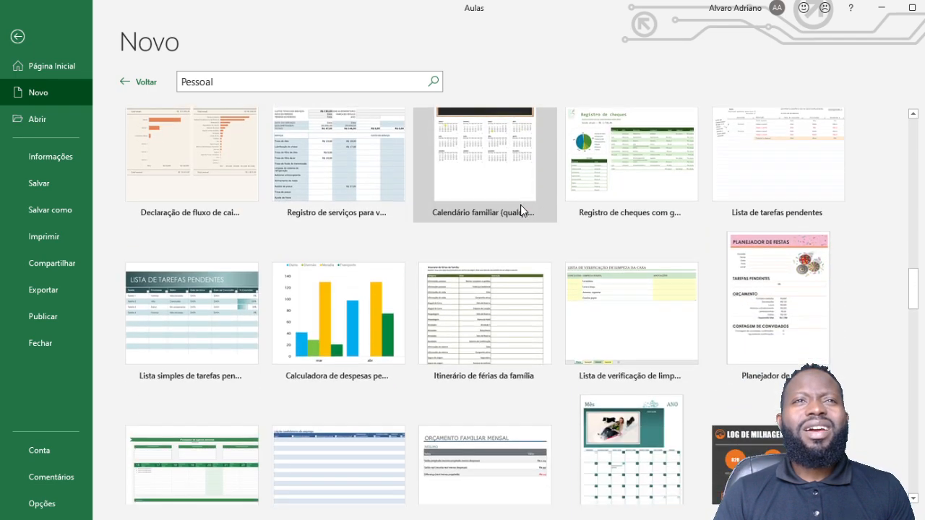
pyautogui.scroll(-8, 520, 204)
pyautogui.scroll(4, 518, 204)
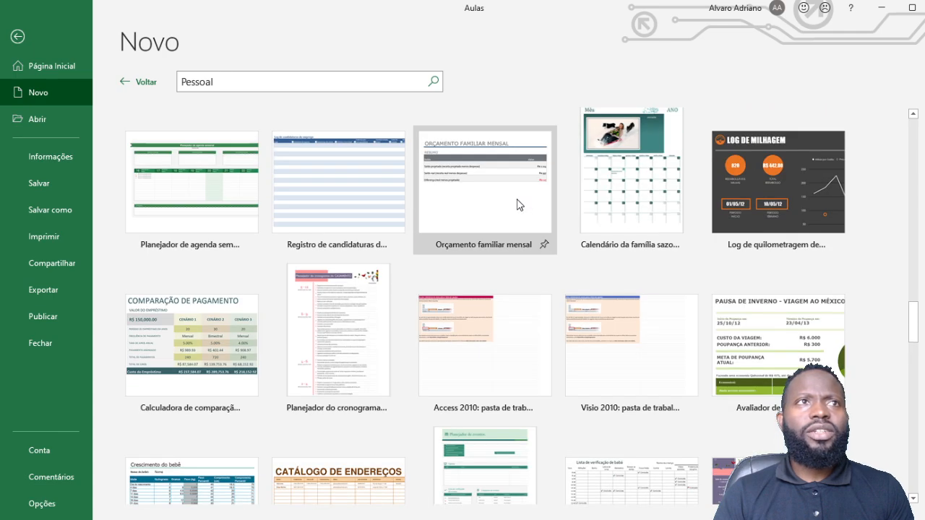
pyautogui.scroll(8, 519, 205)
# Step: Return to the main new-workbook gallery and scroll through its templates
pyautogui.click(130, 85)
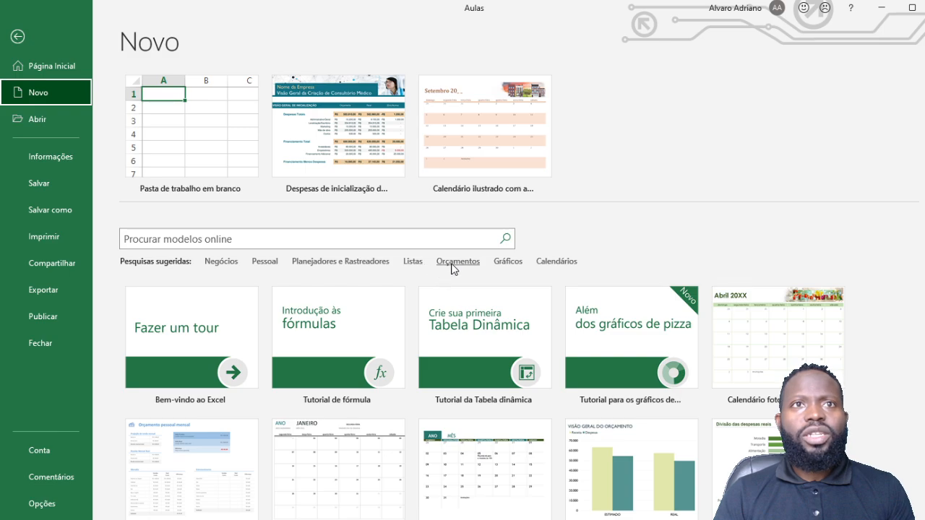
pyautogui.scroll(-10, 631, 272)
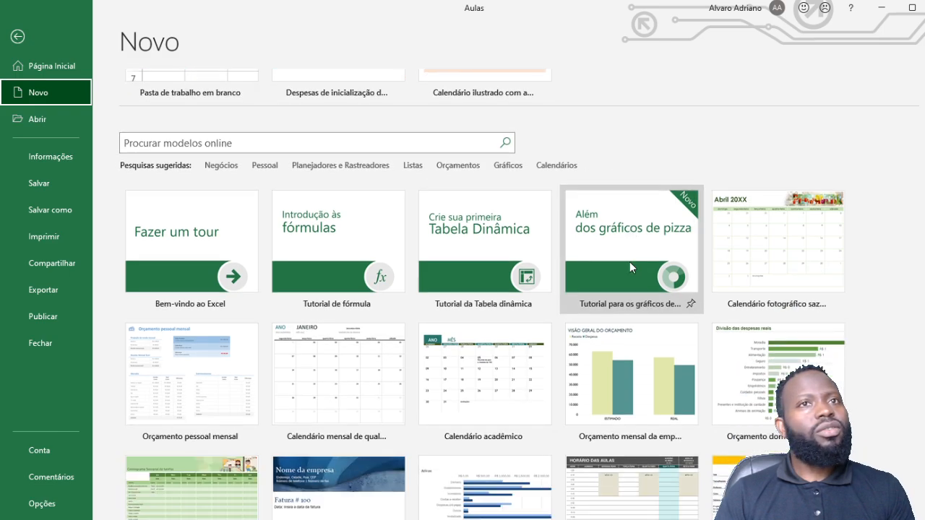
pyautogui.scroll(-1, 629, 263)
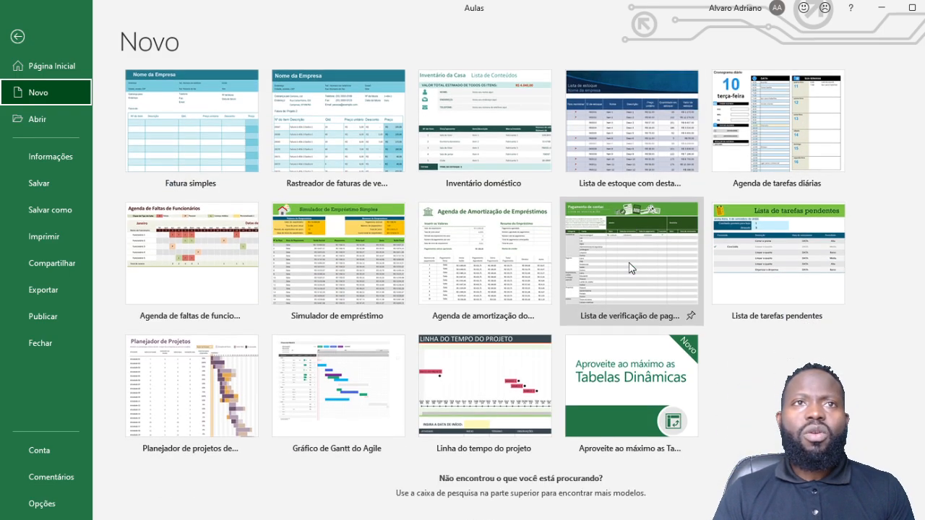
pyautogui.scroll(11, 628, 262)
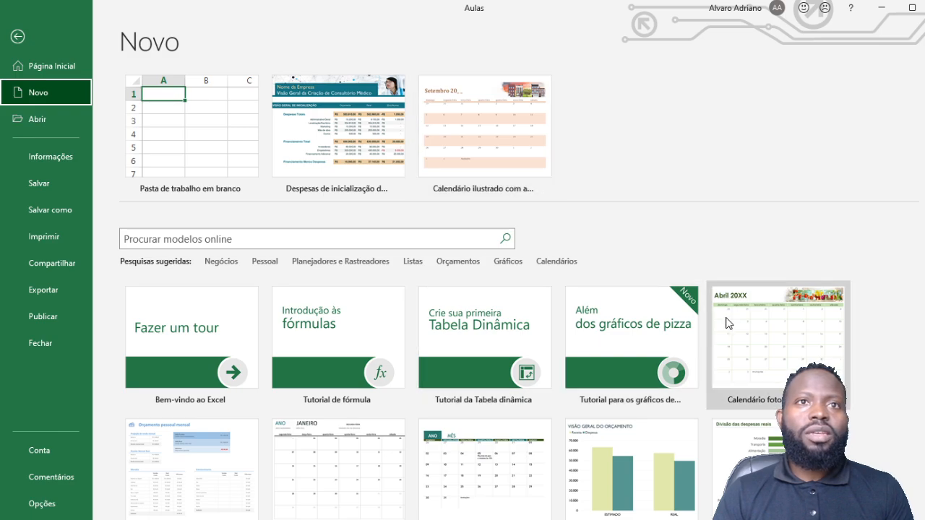
pyautogui.scroll(-5, 727, 322)
pyautogui.scroll(-2, 727, 321)
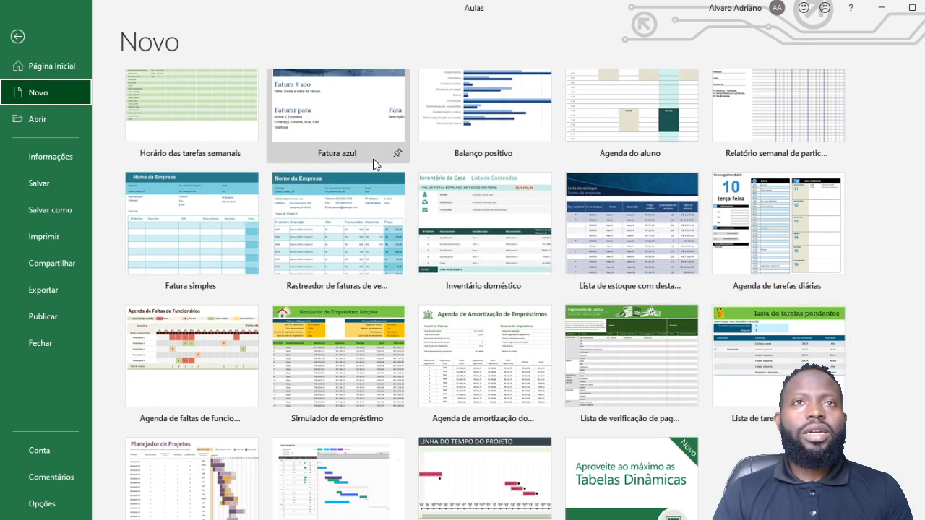
pyautogui.scroll(1, 484, 305)
pyautogui.scroll(2, 484, 305)
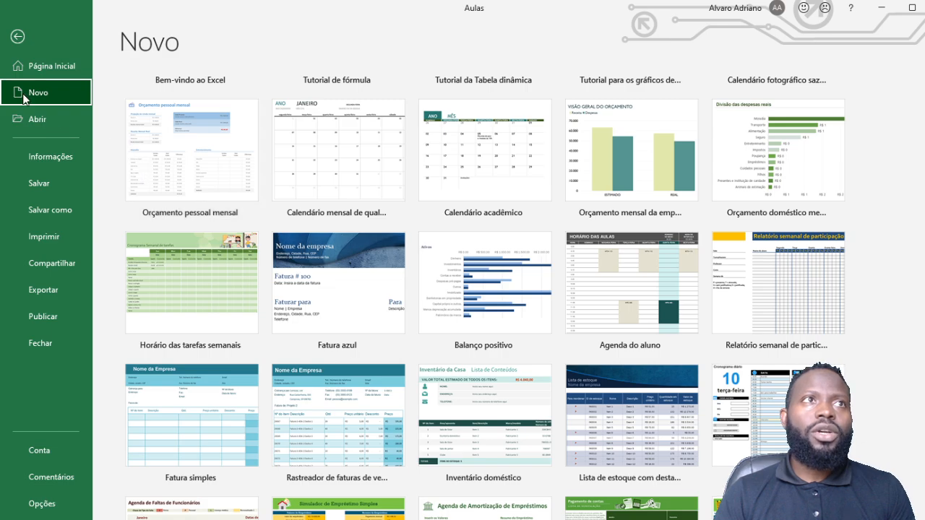
pyautogui.click(17, 38)
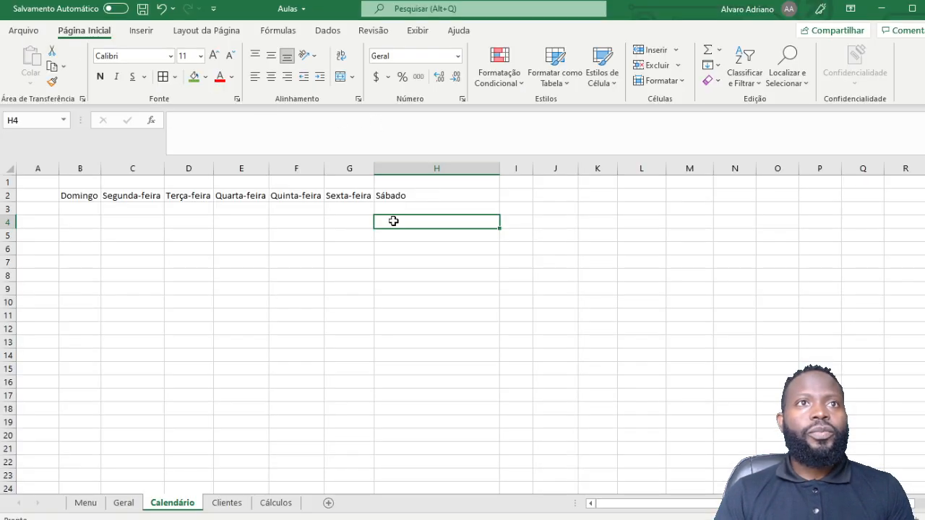
pyautogui.click(67, 197)
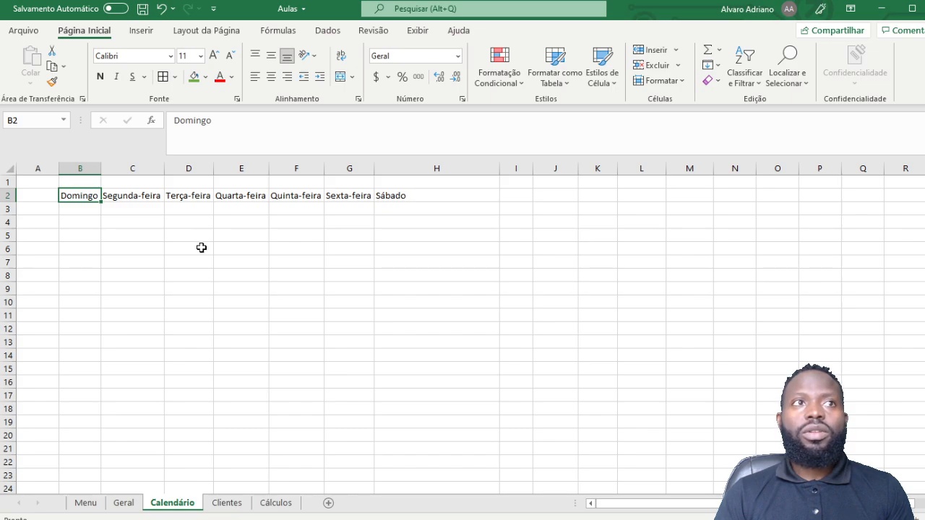
pyautogui.moveTo(65, 193); pyautogui.dragTo(392, 195)
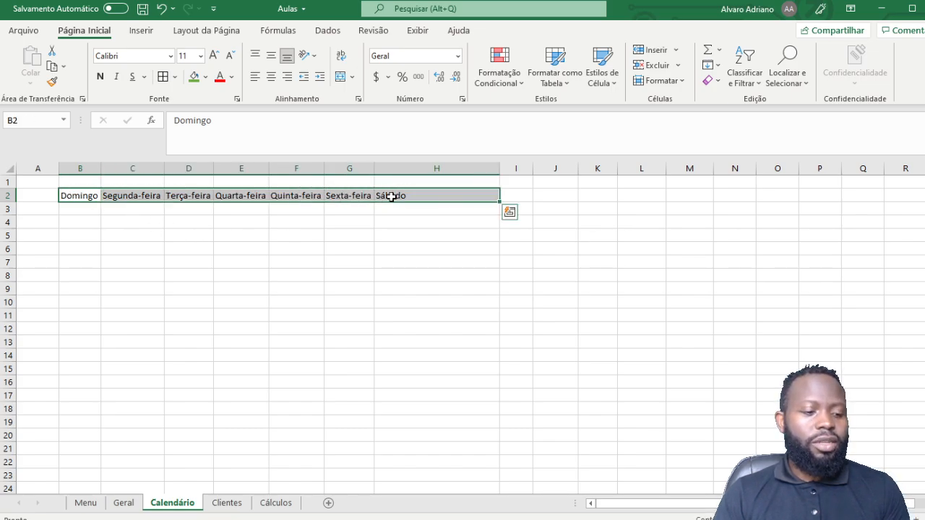
pyautogui.hotkey('ctrl', 'c')
pyautogui.click(76, 222)
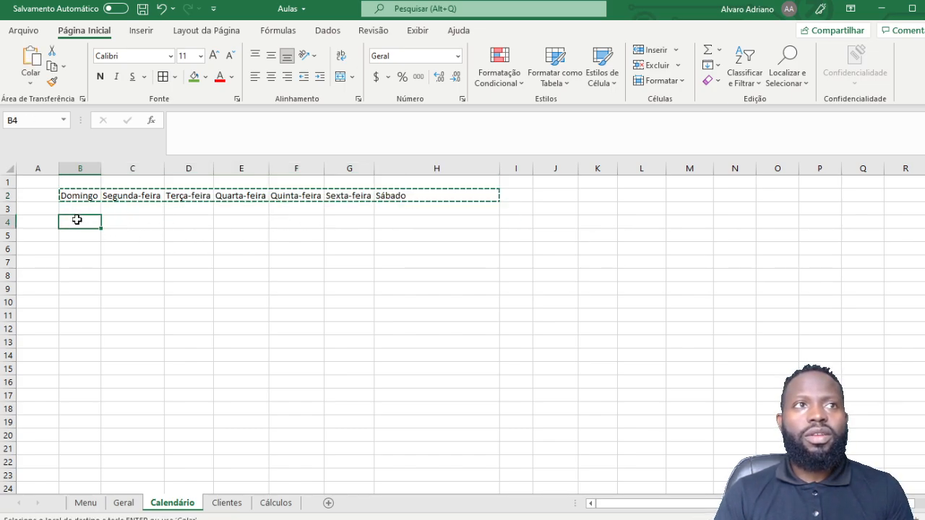
pyautogui.press('Return')
pyautogui.click(139, 196)
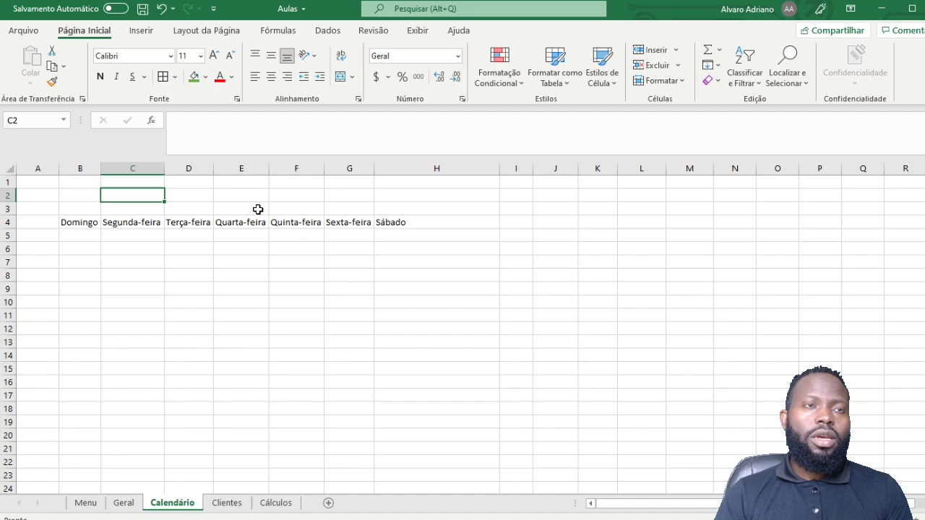
pyautogui.click(131, 287)
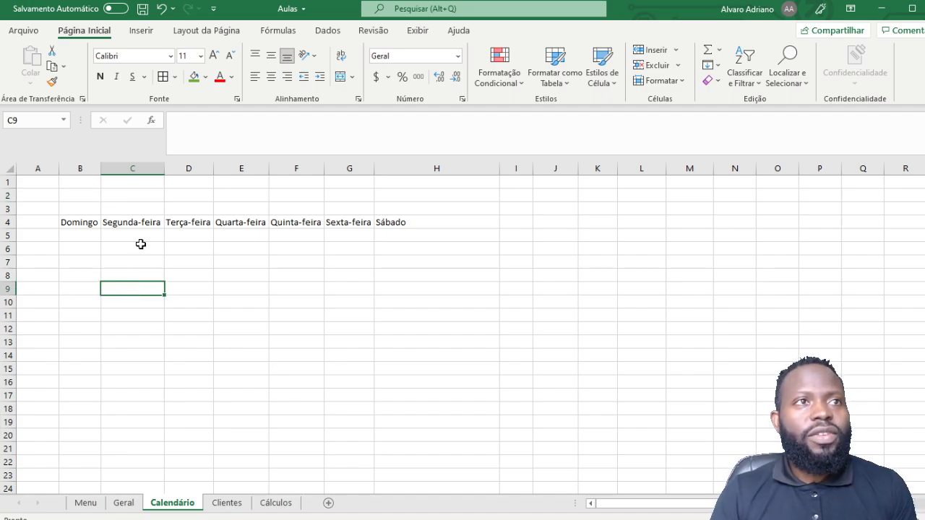
pyautogui.click(80, 237)
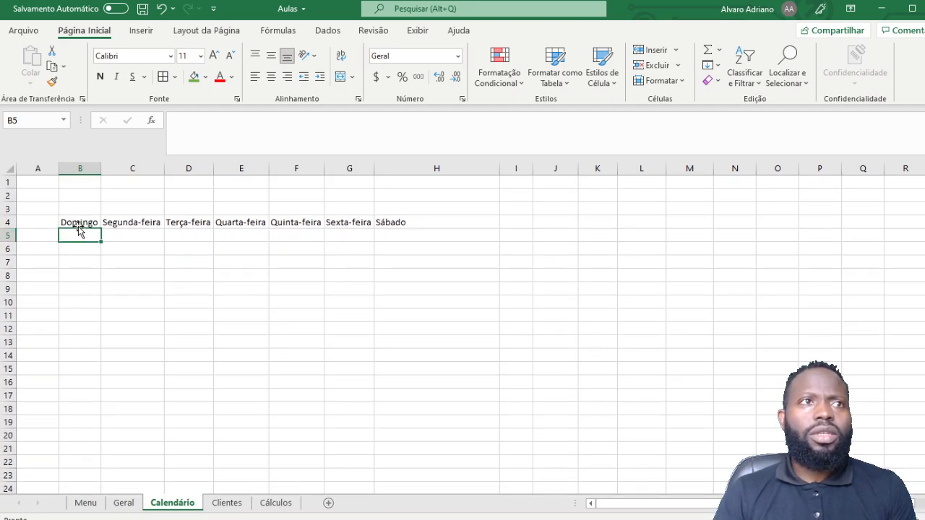
pyautogui.click(81, 221)
# Step: AutoFit columns B–H to the weekday headers
pyautogui.moveTo(80, 167); pyautogui.dragTo(375, 167)
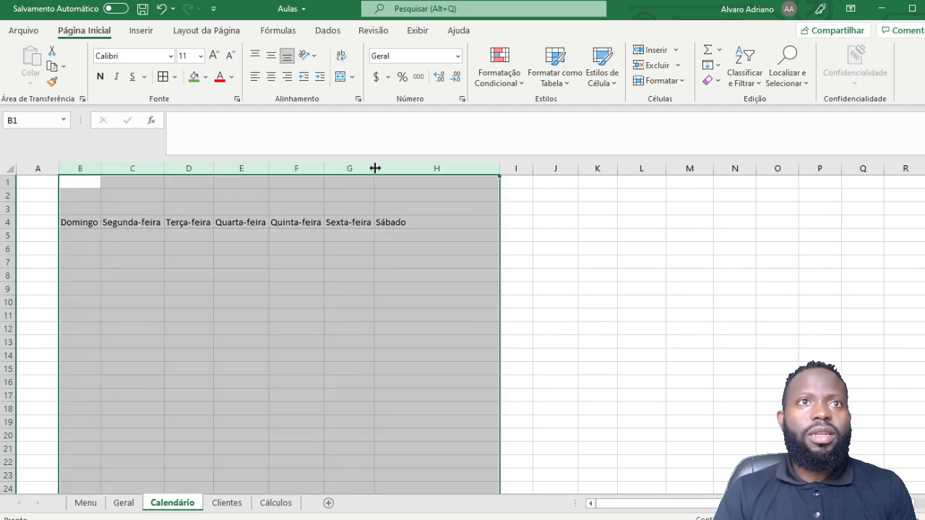
pyautogui.doubleClick(375, 167)
pyautogui.click(207, 260)
# Step: Enter 1 in B7 and fill the first week, 1 to 7, across row 7
pyautogui.click(91, 237)
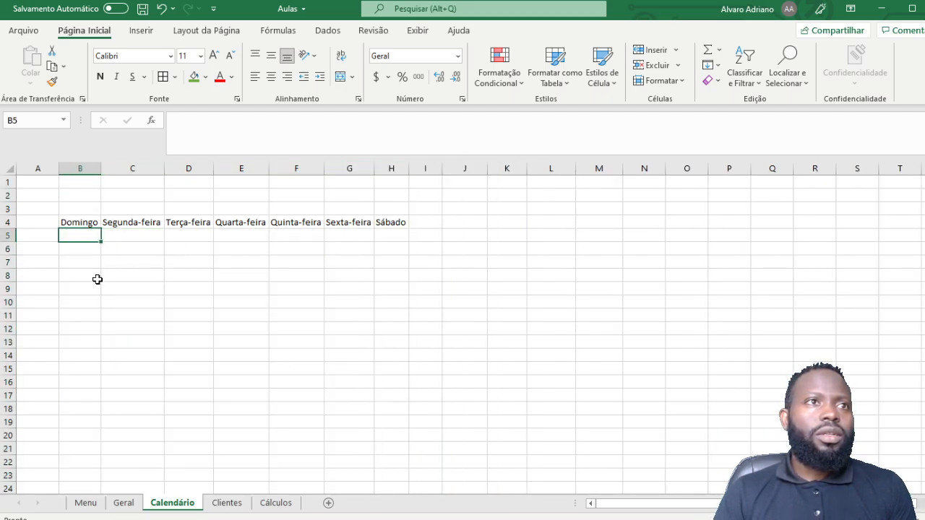
pyautogui.press('Down')
pyautogui.press('Down')
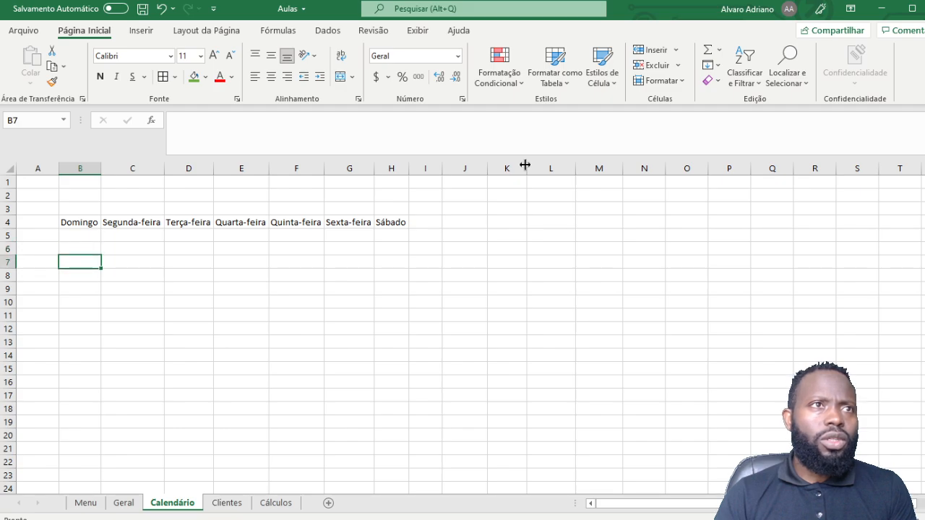
pyautogui.write('1')
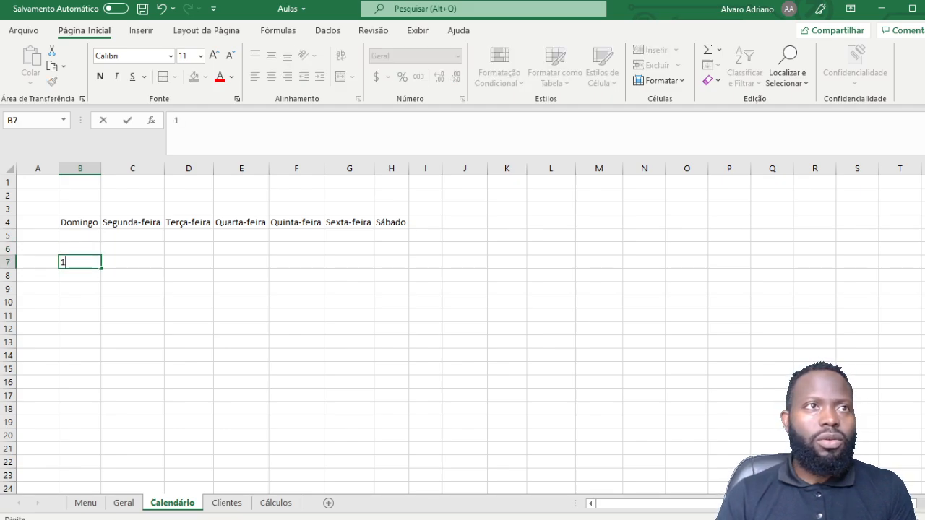
pyautogui.click(137, 300)
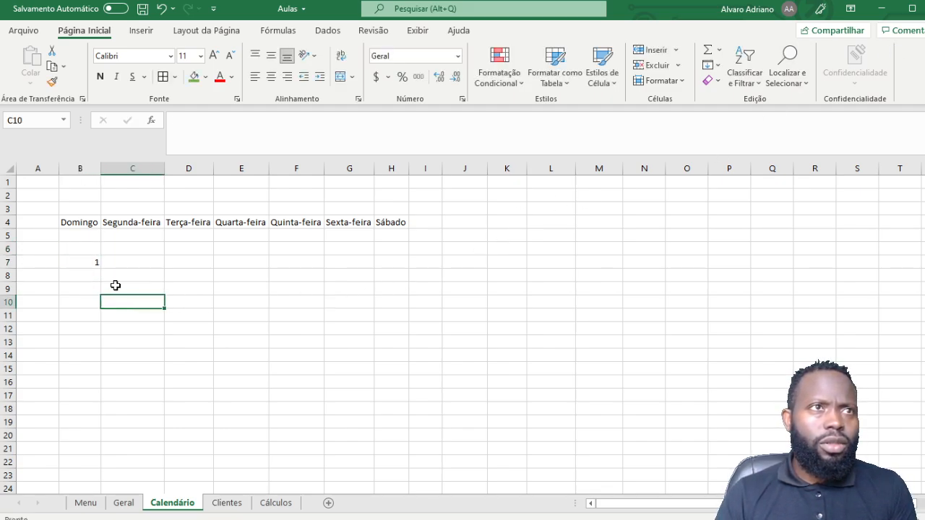
pyautogui.click(86, 263)
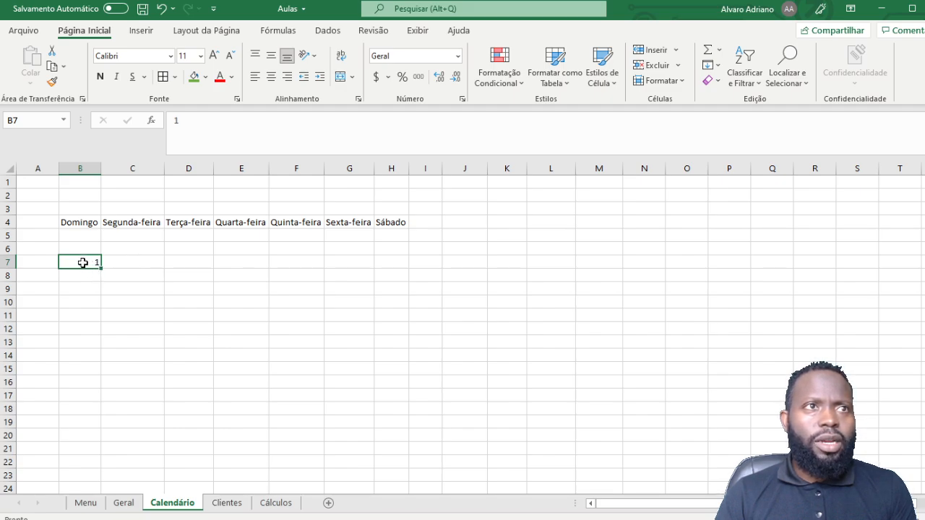
pyautogui.moveTo(102, 270); pyautogui.dragTo(393, 283)
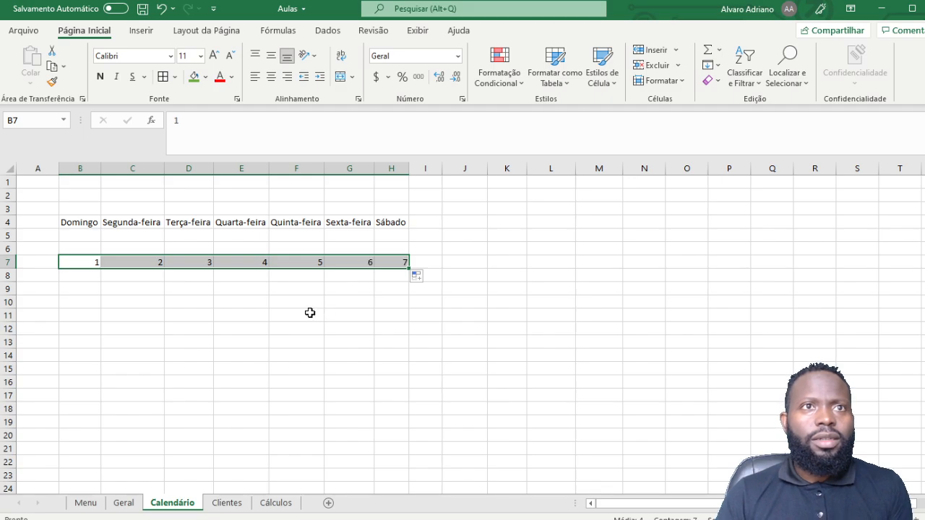
pyautogui.scroll(-1, 296, 305)
pyautogui.click(80, 279)
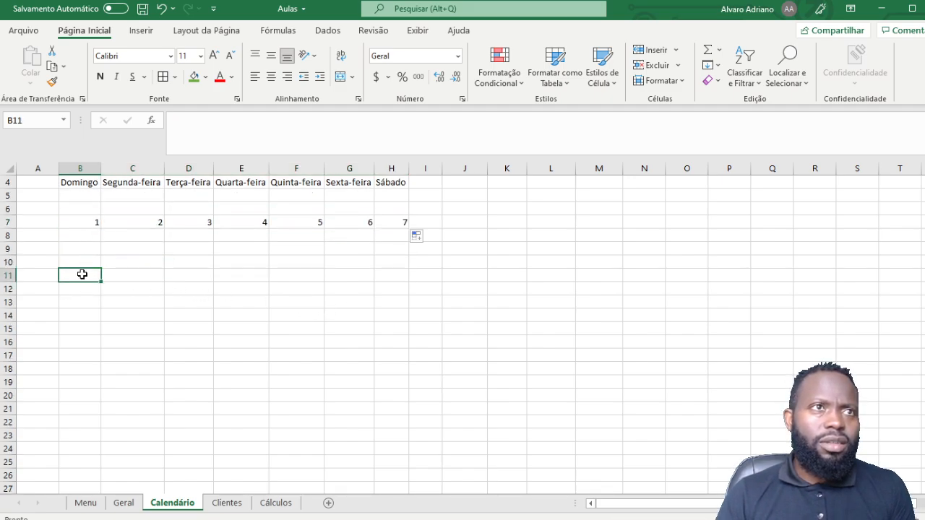
# Step: Fill the second week 8–14 in row 10 and the third week 15–21 in row 13
pyautogui.click(88, 232)
pyautogui.click(88, 250)
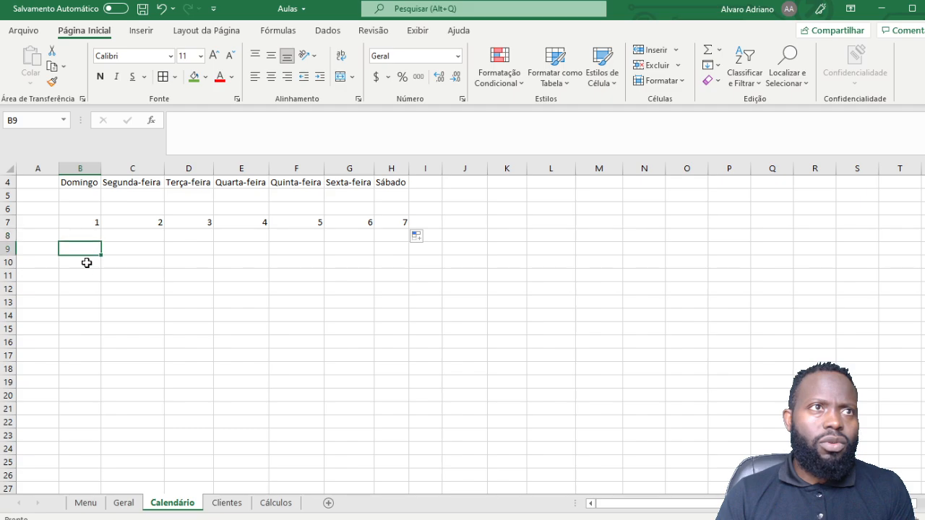
pyautogui.click(84, 264)
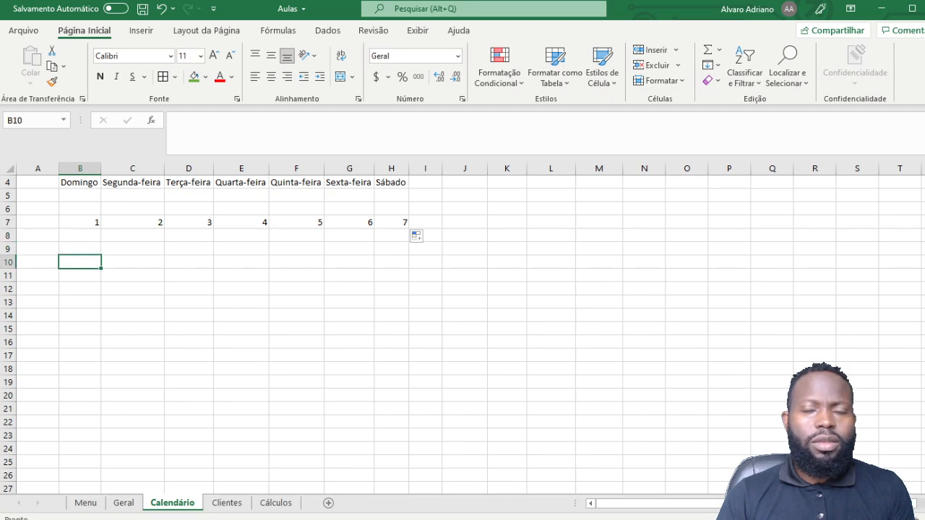
pyautogui.write('8')
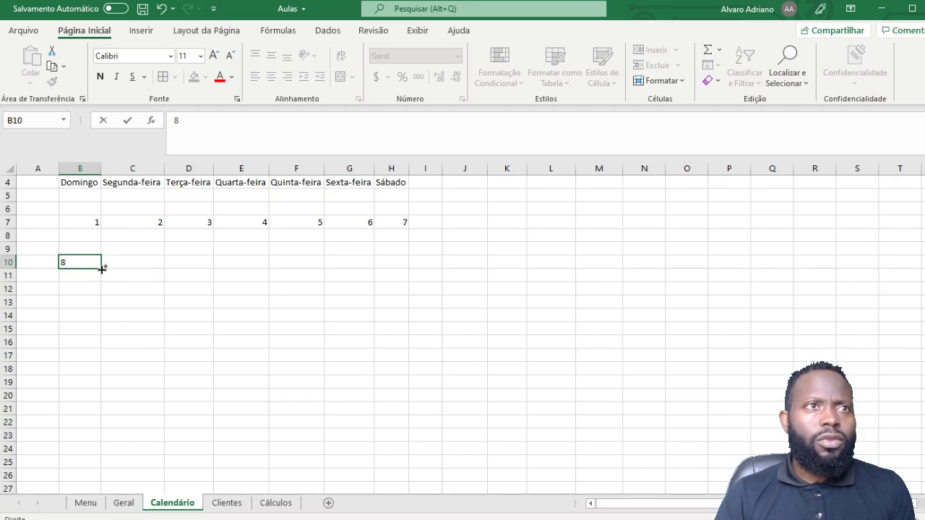
pyautogui.moveTo(102, 268)
pyautogui.mouseDown()
pyautogui.moveTo(415, 265)
pyautogui.moveTo(405, 269)
pyautogui.mouseUp()
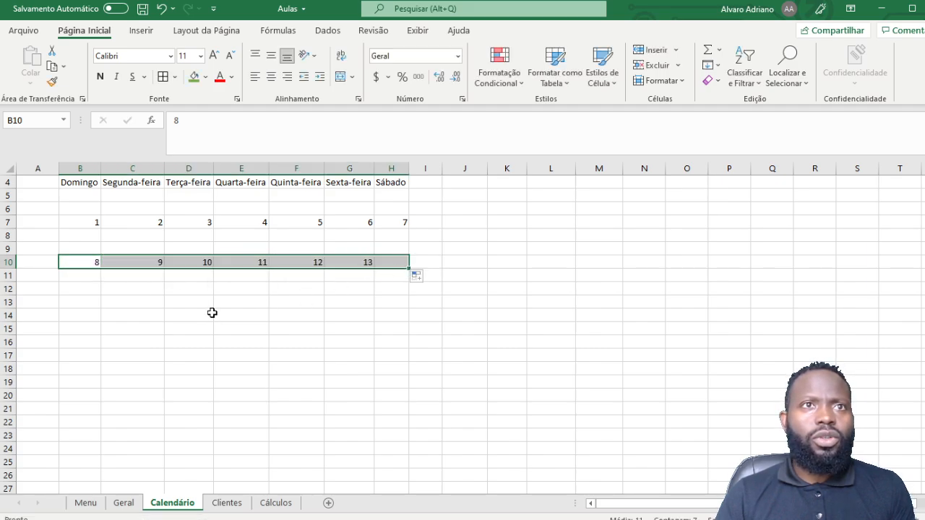
pyautogui.click(84, 301)
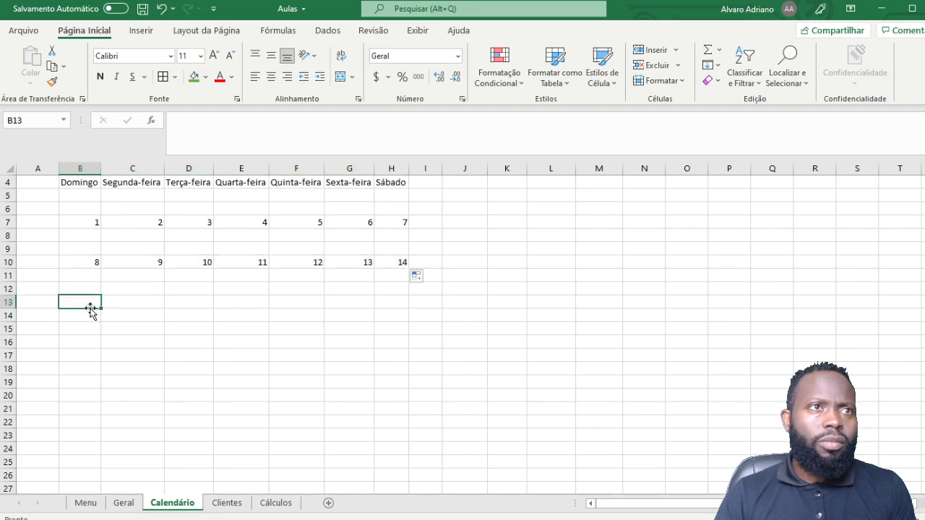
pyautogui.write('15')
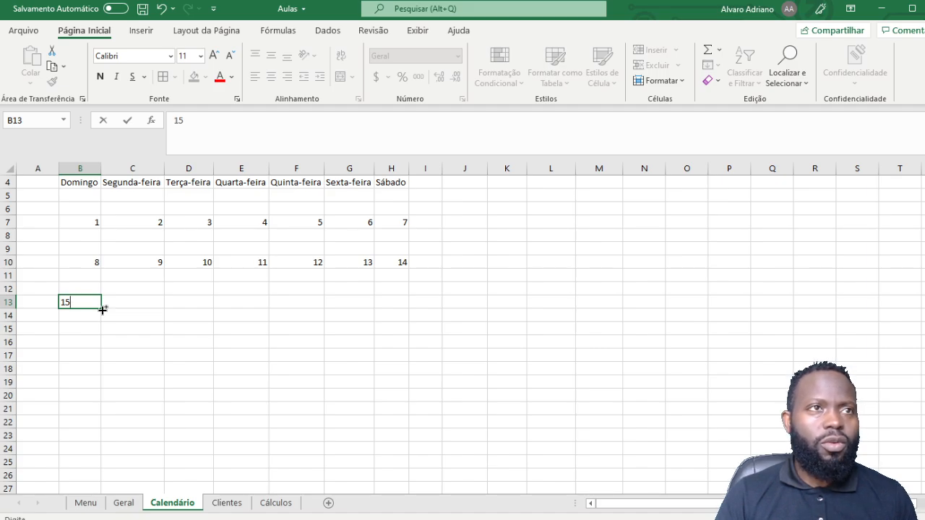
pyautogui.moveTo(102, 309); pyautogui.dragTo(400, 319)
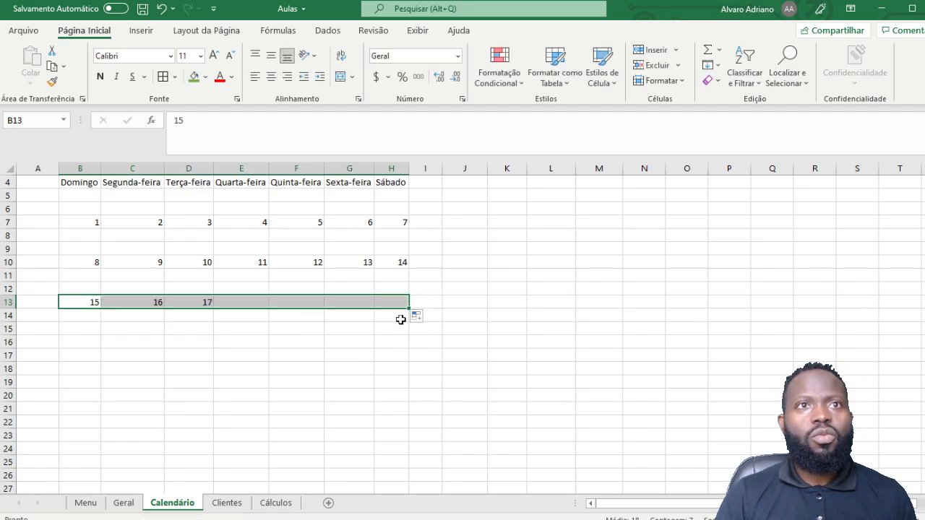
# Step: Fill the fourth week 22–28 in row 16 and days 29–31 in row 19
pyautogui.click(84, 345)
pyautogui.write('22')
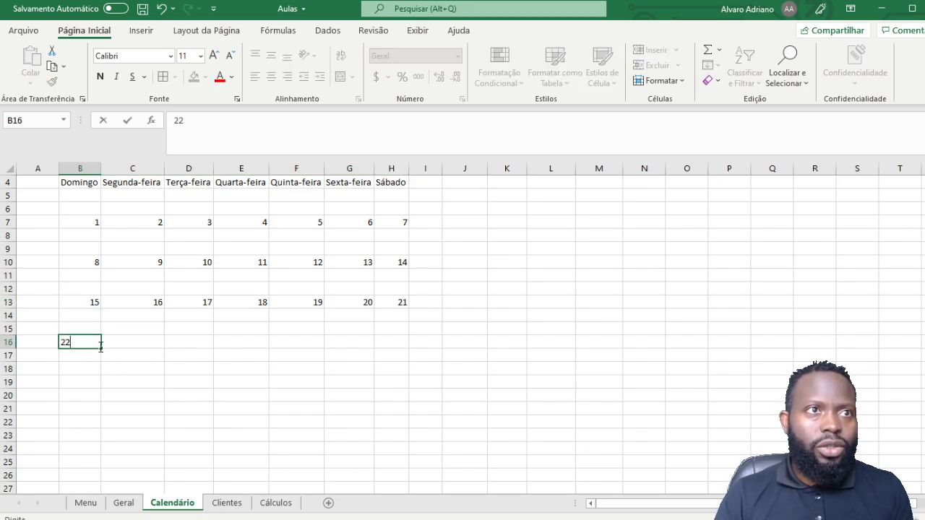
pyautogui.moveTo(102, 347); pyautogui.dragTo(396, 351)
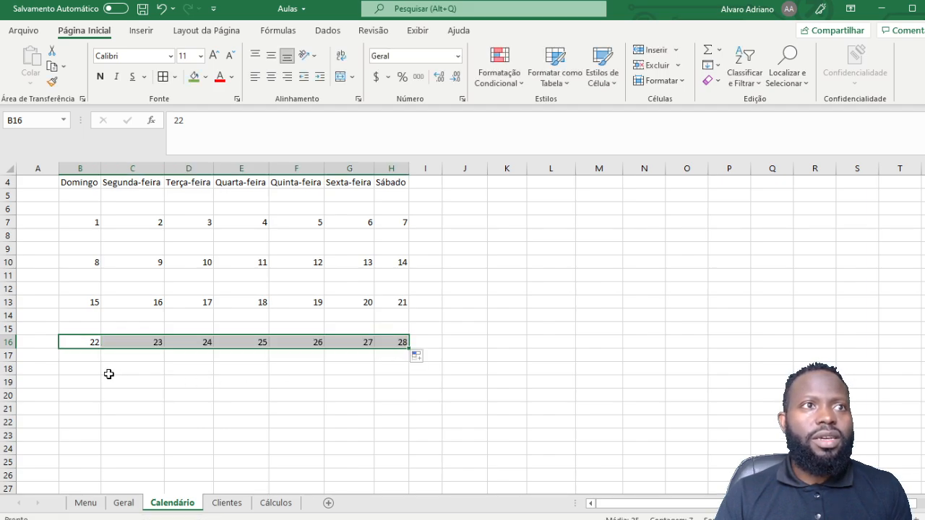
pyautogui.click(74, 394)
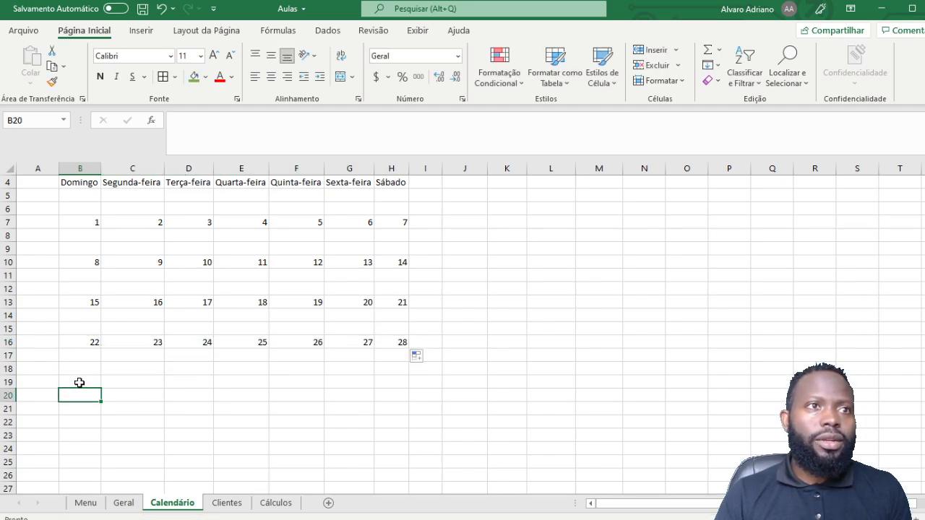
pyautogui.click(79, 382)
pyautogui.write('29')
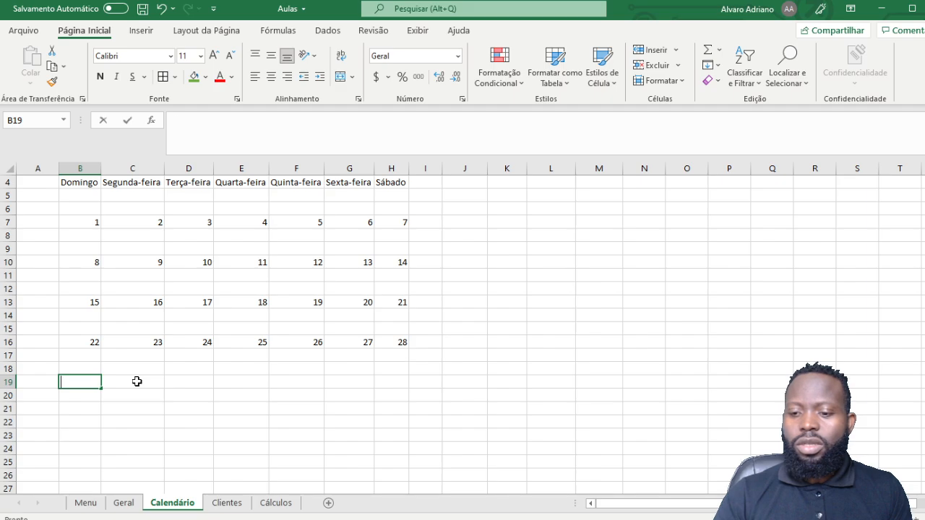
pyautogui.click(83, 403)
pyautogui.click(94, 382)
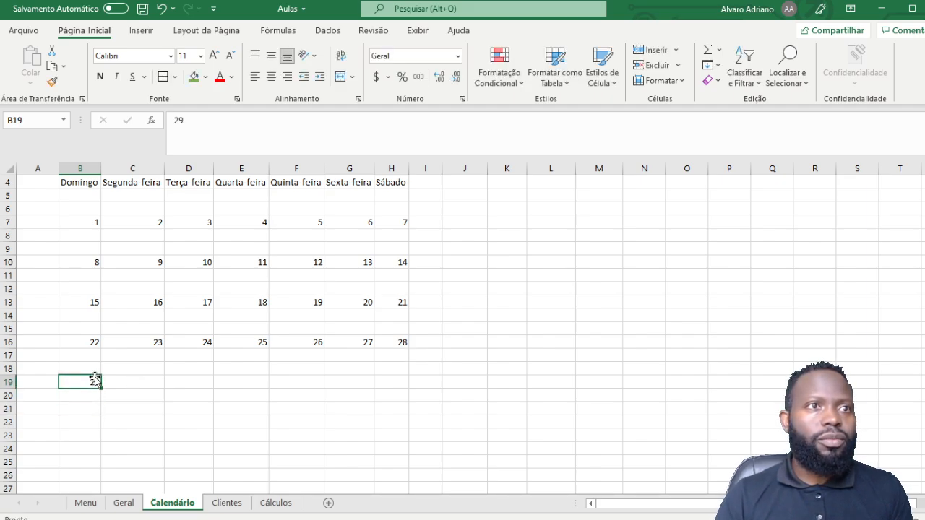
pyautogui.moveTo(103, 387); pyautogui.dragTo(239, 388)
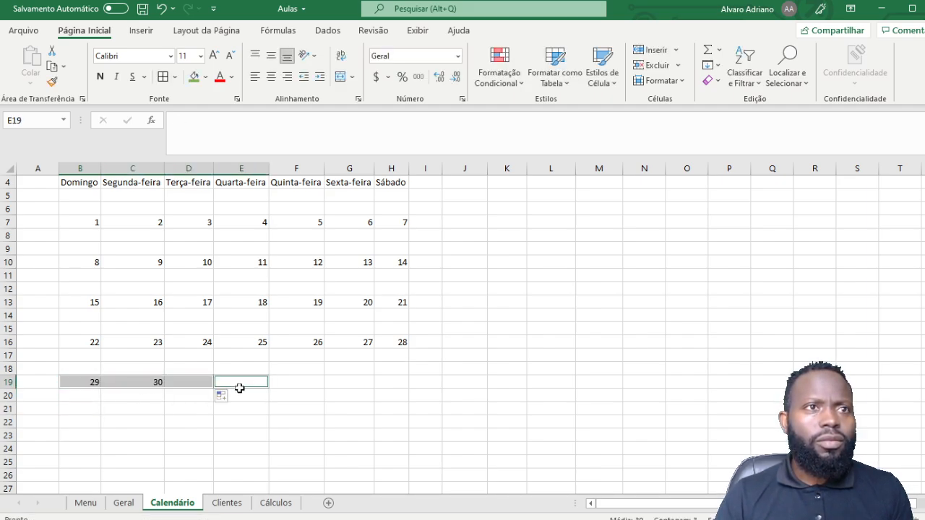
pyautogui.click(464, 382)
pyautogui.scroll(1, 433, 396)
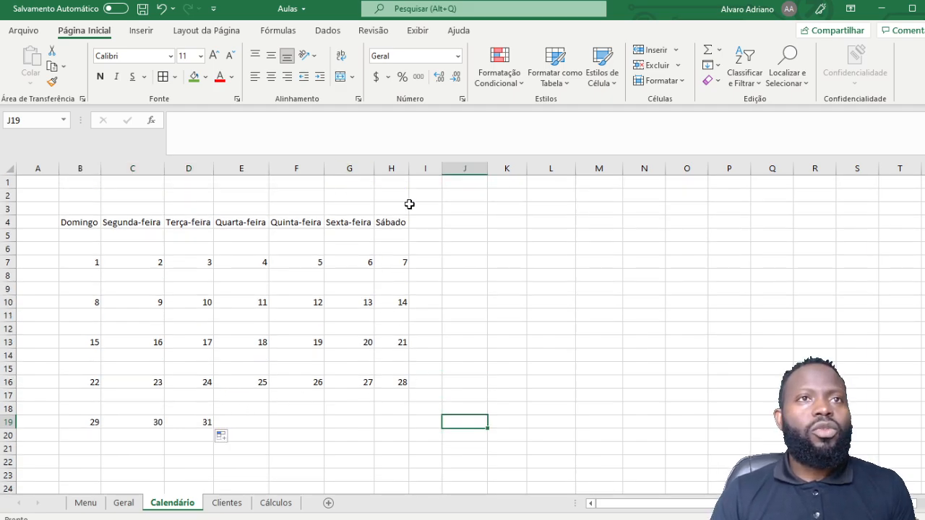
pyautogui.click(91, 223)
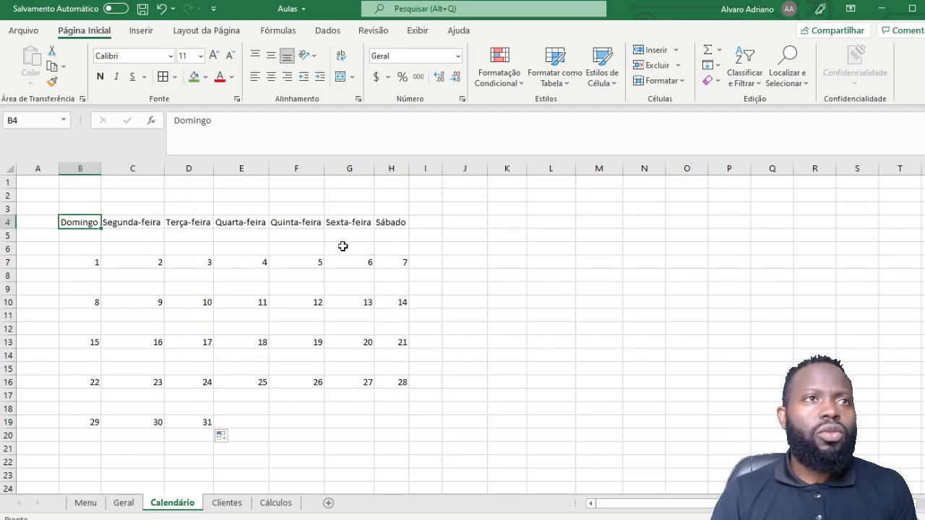
pyautogui.moveTo(80, 224); pyautogui.dragTo(383, 224)
pyautogui.moveTo(349, 368); pyautogui.dragTo(337, 358)
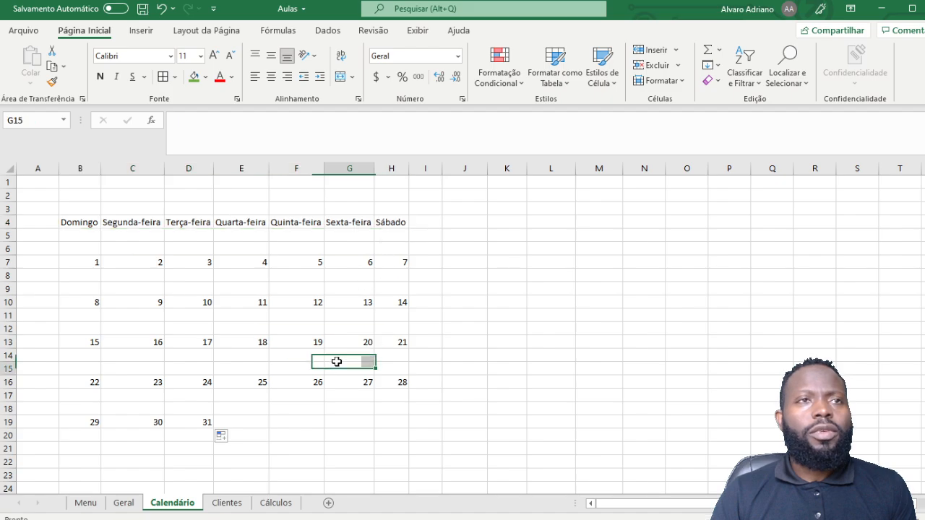
pyautogui.scroll(-4, 337, 330)
pyautogui.scroll(4, 336, 330)
pyautogui.click(449, 282)
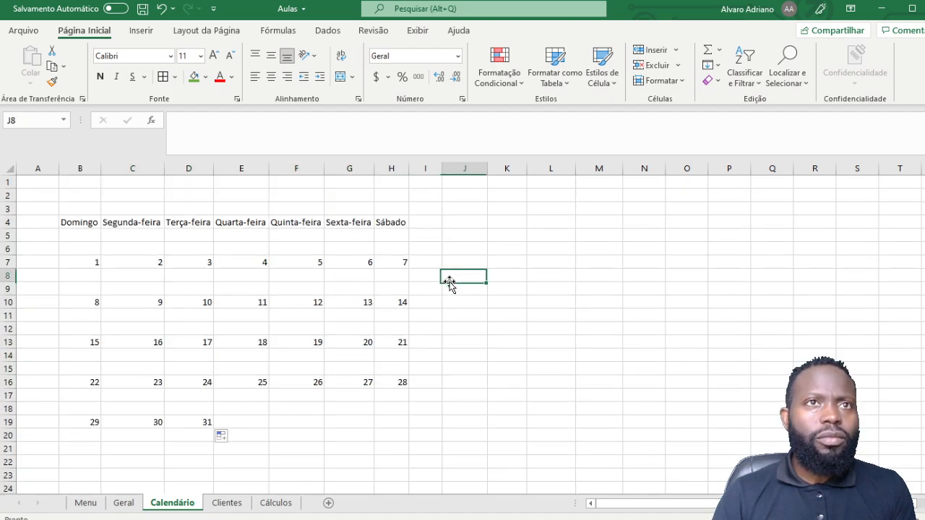
pyautogui.click(96, 234)
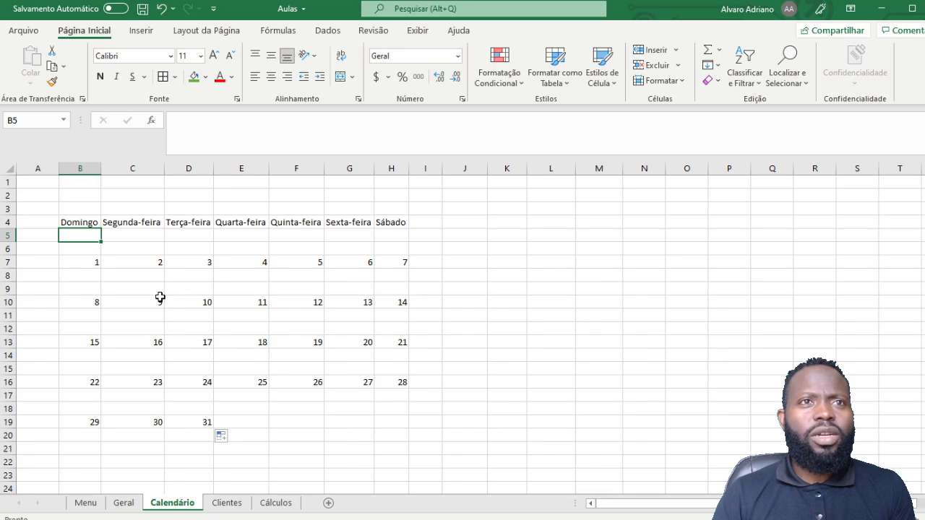
pyautogui.moveTo(100, 263); pyautogui.dragTo(208, 263)
pyautogui.click(563, 363)
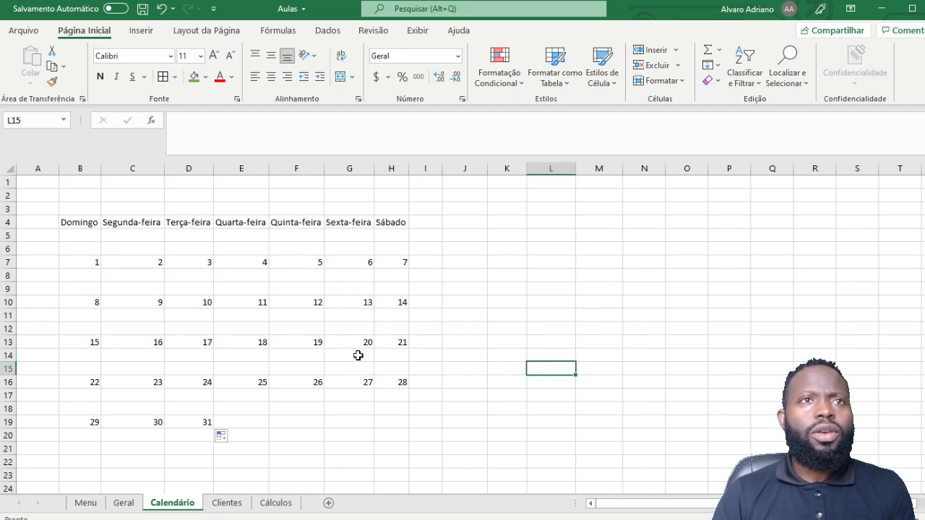
pyautogui.scroll(-4, 334, 337)
pyautogui.scroll(2, 335, 339)
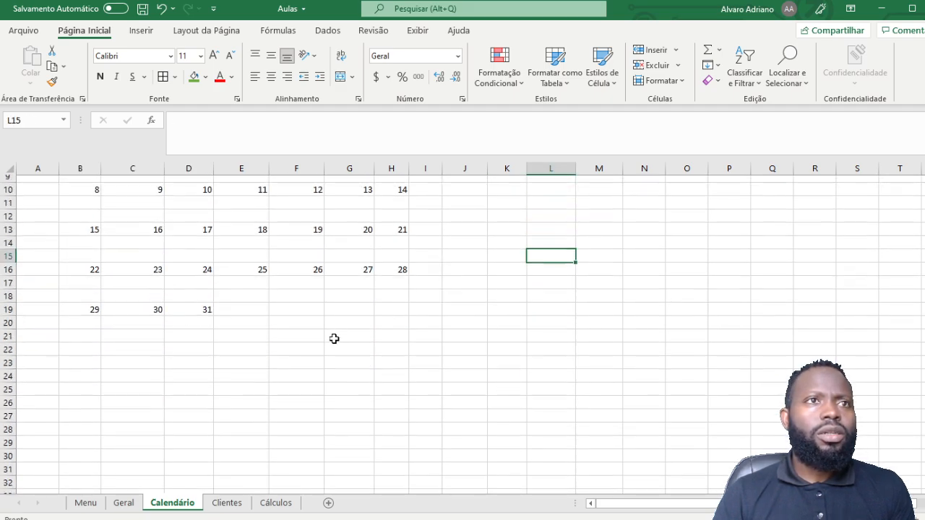
pyautogui.scroll(2, 335, 339)
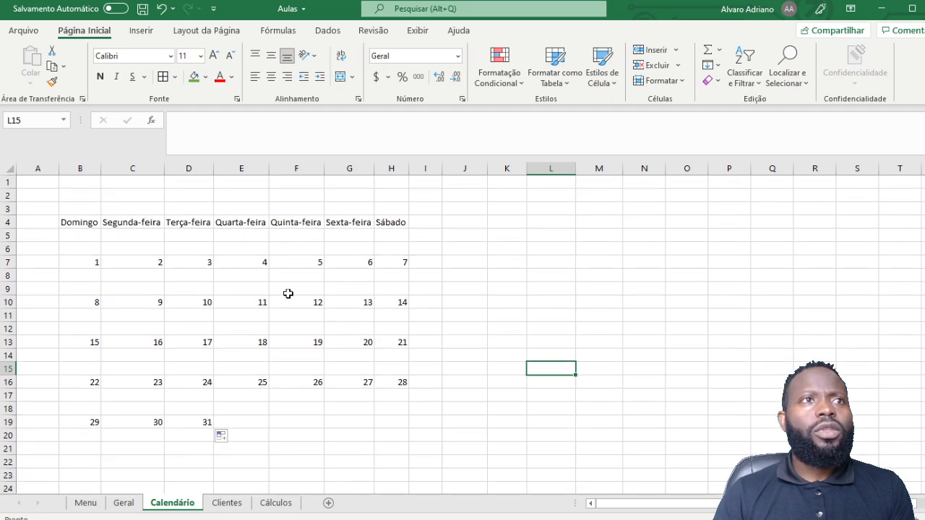
pyautogui.click(181, 223)
pyautogui.click(200, 193)
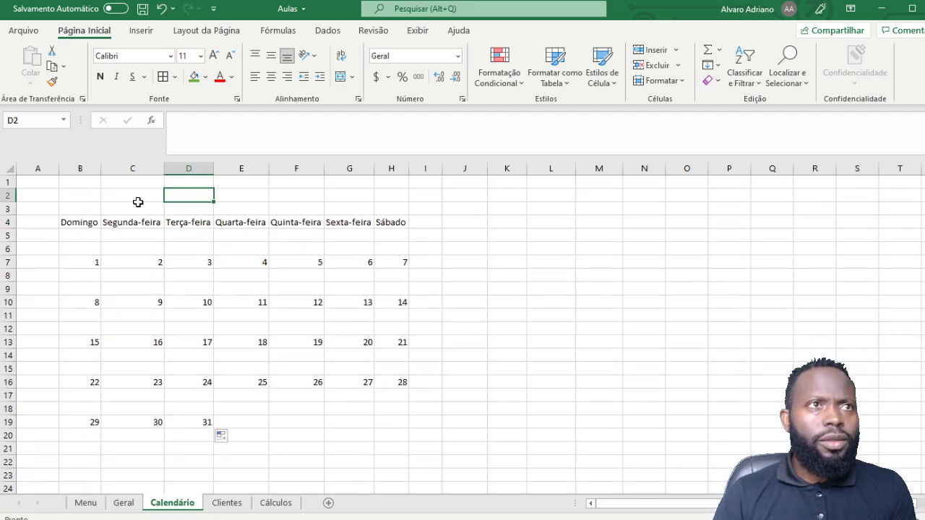
pyautogui.click(107, 182)
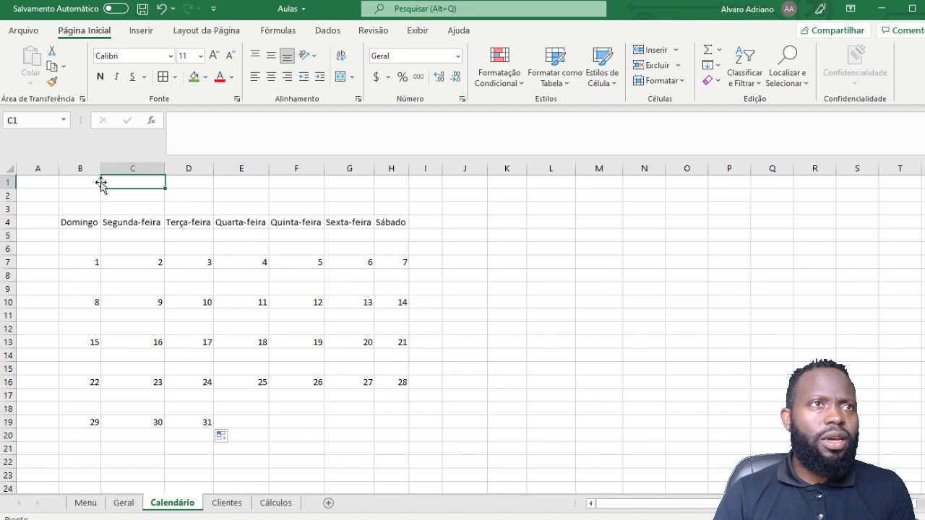
# Step: Type the title CALENDÁRIO PADRÃO into cell B1
pyautogui.click(67, 184)
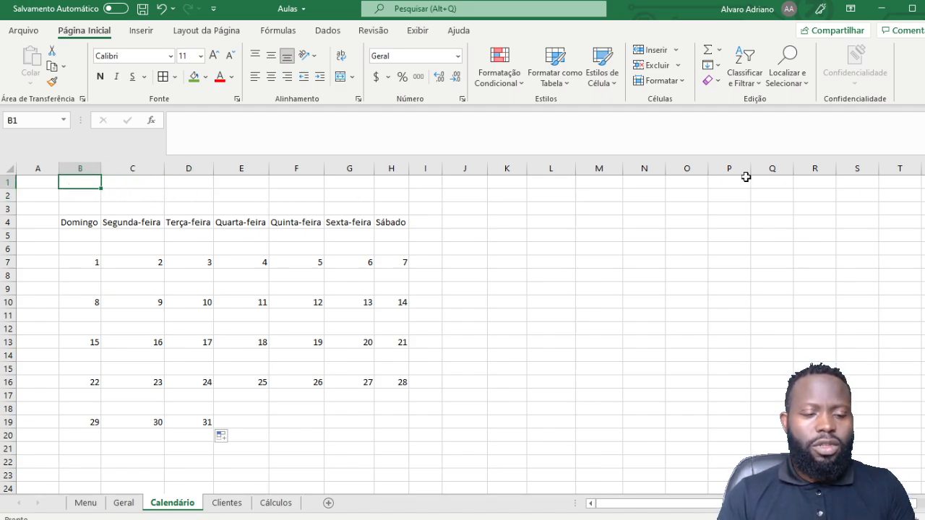
pyautogui.write('CALEN')
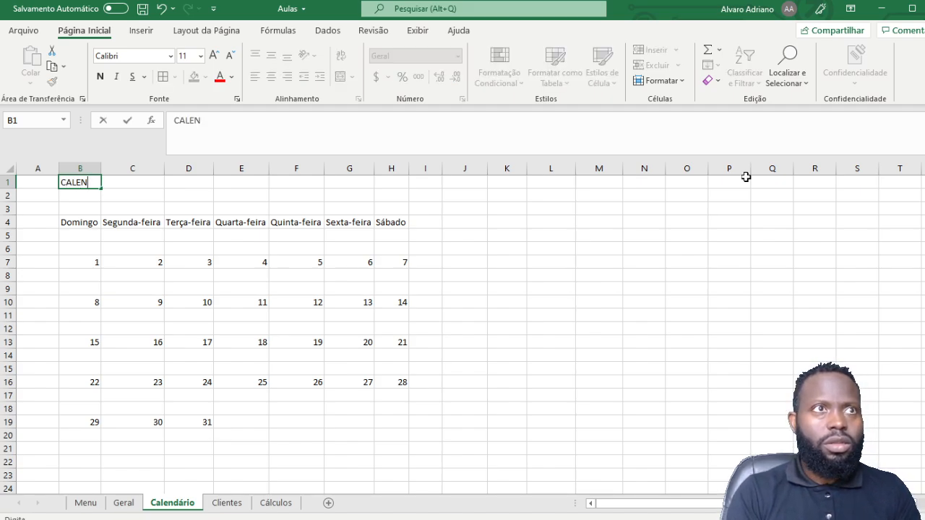
pyautogui.write('DÁRIO PADRÃO')
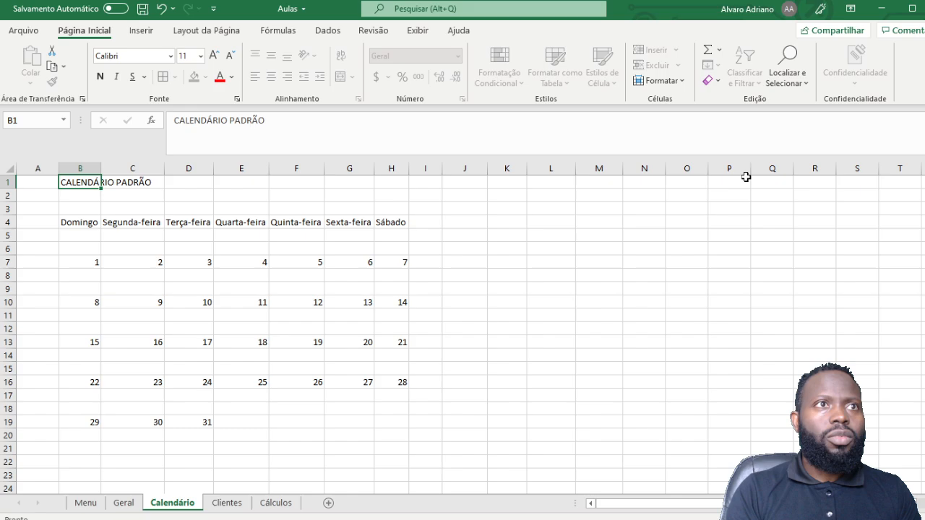
pyautogui.press('Return')
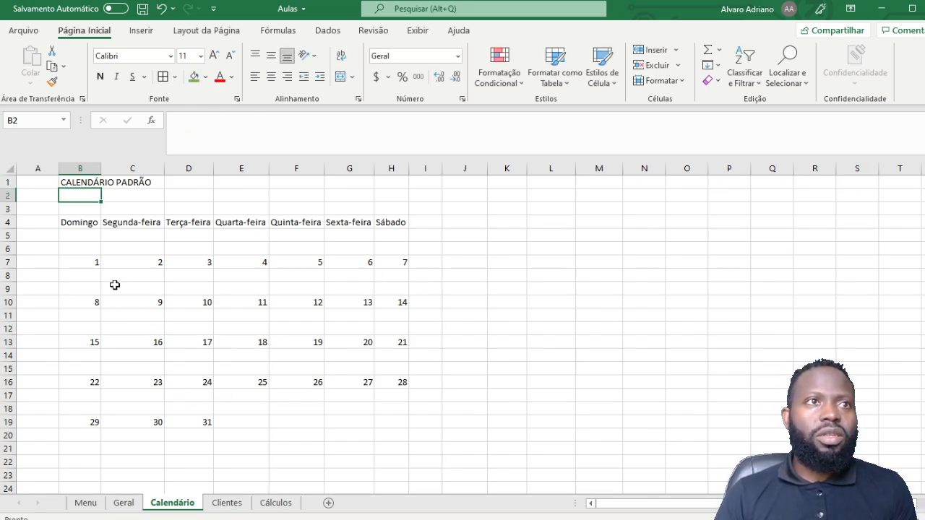
pyautogui.moveTo(98, 267); pyautogui.dragTo(430, 396)
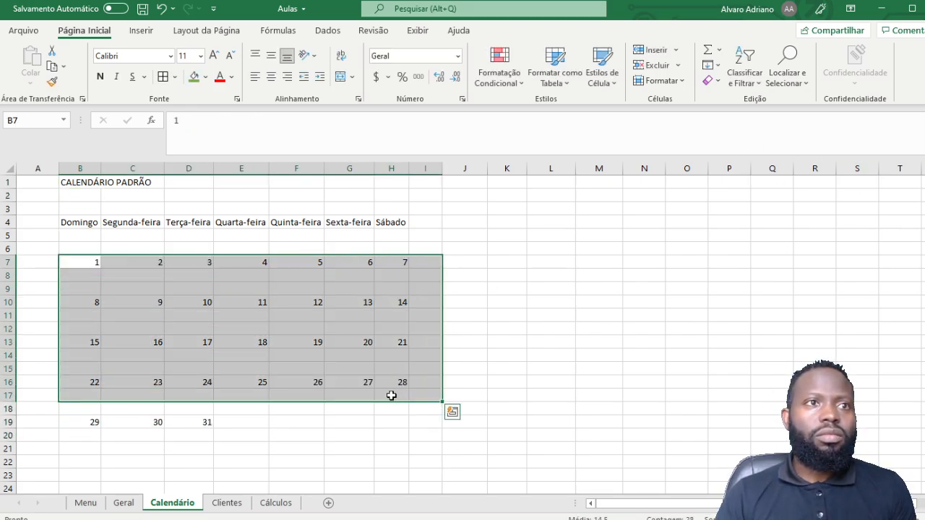
pyautogui.click(208, 425)
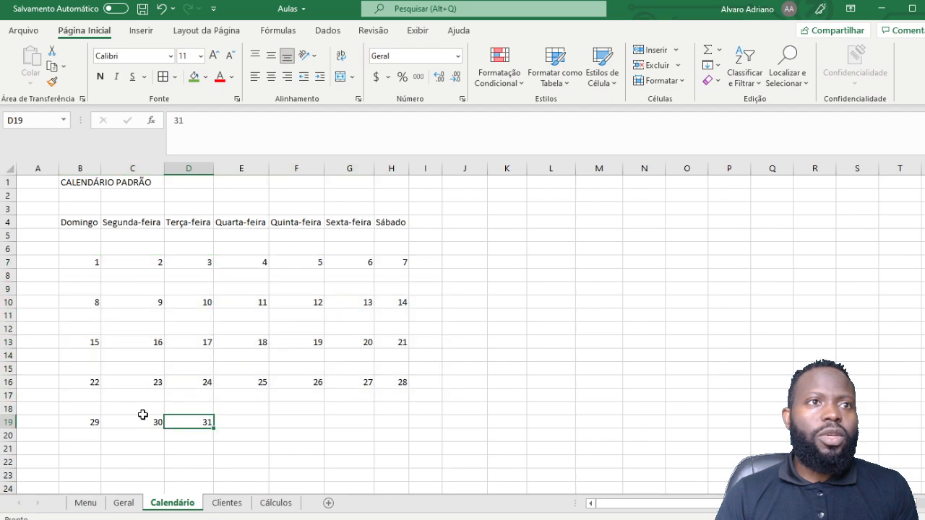
pyautogui.click(80, 182)
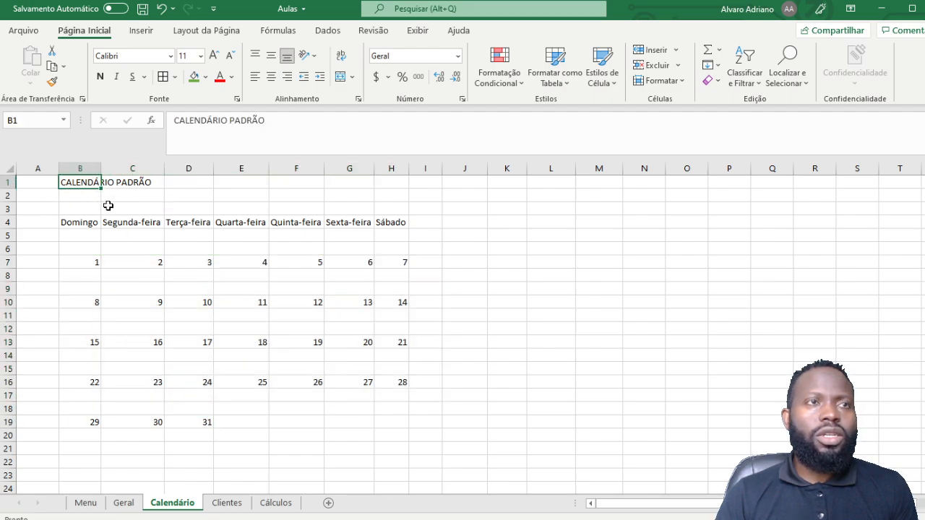
pyautogui.click(292, 221)
# Step: Merge and middle-centre B1:H3, then make the title 20 pt, underlined and bold
pyautogui.moveTo(76, 182); pyautogui.dragTo(374, 203)
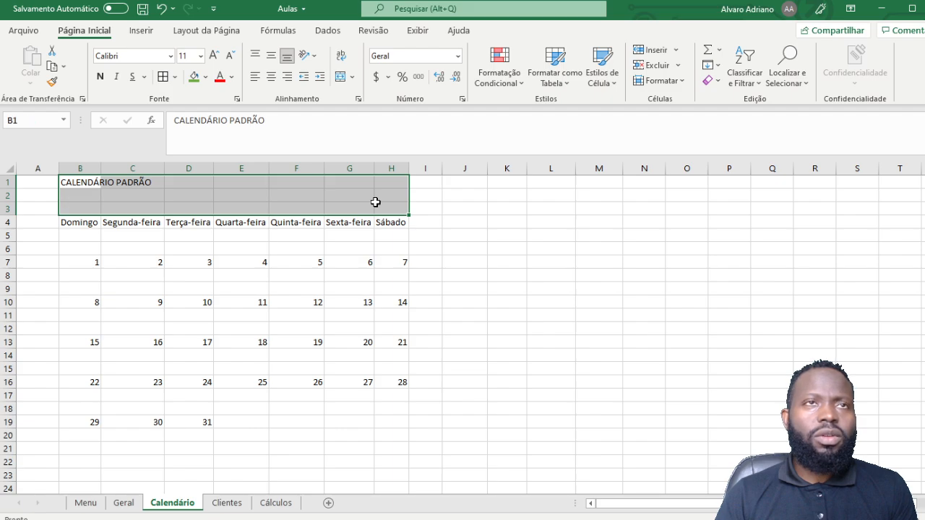
pyautogui.click(338, 76)
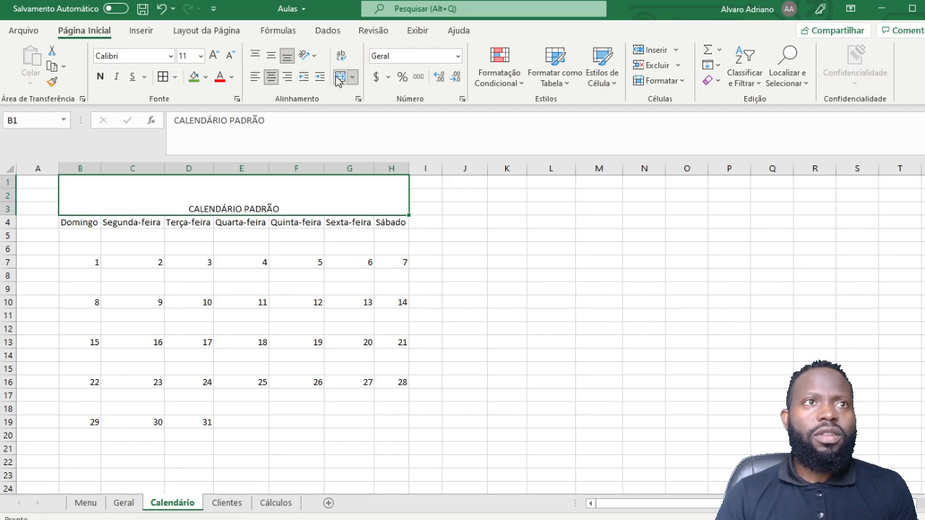
pyautogui.click(268, 57)
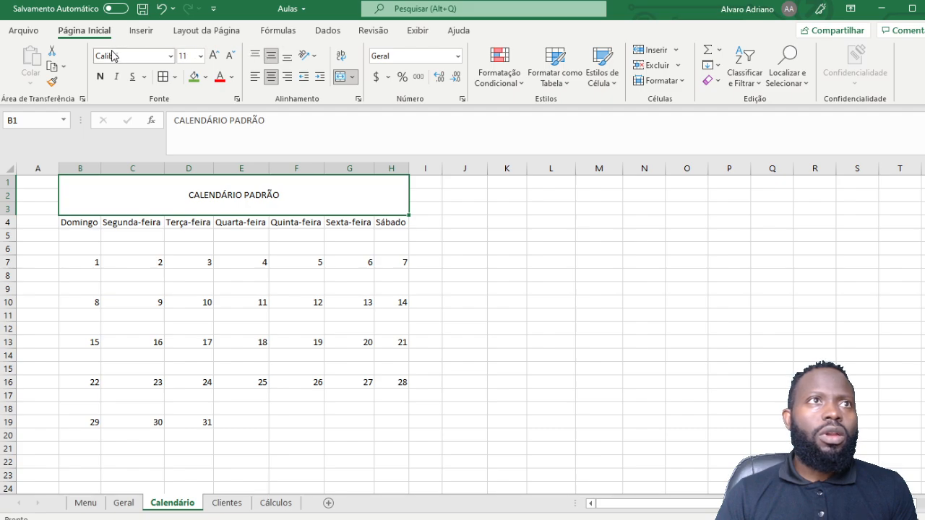
pyautogui.click(213, 56)
pyautogui.click(213, 56)
pyautogui.click(213, 55)
pyautogui.click(213, 55)
pyautogui.click(213, 56)
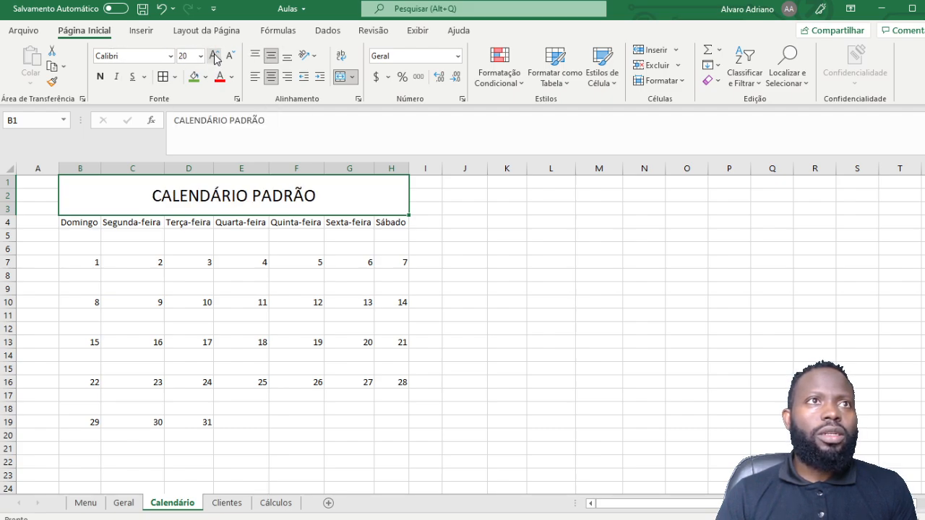
pyautogui.click(133, 76)
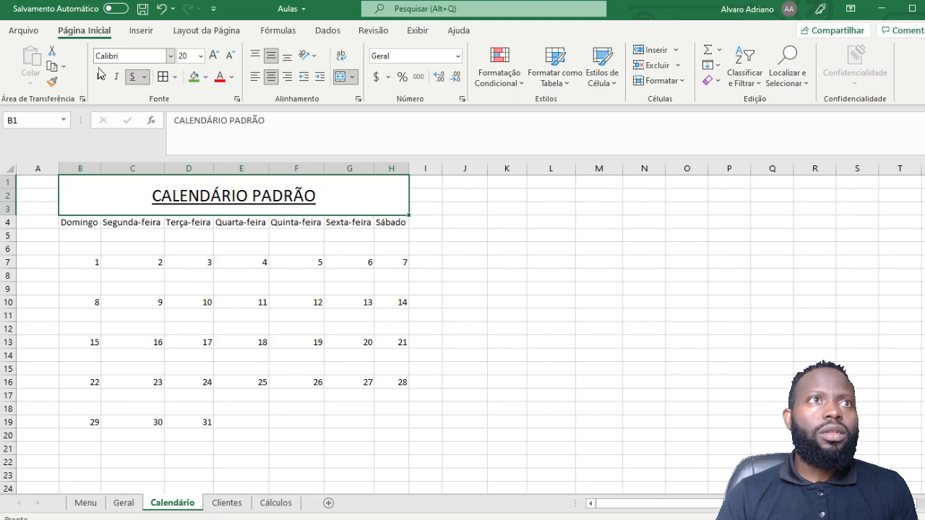
pyautogui.click(100, 77)
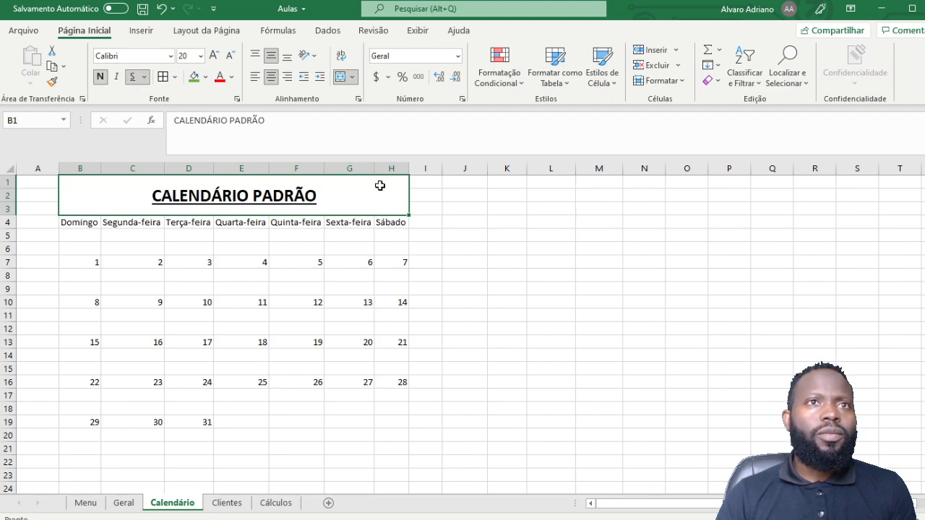
pyautogui.click(463, 193)
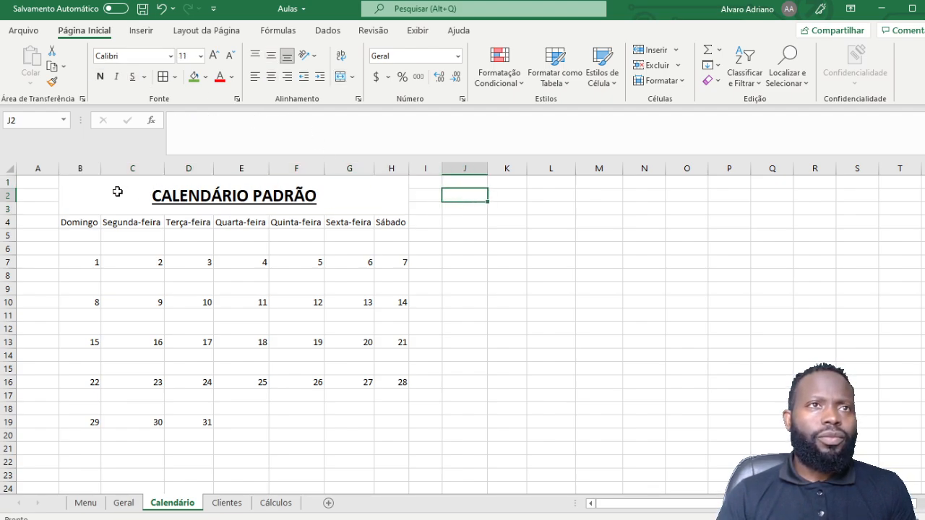
pyautogui.moveTo(117, 191); pyautogui.dragTo(217, 421)
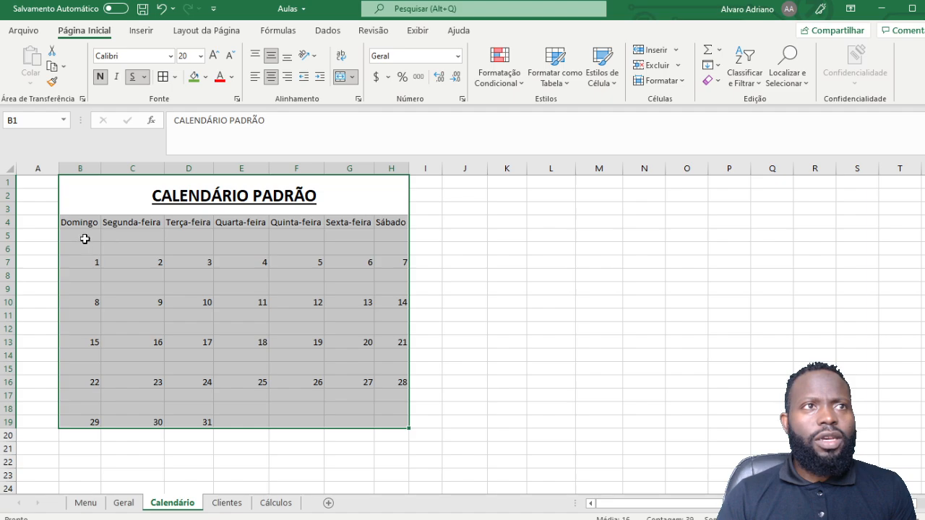
# Step: Preview the fill colour and cell style options for the rows below the weekday names
pyautogui.moveTo(81, 236); pyautogui.dragTo(398, 261)
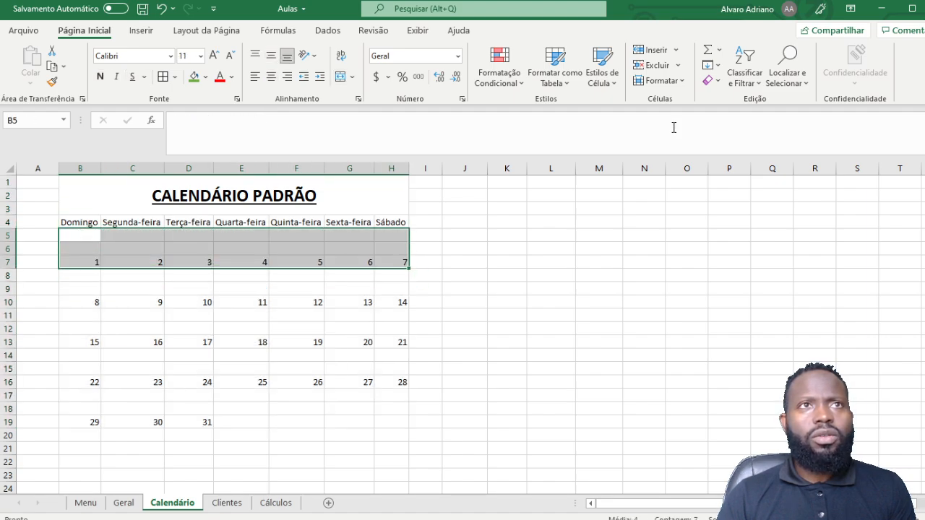
pyautogui.click(231, 77)
pyautogui.click(206, 77)
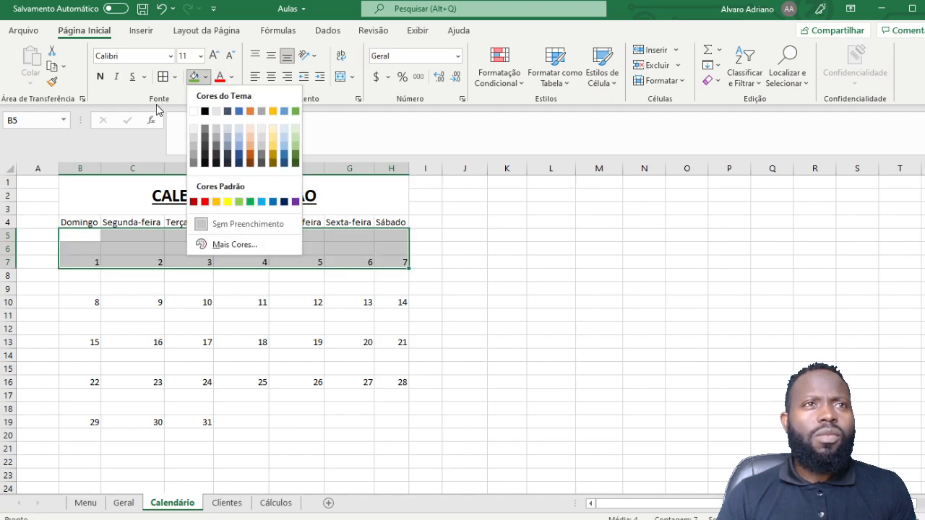
pyautogui.press('Escape')
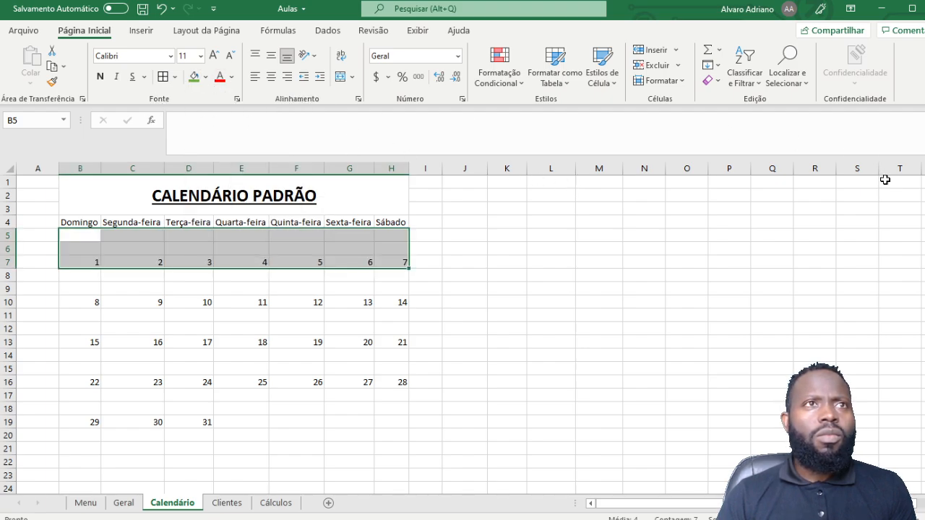
pyautogui.click(618, 85)
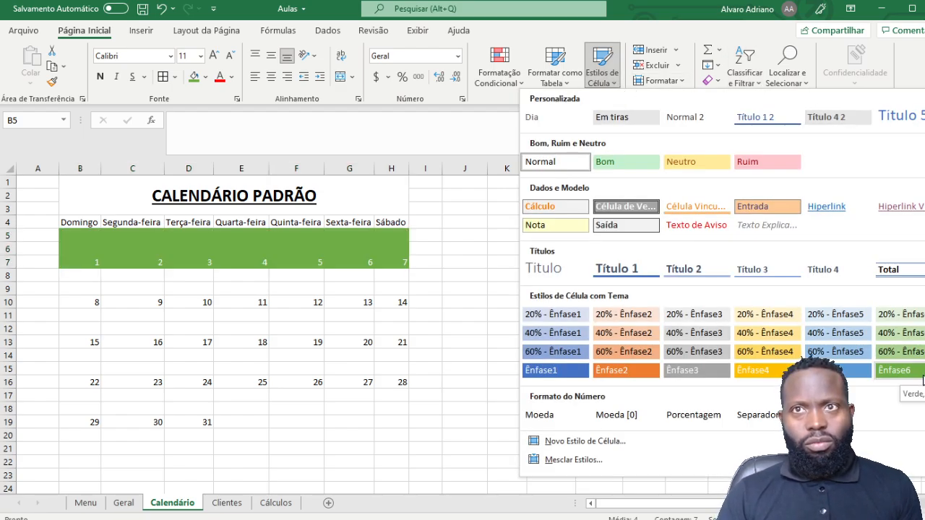
pyautogui.click(203, 265)
# Step: Apply light and medium green cell styles to rows 5 and 6, columns B to H
pyautogui.click(91, 234)
pyautogui.moveTo(93, 234); pyautogui.dragTo(377, 238)
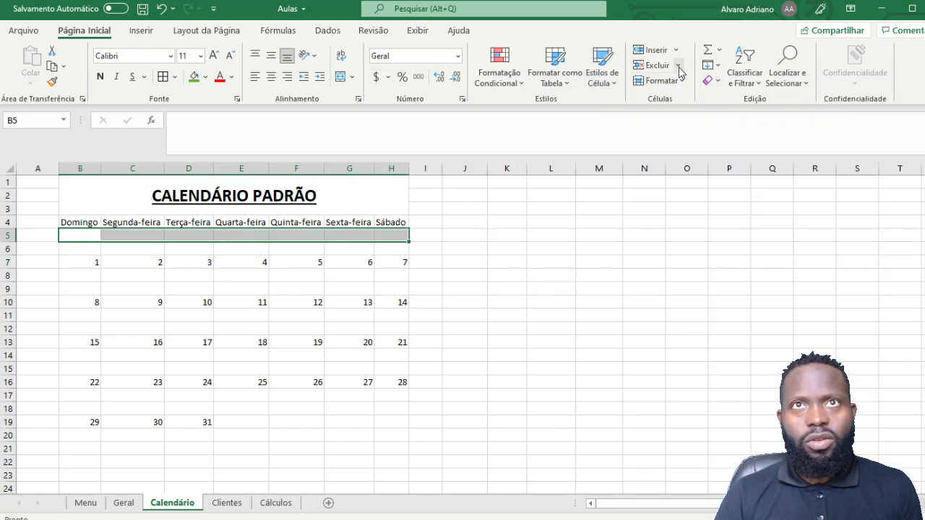
pyautogui.click(602, 73)
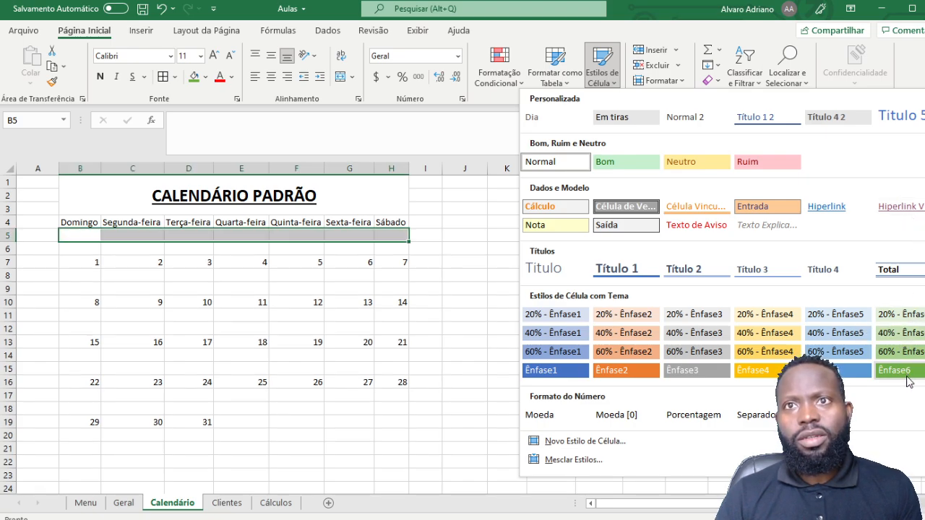
pyautogui.click(900, 331)
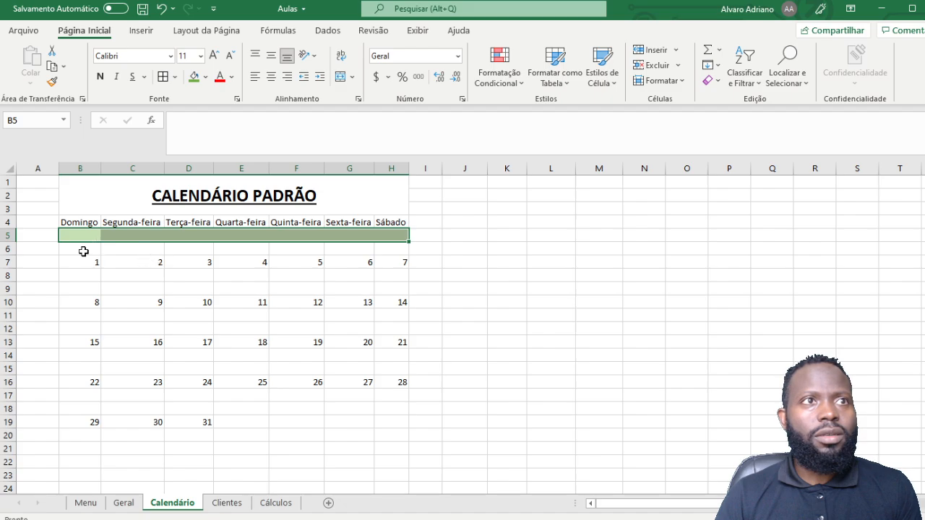
pyautogui.moveTo(84, 250); pyautogui.dragTo(398, 246)
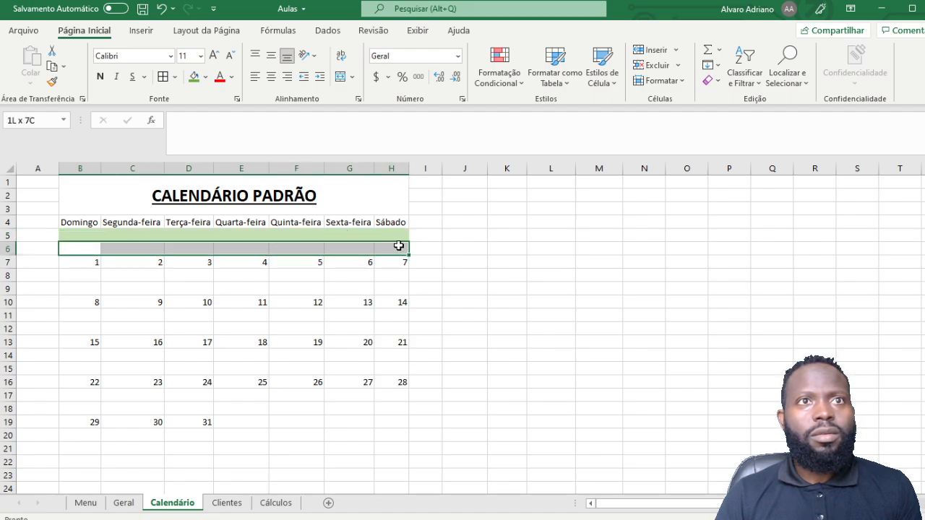
pyautogui.click(614, 86)
pyautogui.click(900, 364)
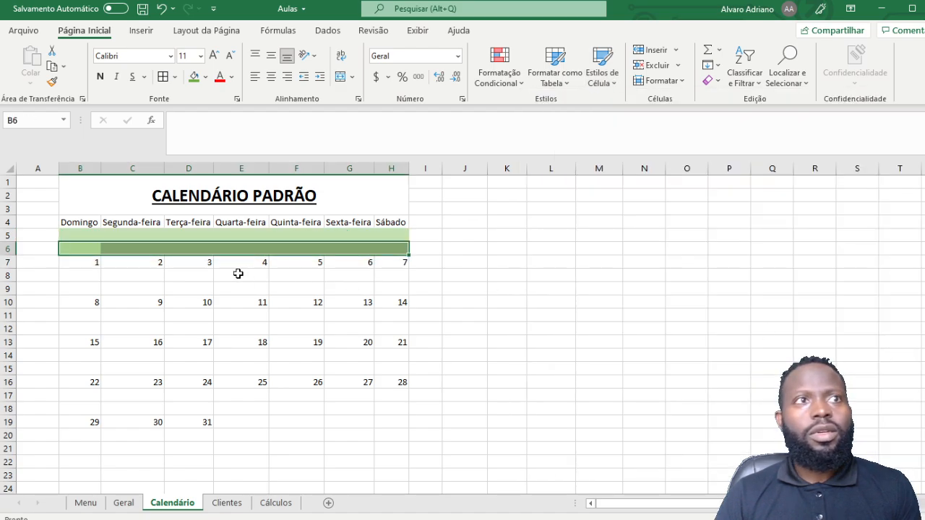
# Step: Give the day-number row B7:H7 the dark green Ênfase6 style
pyautogui.moveTo(85, 262); pyautogui.dragTo(394, 260)
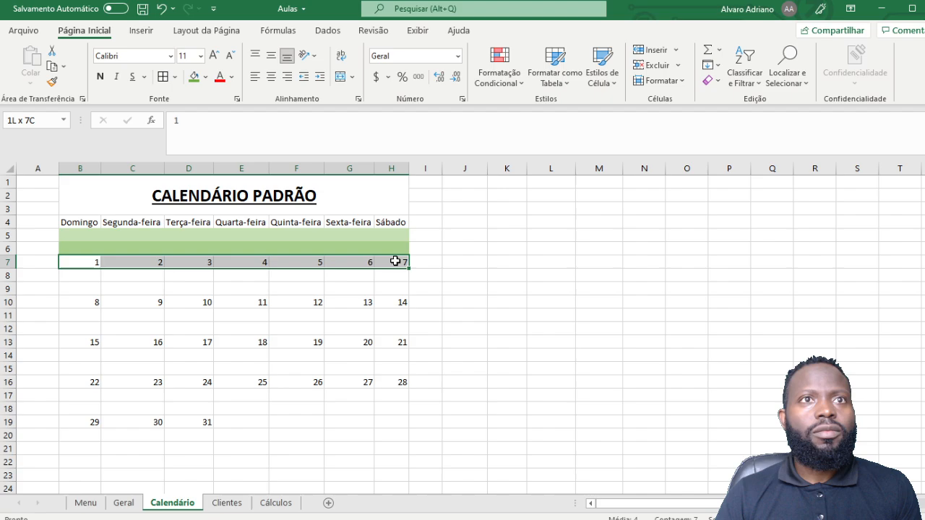
pyautogui.click(613, 85)
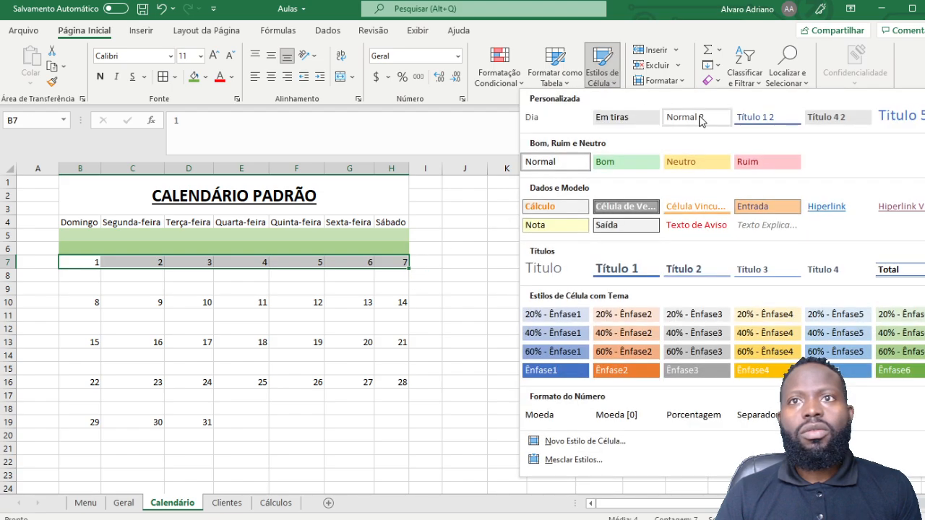
pyautogui.click(899, 365)
pyautogui.click(460, 278)
pyautogui.moveTo(70, 237); pyautogui.dragTo(389, 262)
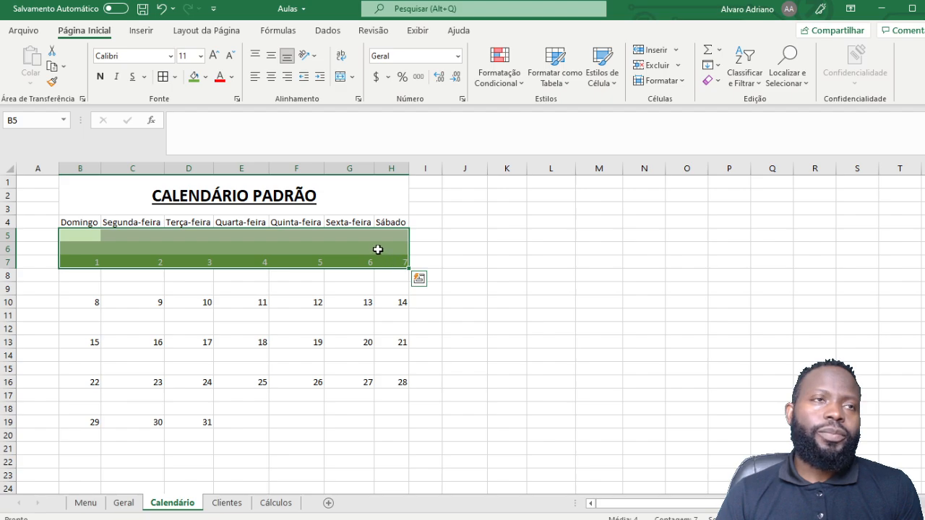
# Step: Use Format Painter to copy the green banding to the week blocks at B8, B11, B14 and B17
pyautogui.click(55, 84)
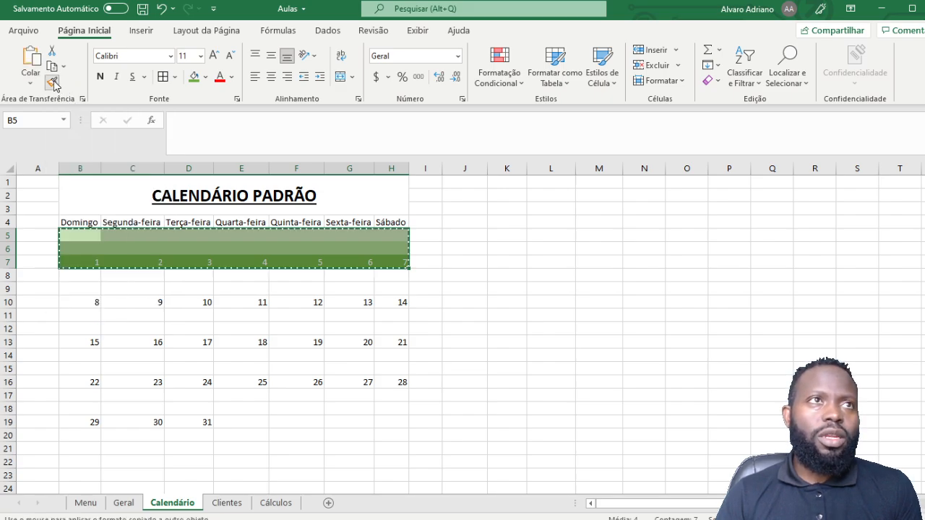
pyautogui.click(72, 276)
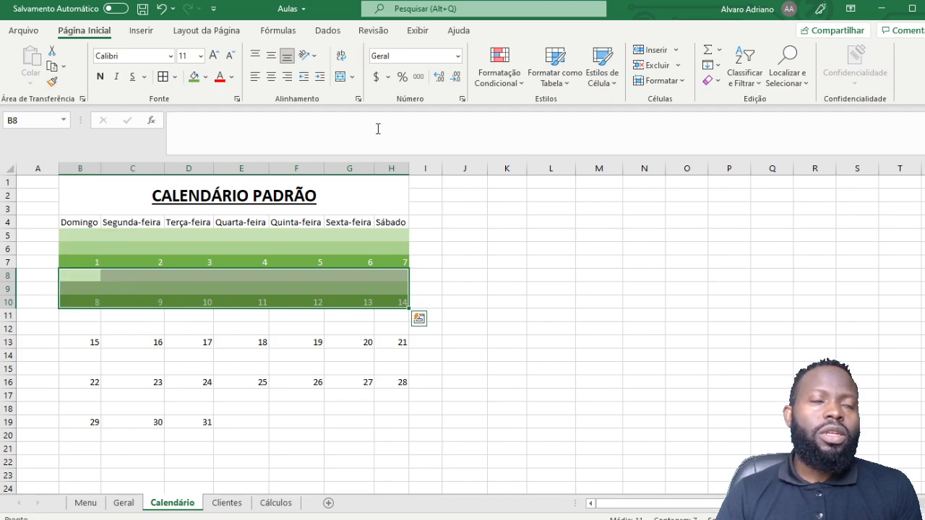
pyautogui.click(52, 81)
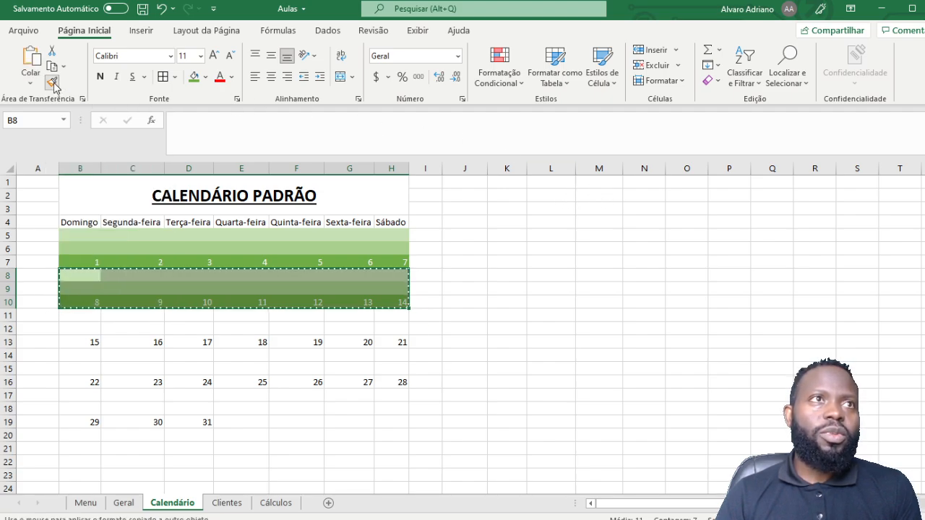
pyautogui.click(78, 316)
pyautogui.click(76, 356)
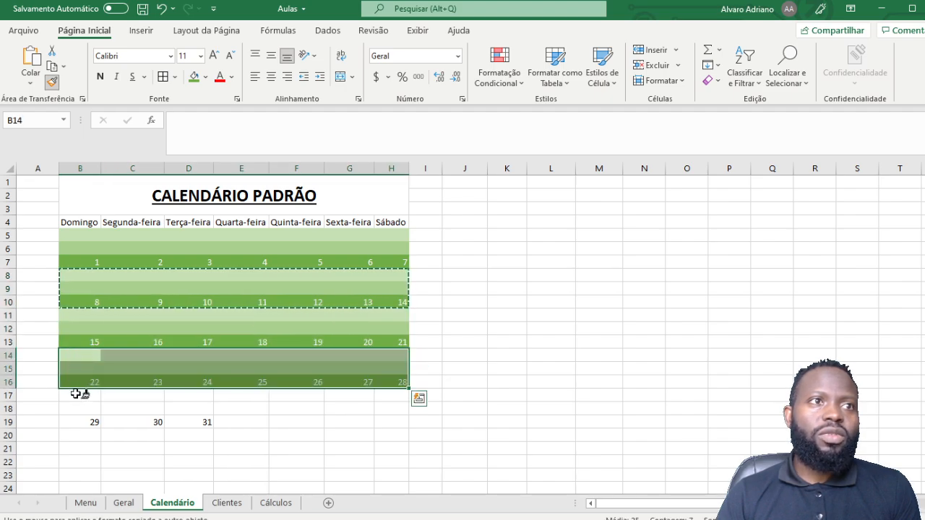
pyautogui.click(75, 401)
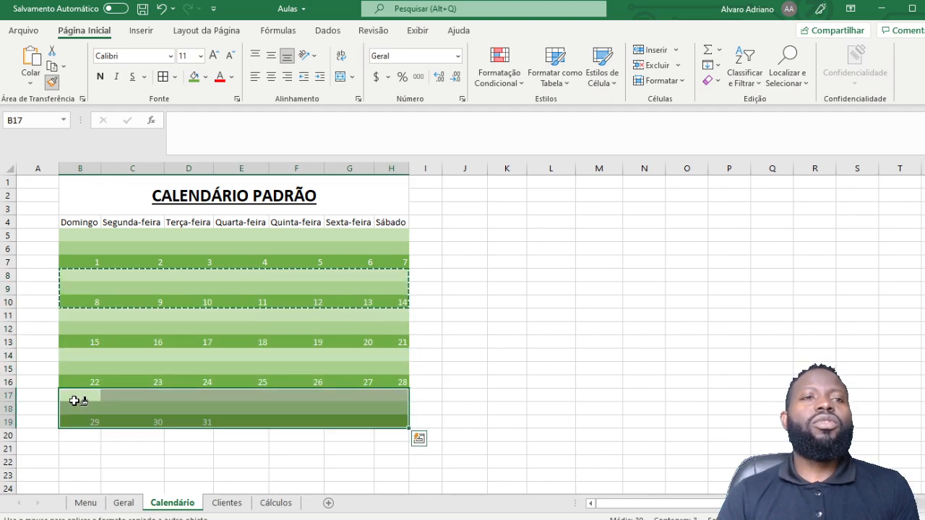
pyautogui.press('Escape')
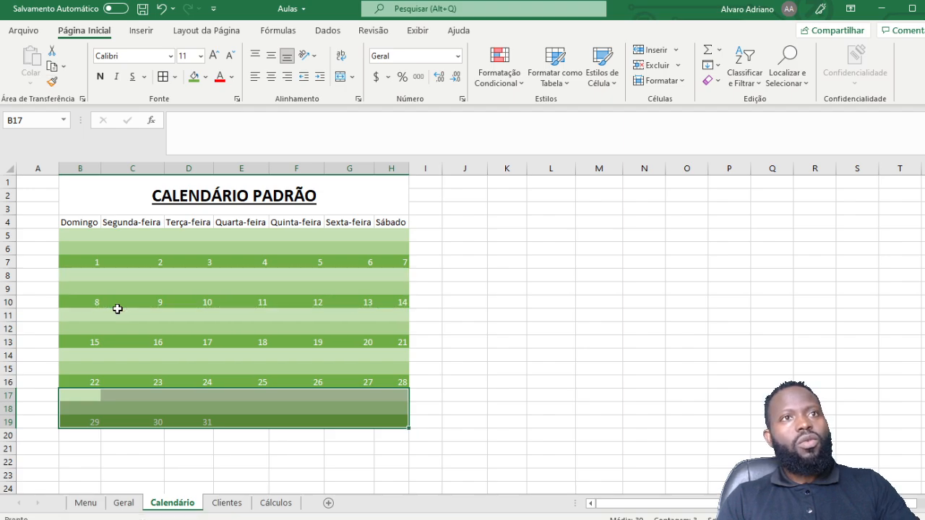
pyautogui.click(531, 272)
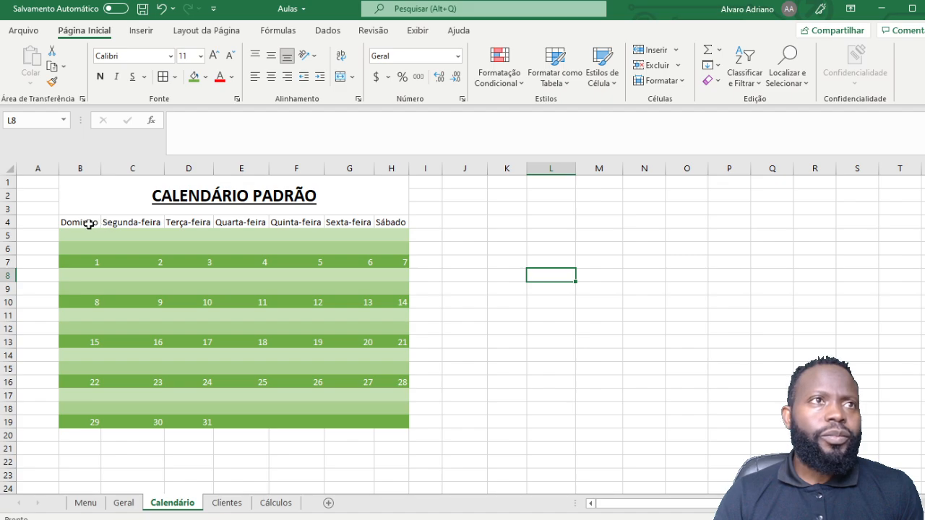
# Step: Give the weekday headers B4:H4 a light green fill, bold text and 12 pt font
pyautogui.moveTo(88, 224); pyautogui.dragTo(392, 224)
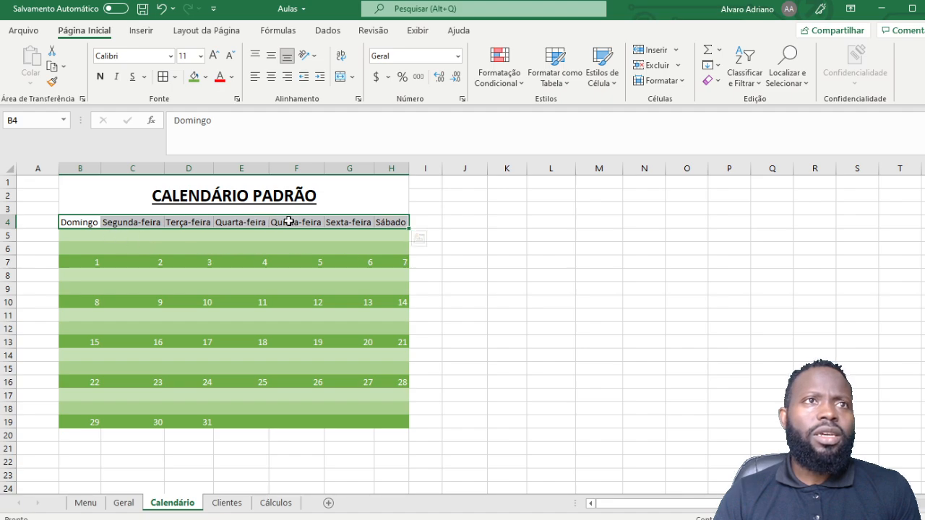
pyautogui.click(383, 237)
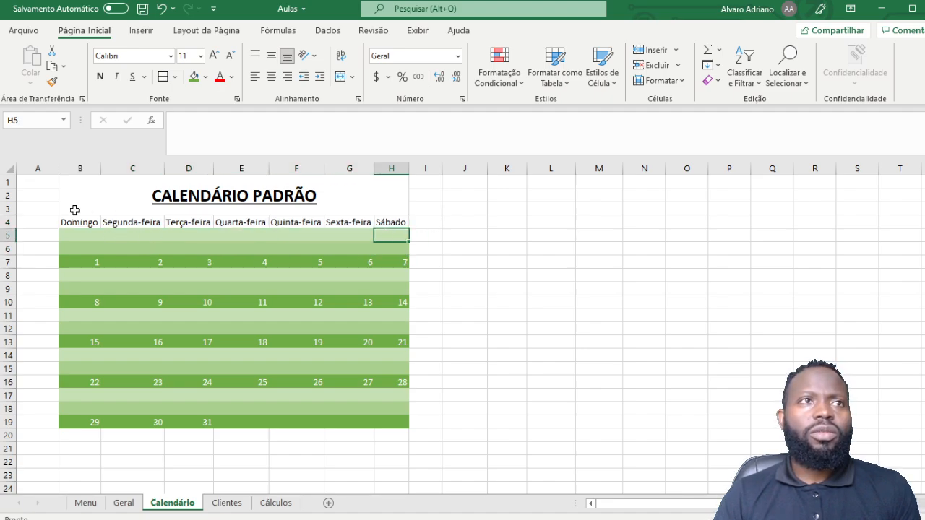
pyautogui.moveTo(91, 218); pyautogui.dragTo(387, 223)
pyautogui.click(206, 77)
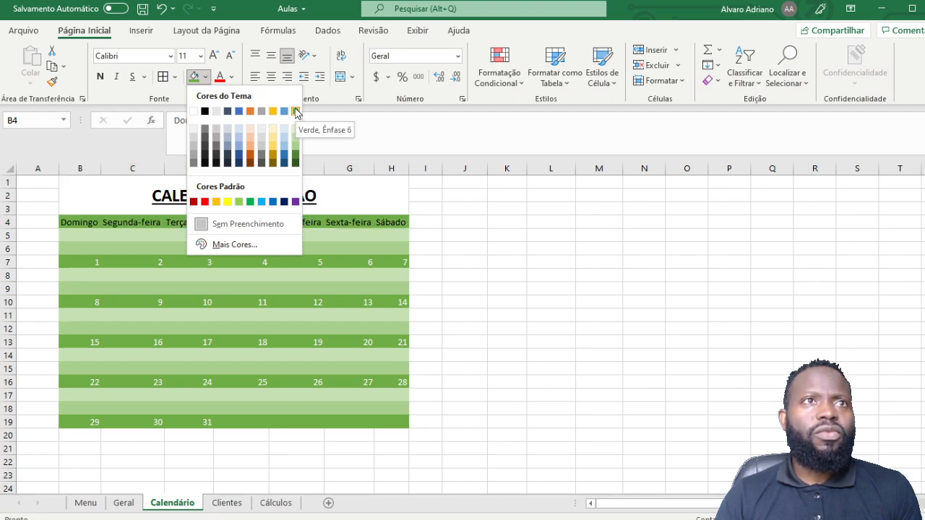
pyautogui.click(239, 203)
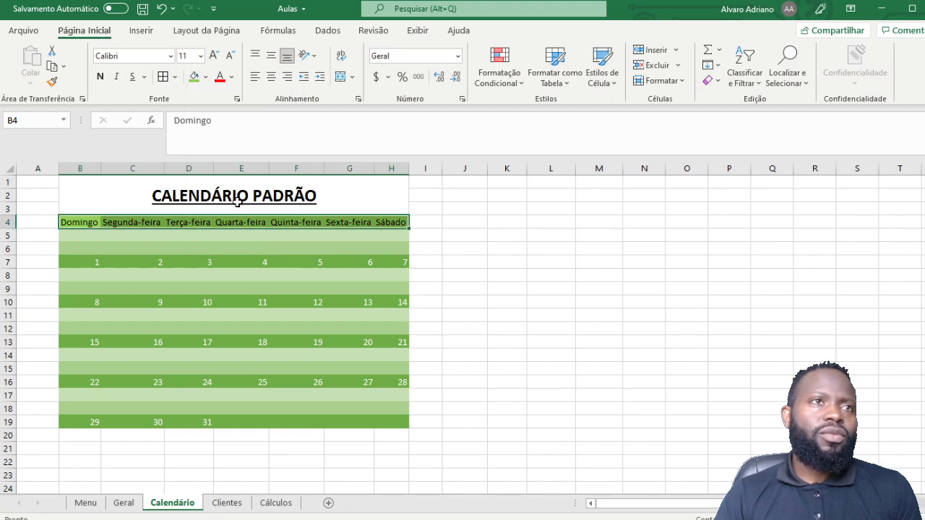
pyautogui.click(101, 77)
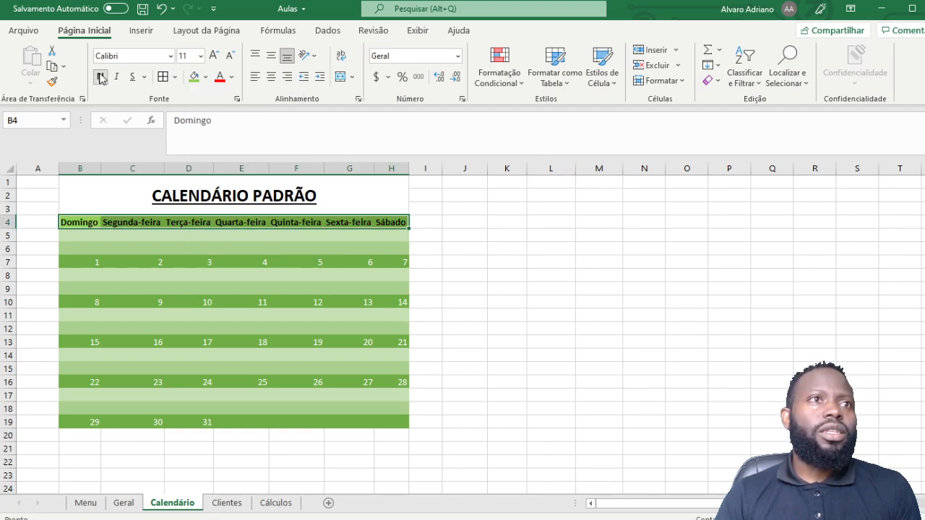
pyautogui.click(213, 58)
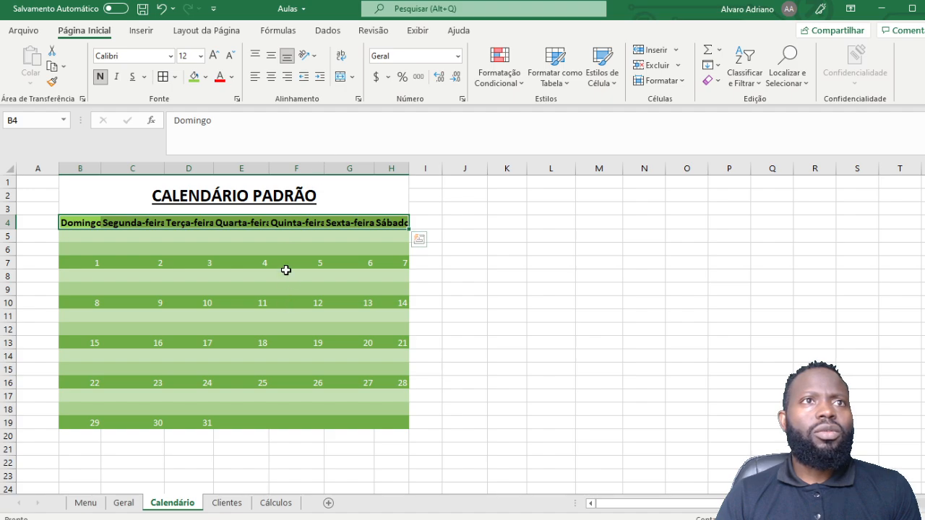
pyautogui.click(643, 235)
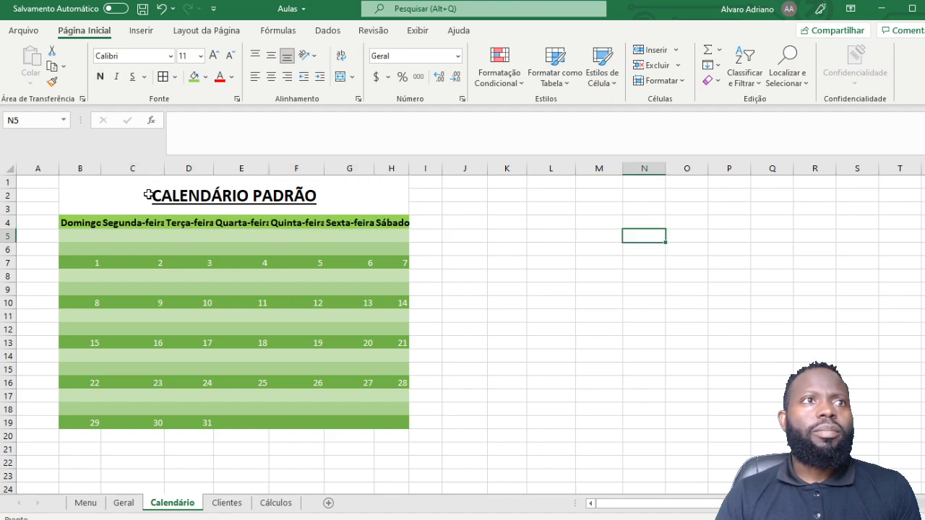
# Step: AutoFit columns B to H so names like Segunda-feira fit fully
pyautogui.click(143, 204)
pyautogui.click(136, 223)
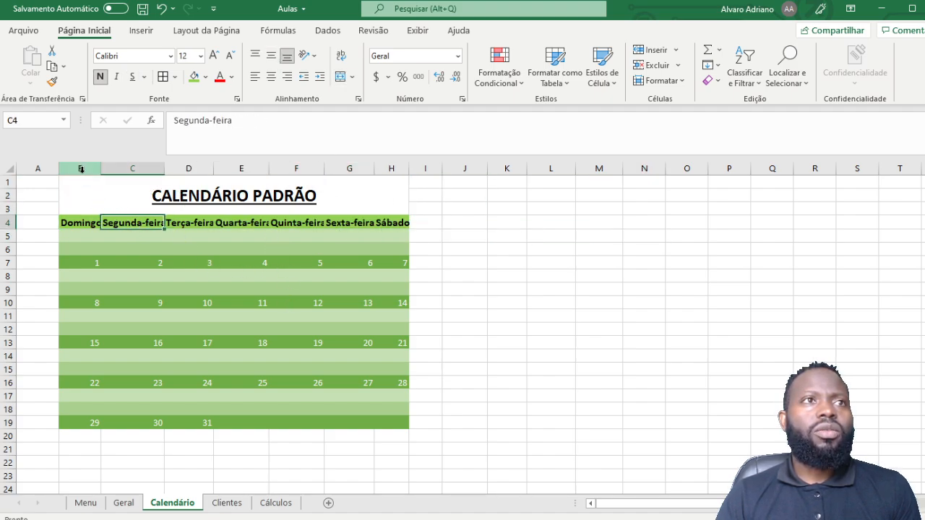
pyautogui.moveTo(82, 168); pyautogui.dragTo(398, 167)
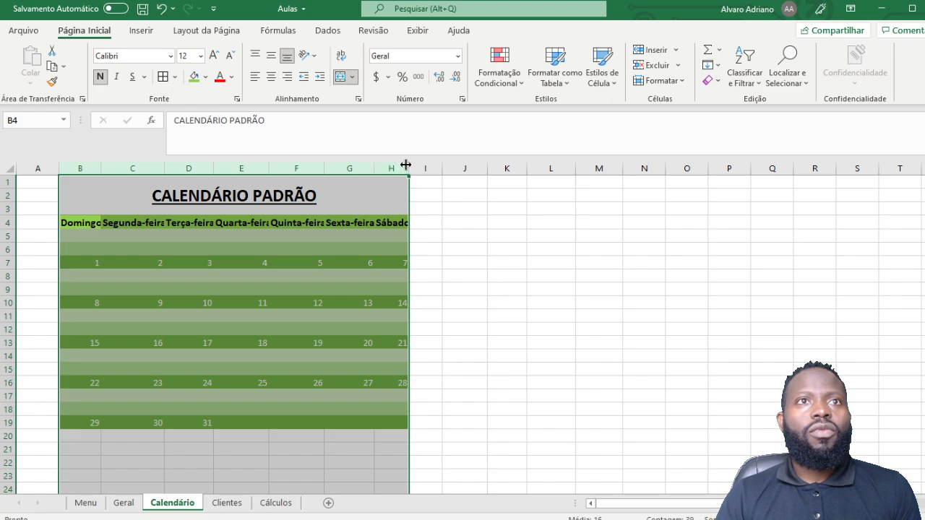
pyautogui.doubleClick(408, 168)
pyautogui.click(745, 211)
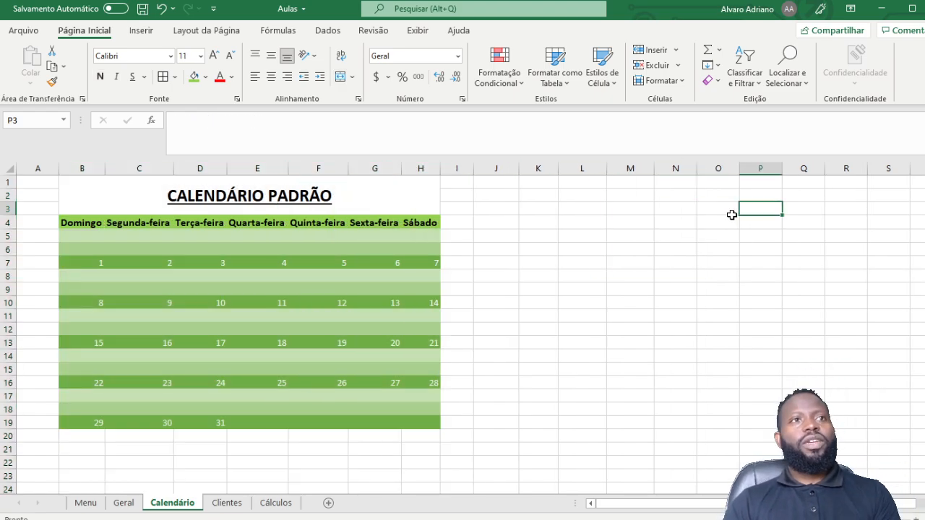
pyautogui.click(191, 318)
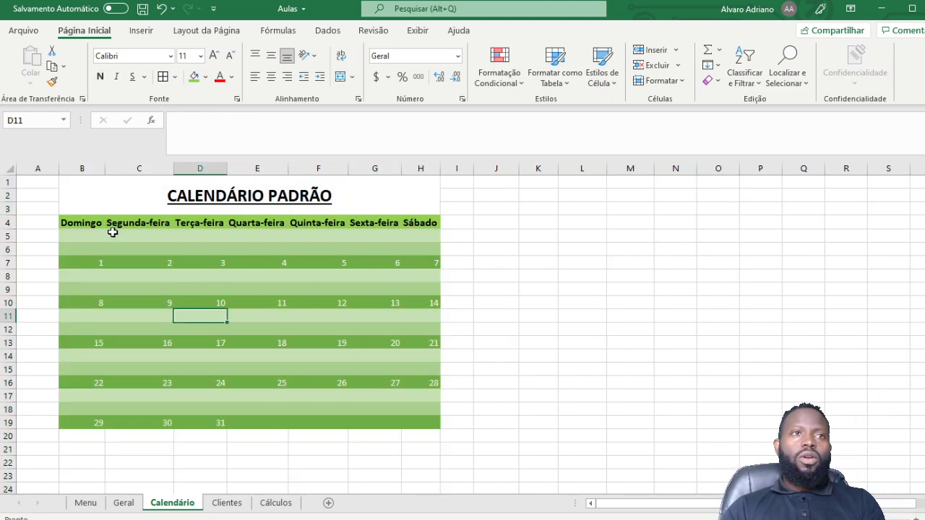
pyautogui.click(403, 235)
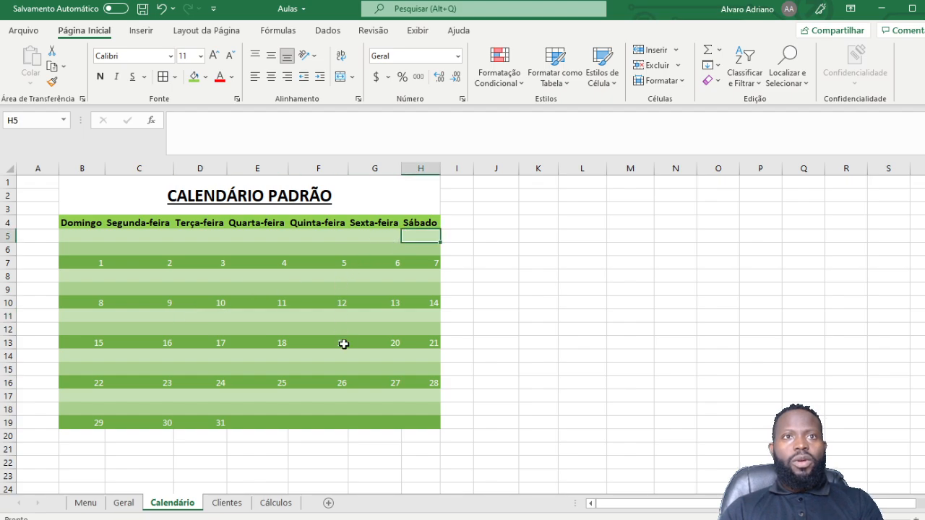
pyautogui.click(342, 354)
pyautogui.moveTo(96, 222); pyautogui.dragTo(432, 425)
pyautogui.click(717, 315)
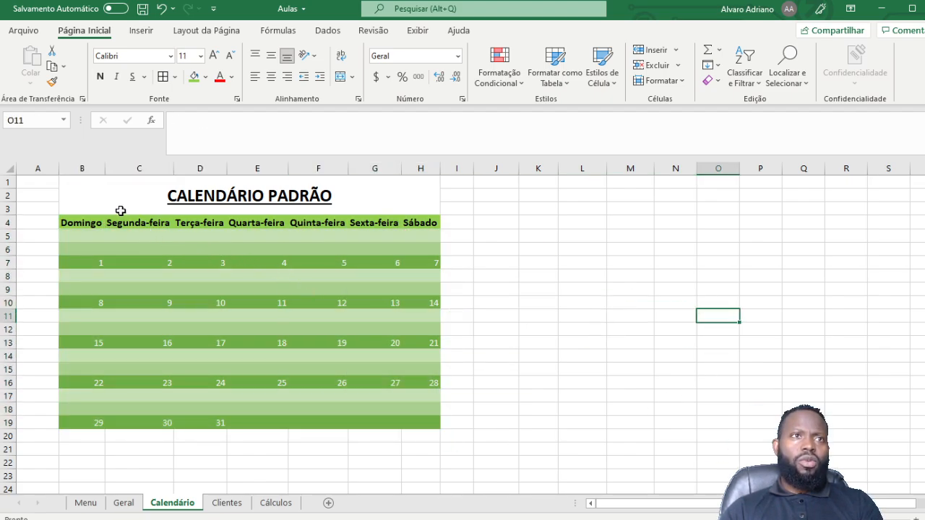
pyautogui.moveTo(107, 192); pyautogui.dragTo(167, 420)
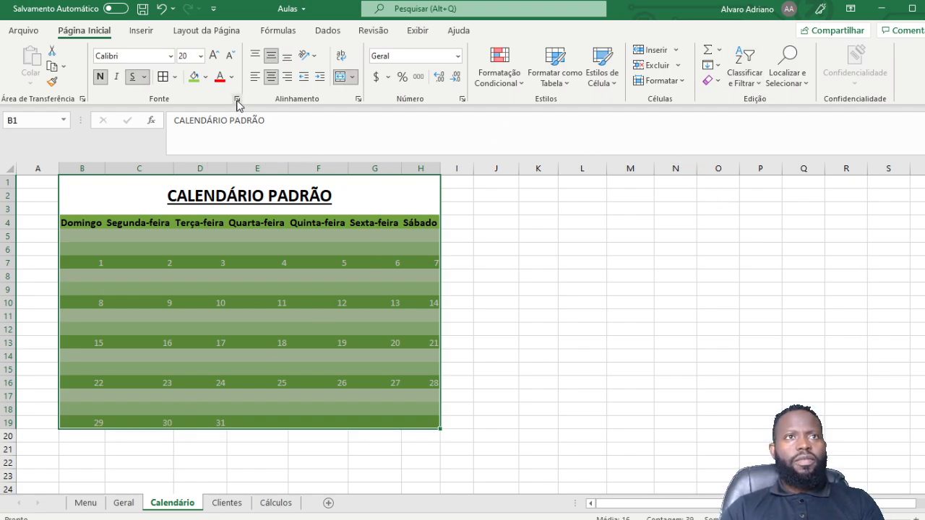
# Step: Outline the calendar with a double-line border, then switch to the Conteúdo do Curso workbook
pyautogui.click(237, 99)
pyautogui.click(538, 163)
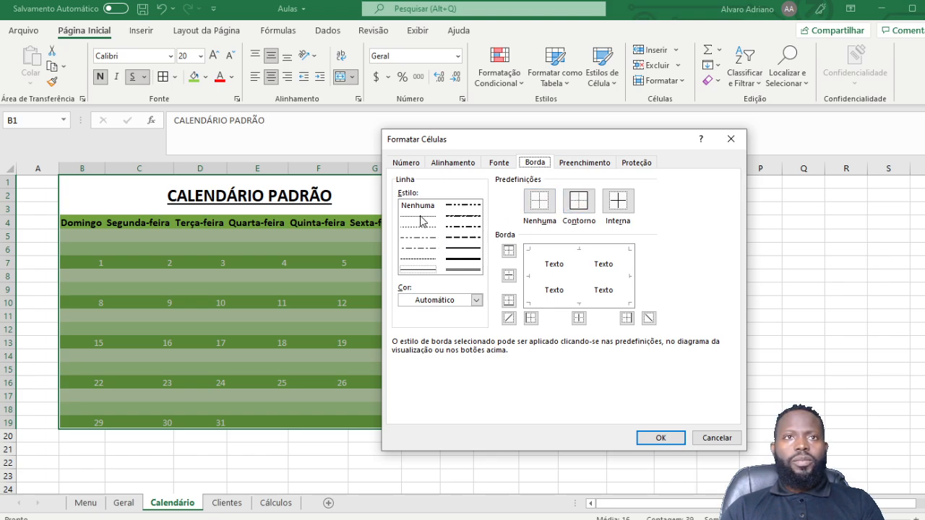
pyautogui.click(420, 271)
pyautogui.click(582, 202)
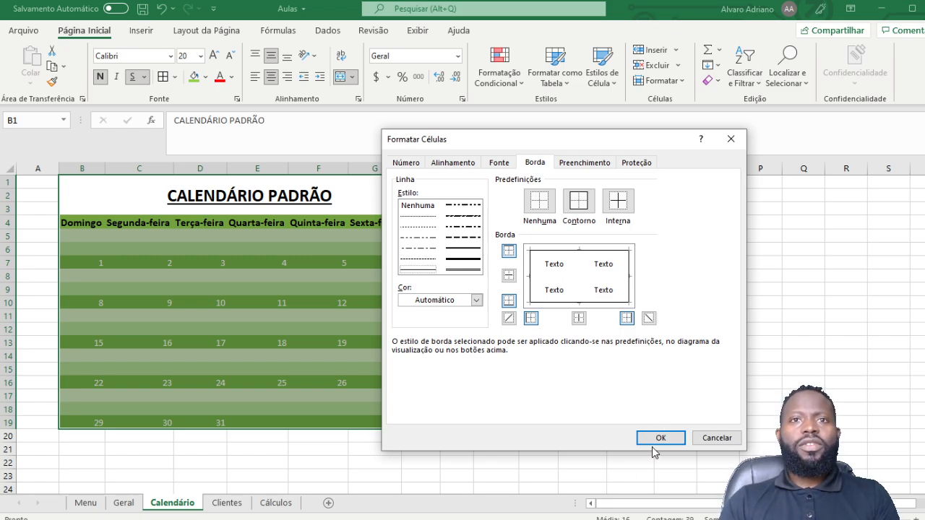
pyautogui.click(657, 437)
pyautogui.click(531, 357)
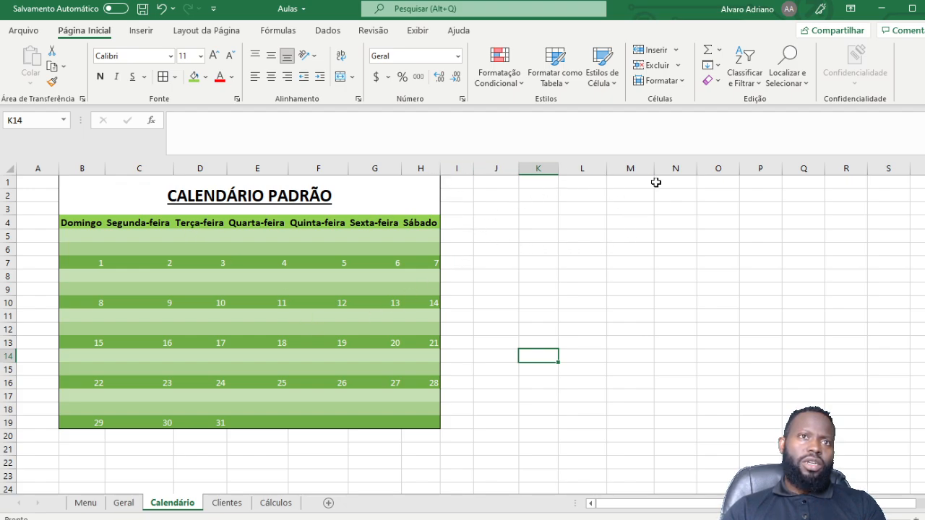
pyautogui.click(373, 264)
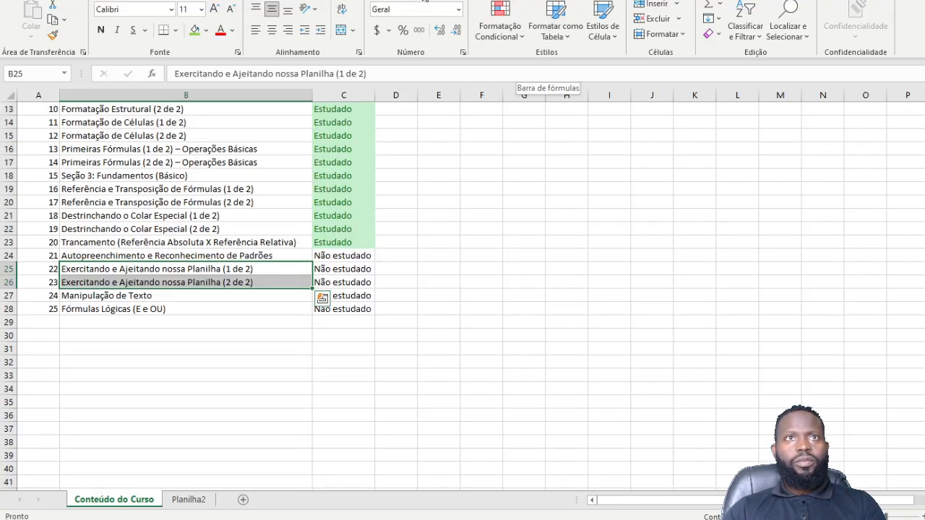
pyautogui.click(476, 0)
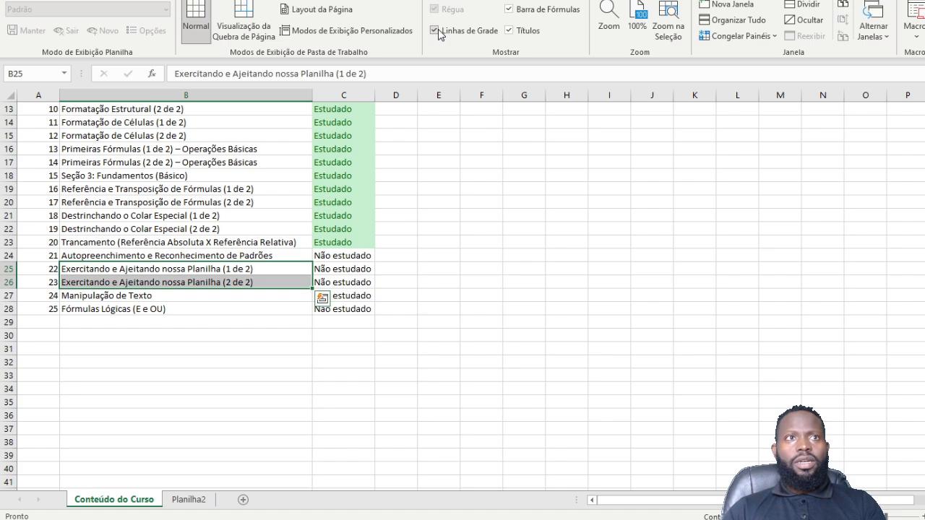
pyautogui.click(375, 519)
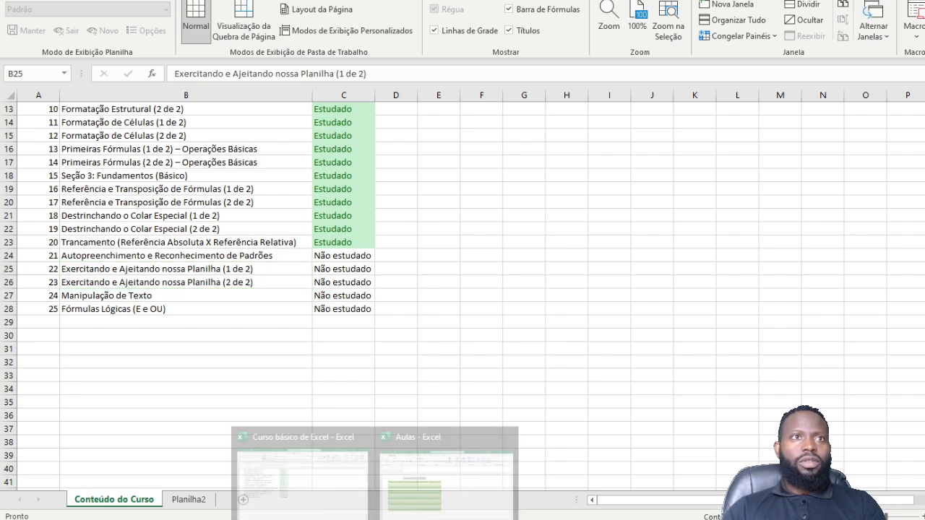
pyautogui.click(444, 500)
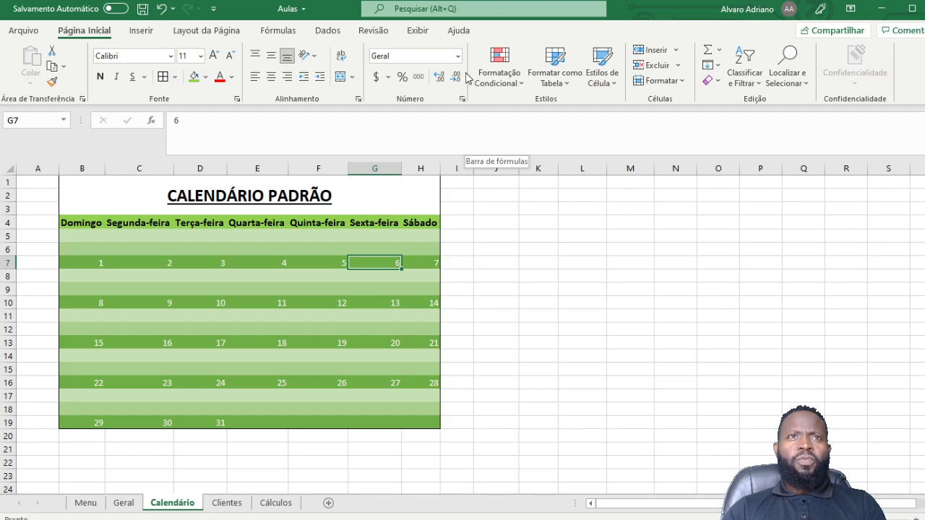
pyautogui.click(419, 32)
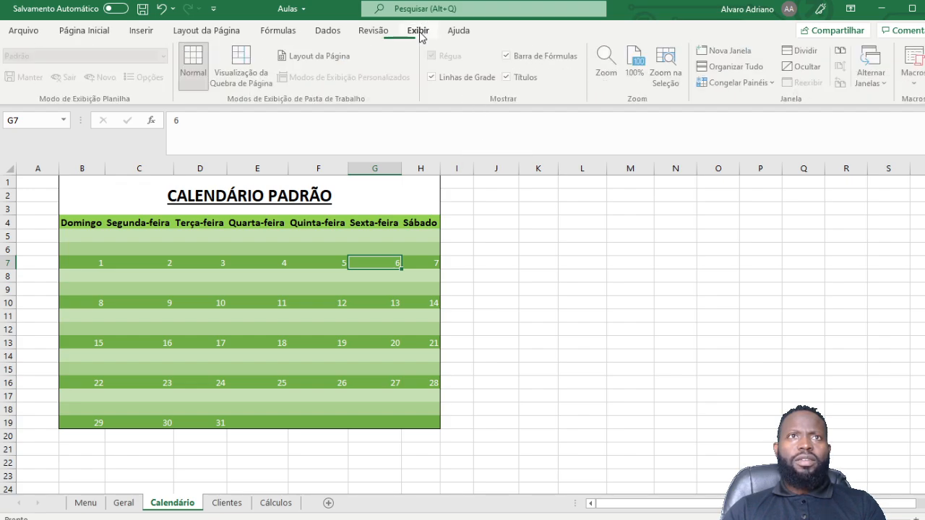
pyautogui.click(434, 77)
pyautogui.click(607, 355)
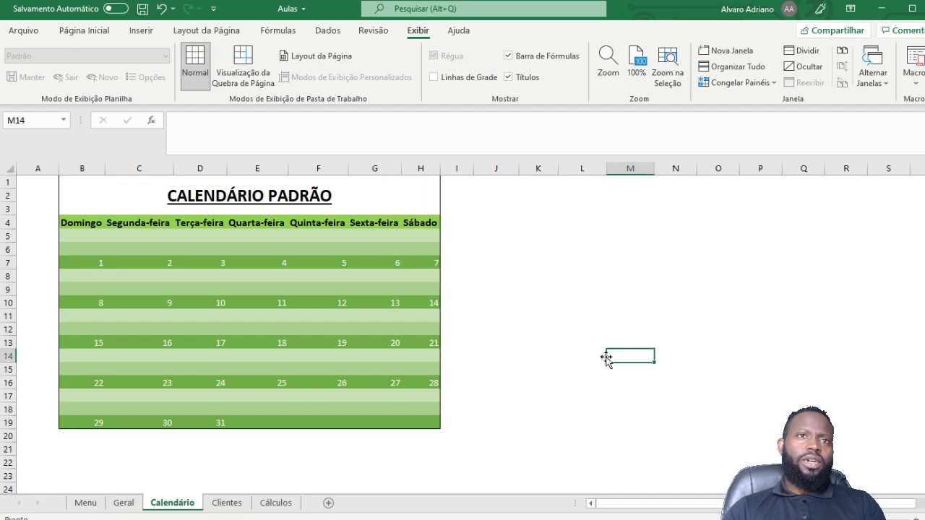
pyautogui.click(520, 358)
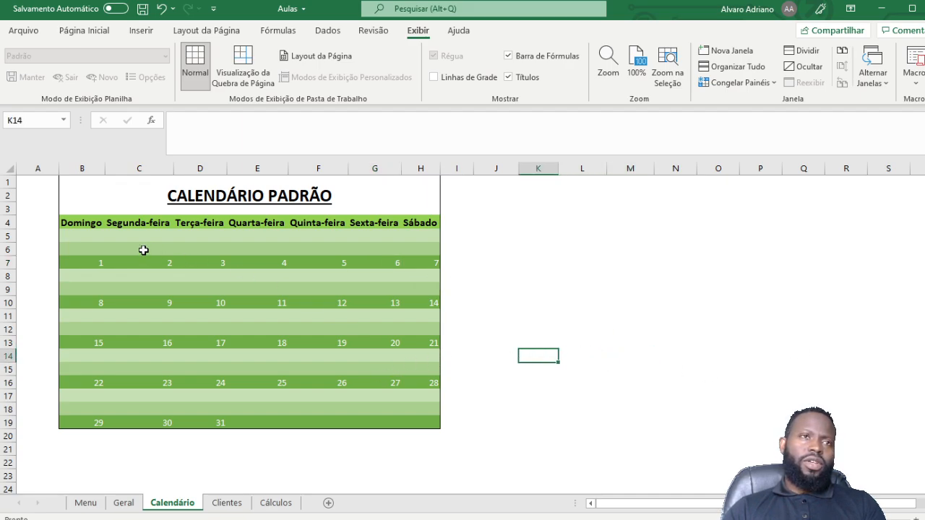
pyautogui.moveTo(791, 361); pyautogui.dragTo(795, 342)
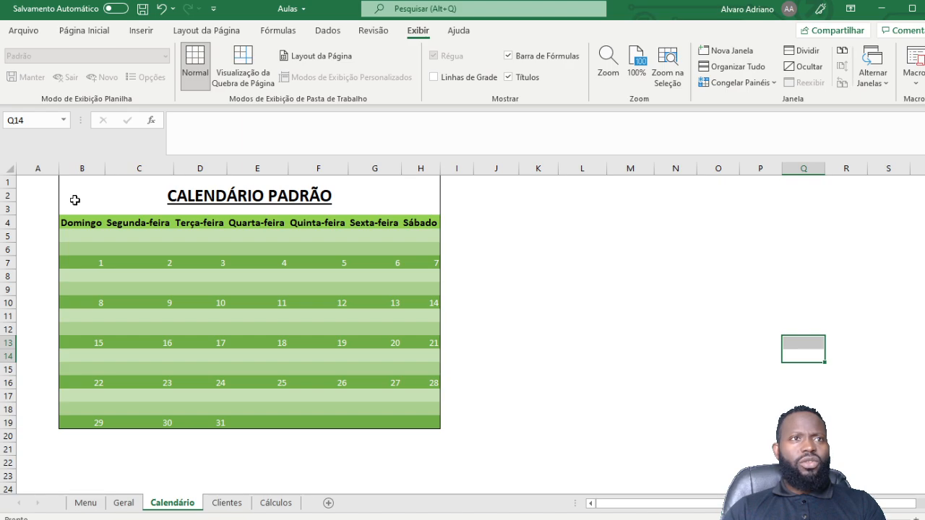
# Step: Clear all borders from B1:H19 with the Nenhuma preset in Formatar células
pyautogui.click(84, 192)
pyautogui.moveTo(377, 393); pyautogui.dragTo(393, 423)
pyautogui.rightClick(114, 199)
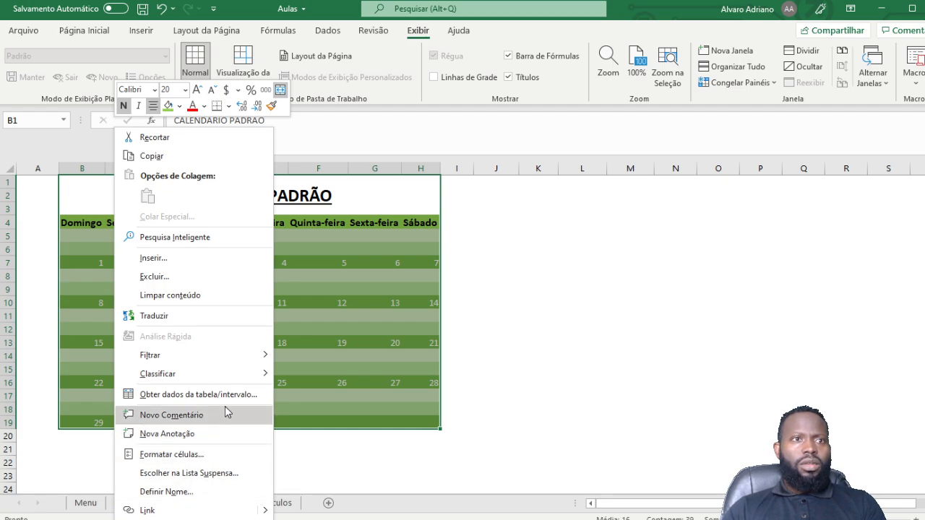
pyautogui.click(198, 455)
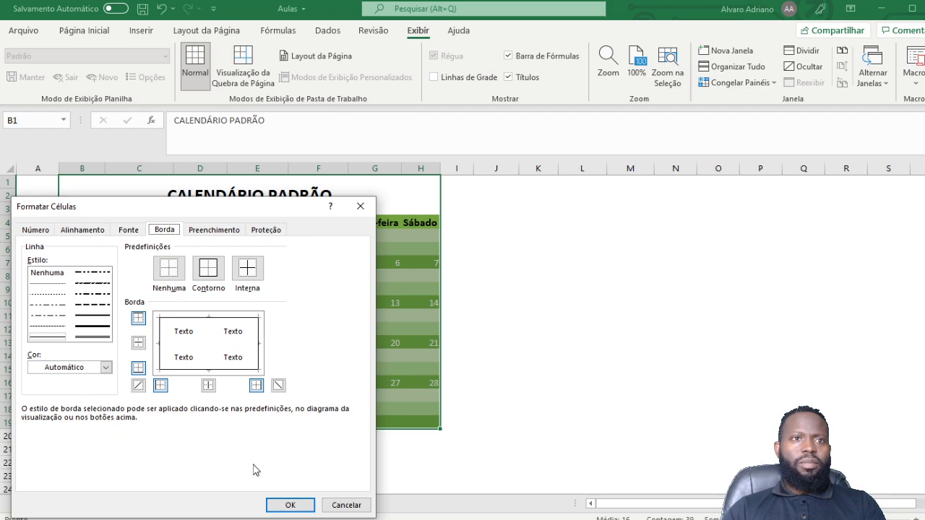
pyautogui.click(168, 278)
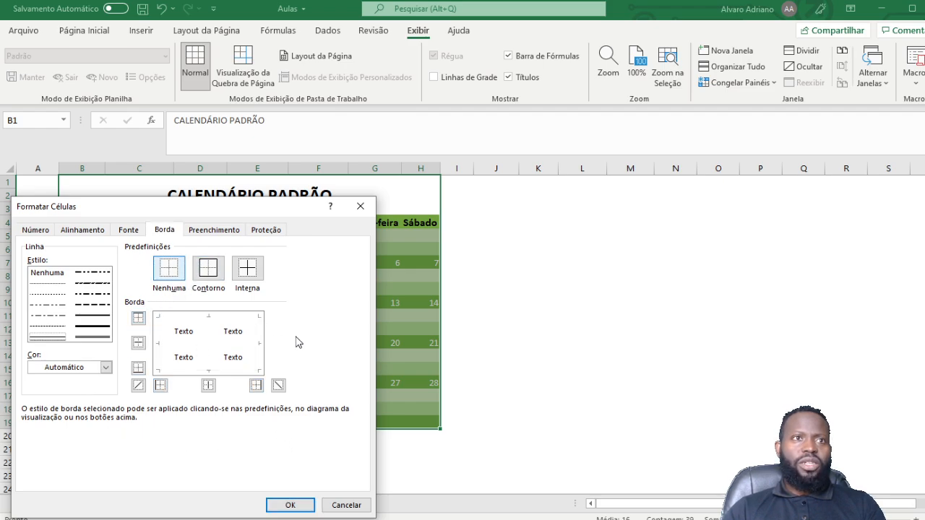
pyautogui.click(290, 506)
pyautogui.click(549, 286)
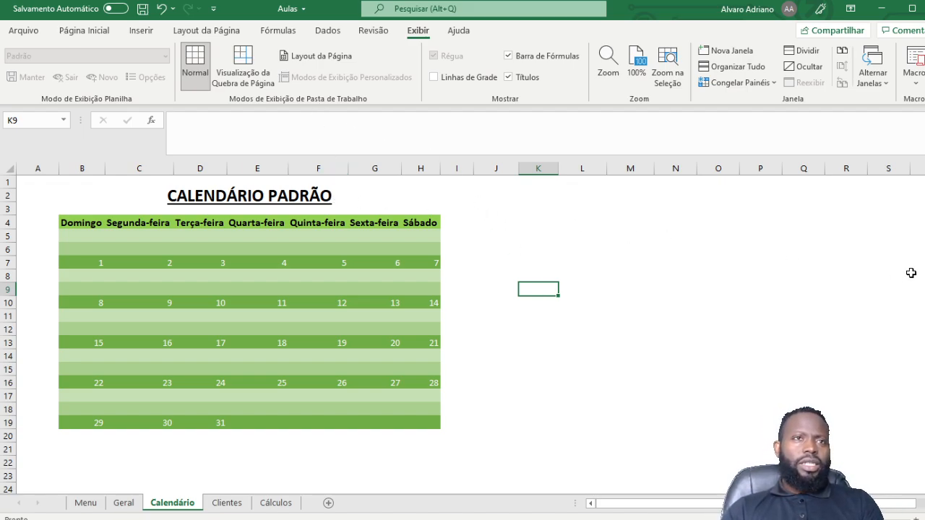
# Step: Apply the light-green 20% - Ênfase6 cell style to the CALENDÁRIO PADRÃO title
pyautogui.click(402, 204)
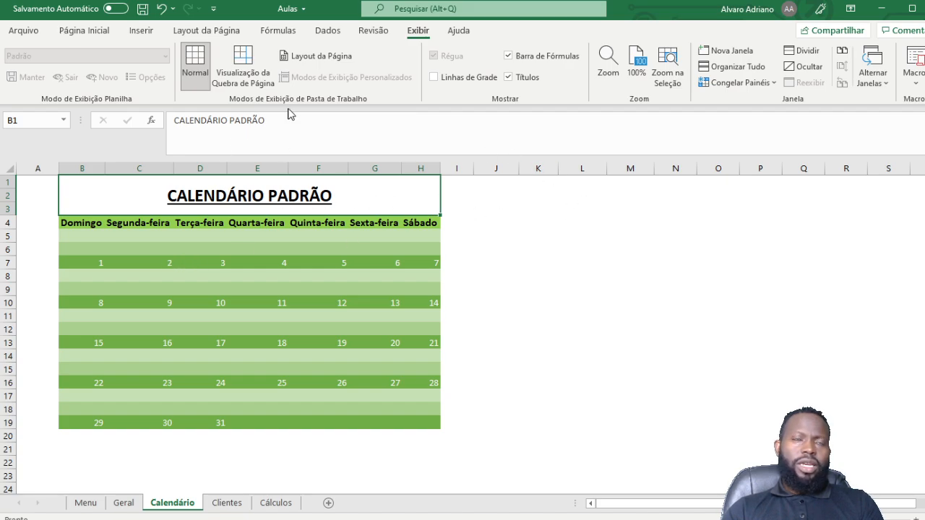
pyautogui.click(84, 30)
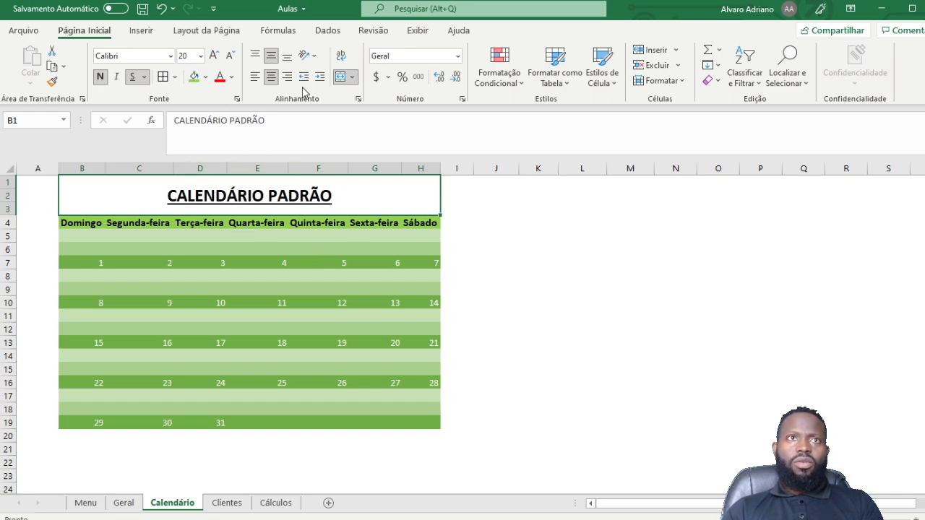
pyautogui.click(618, 85)
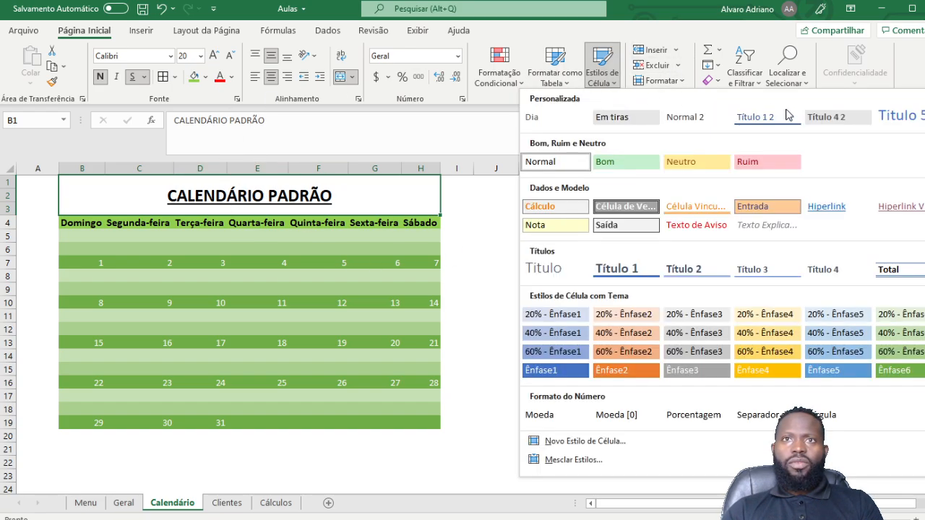
pyautogui.click(916, 316)
pyautogui.click(613, 262)
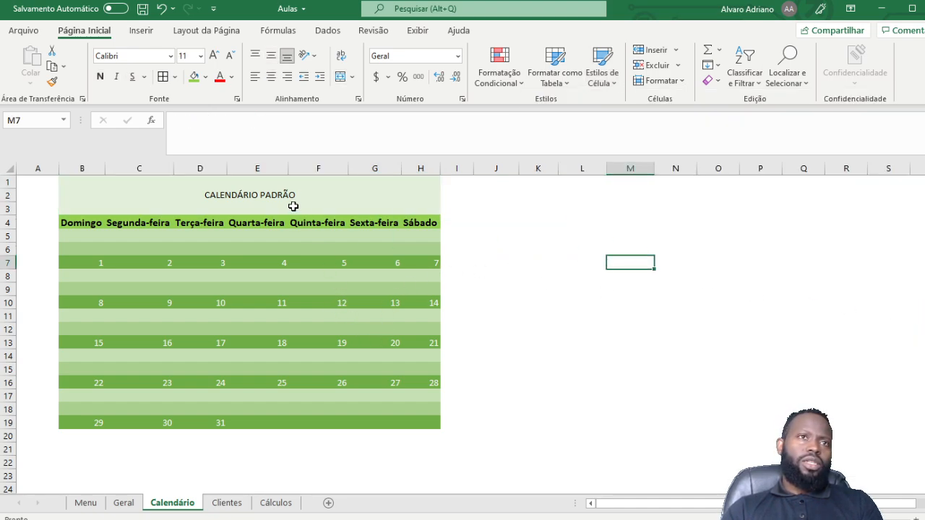
# Step: Enlarge the title font to 16 points and make it underlined and bold
pyautogui.click(293, 207)
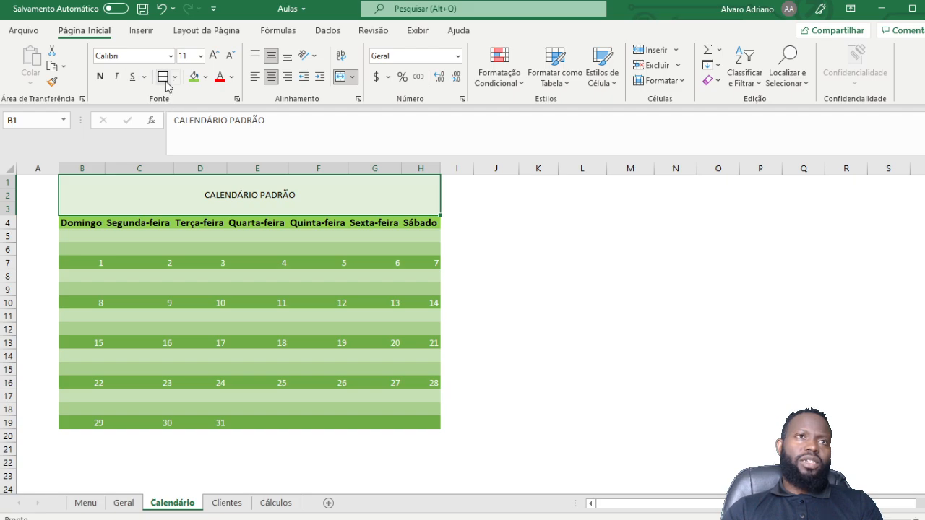
pyautogui.click(213, 56)
pyautogui.click(212, 56)
pyautogui.click(213, 56)
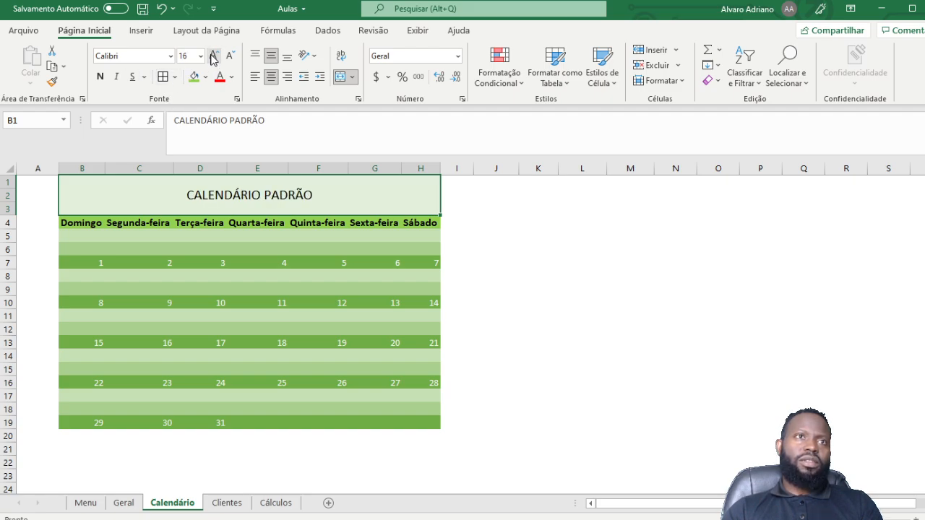
pyautogui.click(131, 77)
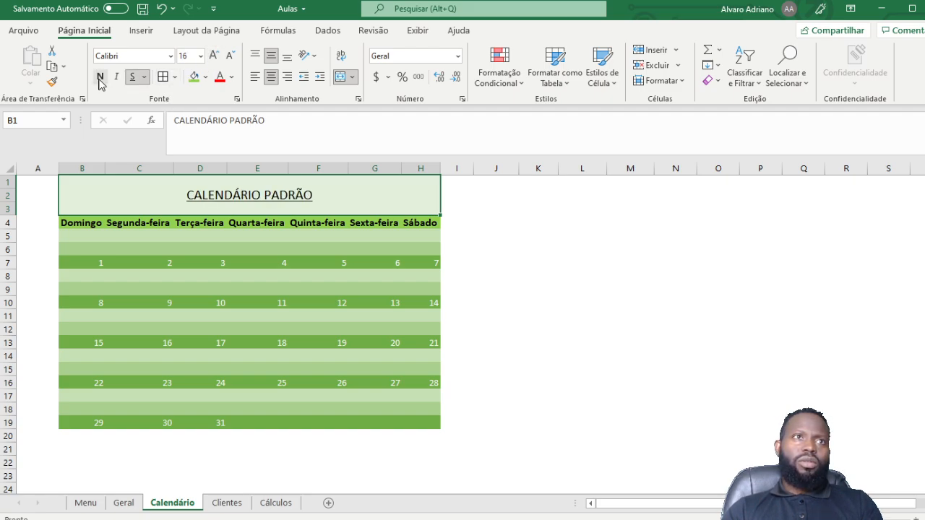
pyautogui.click(100, 81)
pyautogui.click(724, 301)
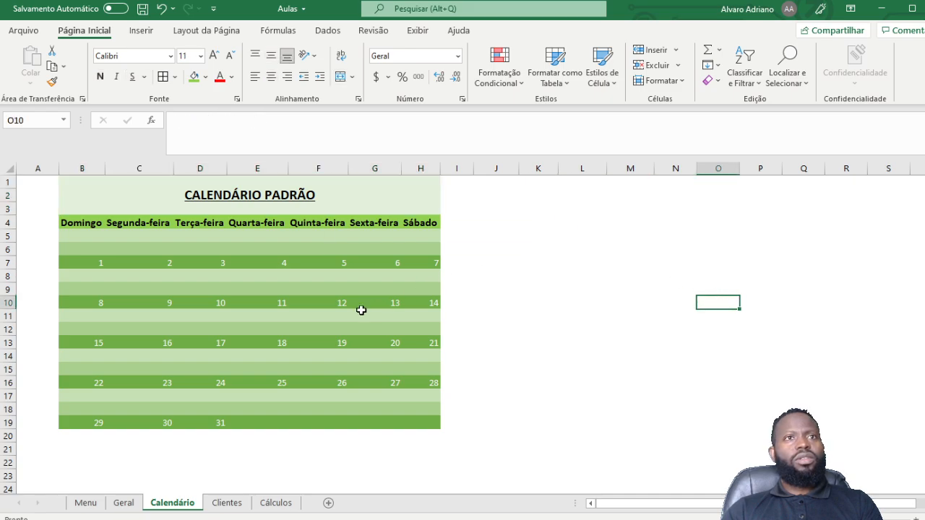
pyautogui.click(626, 371)
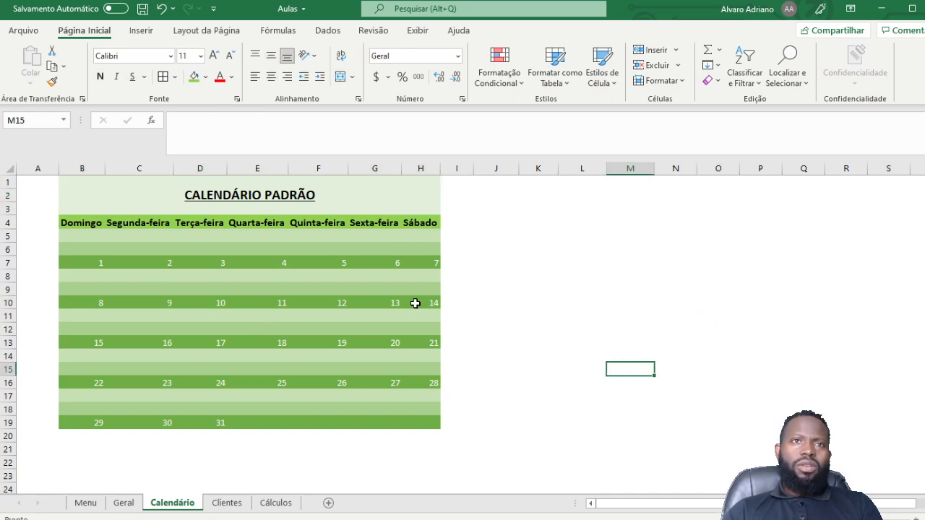
# Step: Review the calendar from its title down to row 19, then return to the Geral sheet
pyautogui.scroll(-4, 414, 304)
pyautogui.scroll(4, 414, 304)
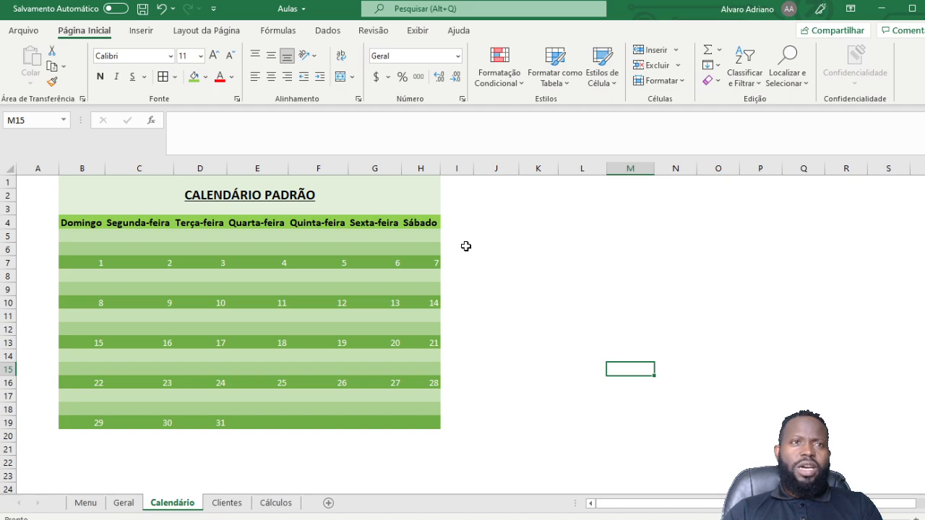
pyautogui.click(81, 223)
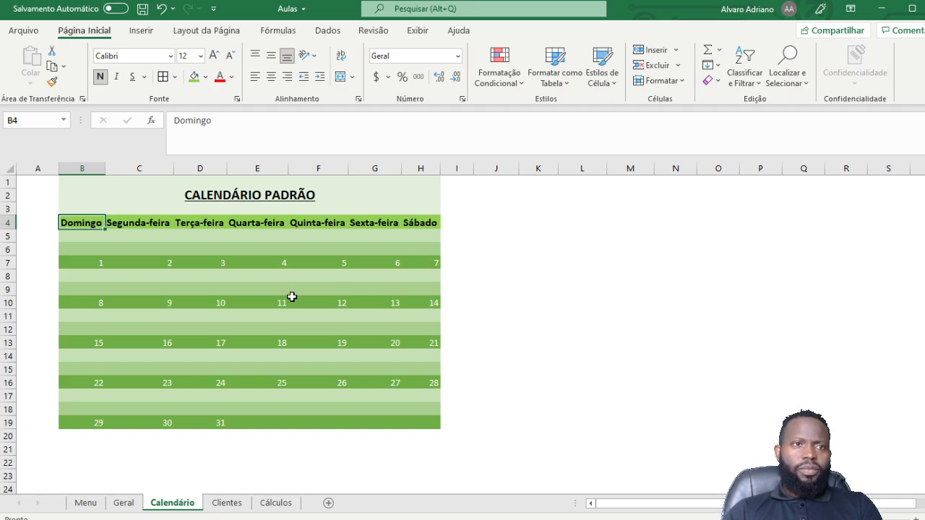
pyautogui.scroll(-2, 291, 297)
pyautogui.scroll(2, 292, 297)
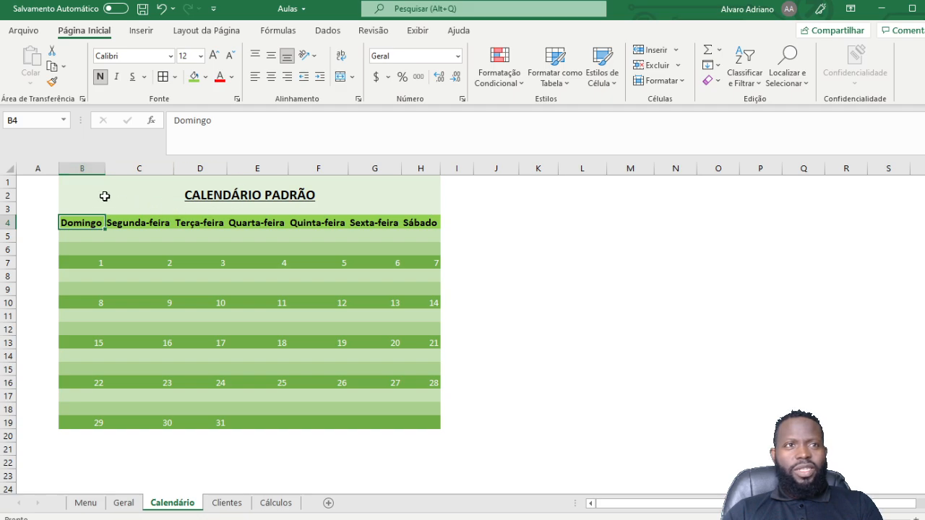
pyautogui.moveTo(104, 196); pyautogui.dragTo(422, 417)
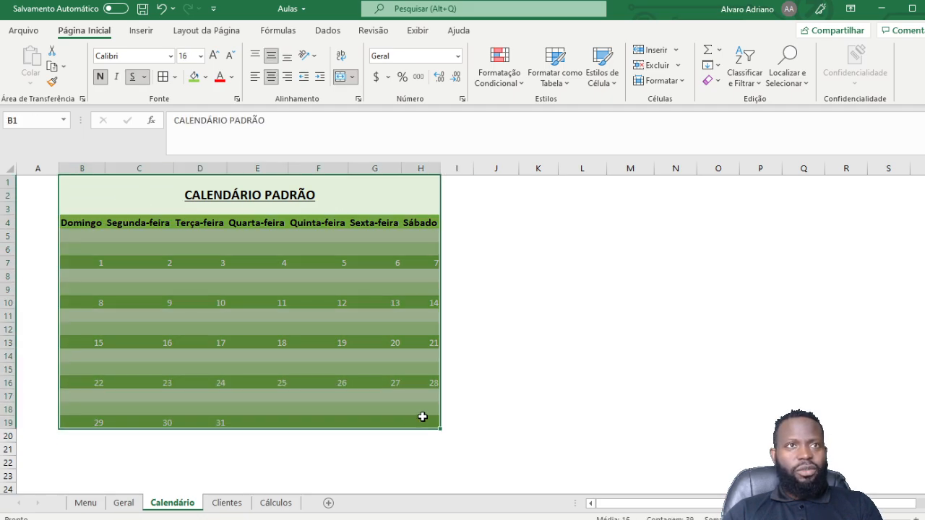
pyautogui.click(620, 339)
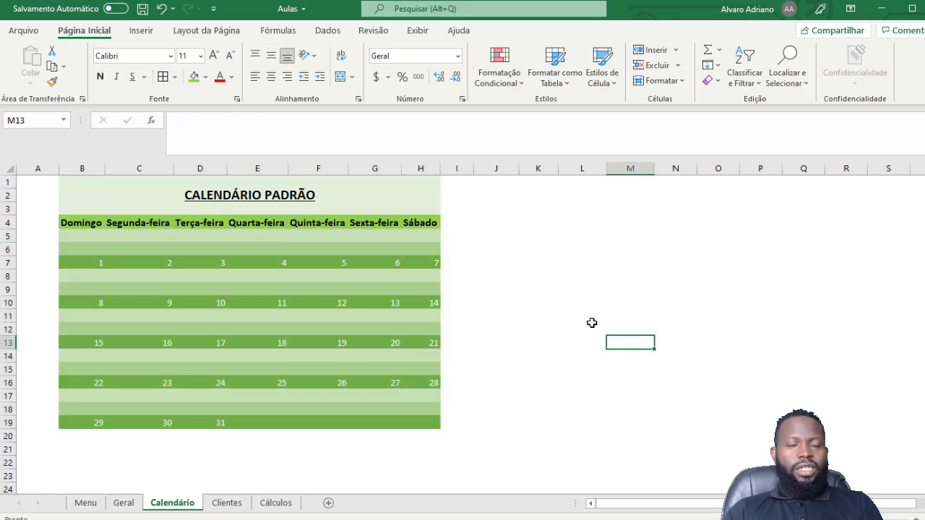
pyautogui.click(239, 268)
pyautogui.click(456, 276)
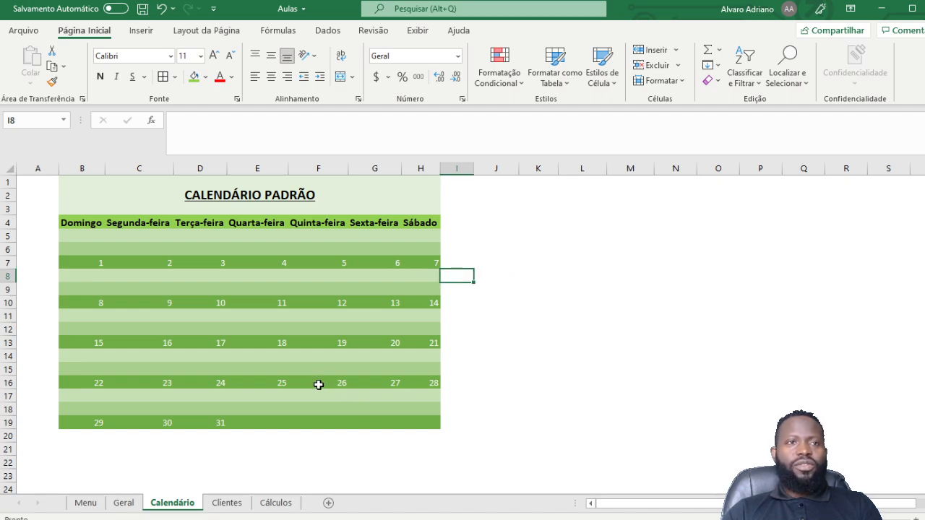
pyautogui.click(123, 503)
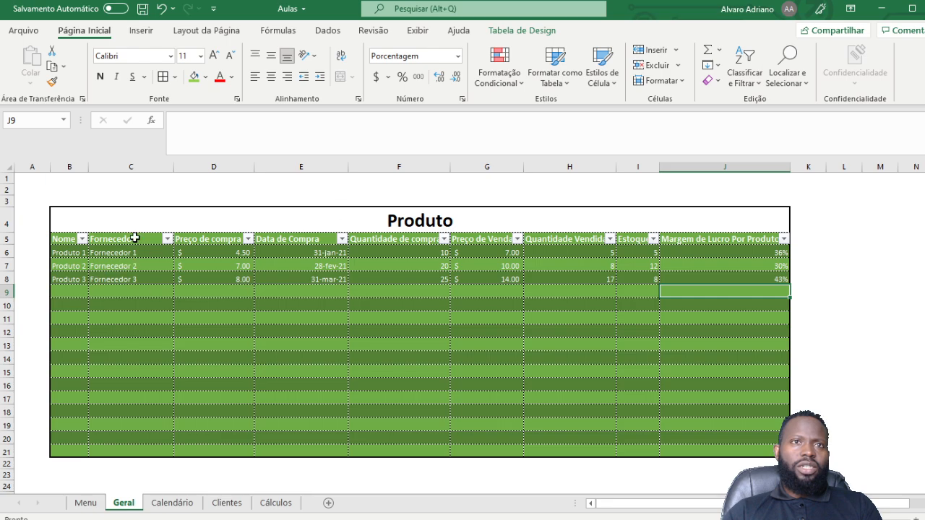
# Step: Flip between the Geral and Calendário sheets, ending on the CALENDÁRIO PADRÃO calendar
pyautogui.scroll(-3, 415, 314)
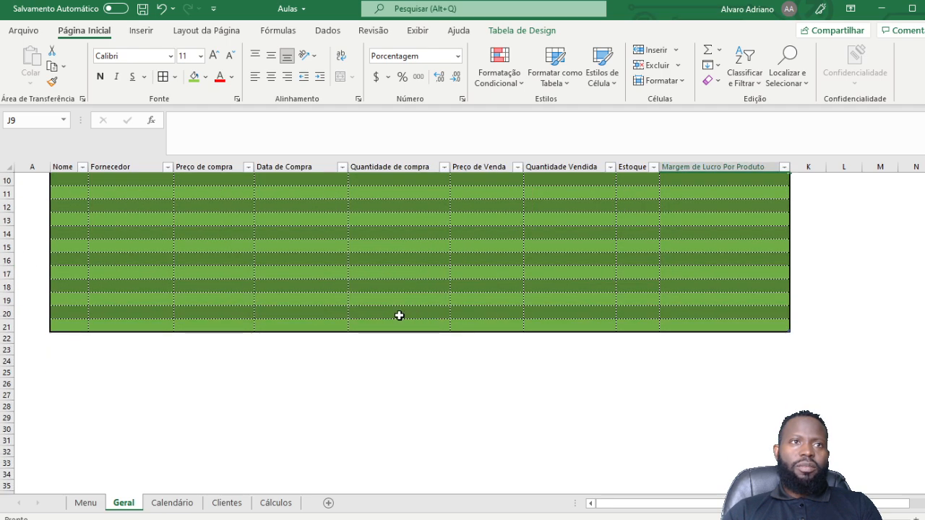
pyautogui.scroll(3, 398, 315)
pyautogui.click(172, 502)
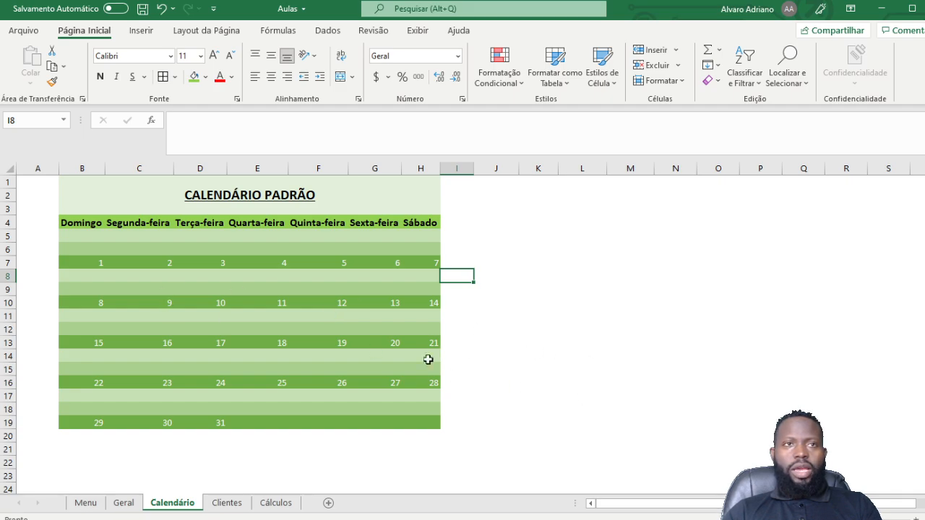
pyautogui.click(124, 502)
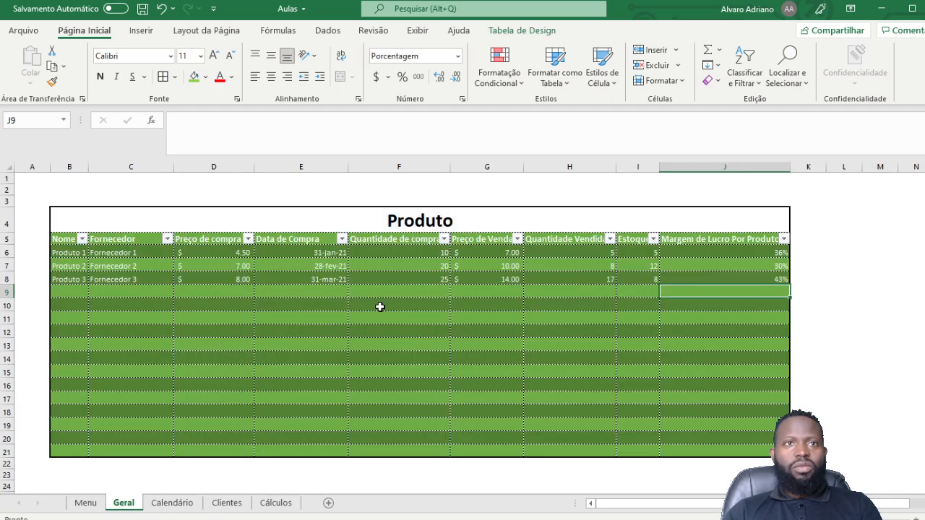
pyautogui.click(154, 507)
pyautogui.click(258, 279)
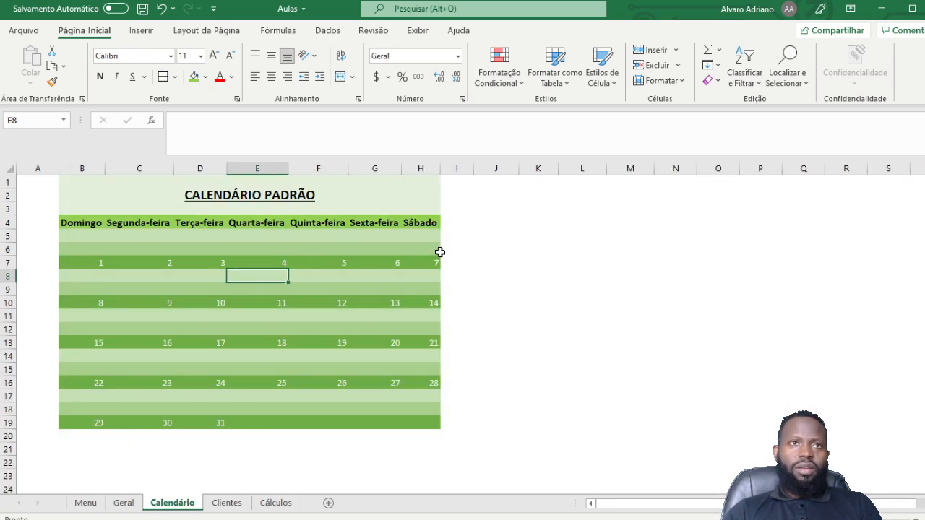
pyautogui.click(123, 505)
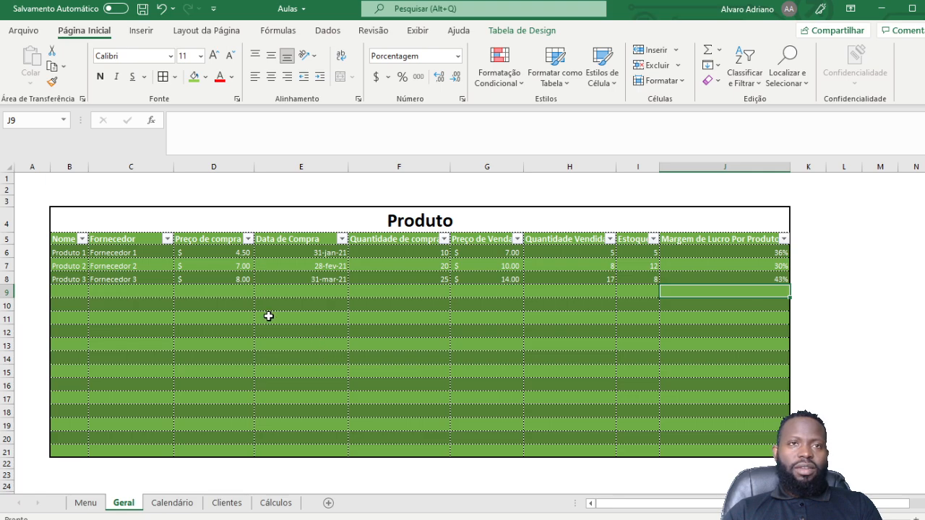
pyautogui.click(172, 504)
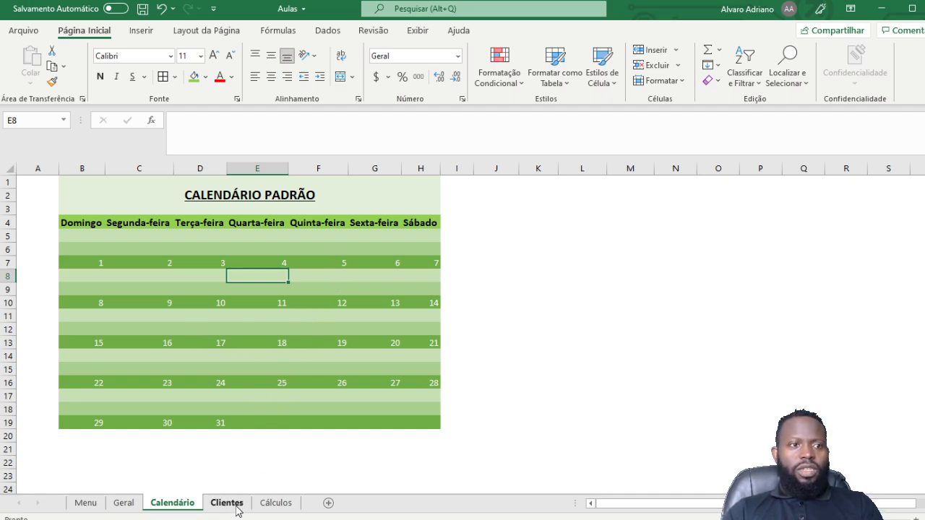
# Step: On the Clientes sheet, delete columns B through G holding the paste-options examples
pyautogui.click(227, 503)
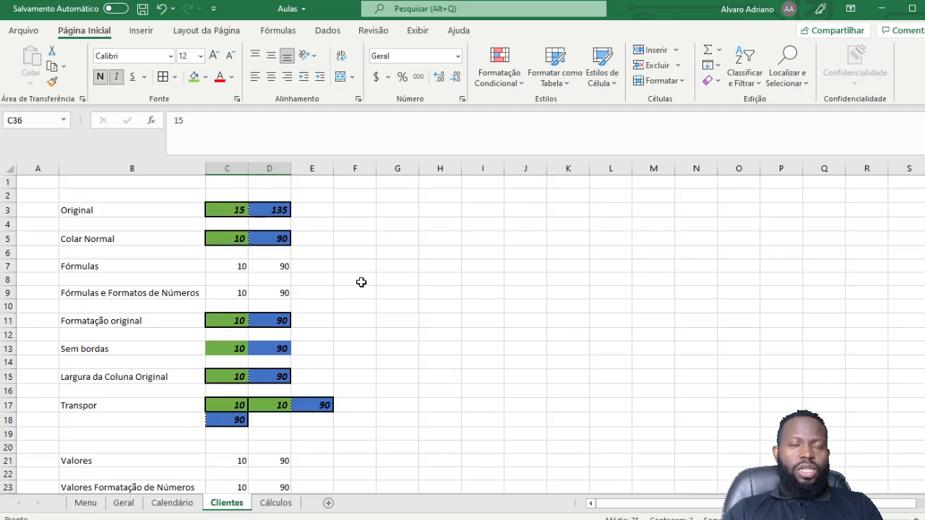
pyautogui.scroll(-9, 335, 277)
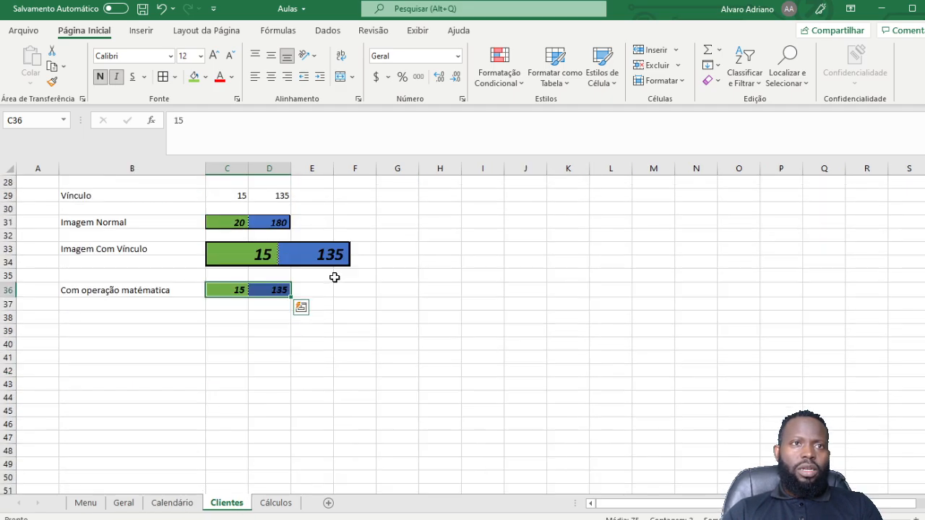
pyautogui.scroll(9, 331, 272)
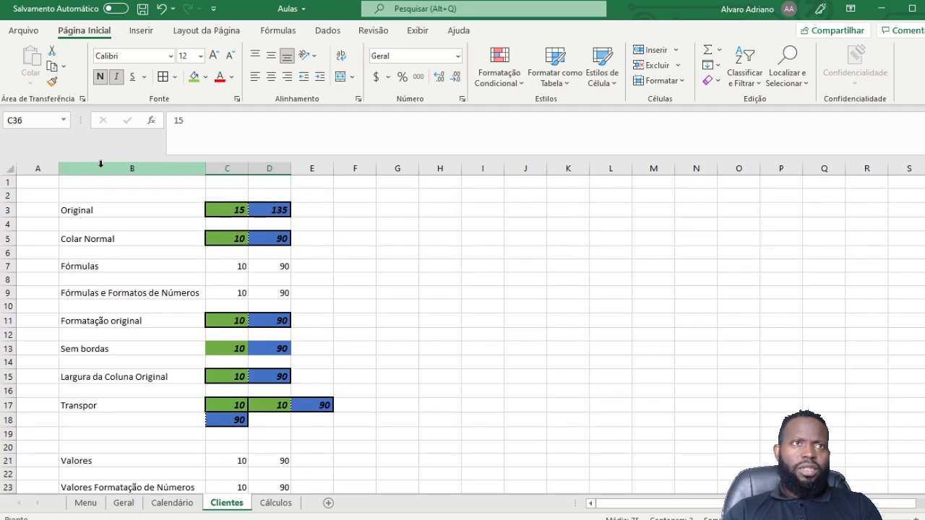
pyautogui.moveTo(86, 169); pyautogui.dragTo(408, 179)
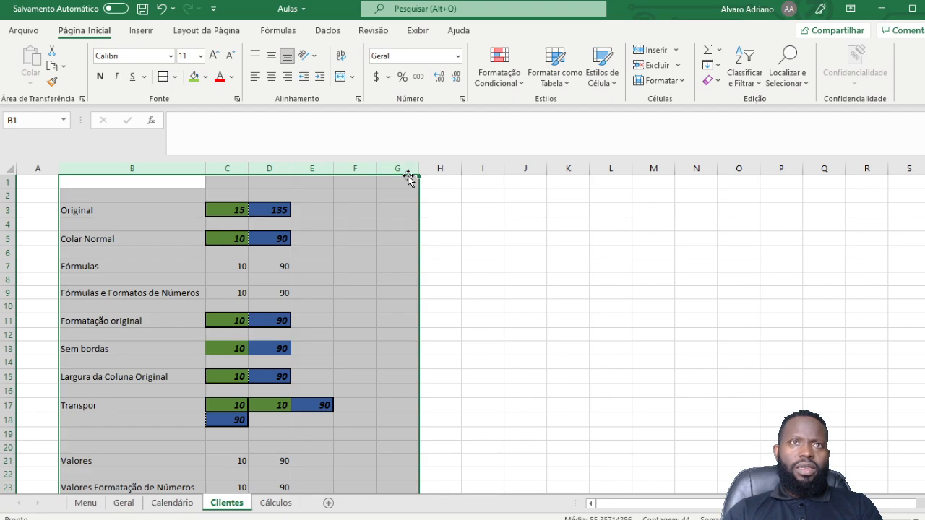
pyautogui.rightClick(404, 173)
pyautogui.click(458, 301)
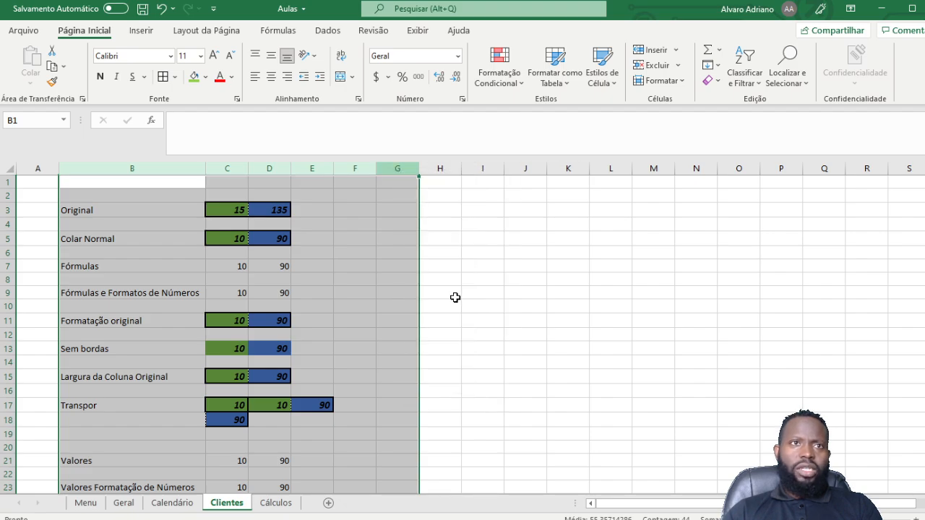
# Step: Remove the leftover 20/180 and 15/135 bar images so the sheet is empty
pyautogui.scroll(-7, 184, 300)
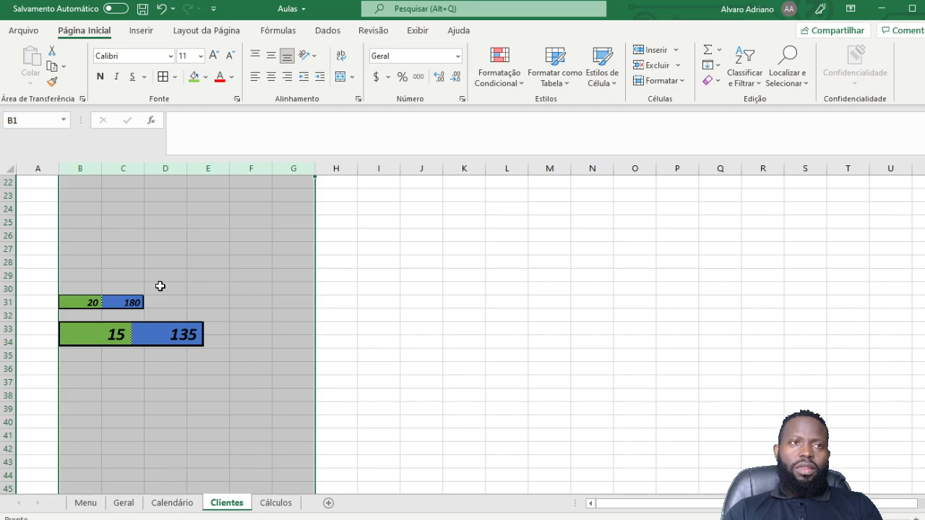
pyautogui.scroll(7, 159, 282)
pyautogui.scroll(-5, 160, 278)
pyautogui.scroll(-2, 160, 279)
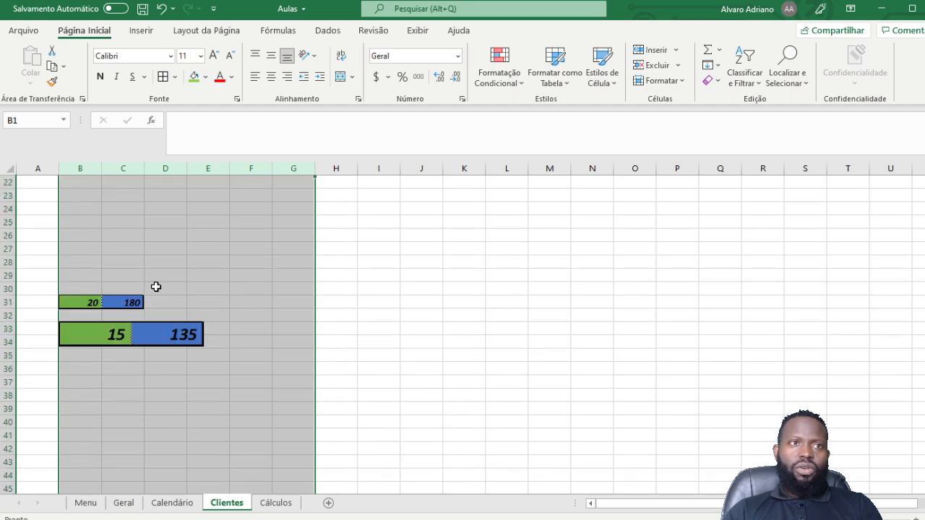
pyautogui.click(116, 302)
pyautogui.hotkey('ctrl', 'z')
pyautogui.hotkey('ctrl', 'z')
pyautogui.hotkey('ctrl', 'z')
pyautogui.hotkey('ctrl', 'z')
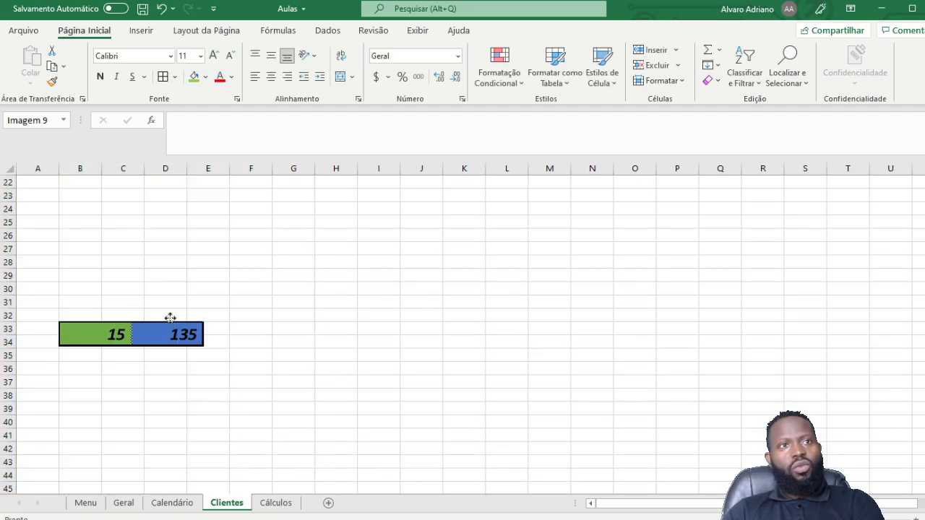
pyautogui.scroll(7, 326, 283)
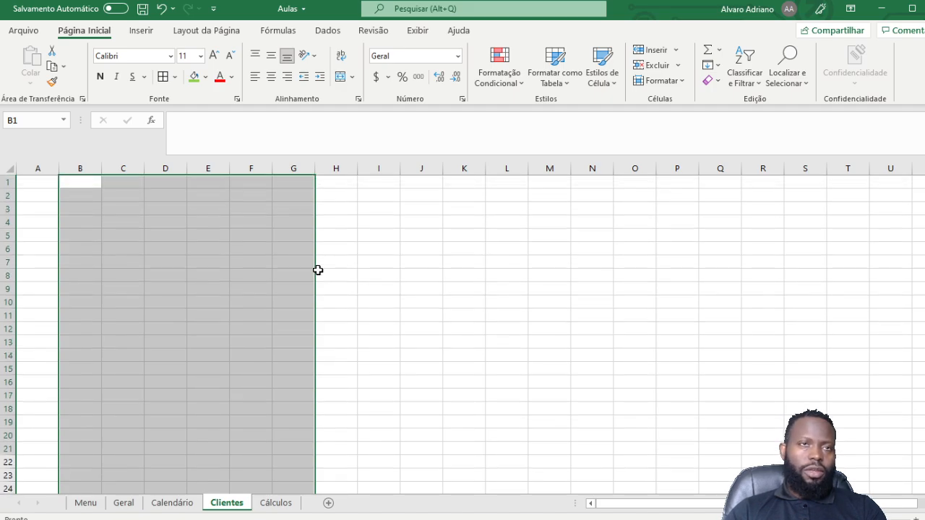
pyautogui.click(202, 226)
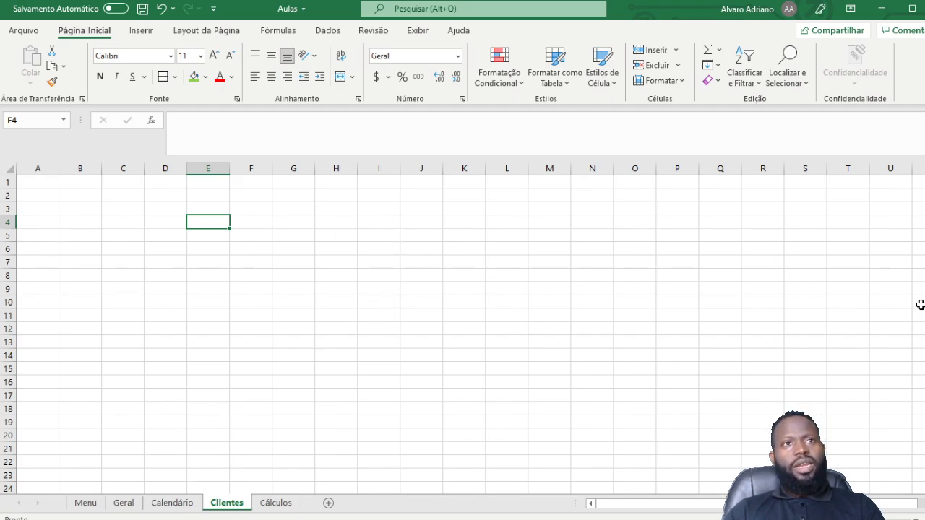
# Step: Copy the Produto table on Geral, glance at Clientes, then return to Geral and cancel the copy
pyautogui.click(124, 503)
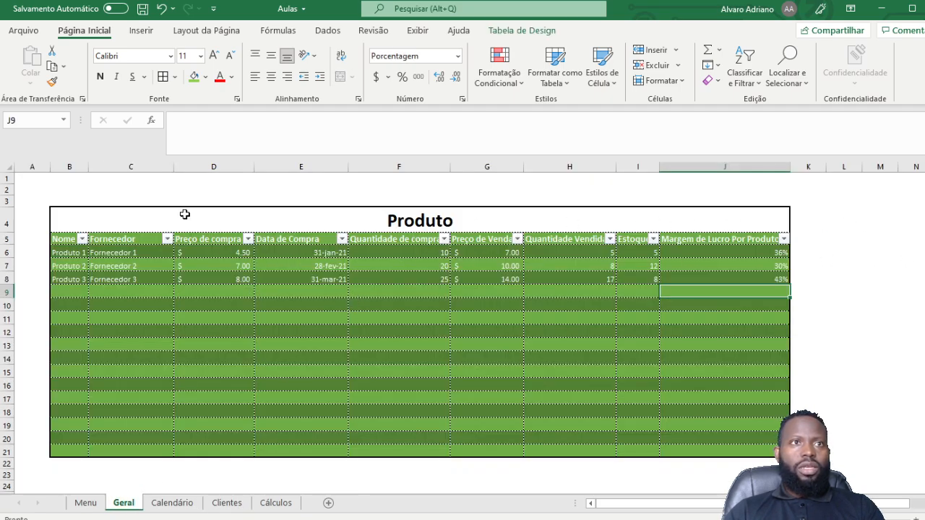
pyautogui.moveTo(181, 218); pyautogui.dragTo(241, 451)
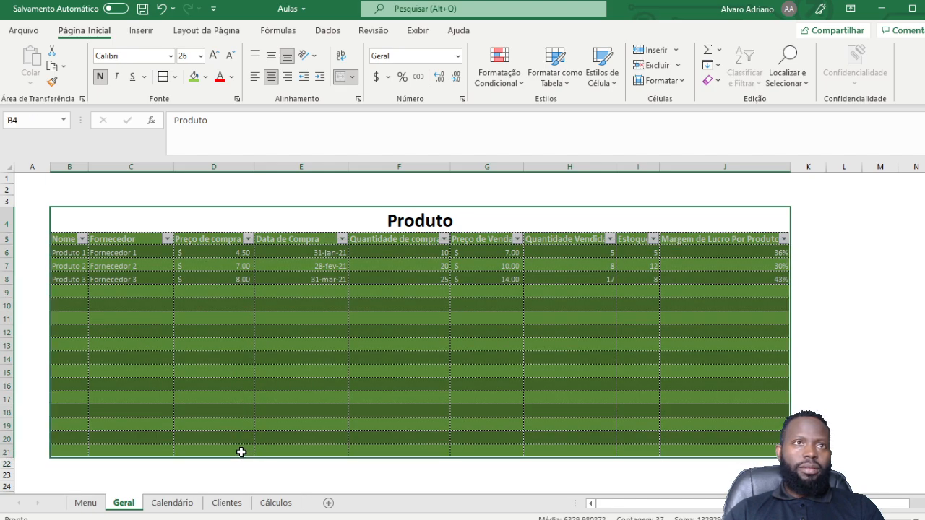
pyautogui.hotkey('ctrl', 'c')
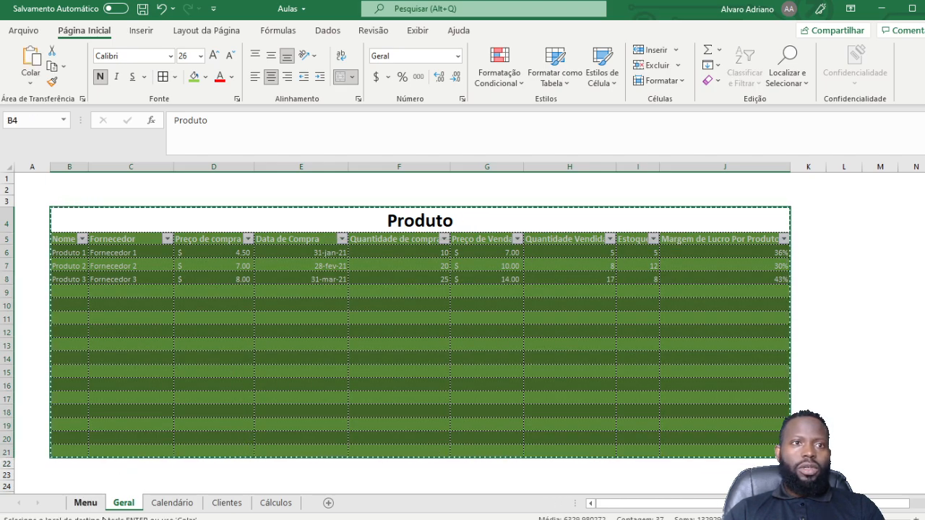
pyautogui.click(216, 505)
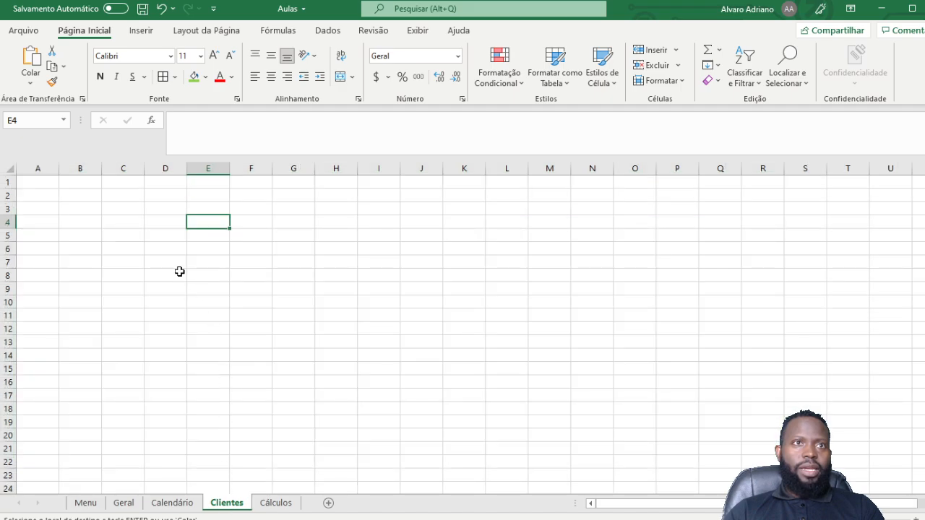
pyautogui.click(108, 205)
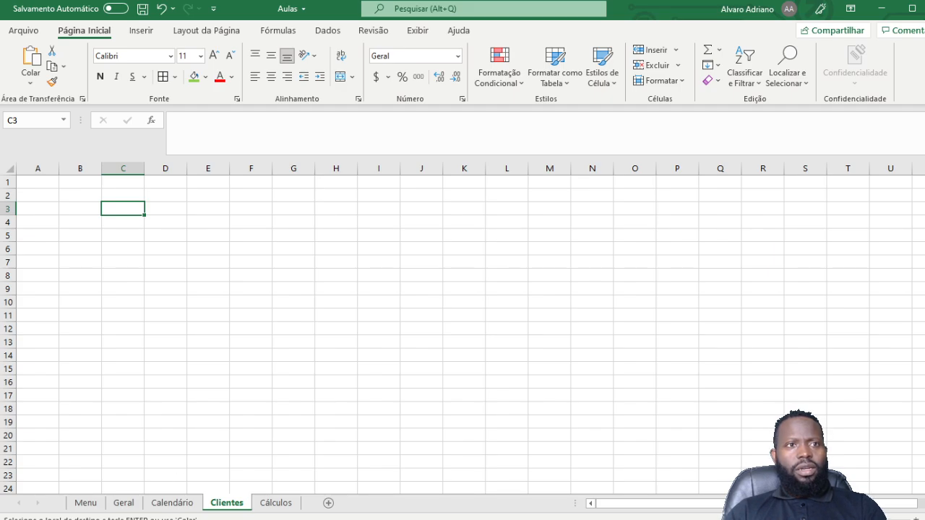
pyautogui.click(124, 503)
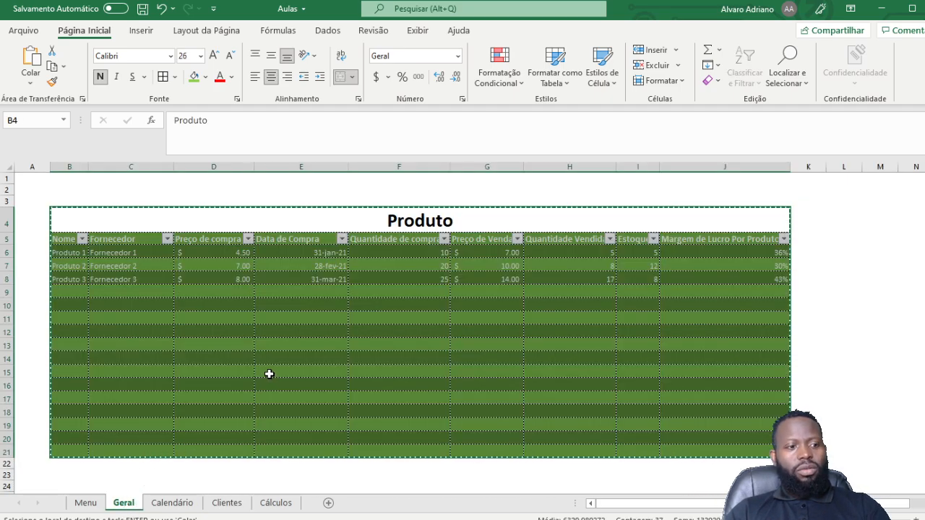
pyautogui.press('Escape')
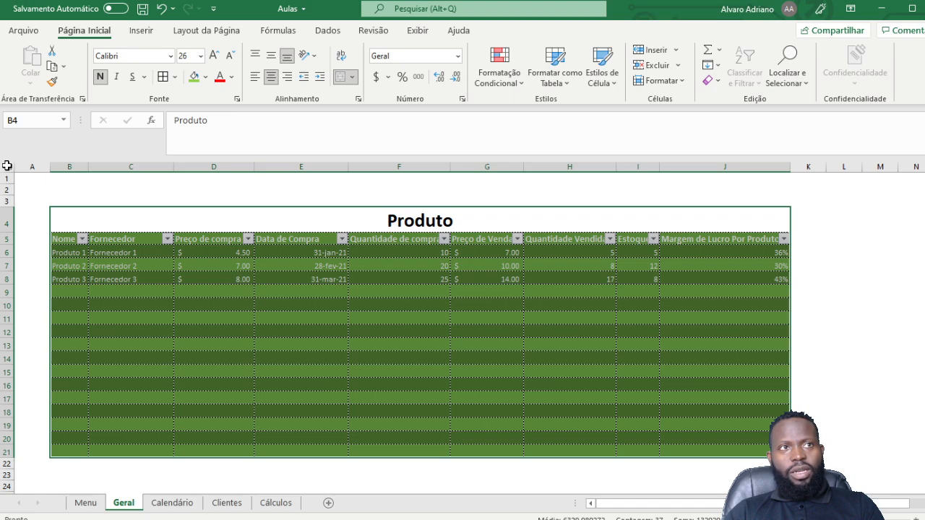
# Step: Select and copy the entire Geral sheet, then paste it over the whole Clientes sheet
pyautogui.click(6, 165)
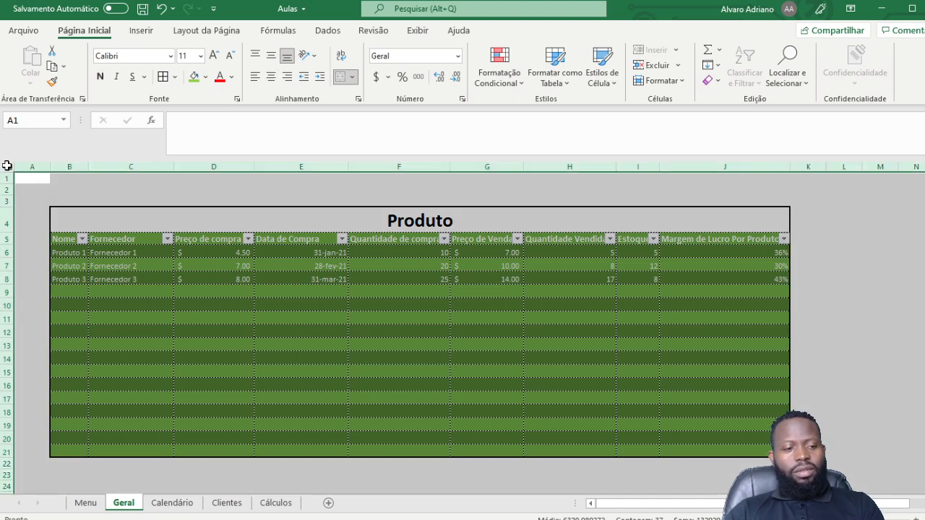
pyautogui.hotkey('ctrl', 'c')
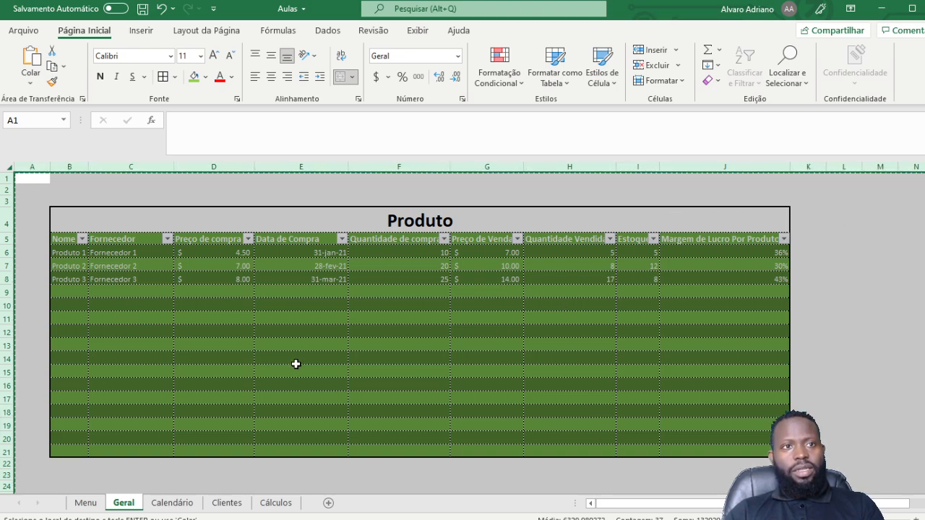
pyautogui.click(227, 503)
pyautogui.click(9, 169)
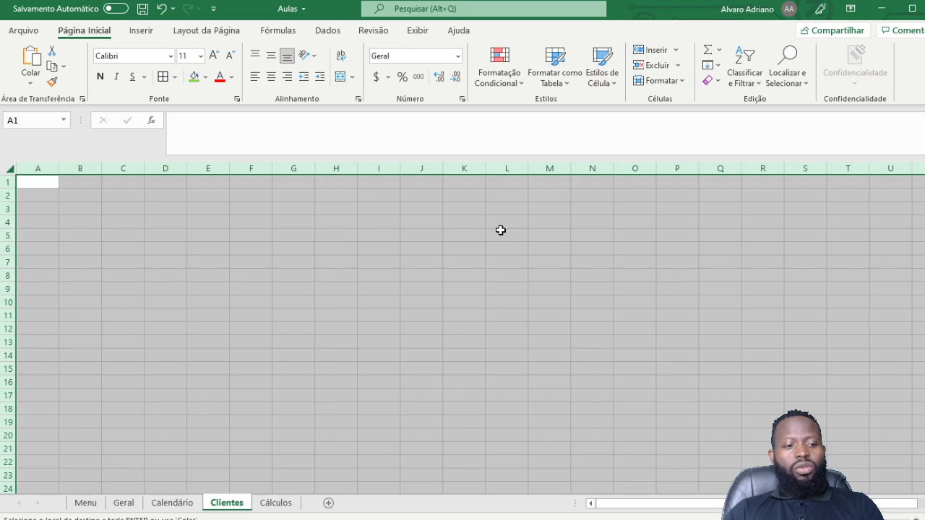
pyautogui.hotkey('ctrl', 'v')
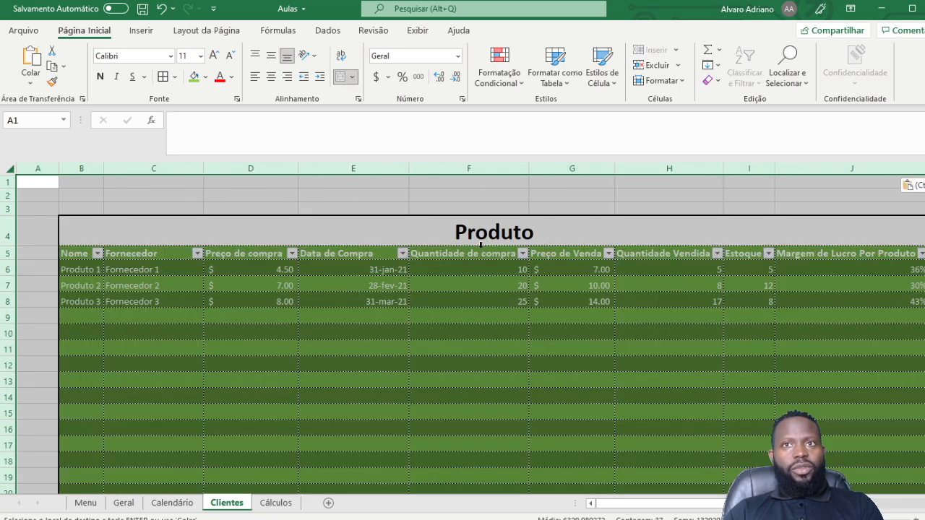
pyautogui.click(273, 228)
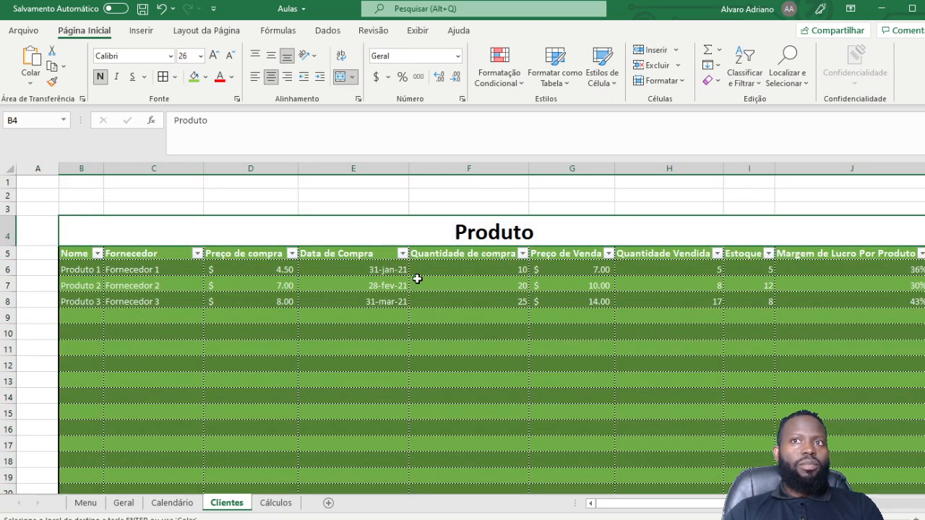
pyautogui.scroll(-8, 418, 280)
pyautogui.scroll(8, 417, 282)
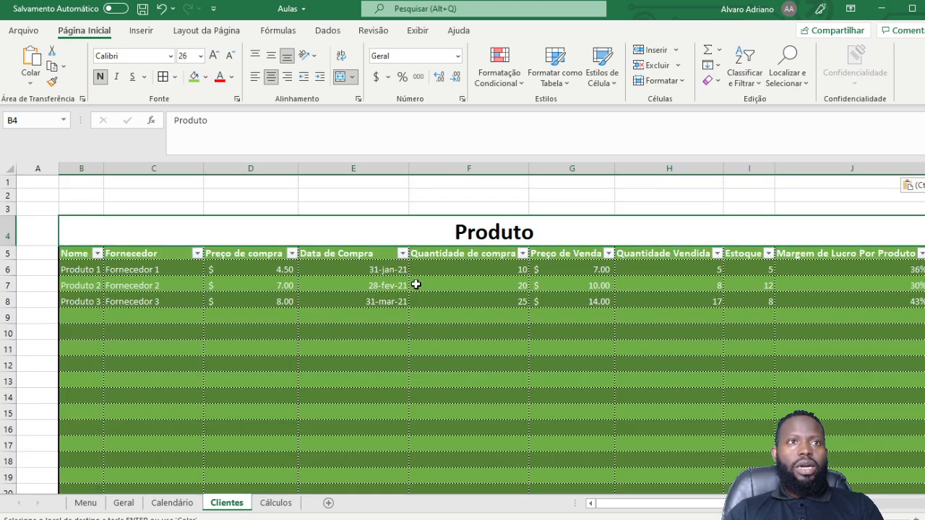
pyautogui.click(486, 198)
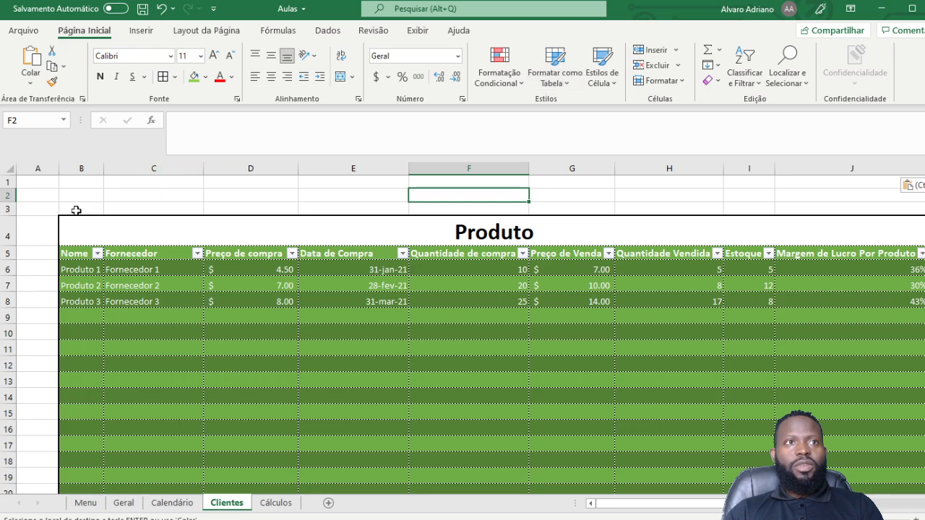
pyautogui.click(295, 192)
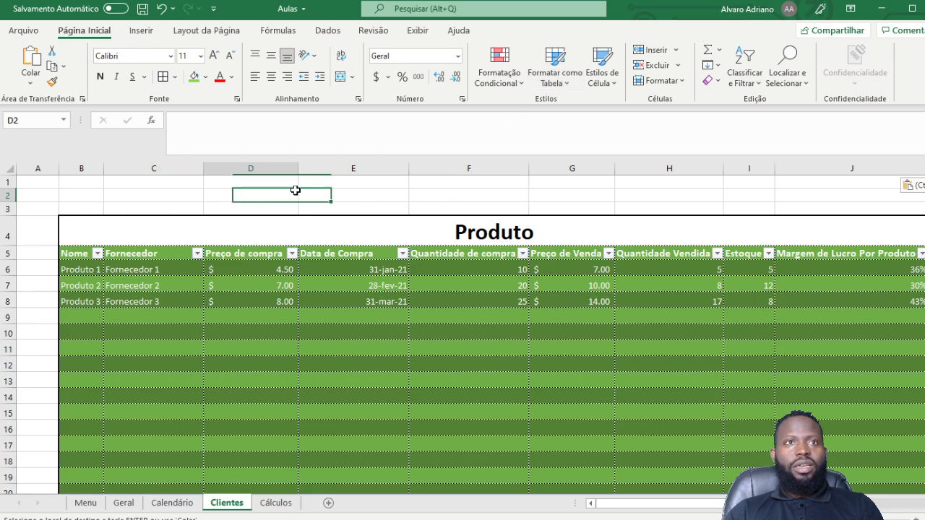
pyautogui.click(125, 504)
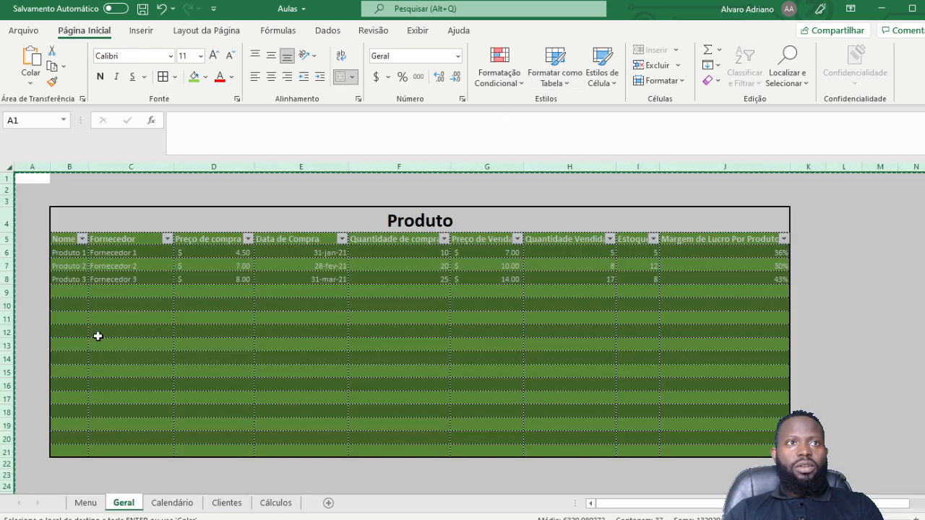
pyautogui.click(63, 190)
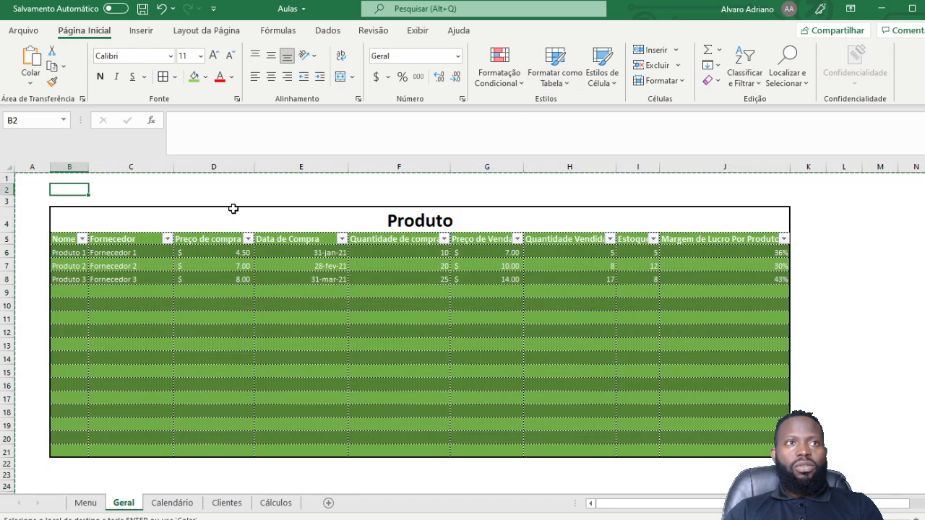
pyautogui.click(215, 507)
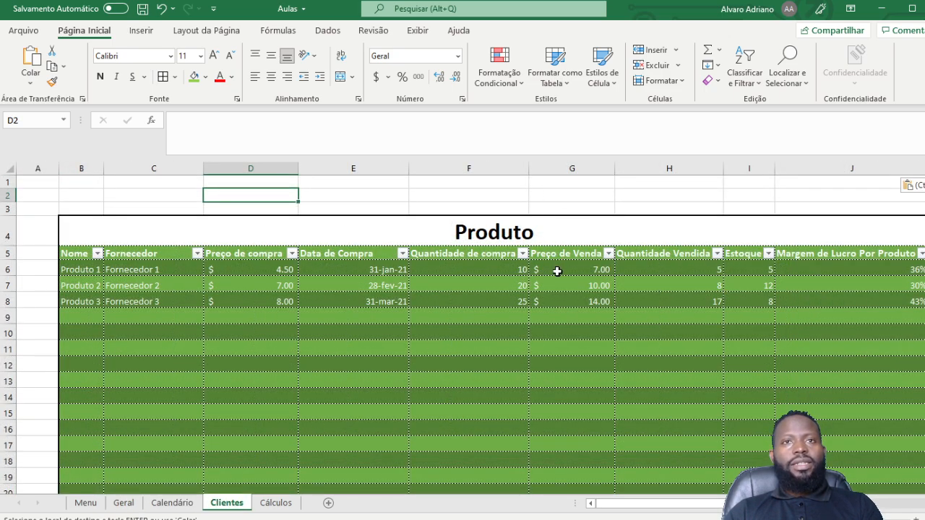
pyautogui.scroll(1, 554, 278)
pyautogui.scroll(-3, 568, 306)
pyautogui.scroll(4, 568, 305)
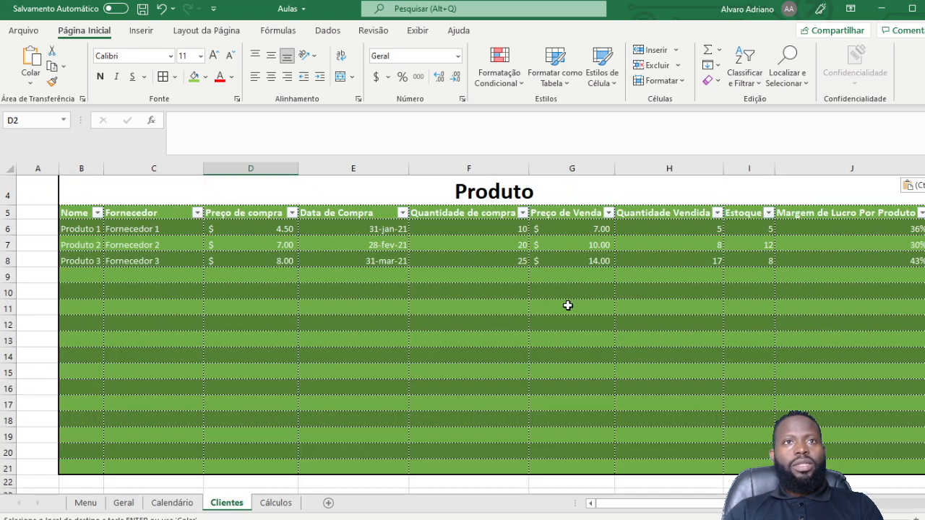
pyautogui.scroll(1, 567, 306)
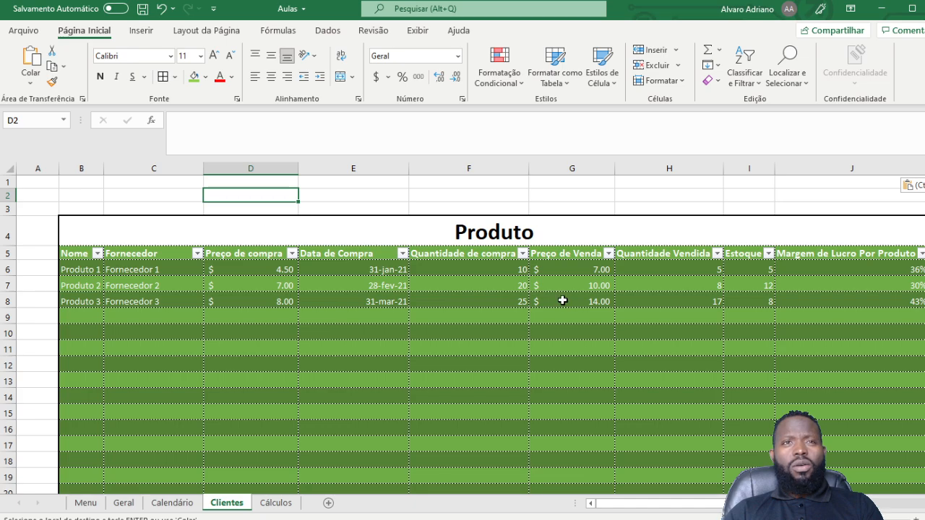
pyautogui.scroll(-4, 559, 296)
pyautogui.scroll(4, 561, 299)
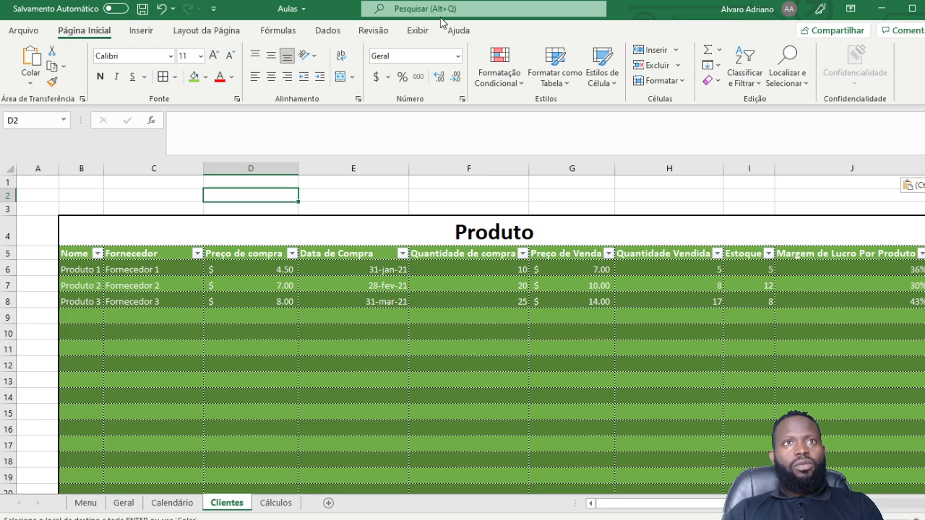
# Step: Replace the Produto title in cell B4 with 'Clients'
pyautogui.click(418, 31)
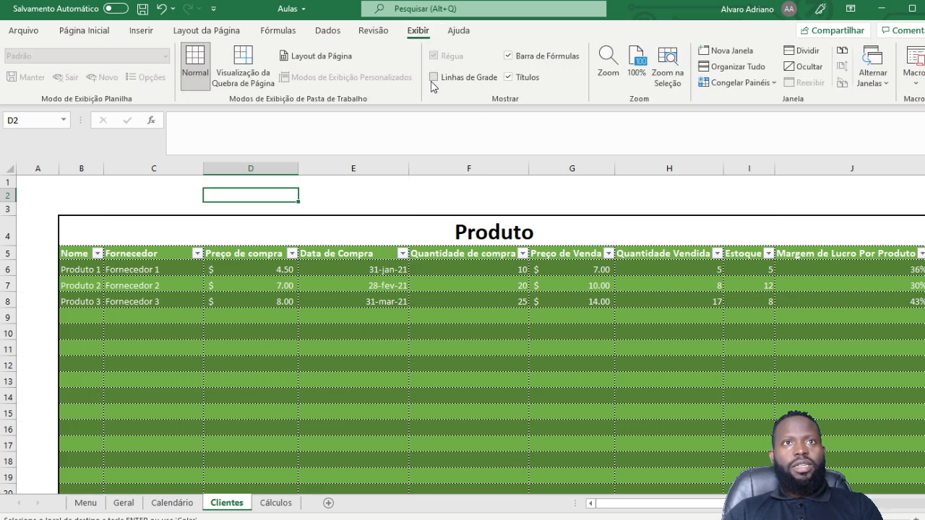
pyautogui.click(276, 236)
pyautogui.scroll(-1, 586, 267)
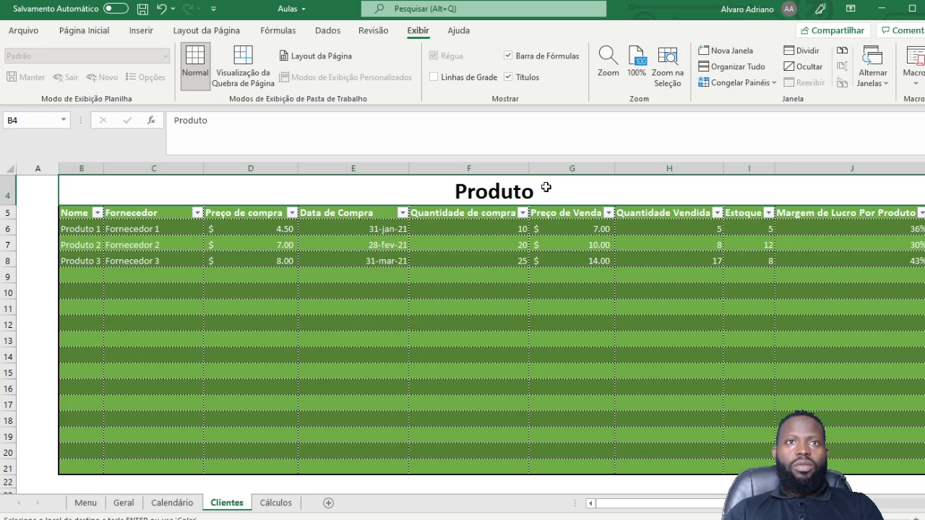
pyautogui.doubleClick(546, 189)
pyautogui.press('BackSpace')
pyautogui.press('BackSpace')
pyautogui.press('BackSpace')
pyautogui.press('BackSpace')
pyautogui.press('BackSpace')
pyautogui.press('BackSpace')
pyautogui.press('BackSpace')
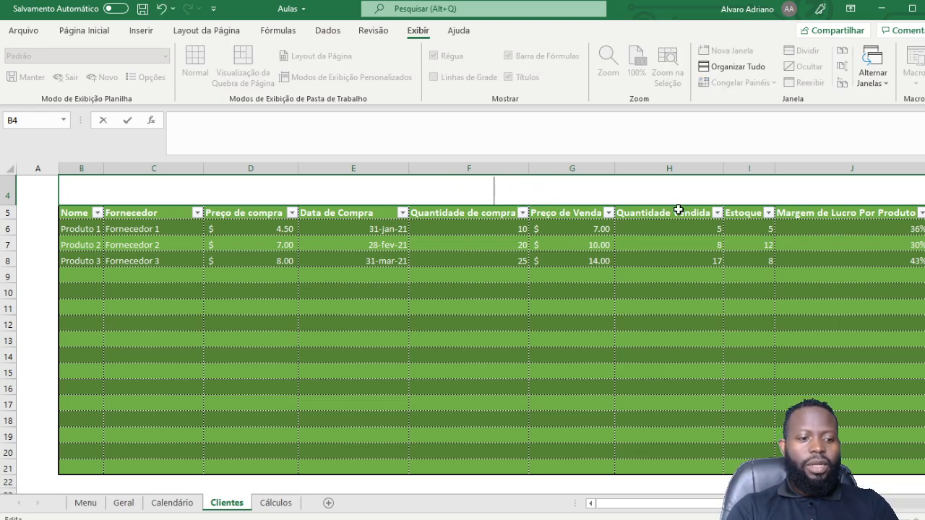
pyautogui.write('cL')
pyautogui.press('BackSpace')
pyautogui.press('BackSpace')
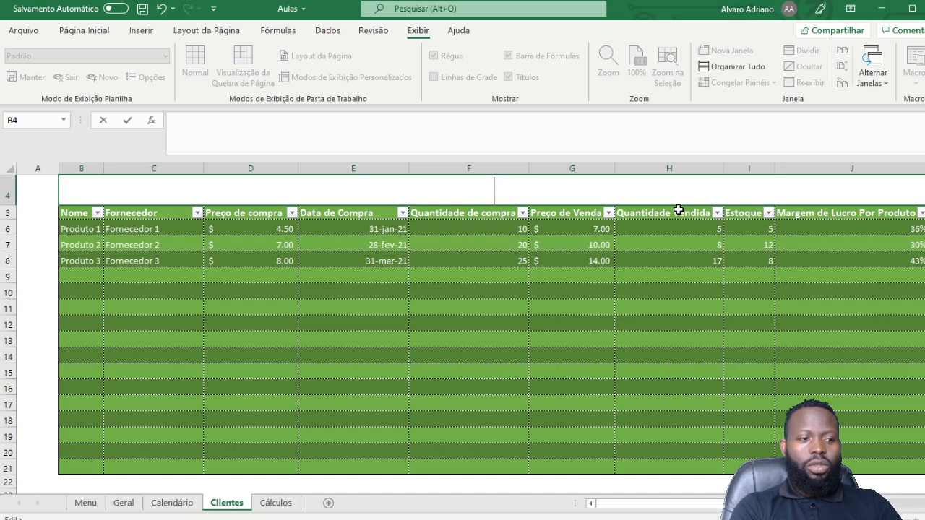
pyautogui.write('Cl')
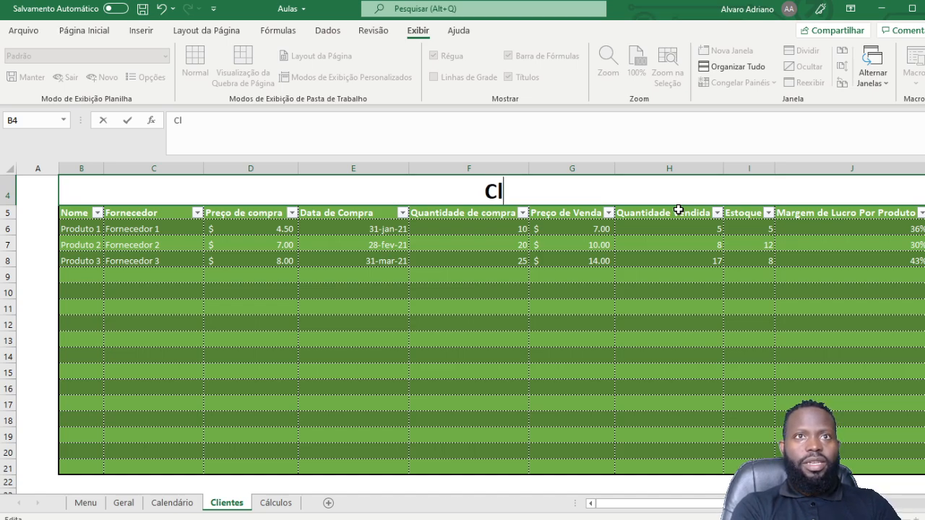
pyautogui.write('ients')
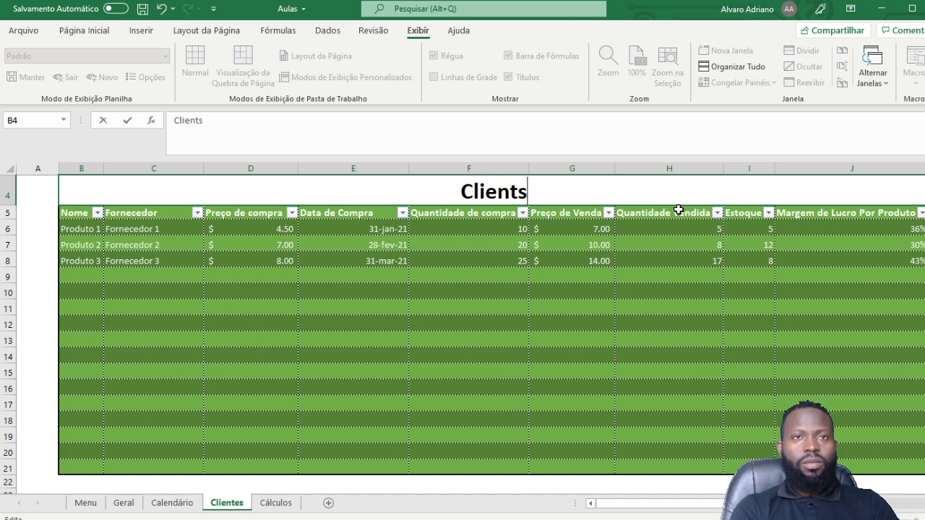
pyautogui.press('Return')
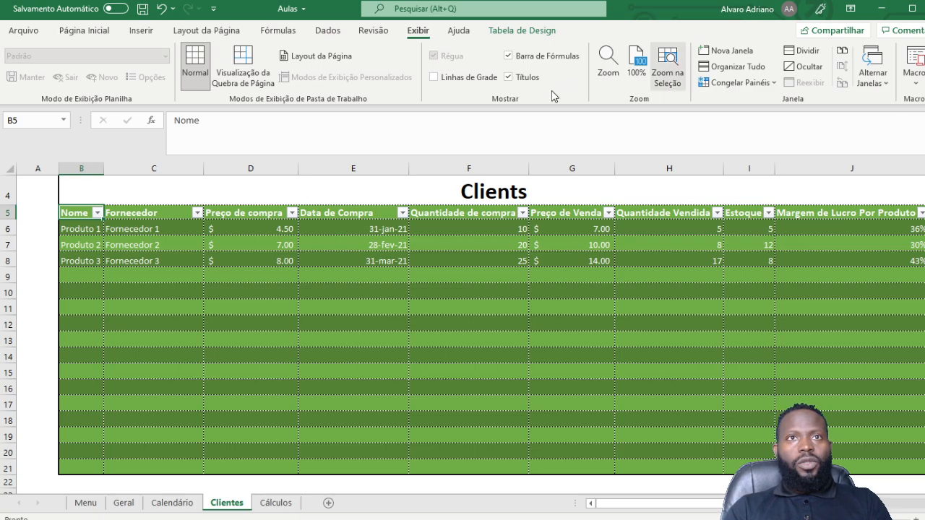
# Step: Add the missing letter so the B4 title reads 'Clientes'
pyautogui.click(522, 189)
pyautogui.doubleClick(521, 188)
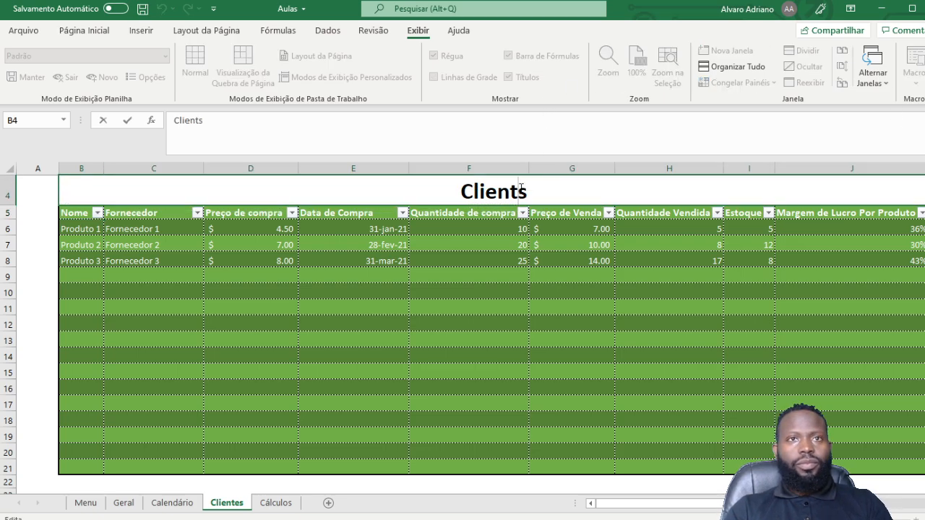
pyautogui.write('e')
pyautogui.click(595, 225)
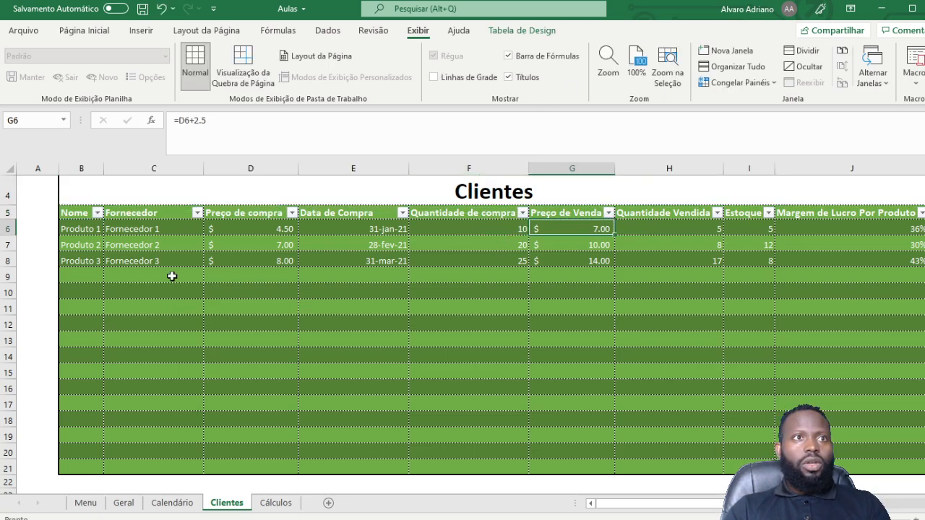
pyautogui.click(124, 274)
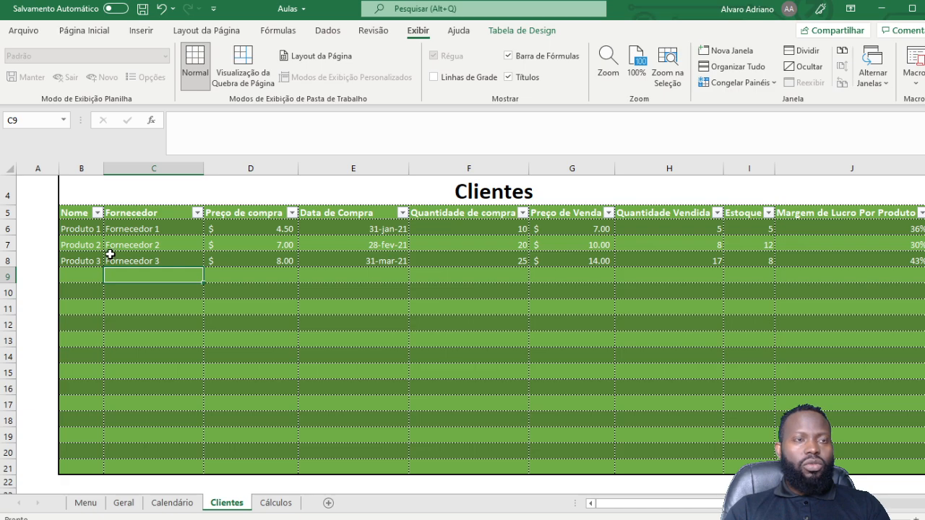
# Step: Clear the three product rows in B6:K9, leaving only the headers above empty green rows
pyautogui.click(74, 213)
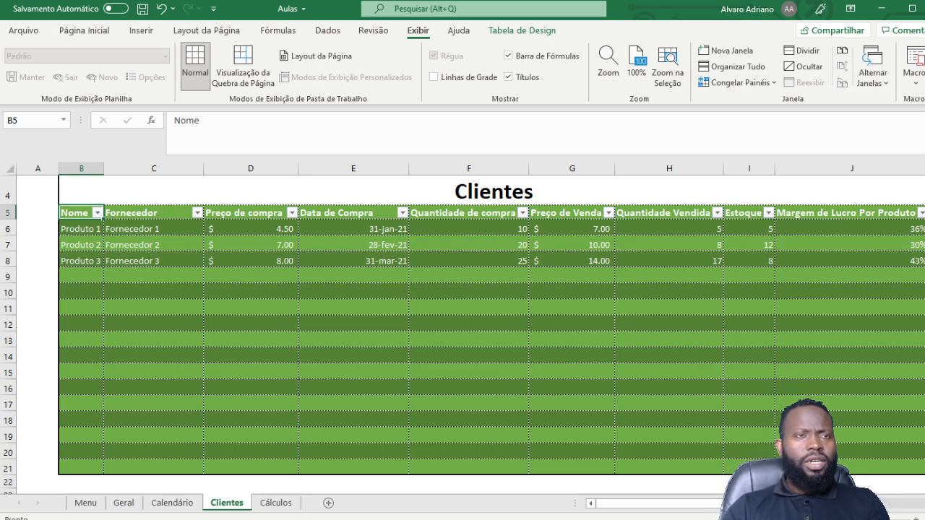
pyautogui.click(81, 227)
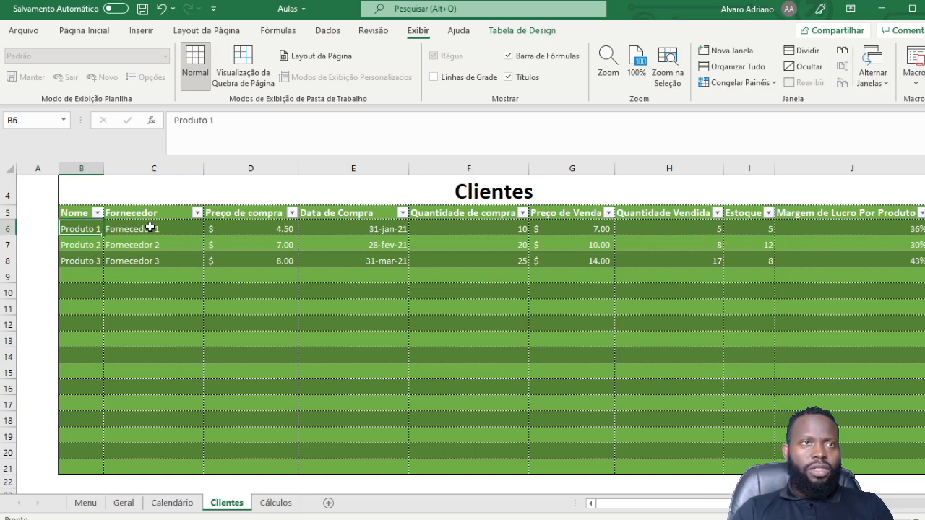
pyautogui.moveTo(94, 229); pyautogui.dragTo(923, 276)
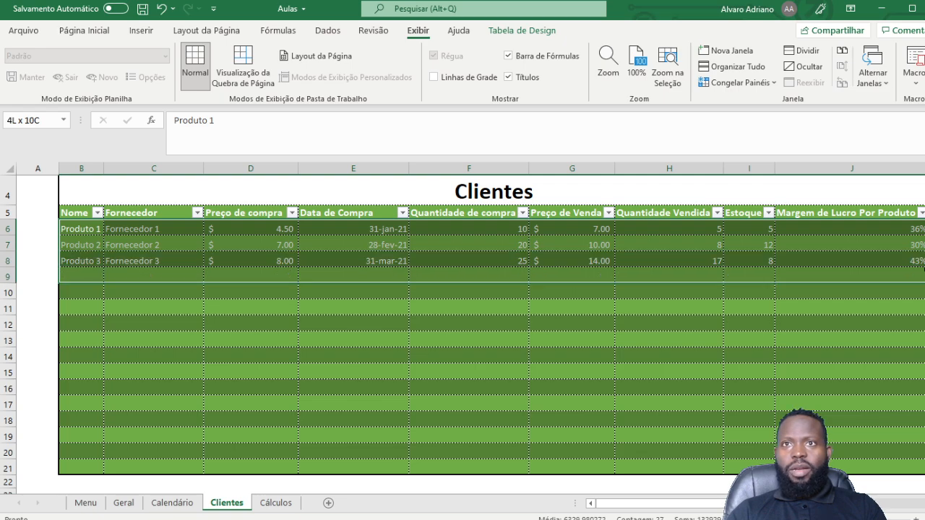
pyautogui.press('Delete')
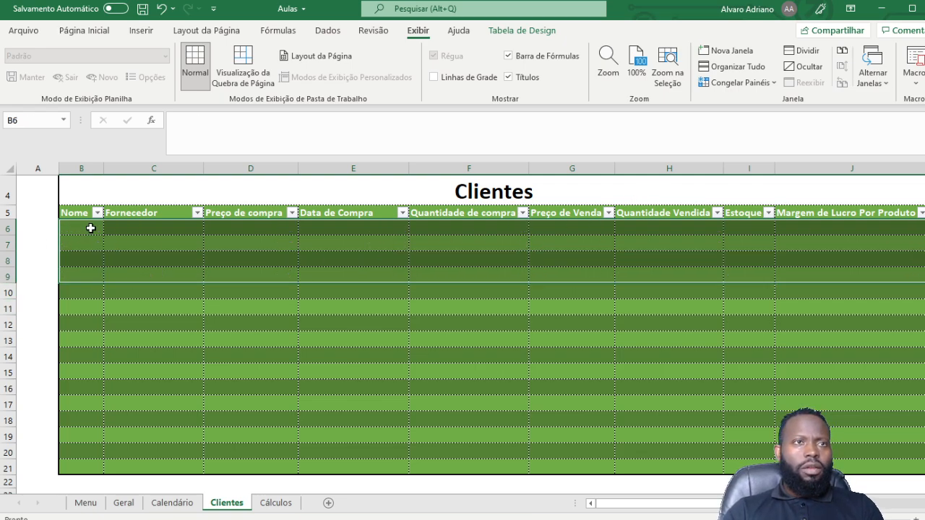
pyautogui.click(72, 211)
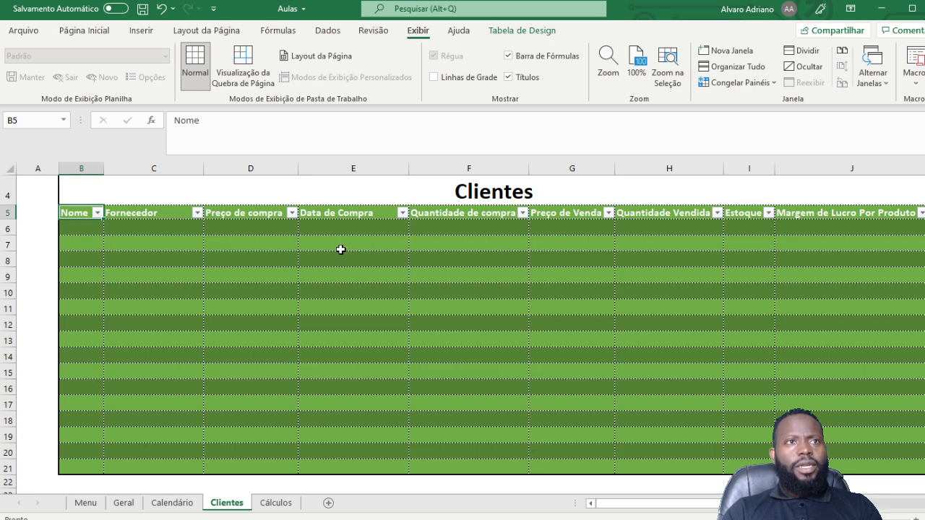
# Step: Rename headers C5 through F5 to Telefone, email, Cidade and Tipo
pyautogui.click(166, 214)
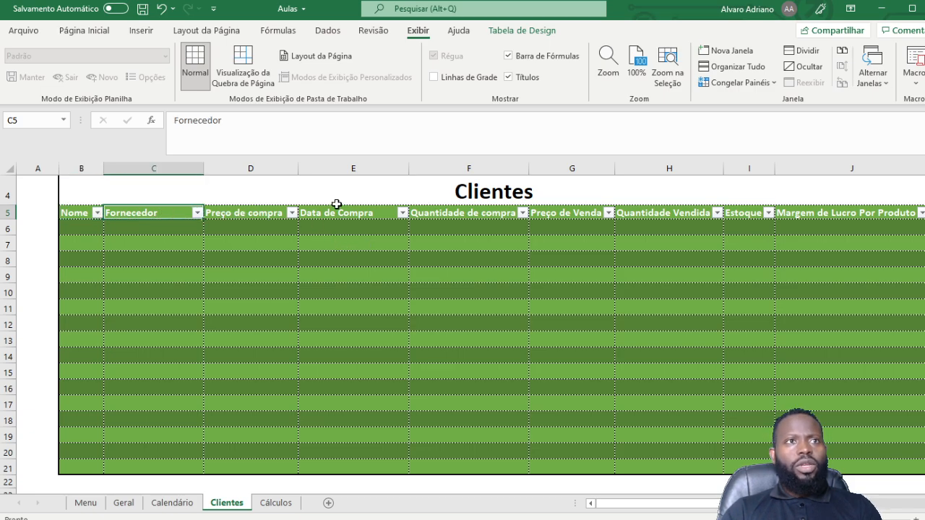
pyautogui.write('Tele')
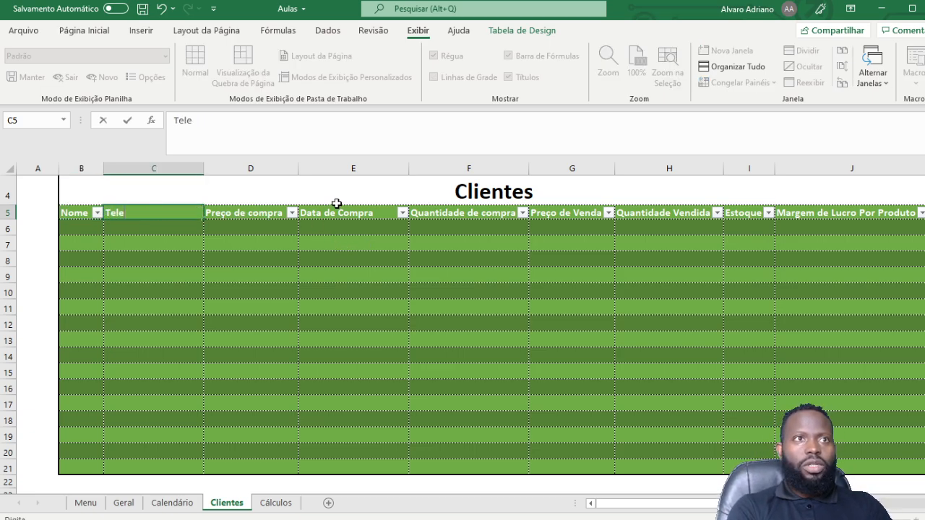
pyautogui.write('fone')
pyautogui.press('Tab')
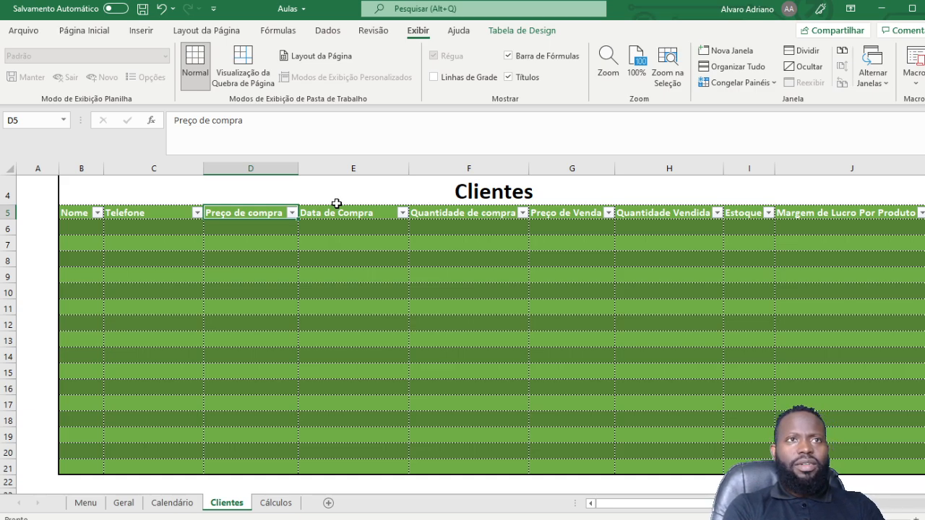
pyautogui.write('emaiç')
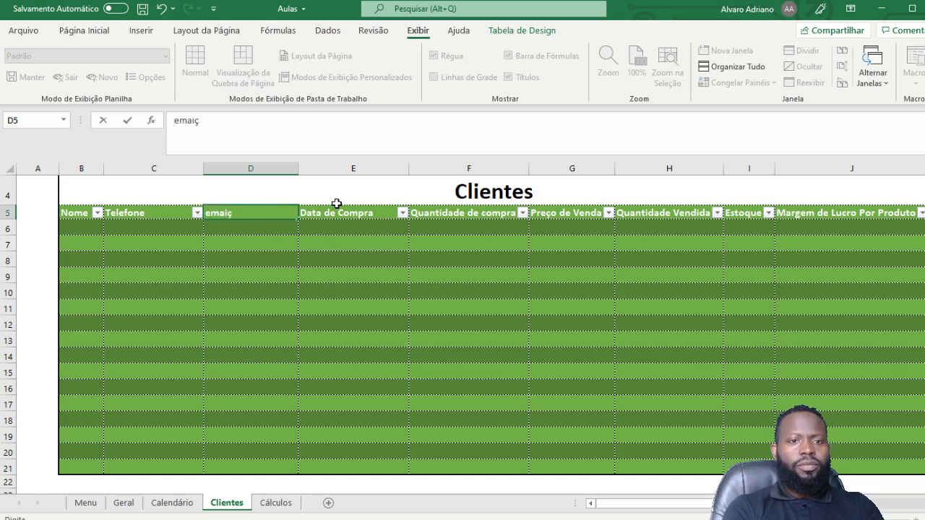
pyautogui.press('BackSpace')
pyautogui.press('Tab')
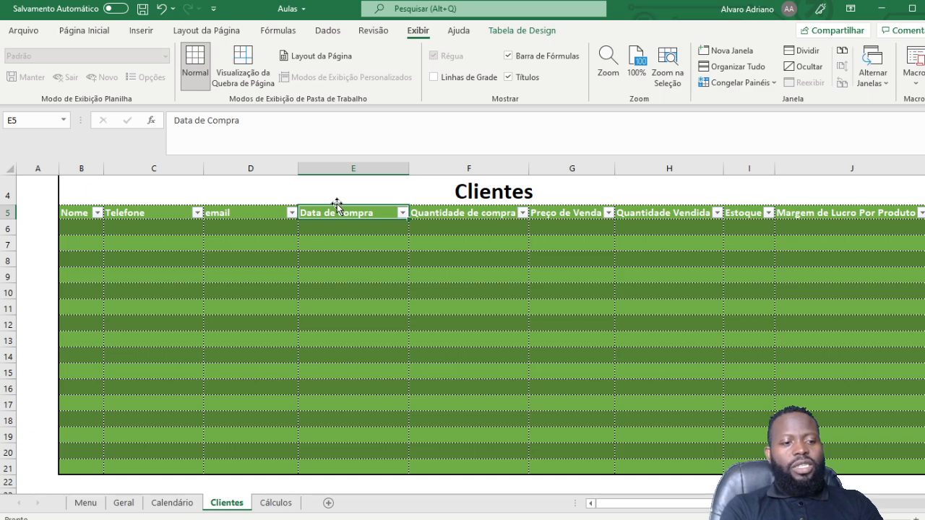
pyautogui.write('C')
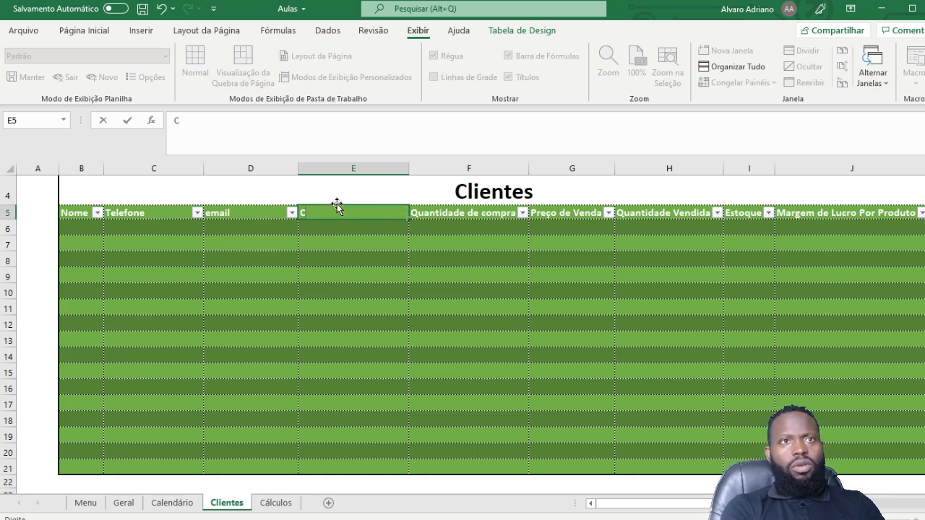
pyautogui.write('idade')
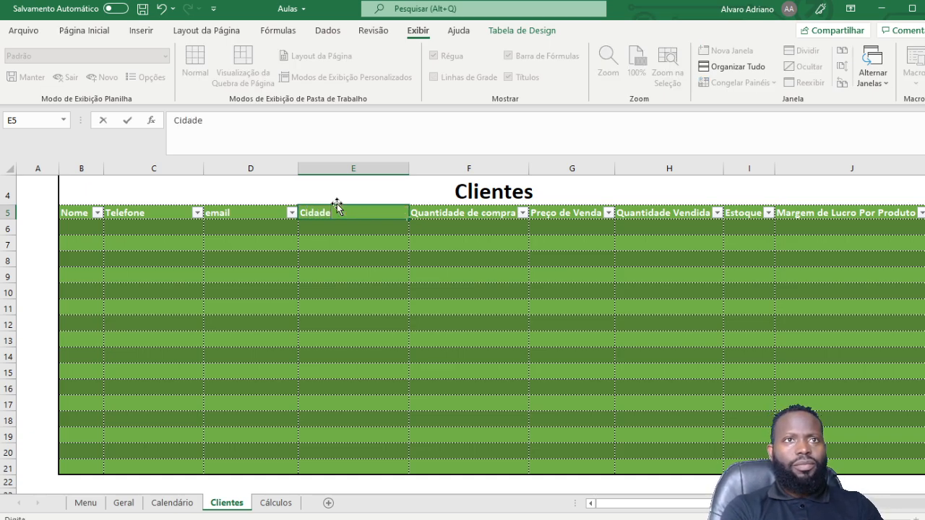
pyautogui.press('Tab')
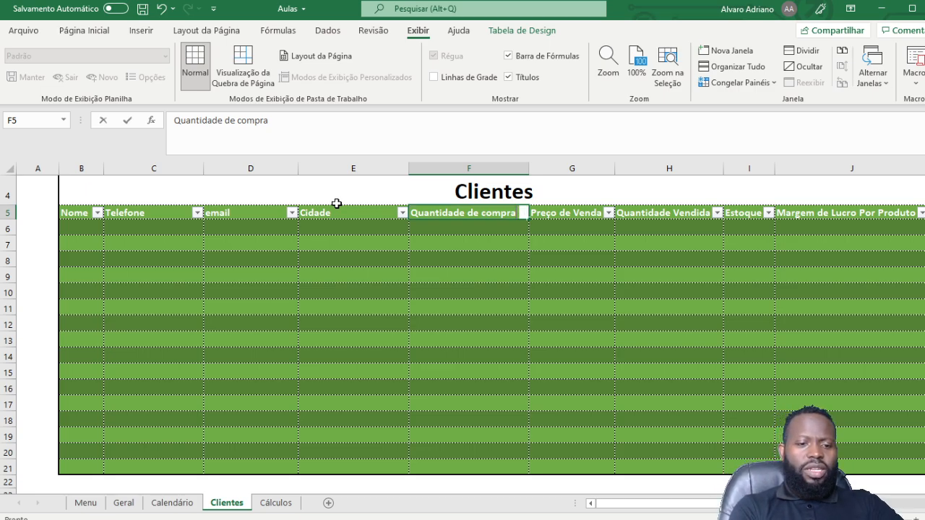
pyautogui.write('Ti')
pyautogui.press('BackSpace')
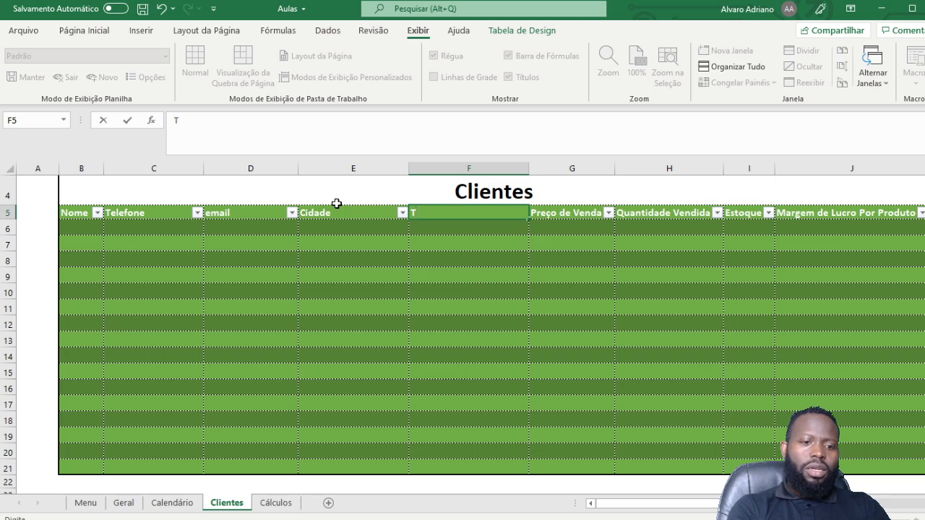
pyautogui.write('po')
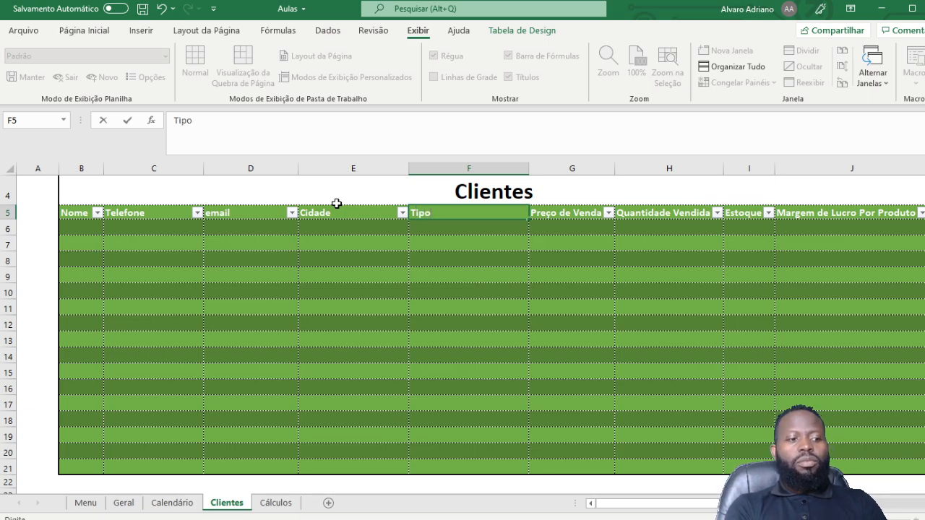
pyautogui.press('Tab')
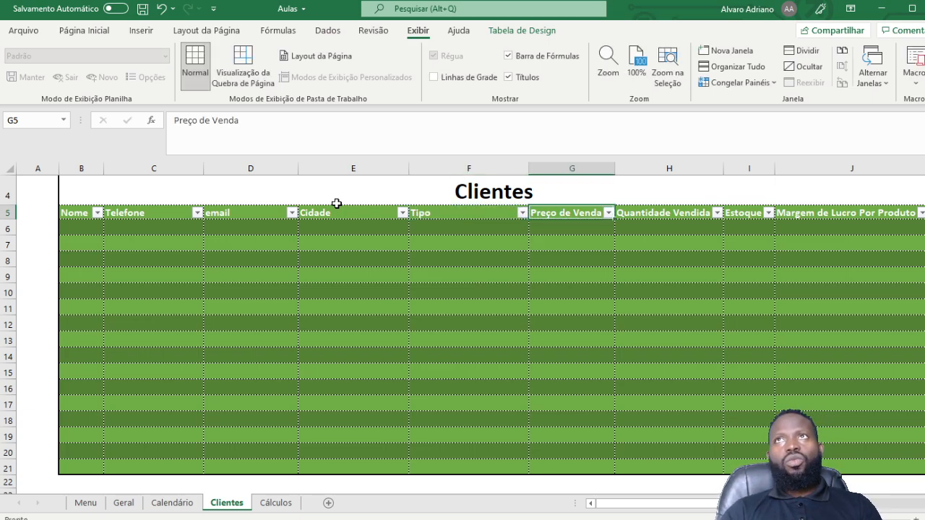
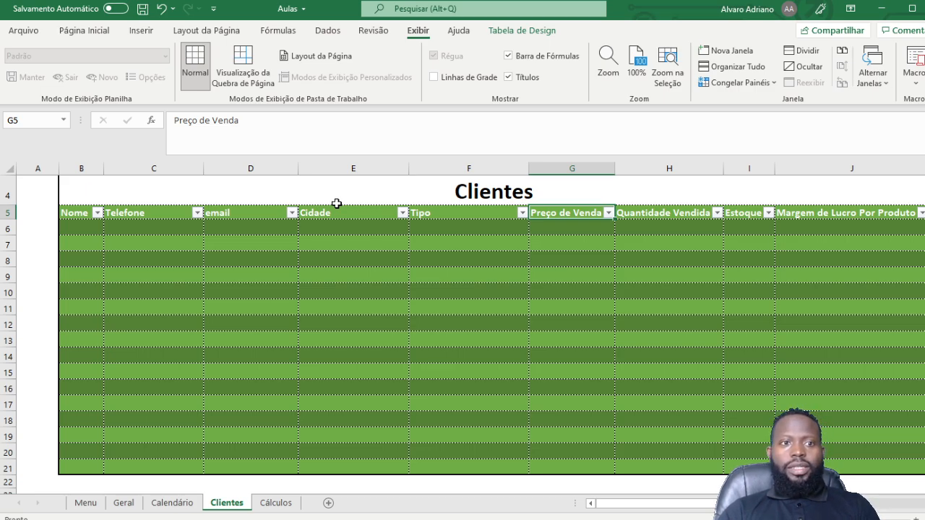
# Step: Overwrite the G5 header with 'Data Última Compra', fixing the typos along the way
pyautogui.write('Da')
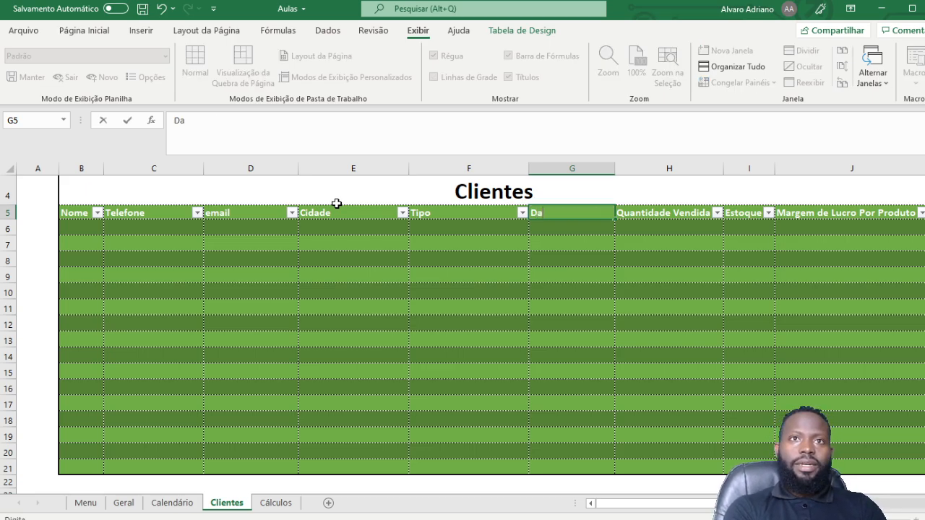
pyautogui.write('ta')
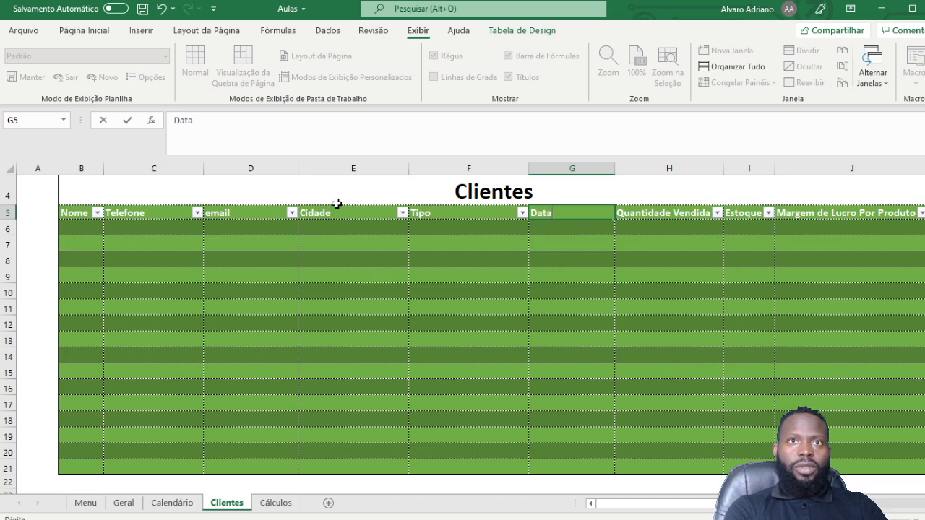
pyautogui.write(' da u')
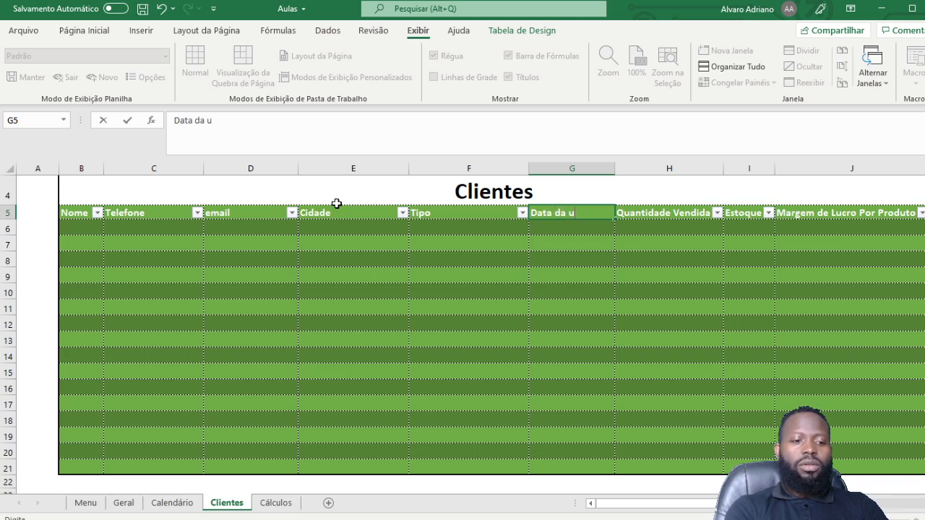
pyautogui.write('ltima co')
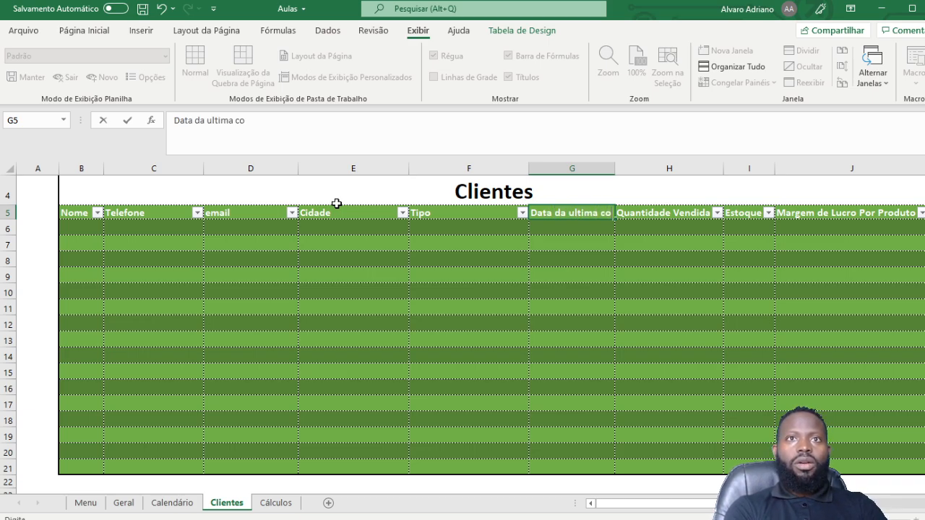
pyautogui.press('BackSpace')
pyautogui.press('BackSpace')
pyautogui.press('BackSpace')
pyautogui.press('BackSpace')
pyautogui.press('BackSpace')
pyautogui.press('BackSpace')
pyautogui.press('BackSpace')
pyautogui.press('BackSpace')
pyautogui.press('BackSpace')
pyautogui.press('BackSpace')
pyautogui.press('BackSpace')
pyautogui.press('BackSpace')
pyautogui.press('BackSpace')
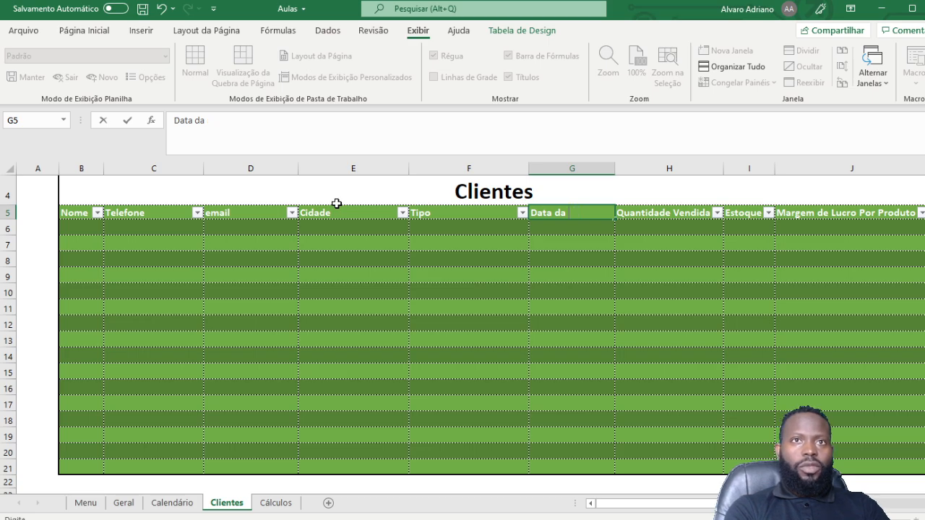
pyautogui.write('U')
pyautogui.press('BackSpace')
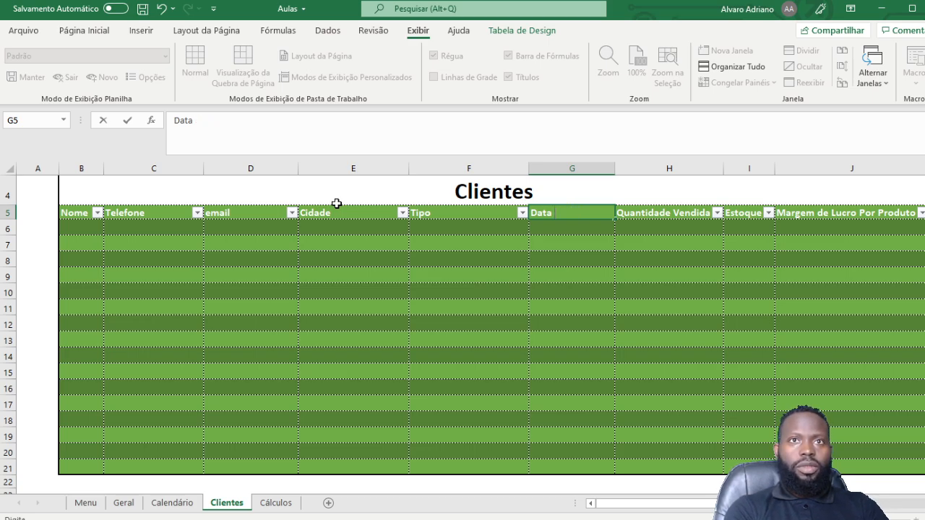
pyautogui.write('U')
pyautogui.press('BackSpace')
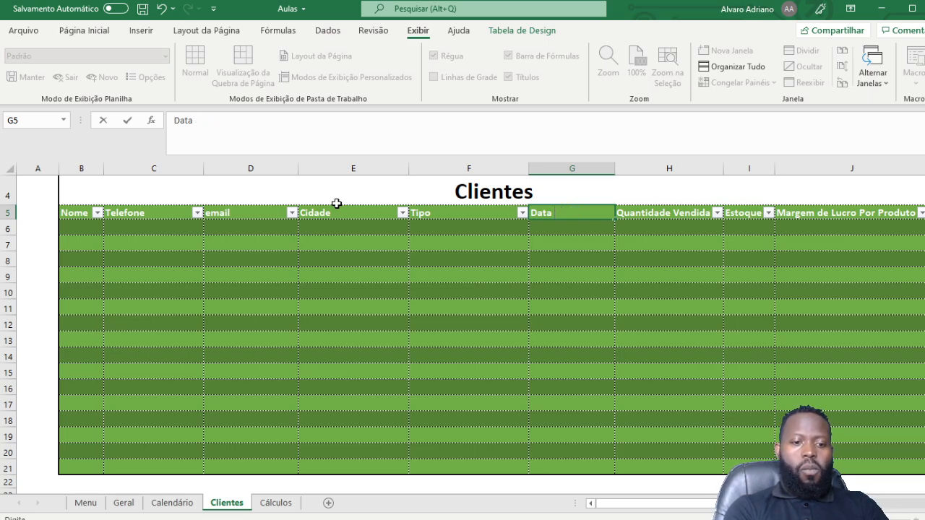
pyautogui.write('Últi')
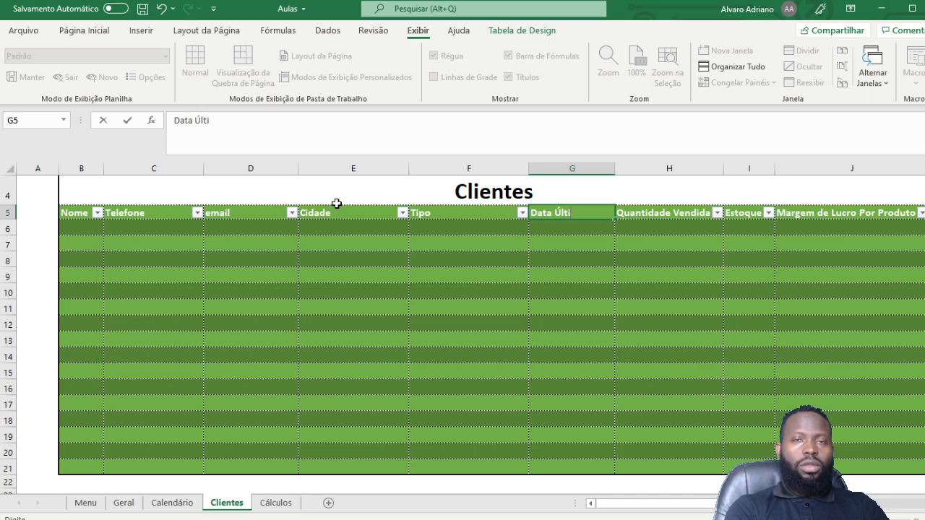
pyautogui.write('ma Compr')
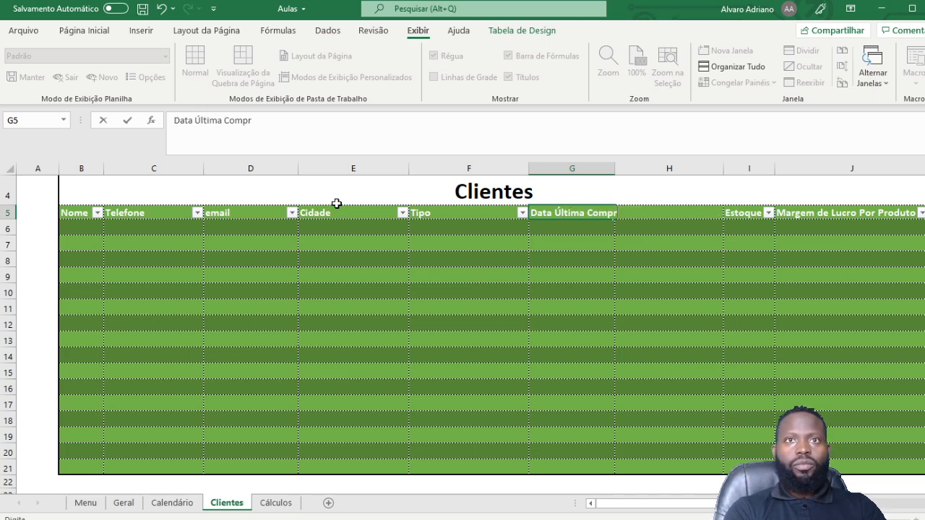
pyautogui.write('a')
pyautogui.press('Return')
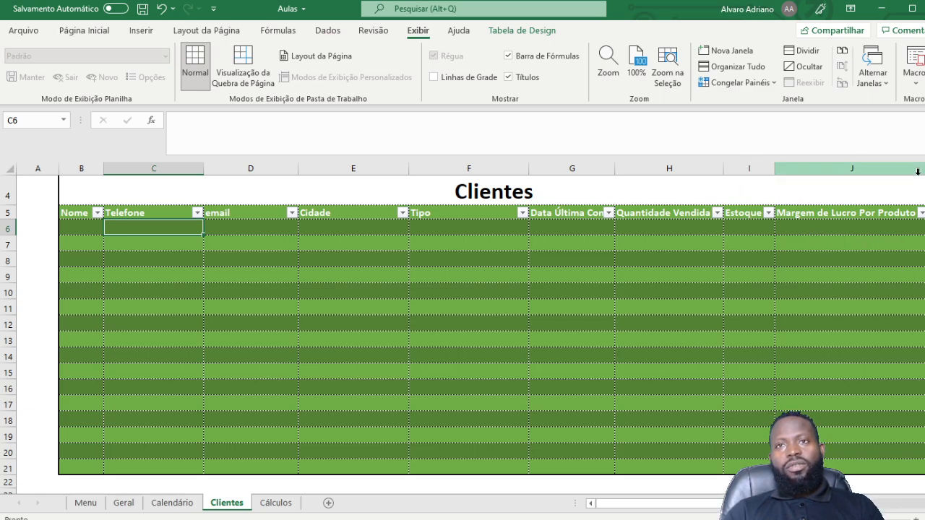
# Step: Clear the G5 header and delete columns G through I
pyautogui.doubleClick(549, 213)
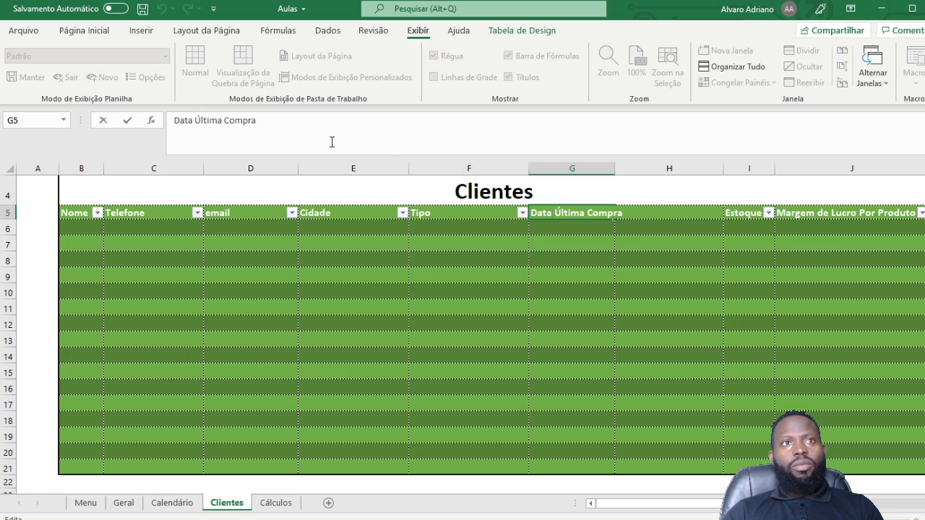
pyautogui.moveTo(268, 119); pyautogui.dragTo(98, 123)
pyautogui.press('BackSpace')
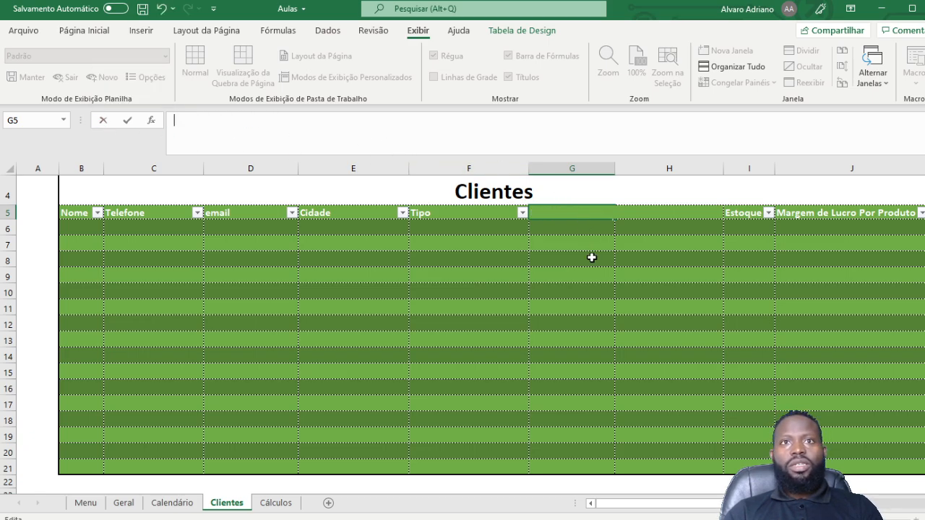
pyautogui.click(627, 323)
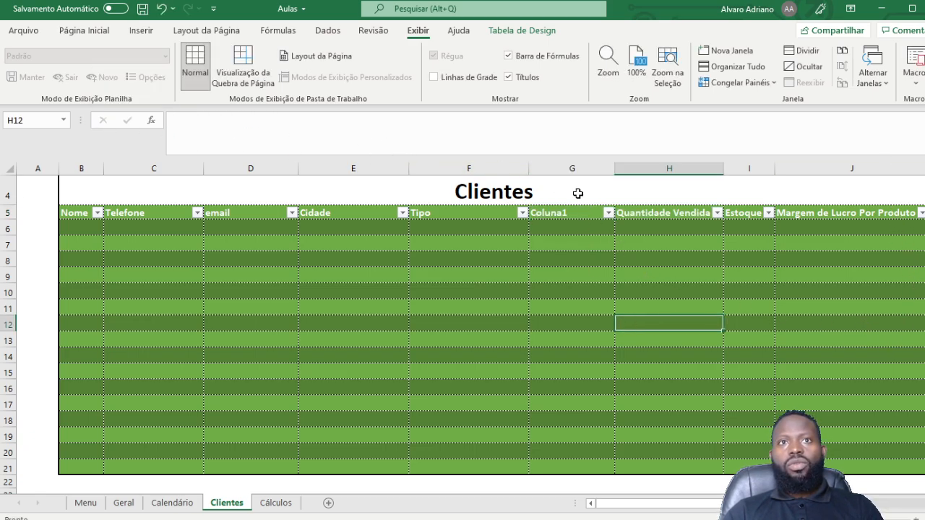
pyautogui.moveTo(566, 163); pyautogui.dragTo(735, 168)
pyautogui.rightClick(735, 169)
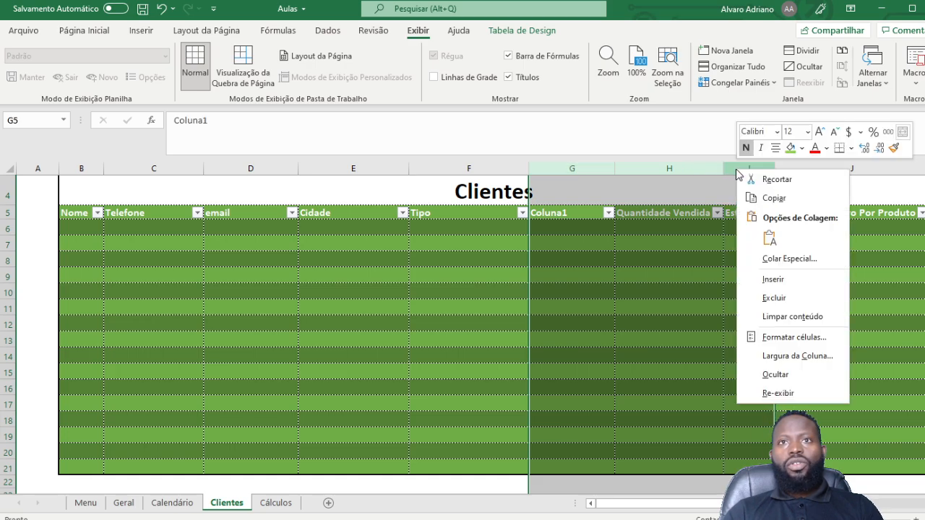
pyautogui.click(779, 297)
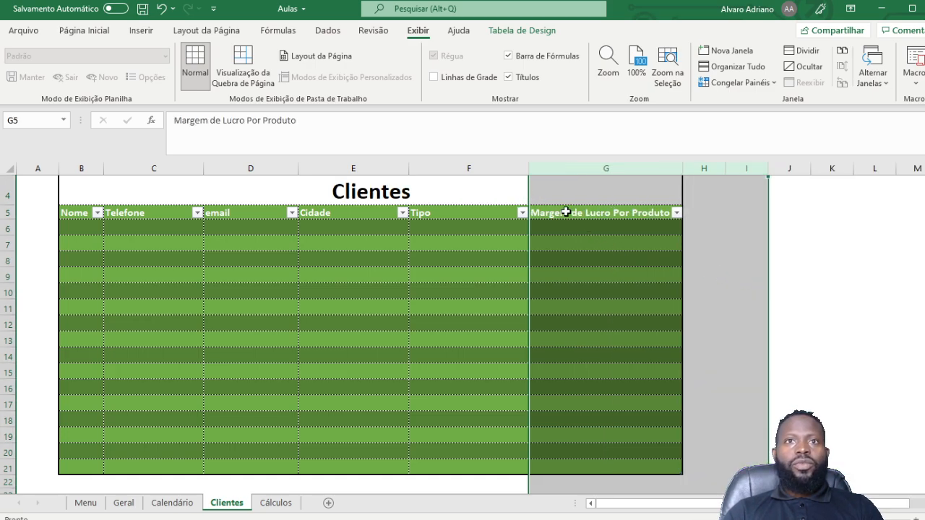
# Step: Rename the new G5 header to 'Data Última Compra' and widen column B to 20.86
pyautogui.click(560, 213)
pyautogui.tripleClick(300, 127)
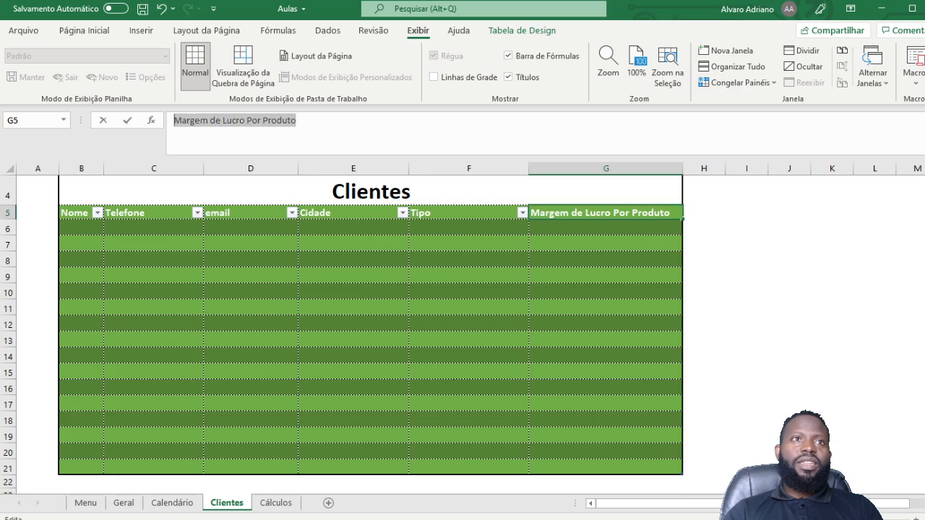
pyautogui.write('Data Última Compra')
pyautogui.press('Return')
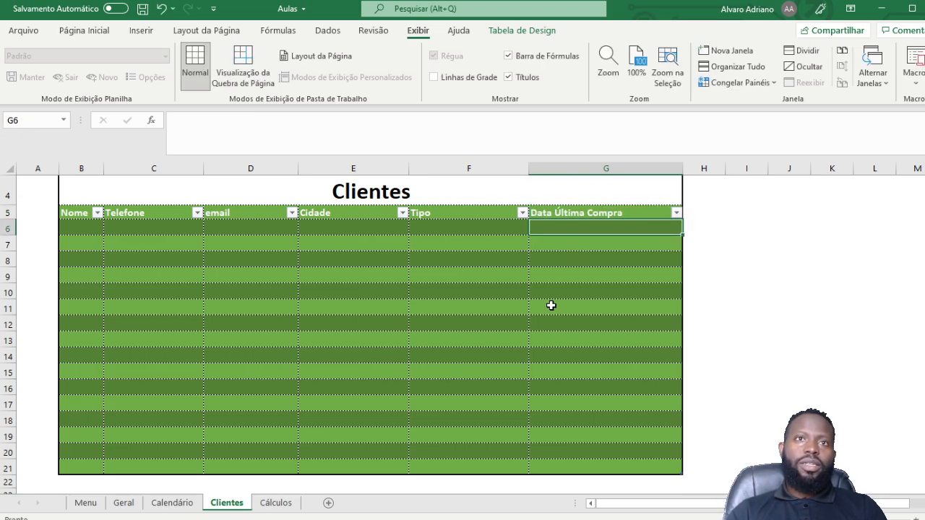
pyautogui.click(513, 280)
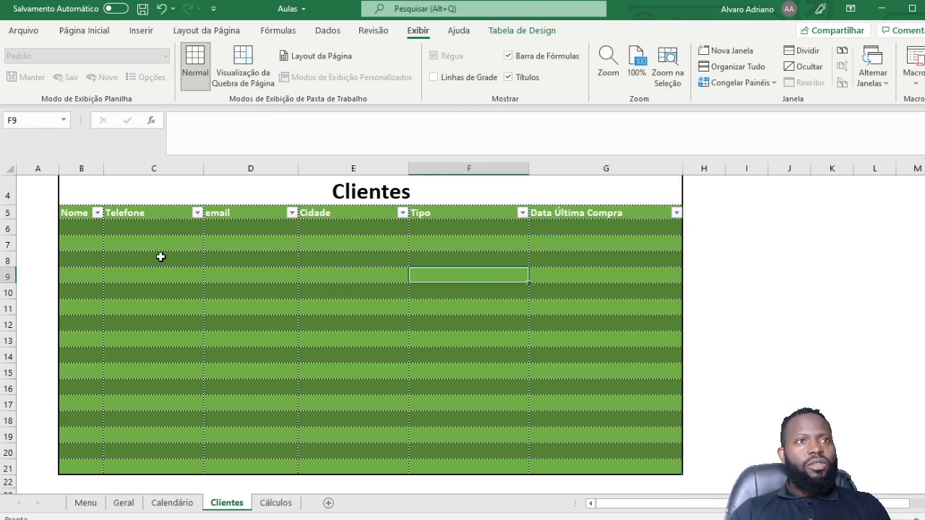
pyautogui.moveTo(102, 168); pyautogui.dragTo(159, 167)
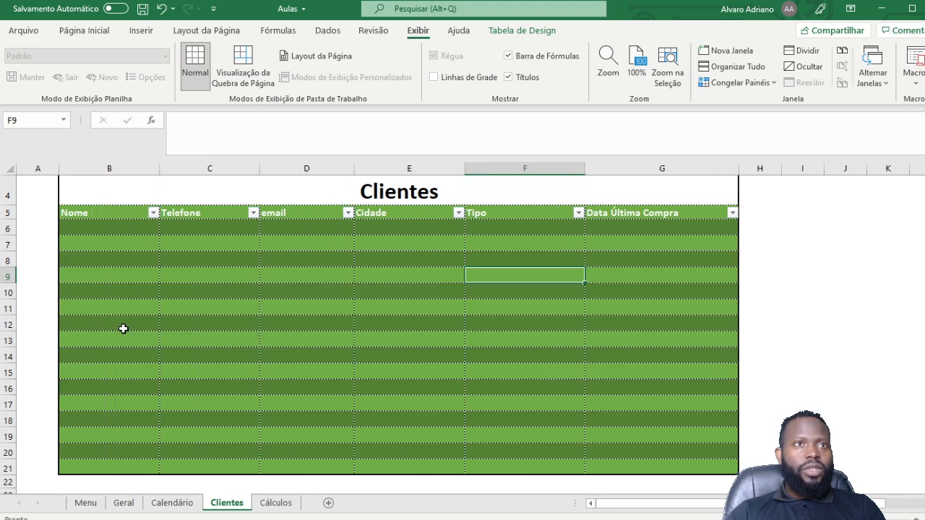
# Step: Enter 'Beltrano 1' in B6 and fill down to B21 for Beltrano 1 through 16
pyautogui.click(110, 226)
pyautogui.write('B')
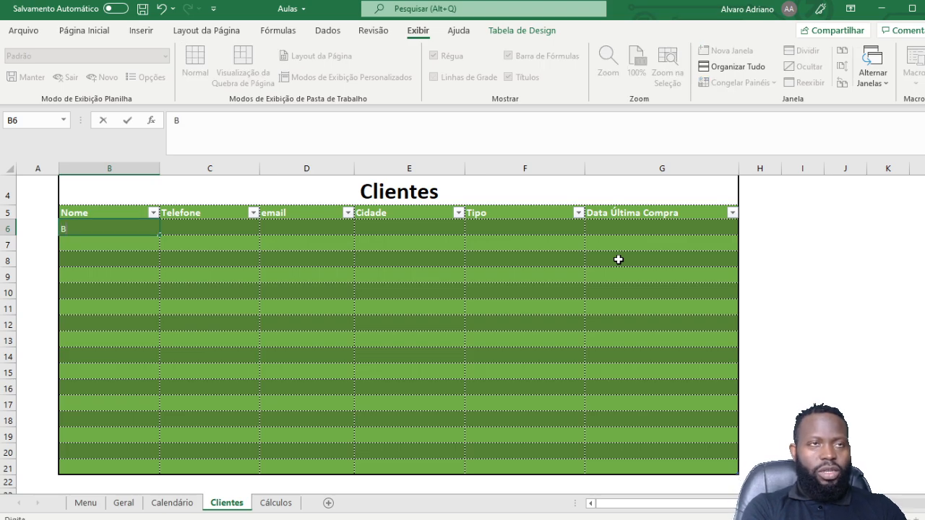
pyautogui.write('eltr')
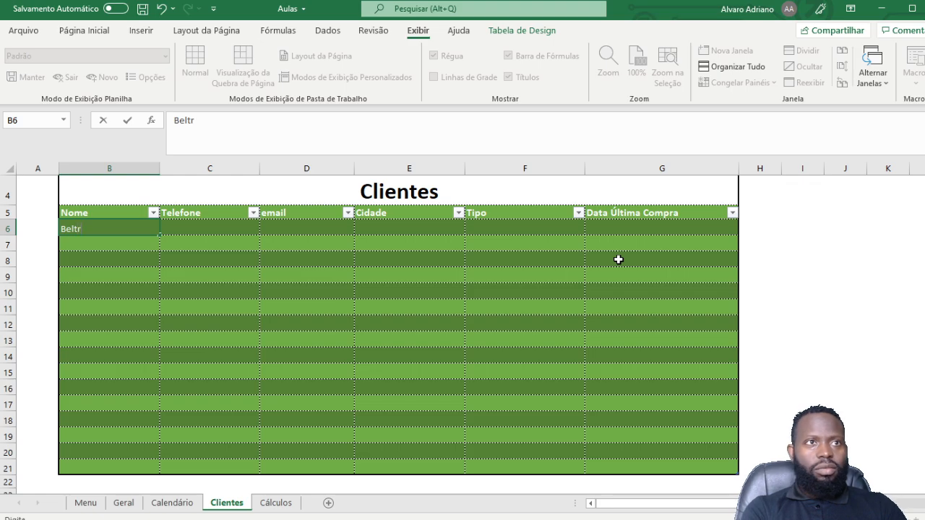
pyautogui.write('ano')
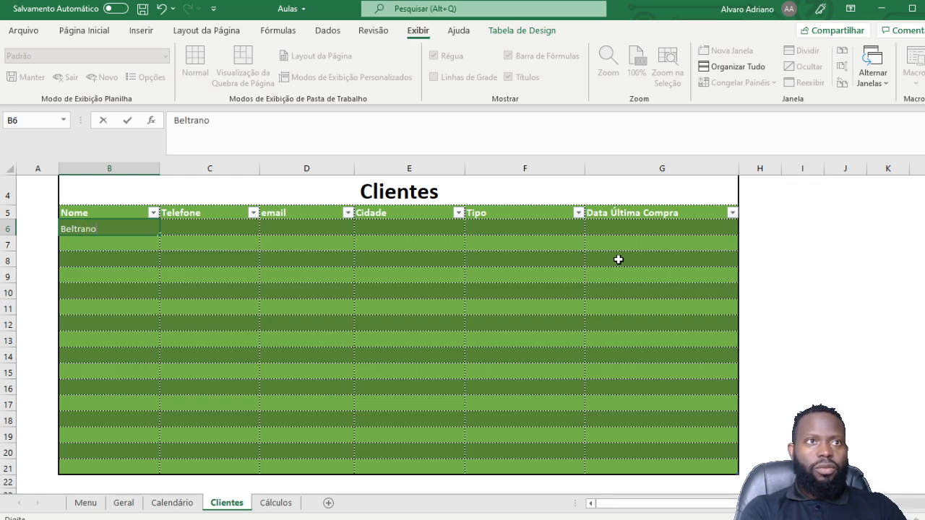
pyautogui.write(' 1')
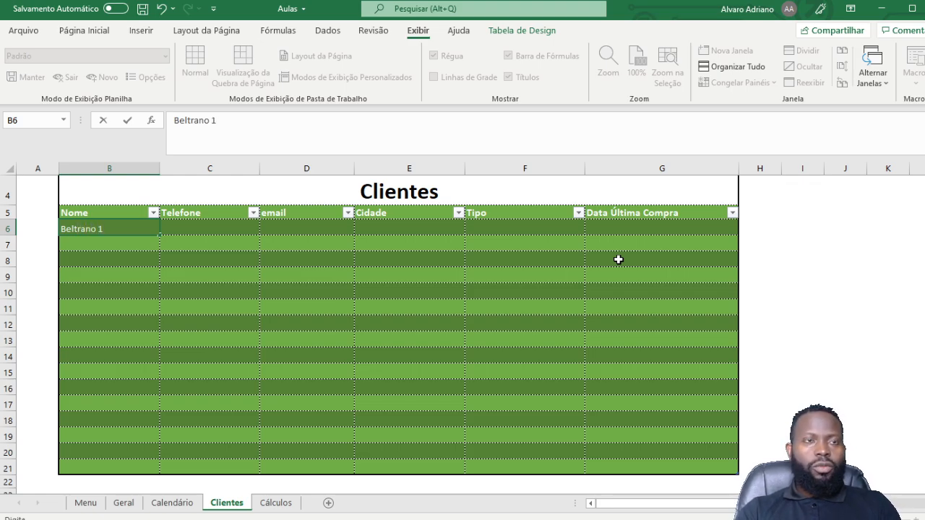
pyautogui.press('Return')
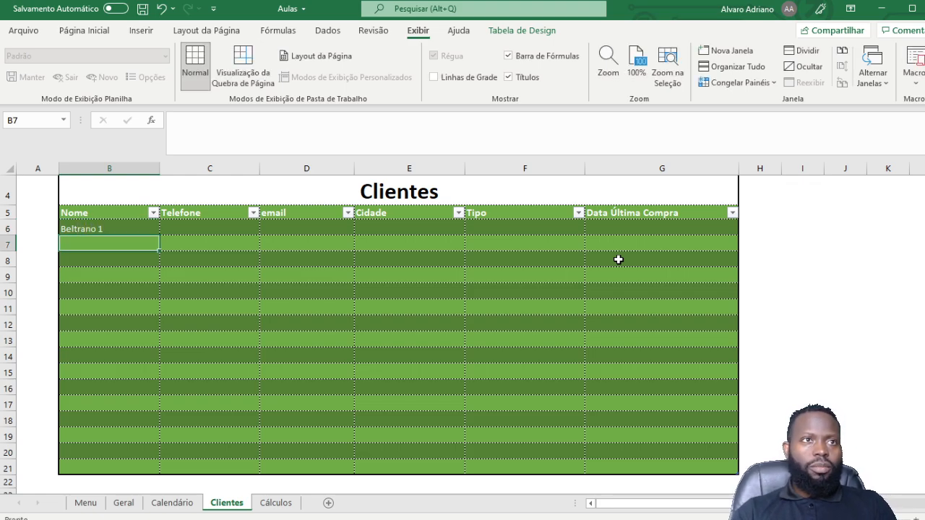
pyautogui.click(97, 228)
pyautogui.moveTo(159, 235); pyautogui.dragTo(155, 471)
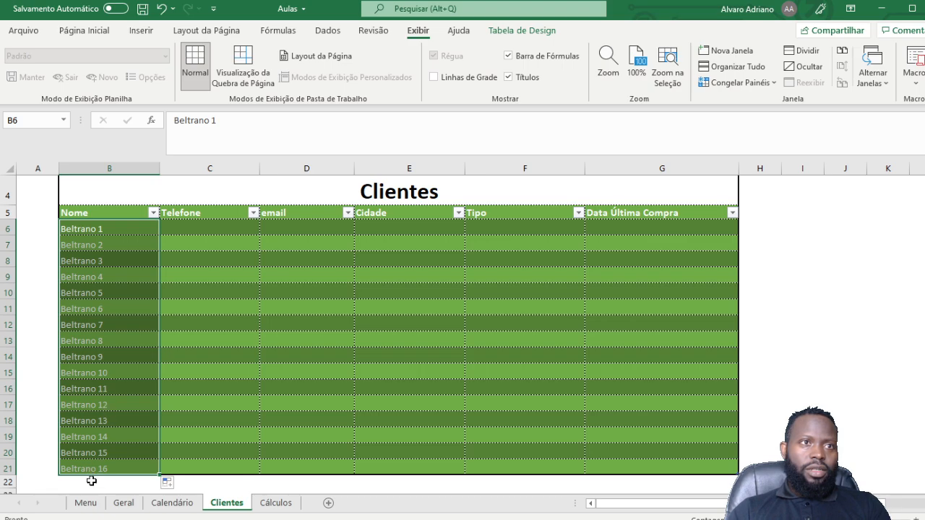
pyautogui.click(204, 227)
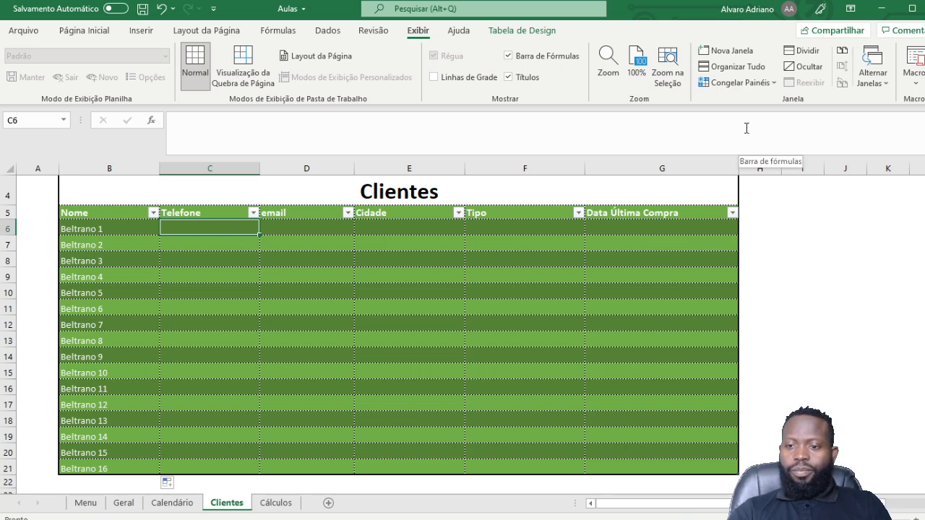
pyautogui.write('9')
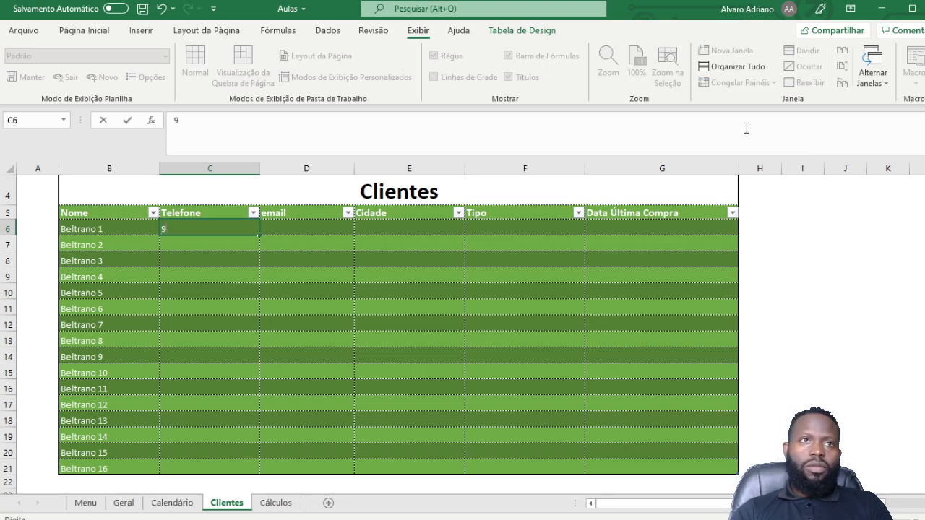
pyautogui.write('9999999999')
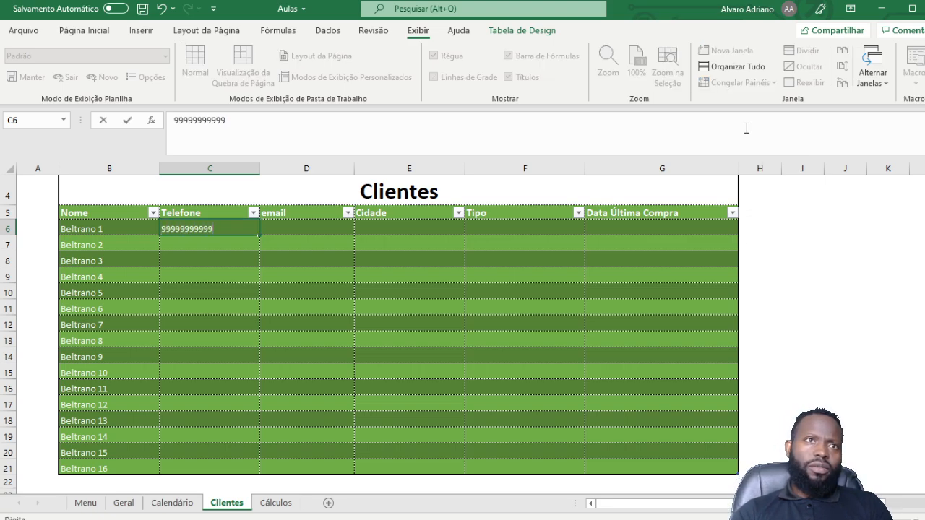
pyautogui.write('9')
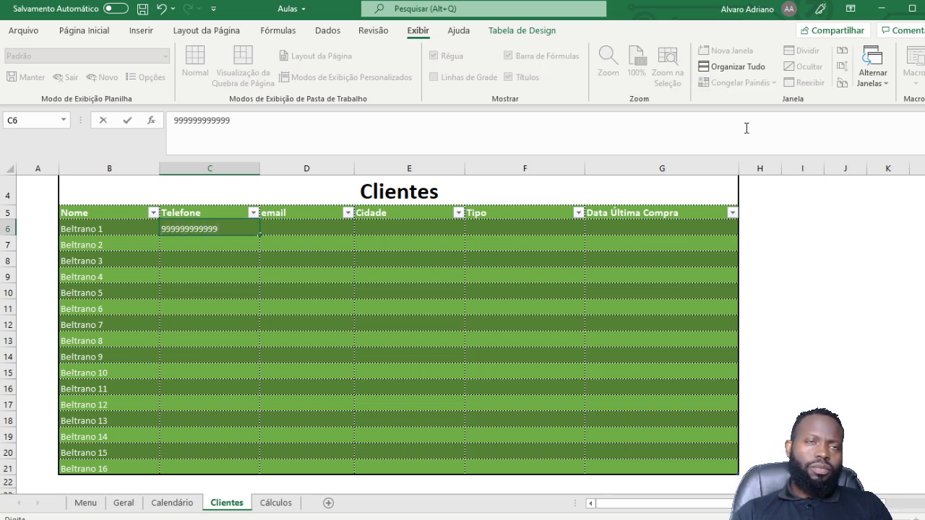
pyautogui.click(192, 232)
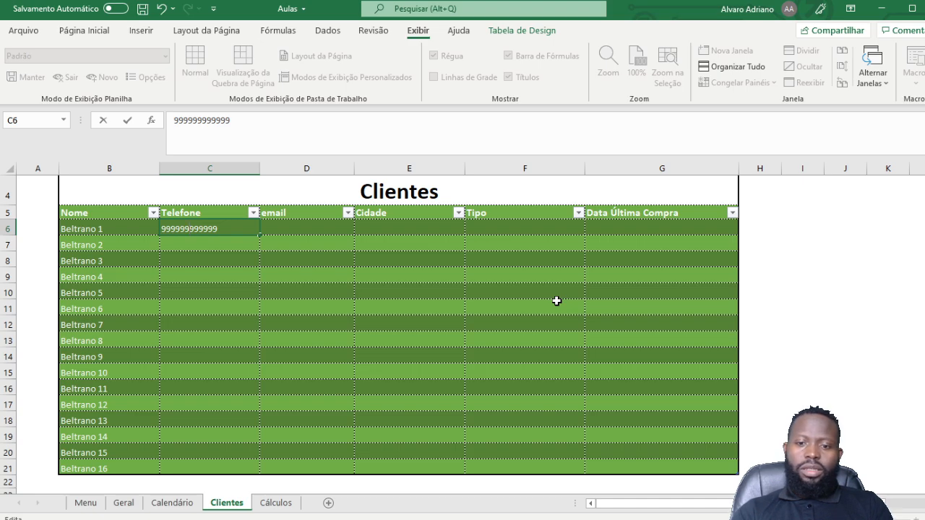
pyautogui.press('BackSpace')
pyautogui.press('BackSpace')
pyautogui.press('BackSpace')
pyautogui.press('BackSpace')
pyautogui.press('BackSpace')
pyautogui.press('BackSpace')
pyautogui.press('BackSpace')
pyautogui.press('BackSpace')
pyautogui.press('BackSpace')
pyautogui.press('BackSpace')
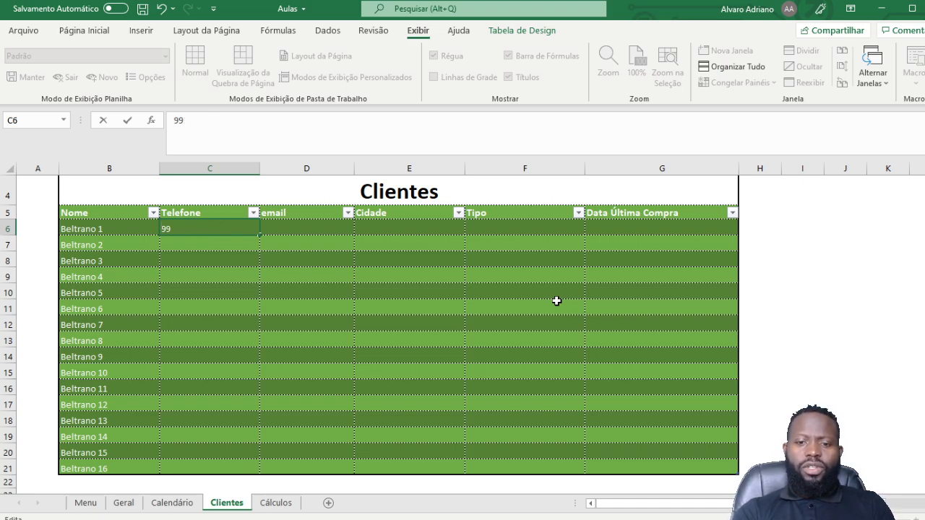
pyautogui.press('BackSpace')
pyautogui.press('BackSpace')
pyautogui.write('9')
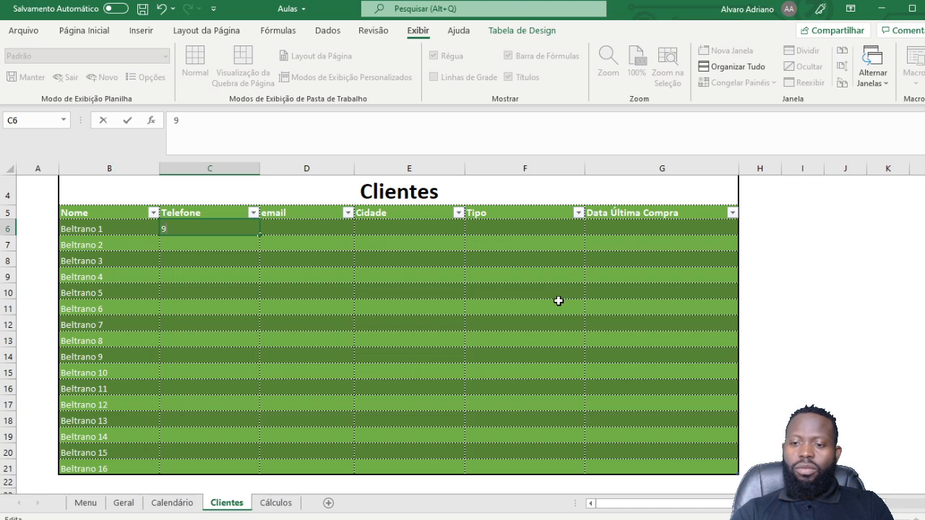
pyautogui.write('999')
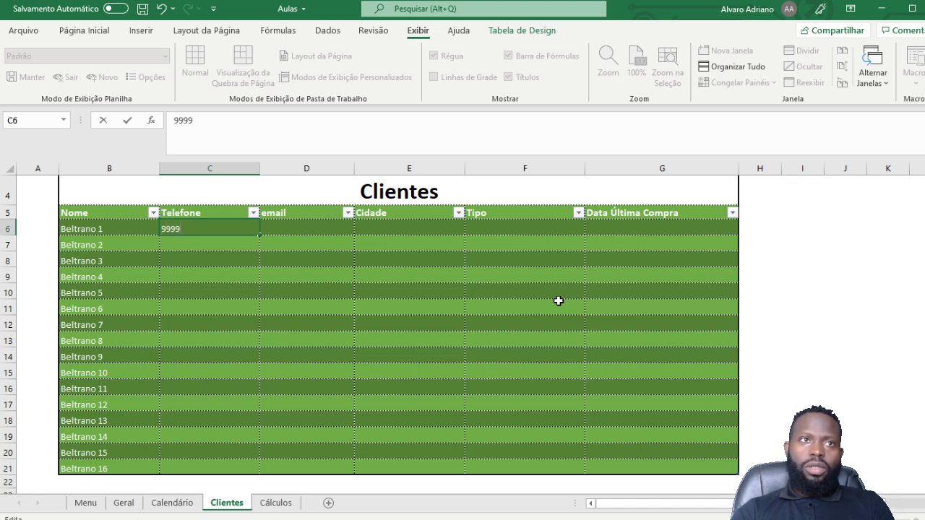
pyautogui.write('99')
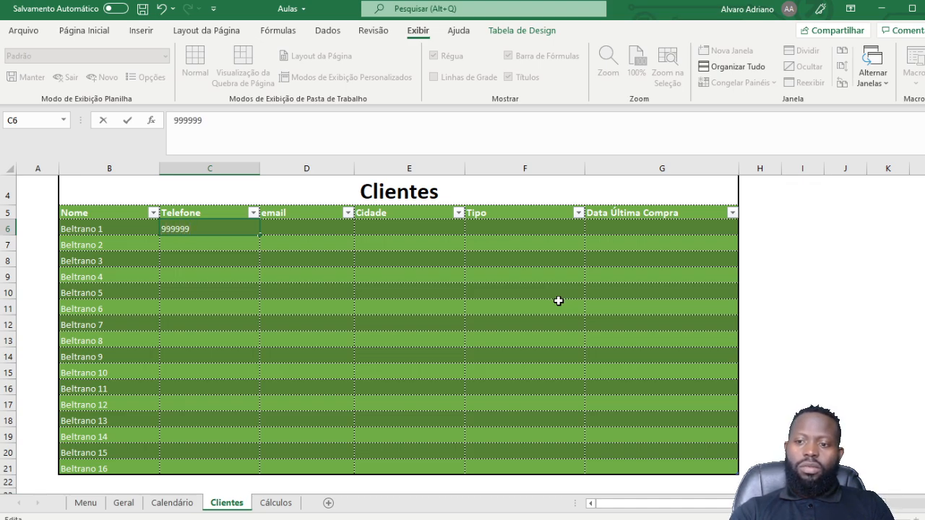
pyautogui.write('-9999')
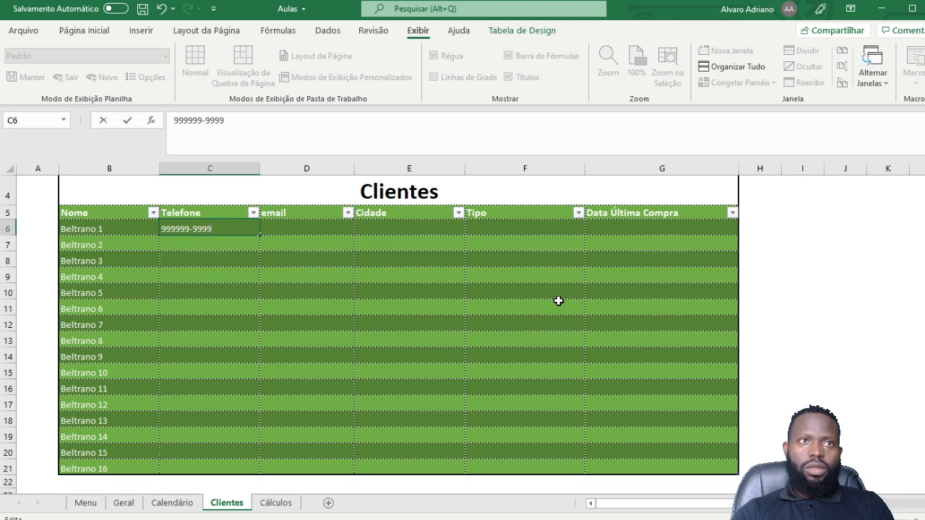
pyautogui.click(233, 240)
pyautogui.click(222, 229)
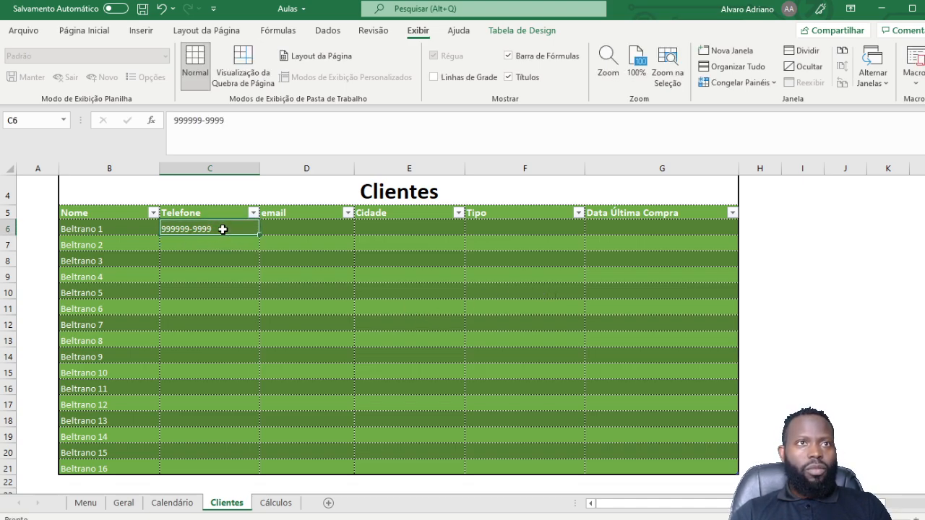
pyautogui.moveTo(259, 234); pyautogui.dragTo(246, 471)
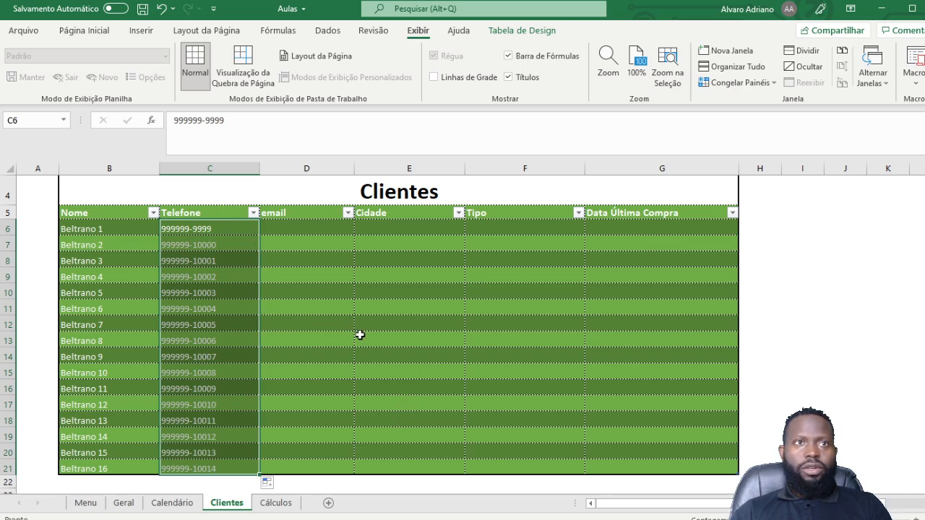
# Step: Enter a sample gmail.com e-mail address in D6 and copy it down to D21
pyautogui.click(295, 249)
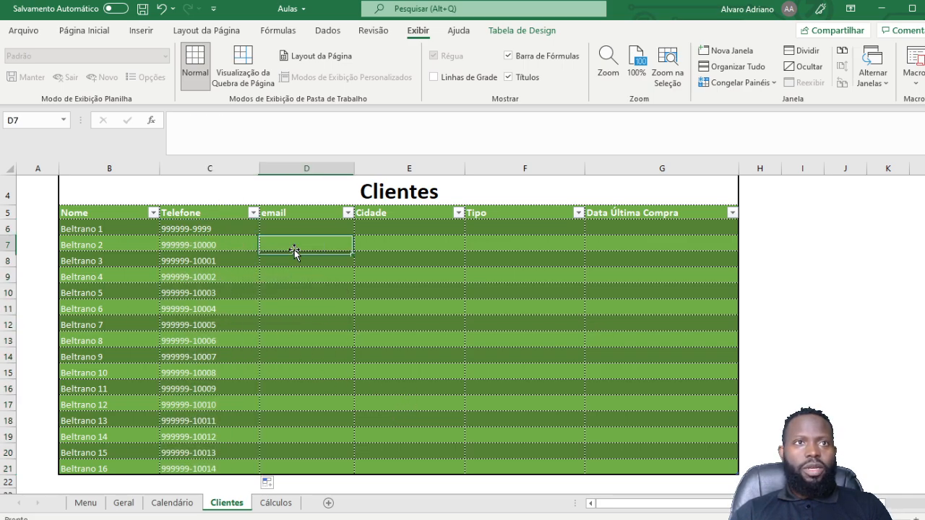
pyautogui.click(306, 226)
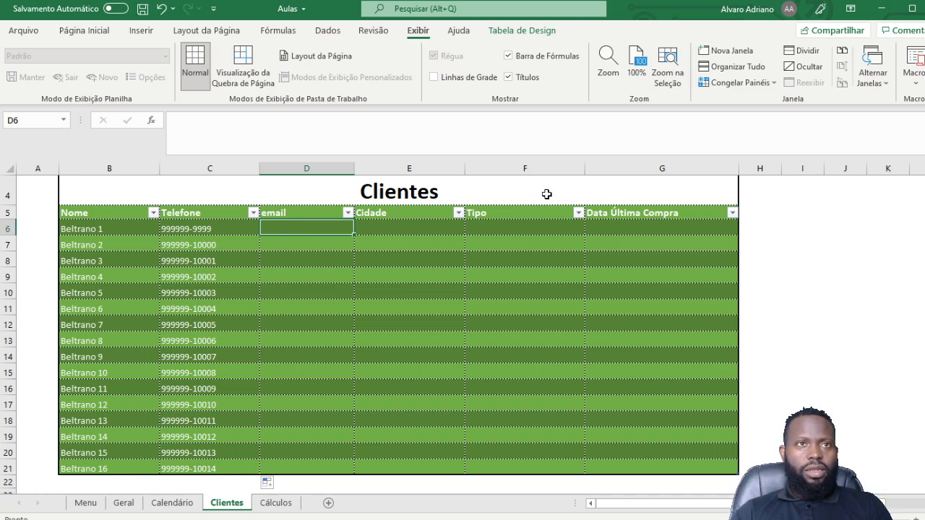
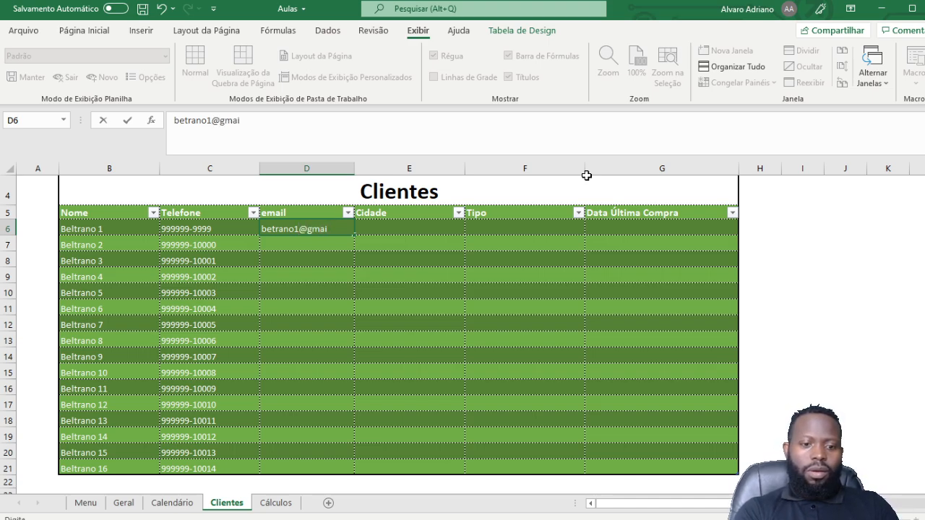
pyautogui.press('Return')
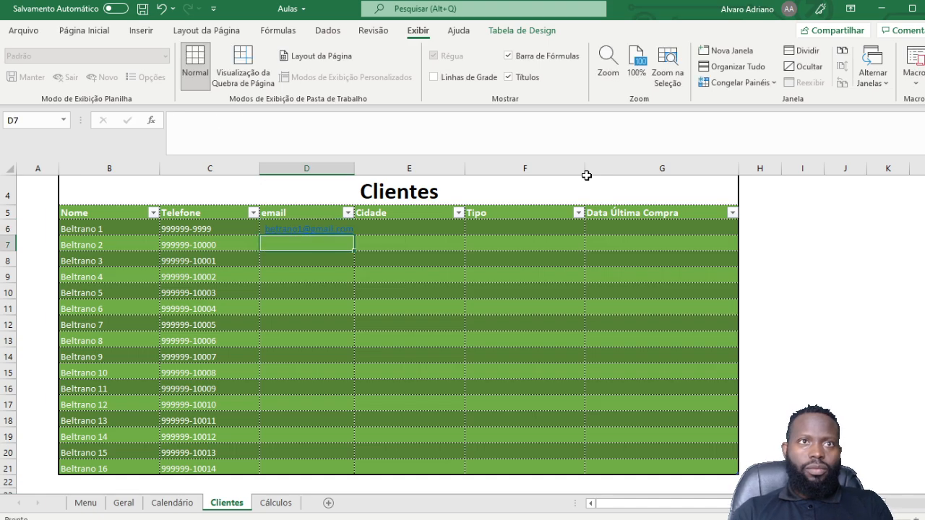
pyautogui.click(290, 213)
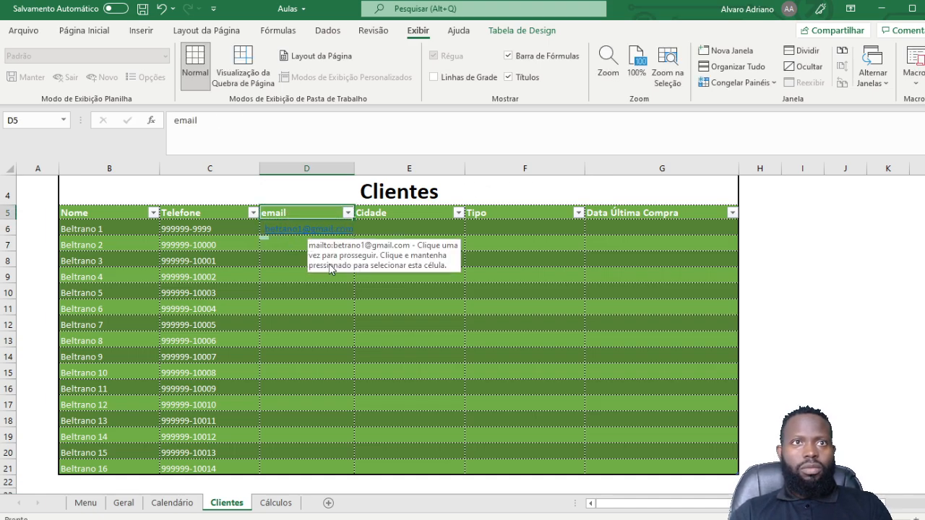
pyautogui.press('Down')
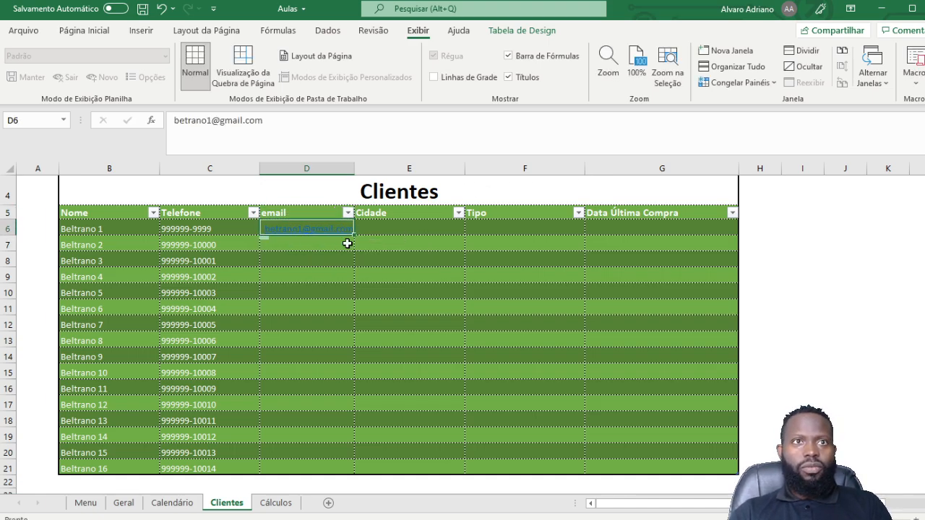
pyautogui.moveTo(354, 243); pyautogui.dragTo(343, 470)
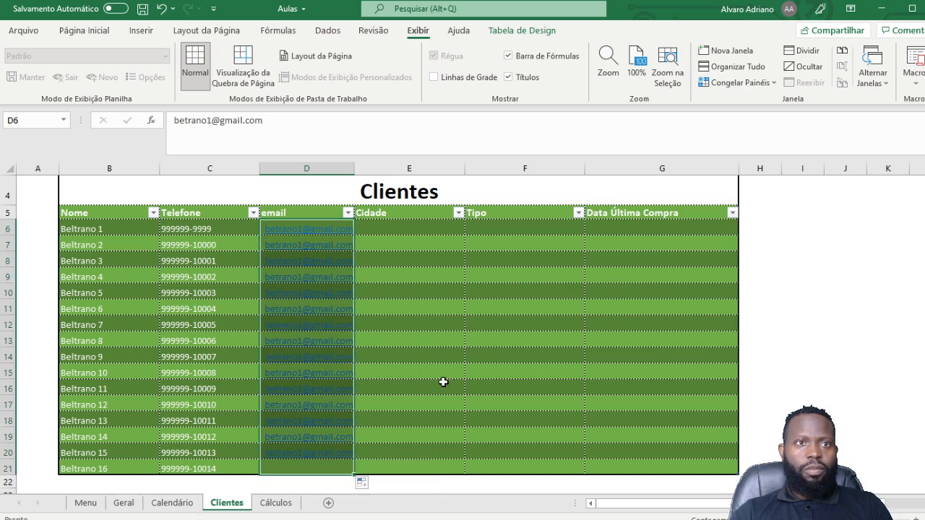
# Step: Enter Luanda, Lisboa, Berlin and Tokyo as the cities in E6:E9
pyautogui.click(408, 232)
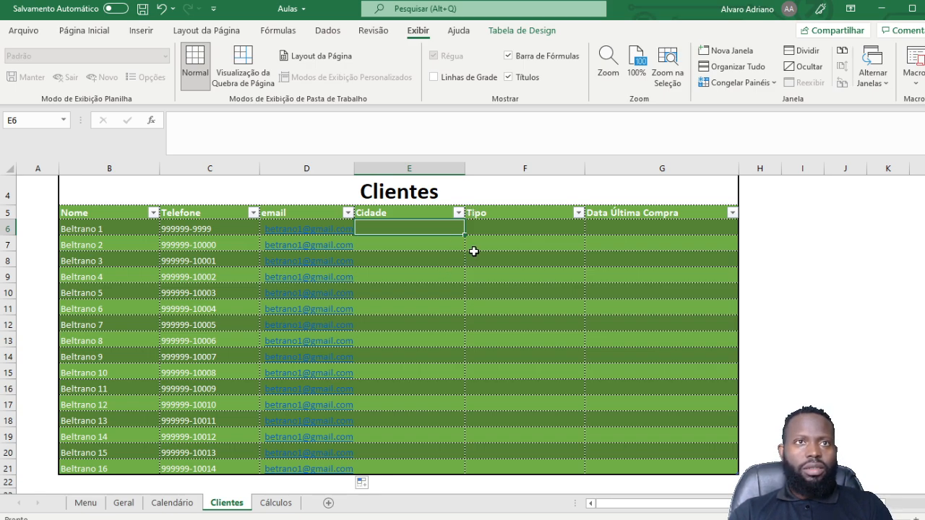
pyautogui.write('Lua')
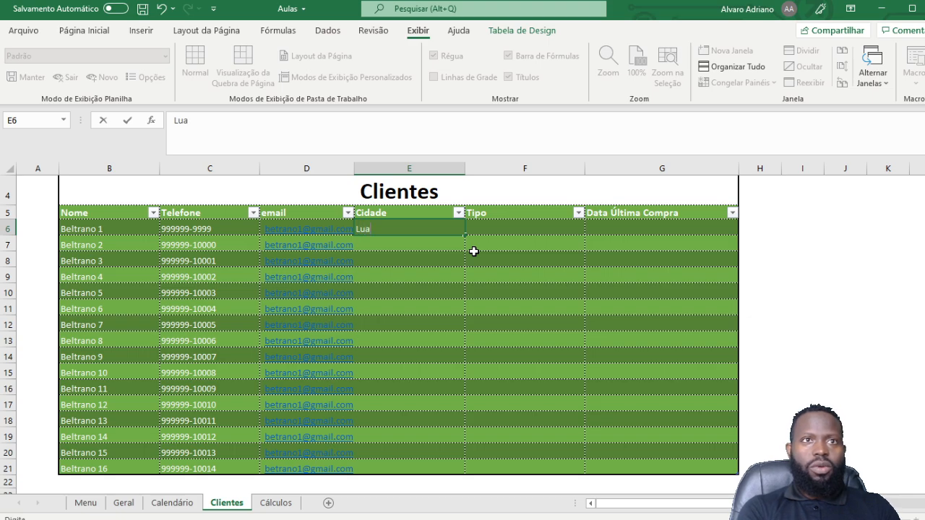
pyautogui.write('nda')
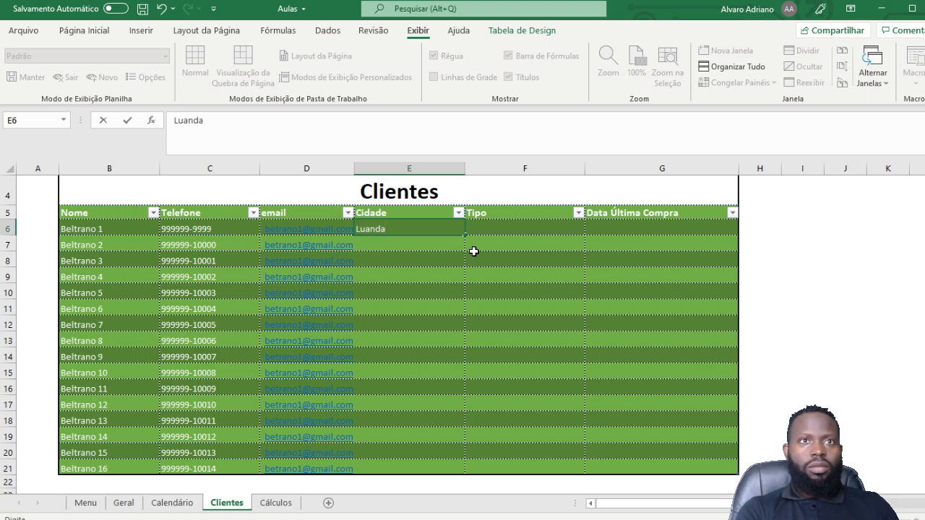
pyautogui.press('Return')
pyautogui.write('Lis')
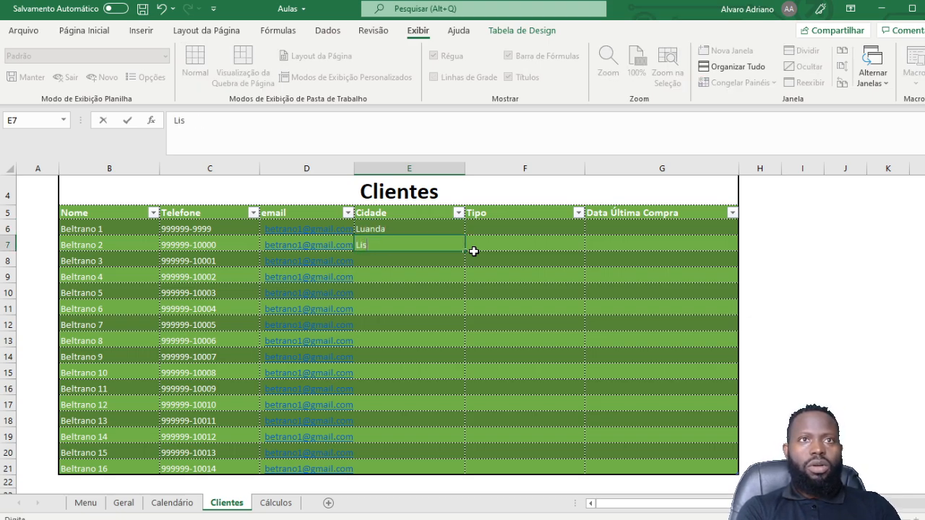
pyautogui.write('boa')
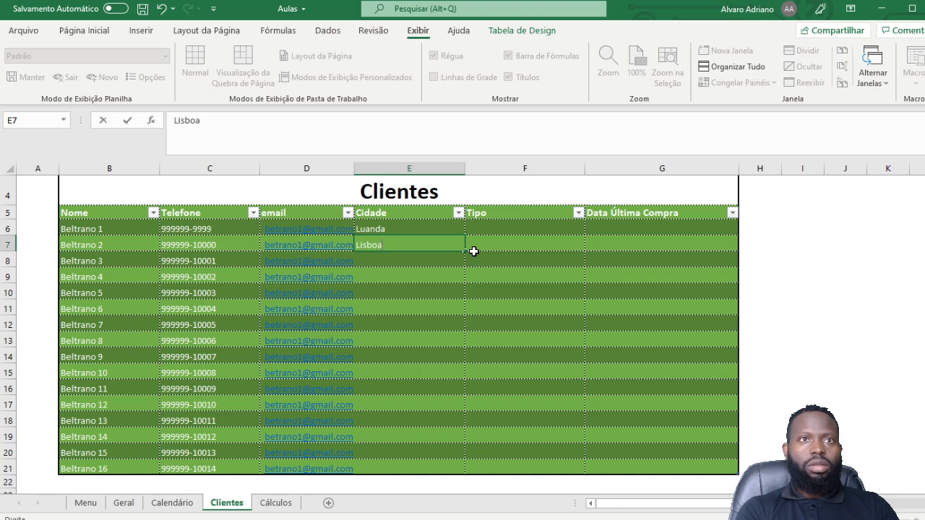
pyautogui.press('Return')
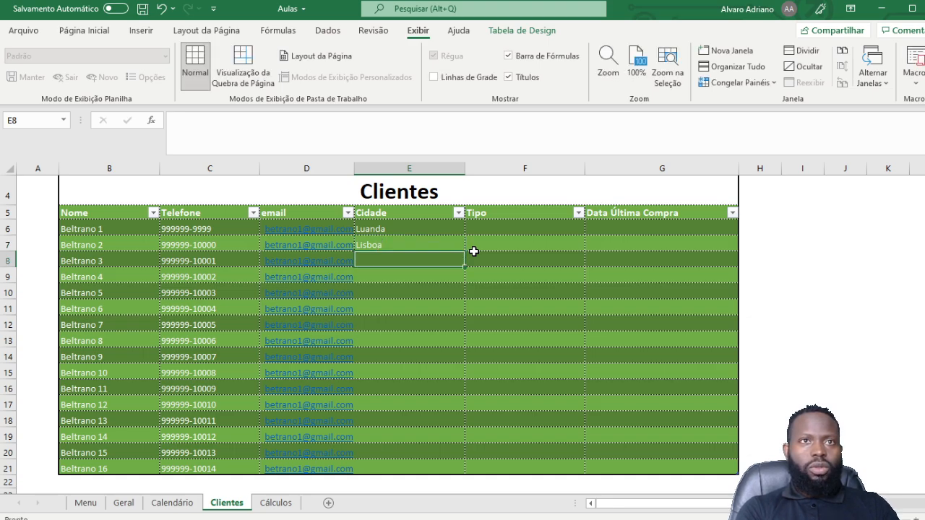
pyautogui.write('Berli')
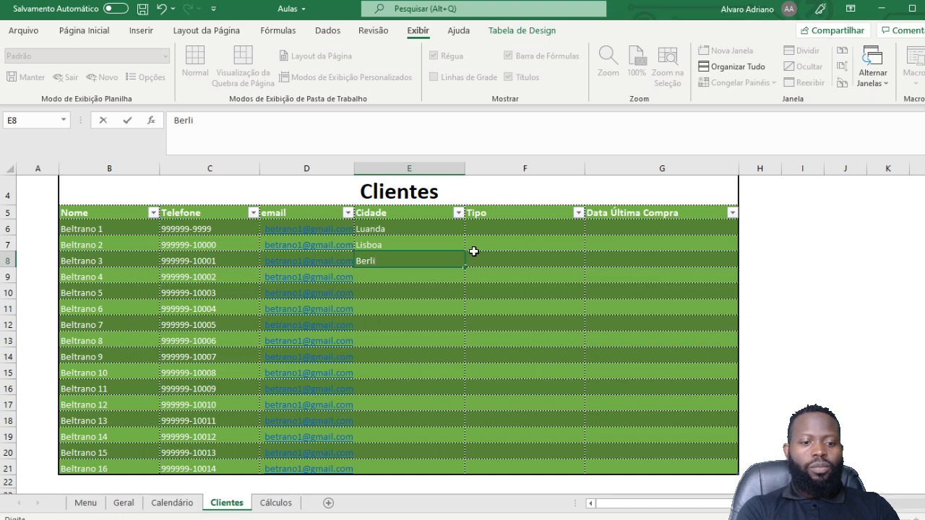
pyautogui.write('n')
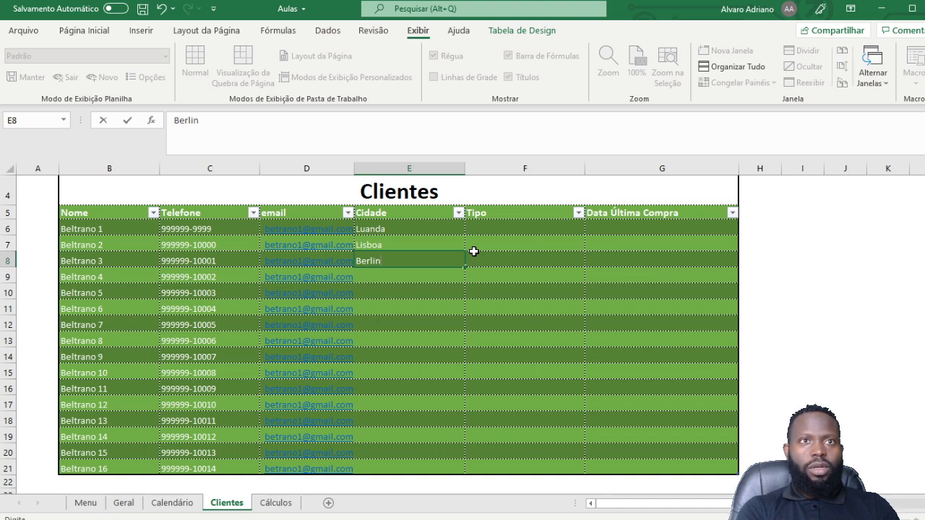
pyautogui.press('Return')
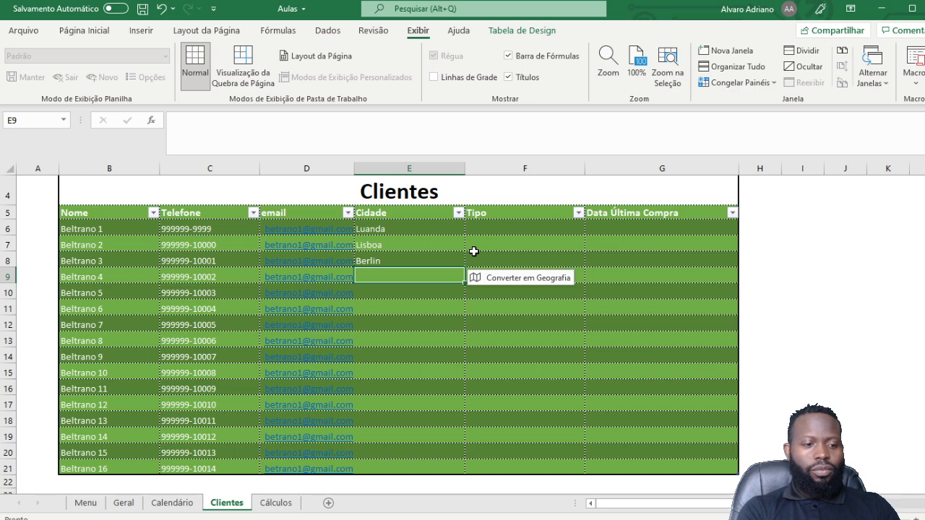
pyautogui.write('Tok')
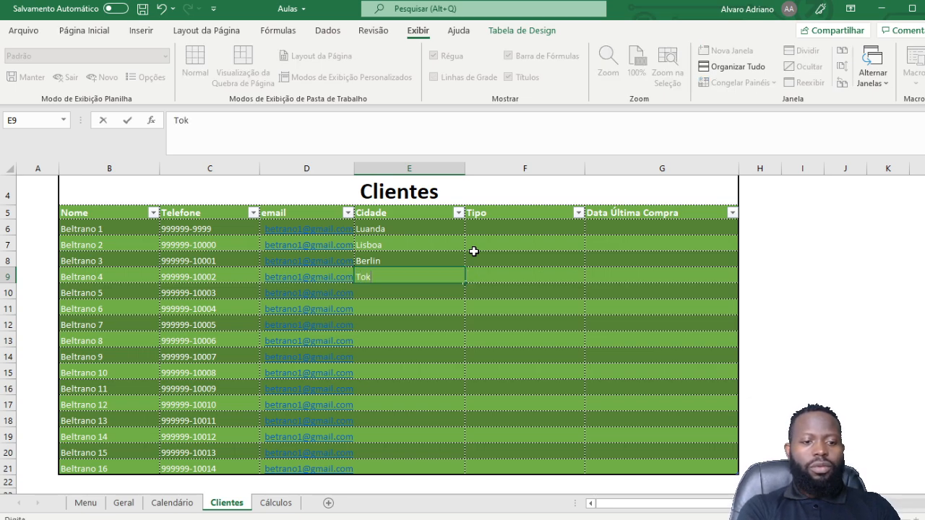
pyautogui.write('yo')
pyautogui.press('Return')
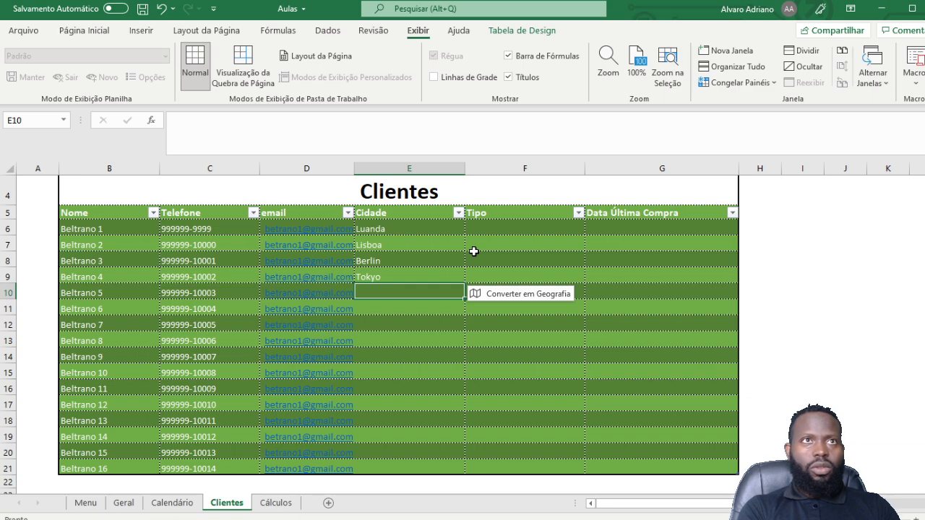
# Step: Add Brasilia, Cairo and Pretoria in E10:E12 and start typing Maputo in E13
pyautogui.write('B')
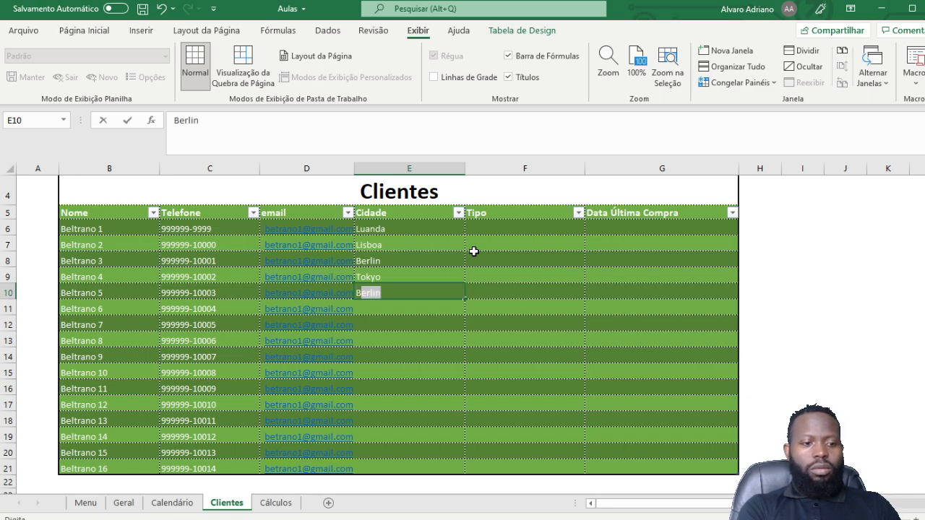
pyautogui.write('rasi')
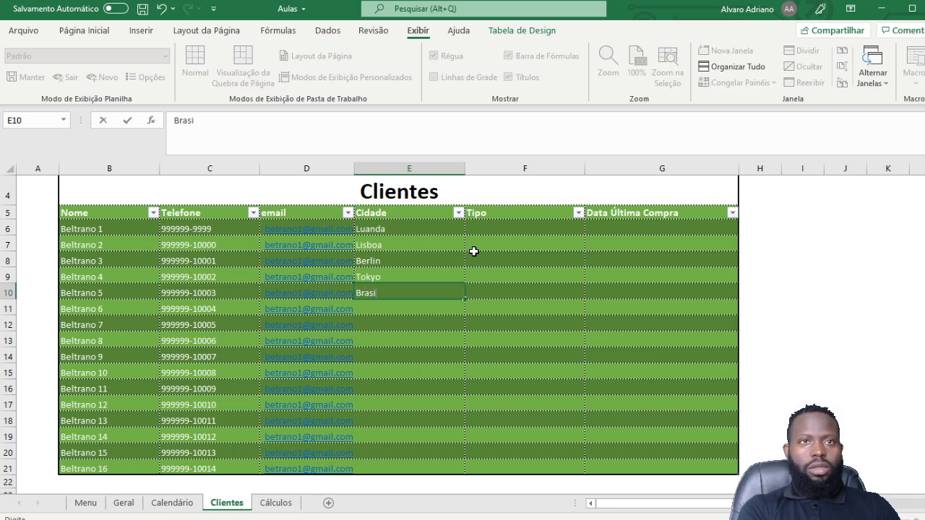
pyautogui.write('lia')
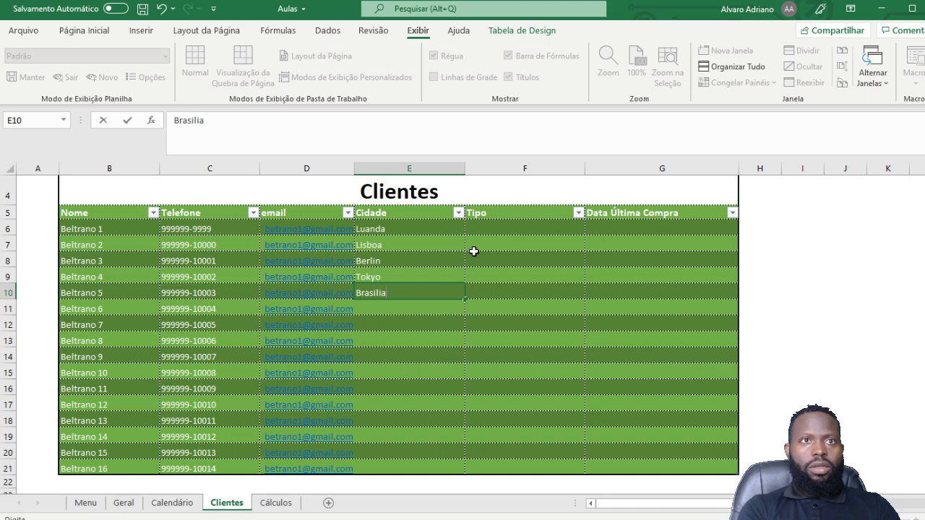
pyautogui.press('Return')
pyautogui.write('Cairo')
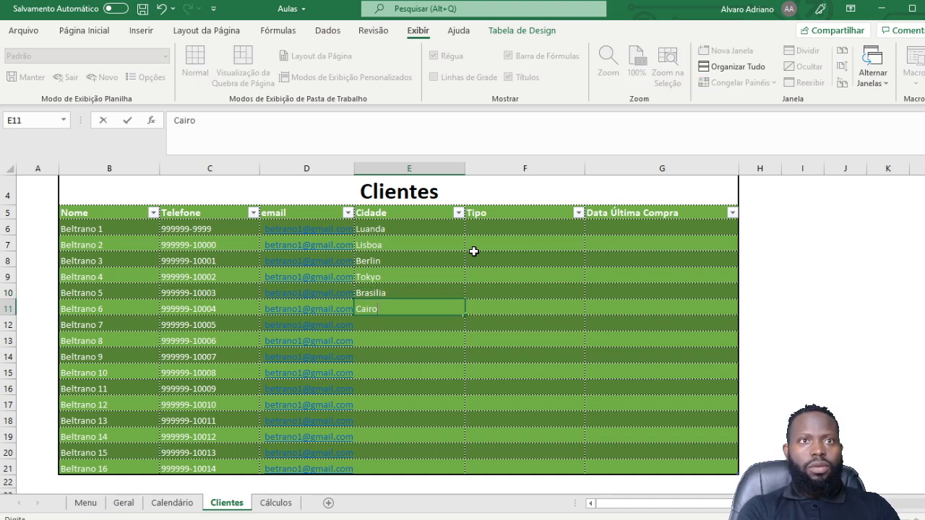
pyautogui.press('Return')
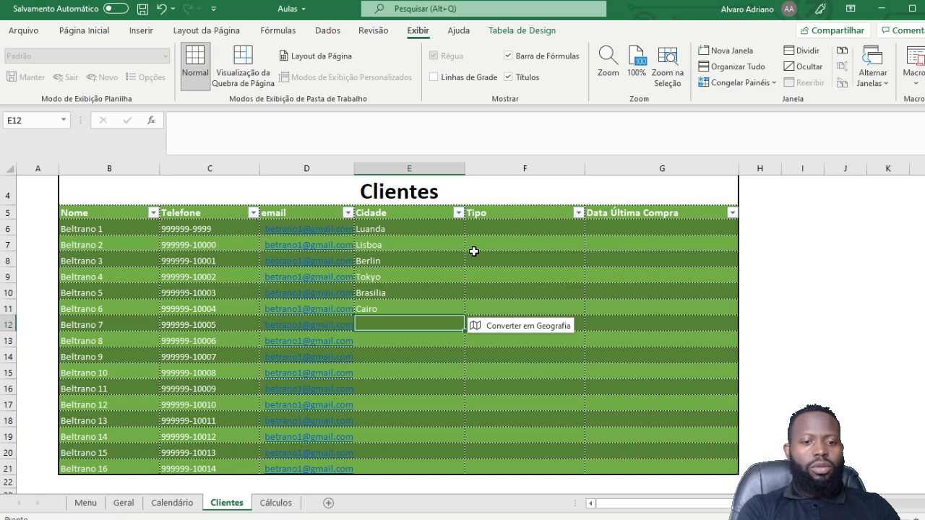
pyautogui.write('Pretoria')
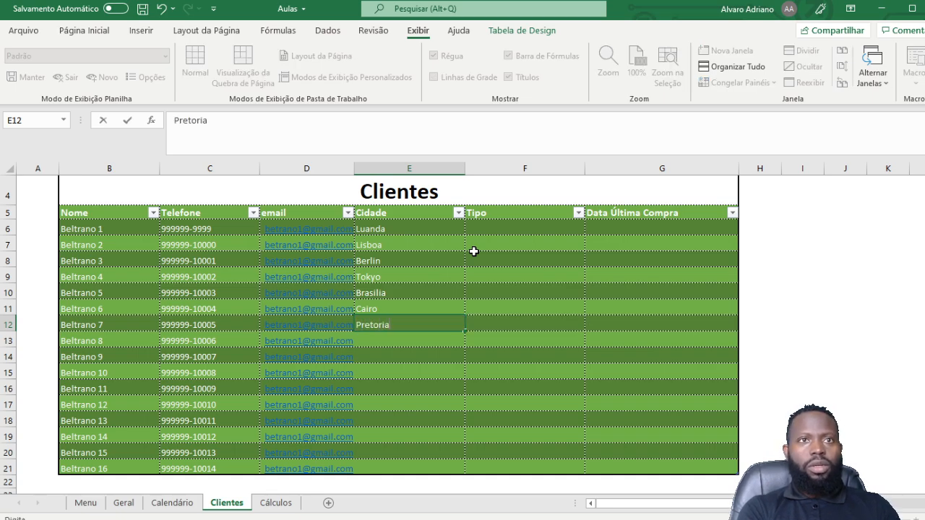
pyautogui.press('Return')
pyautogui.write('Matu')
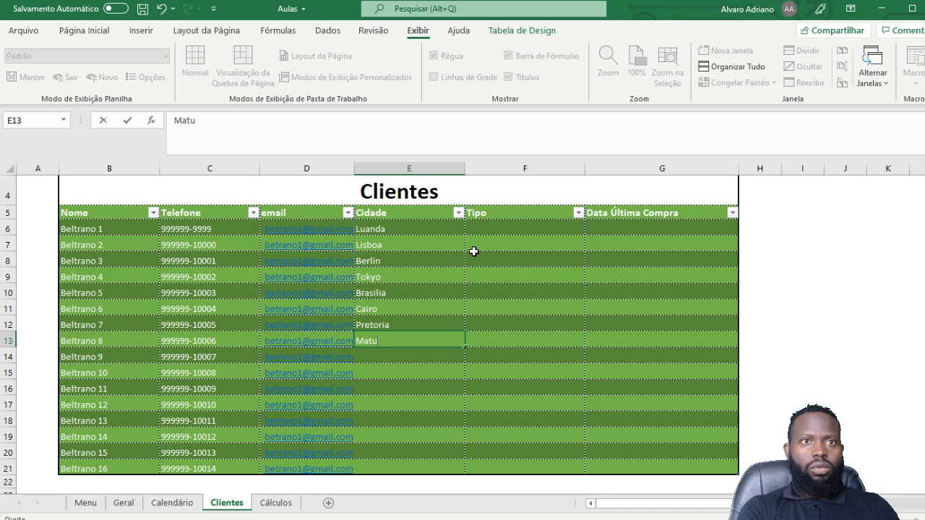
pyautogui.press('BackSpace')
pyautogui.press('BackSpace')
# Step: Finish Maputo in E13 and add Paris, Londres, Benguela and Curitiba in E14:E17
pyautogui.write('puto')
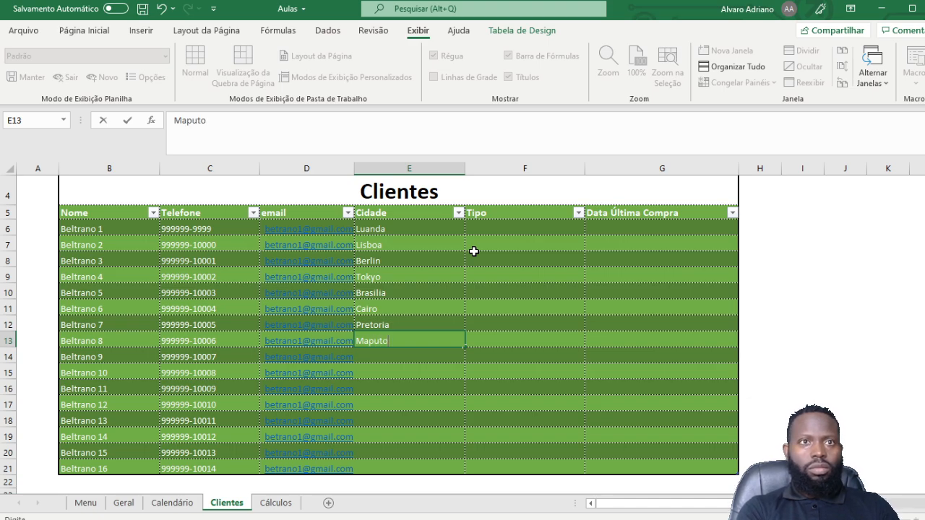
pyautogui.press('Return')
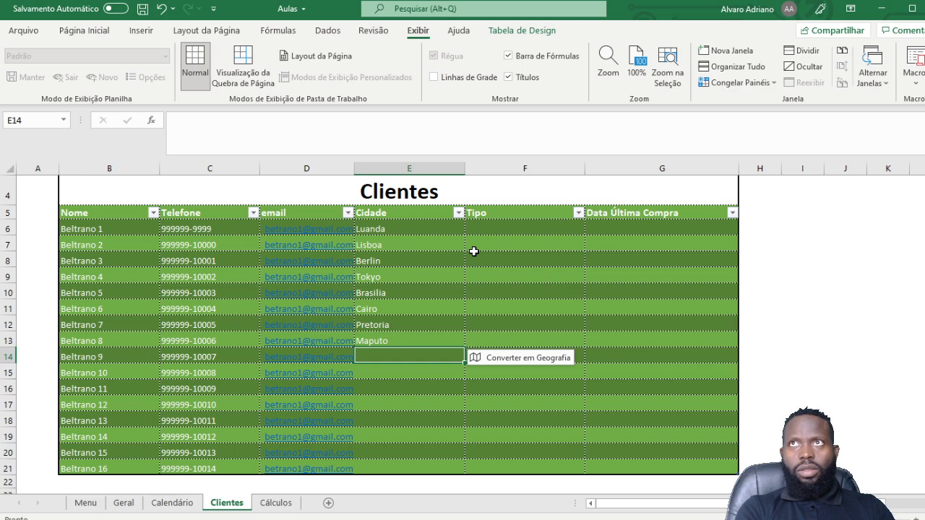
pyautogui.write('Pa')
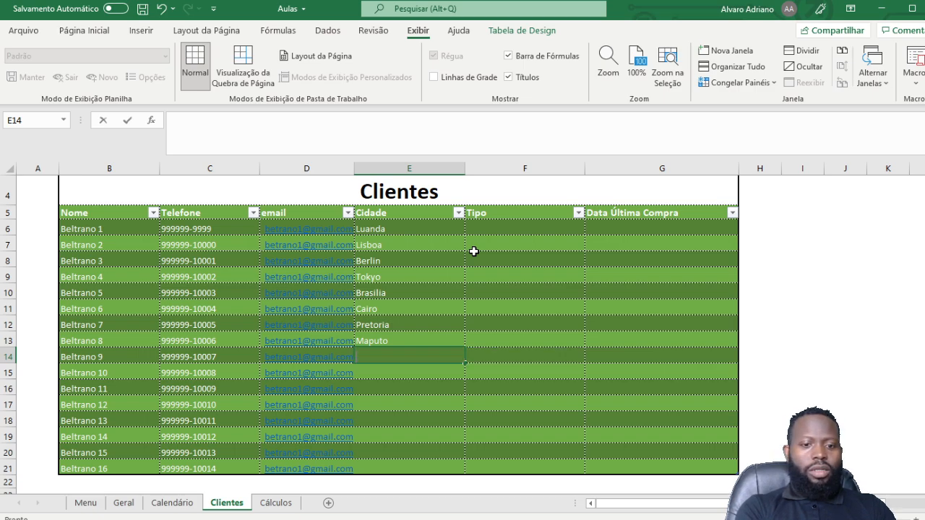
pyautogui.write('ris')
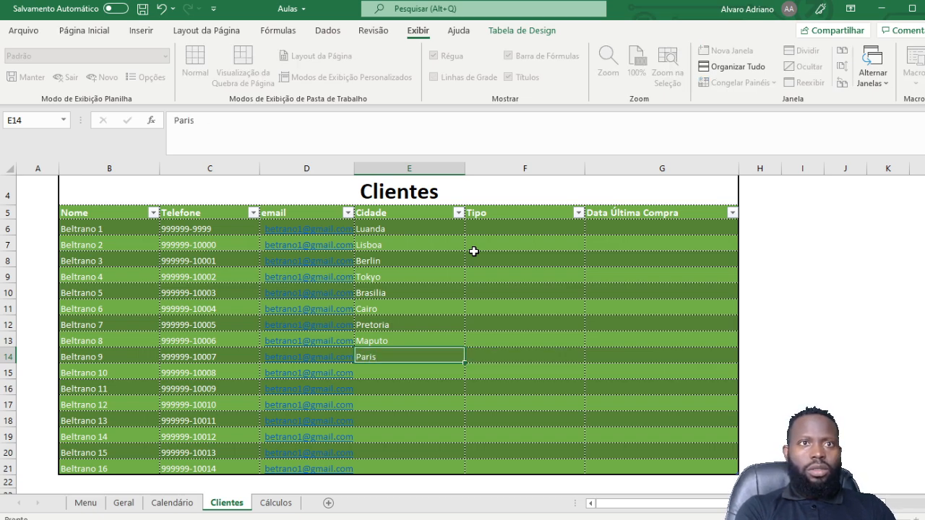
pyautogui.press('Return')
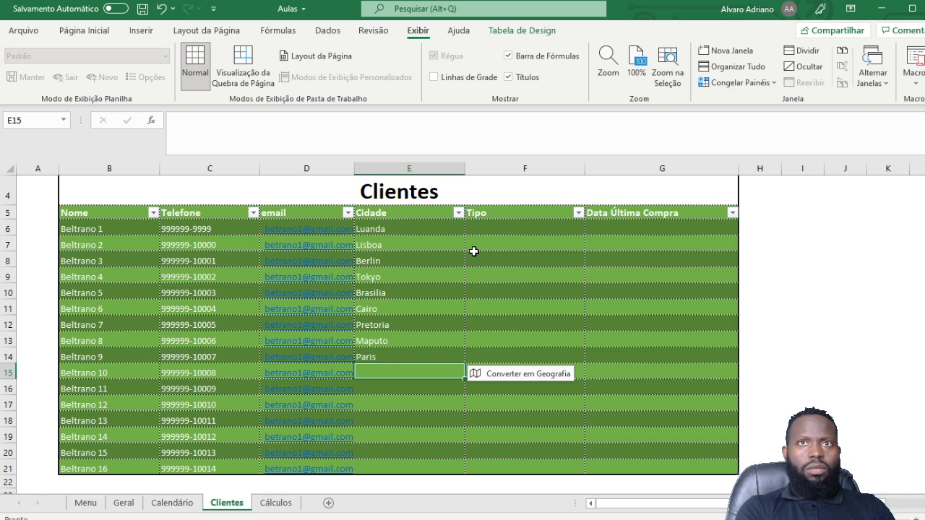
pyautogui.write('Lon')
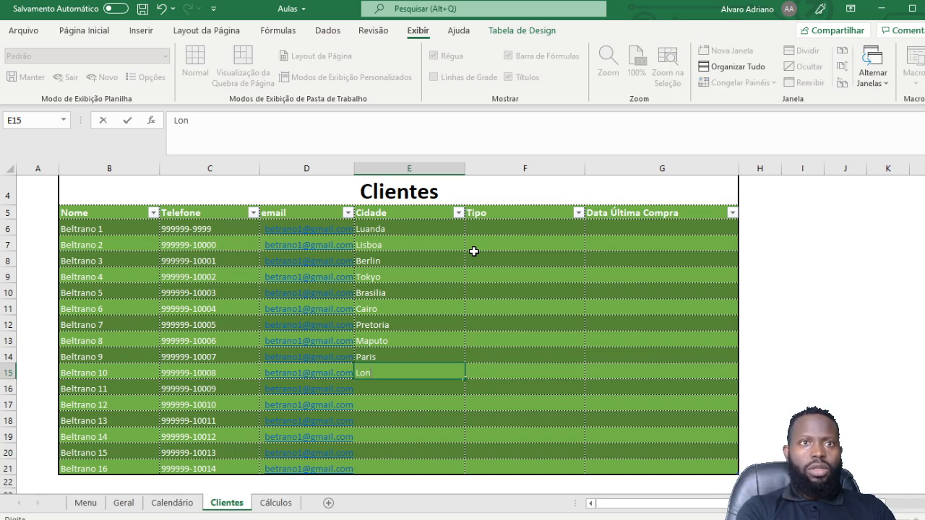
pyautogui.write('dres')
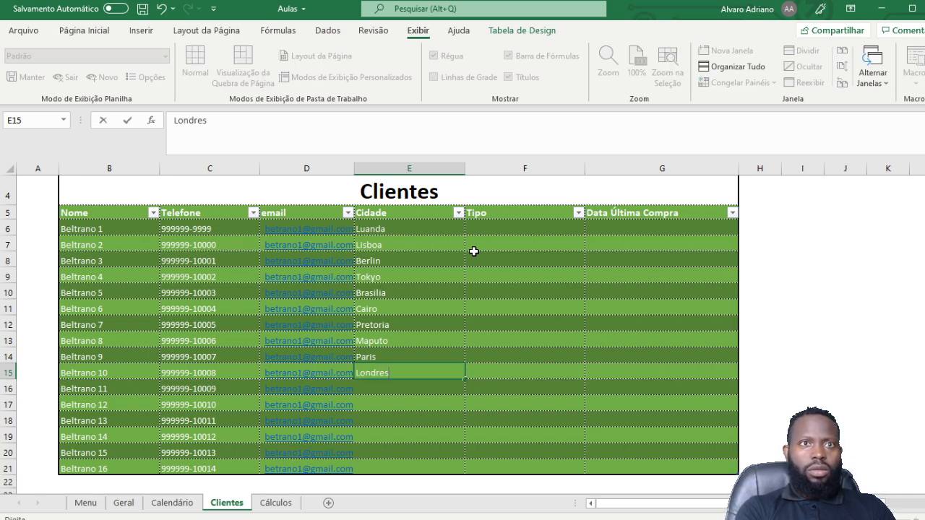
pyautogui.press('Return')
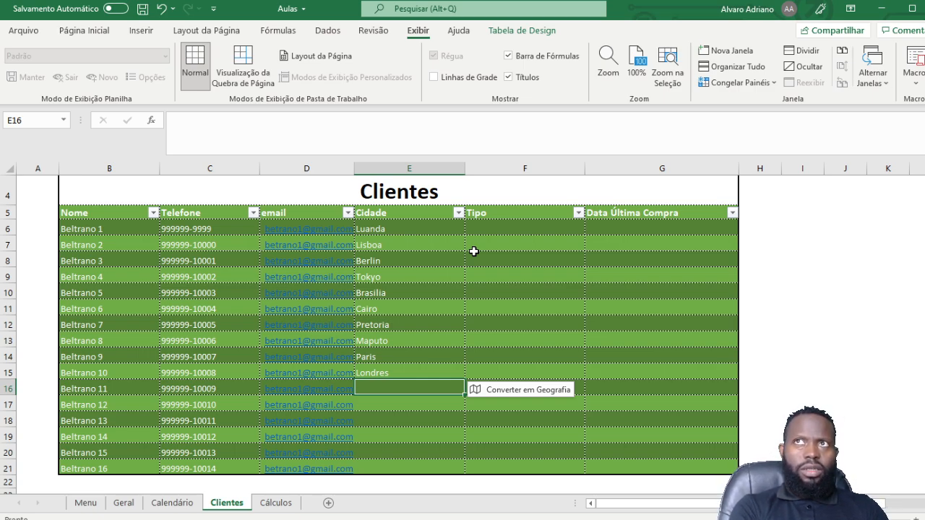
pyautogui.write('B')
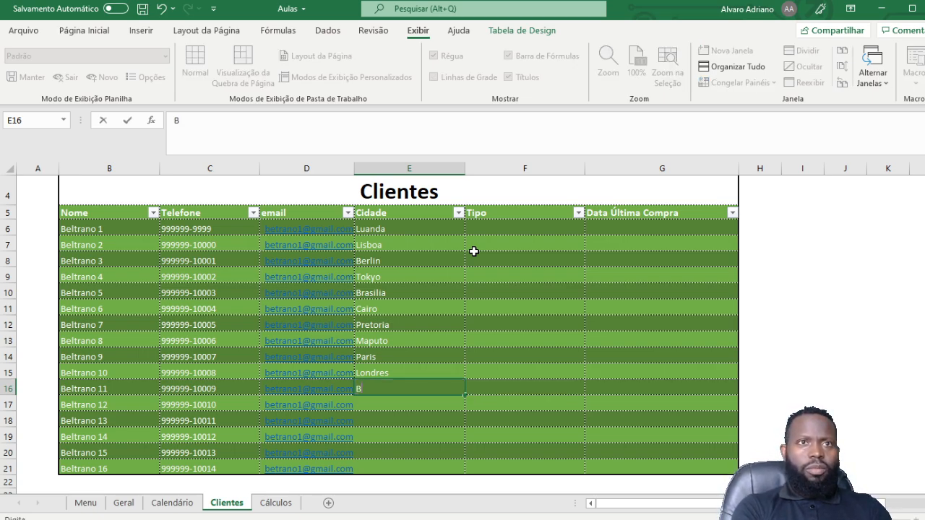
pyautogui.write('enguela')
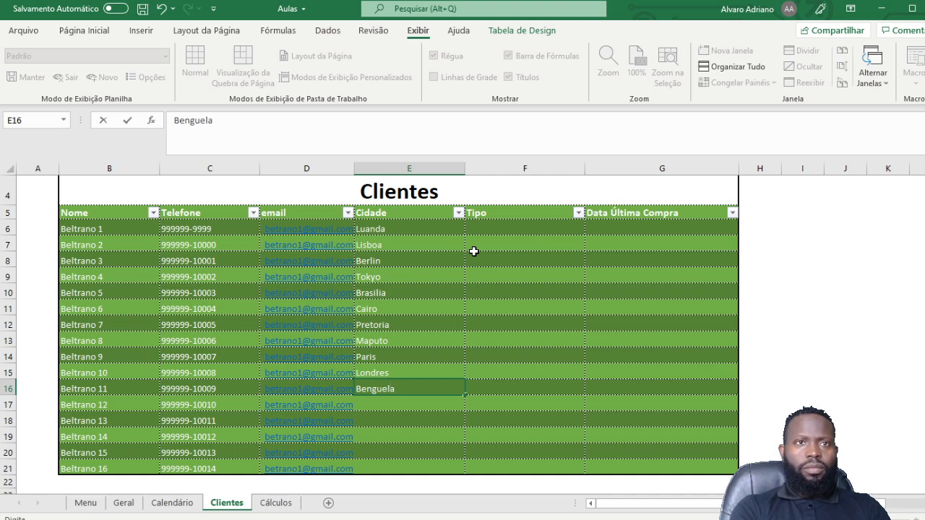
pyautogui.press('Return')
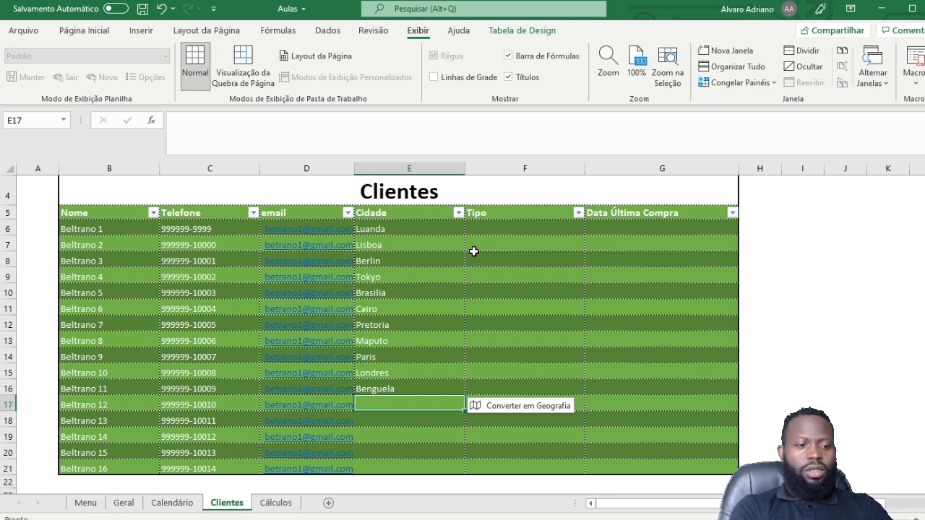
pyautogui.write('Cu')
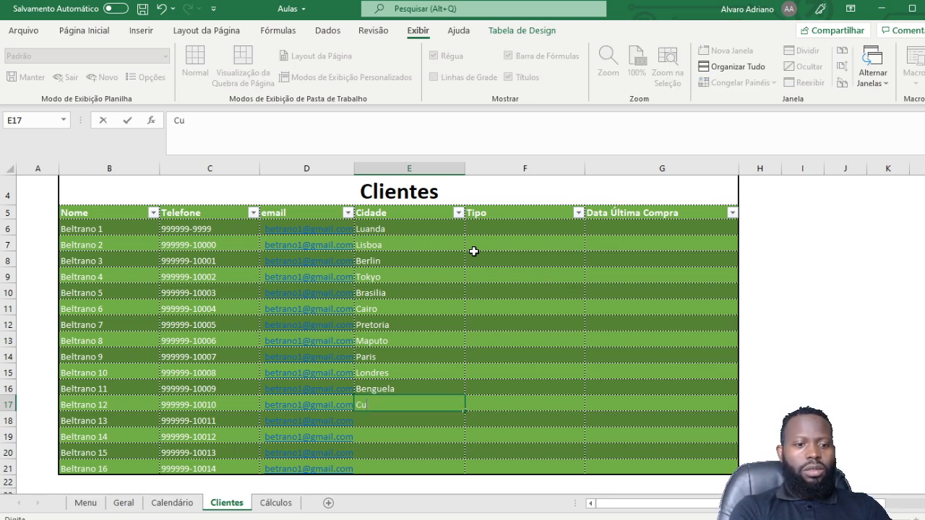
pyautogui.write('ritiba')
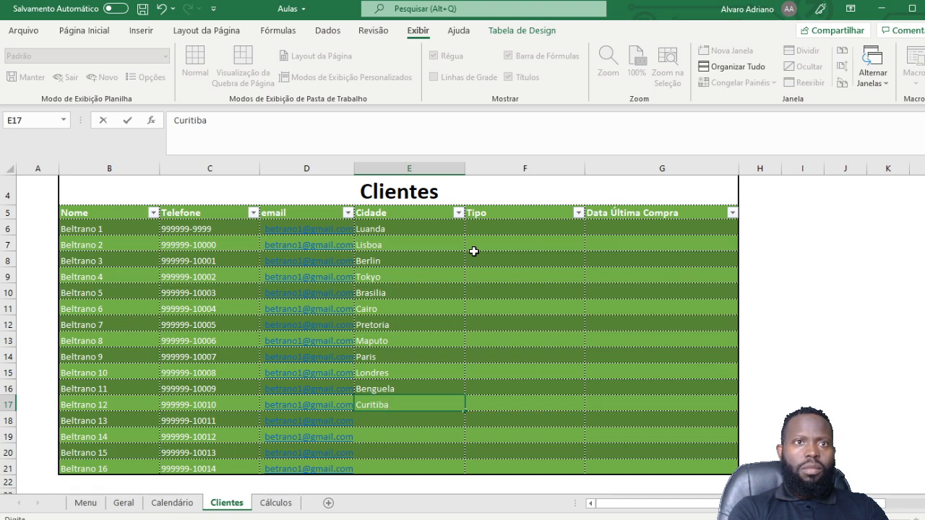
pyautogui.press('Return')
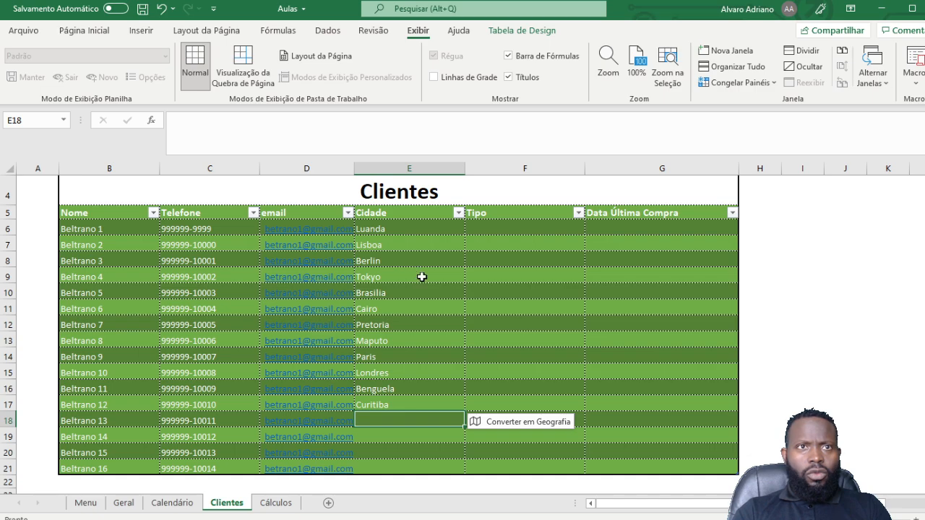
# Step: Enter Huambo, Porto, Bié and Rio de Janeiro as the cities in E18:E21
pyautogui.scroll(-1, 433, 336)
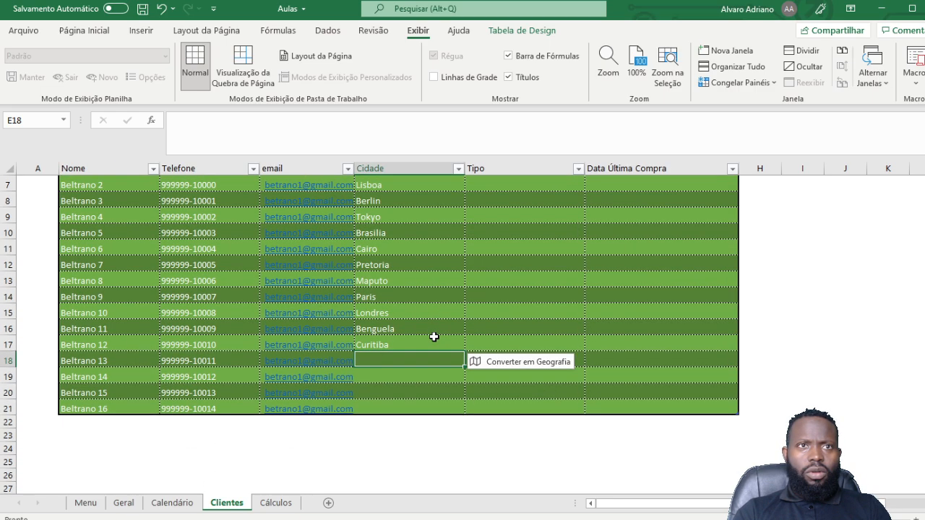
pyautogui.write('H')
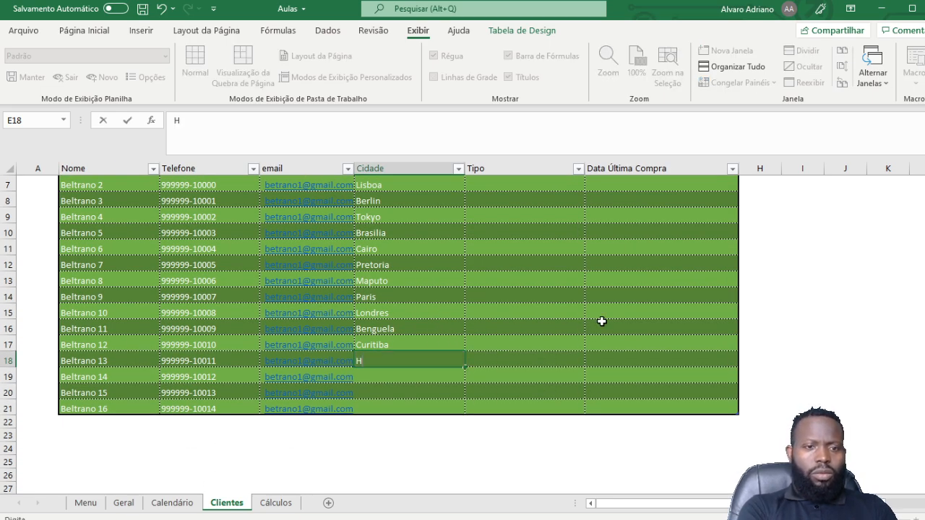
pyautogui.write('uambo')
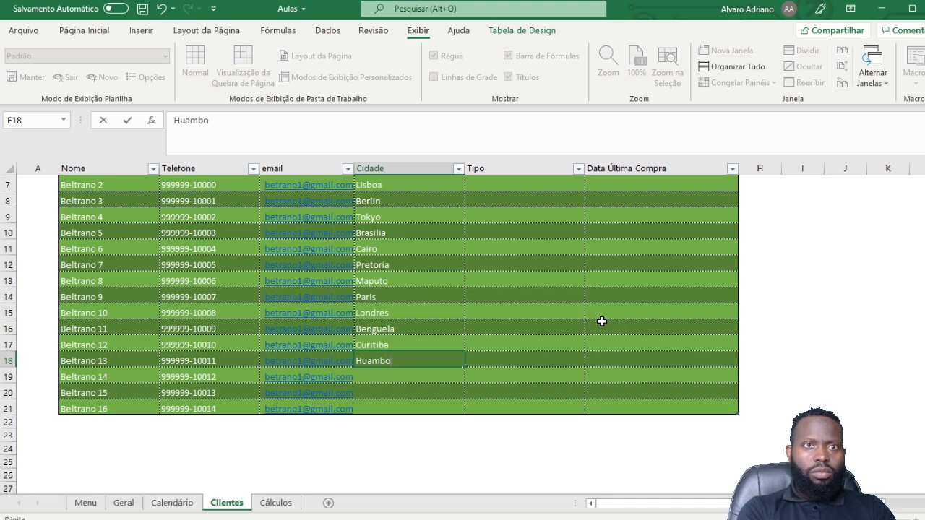
pyautogui.press('Return')
pyautogui.write('Porto')
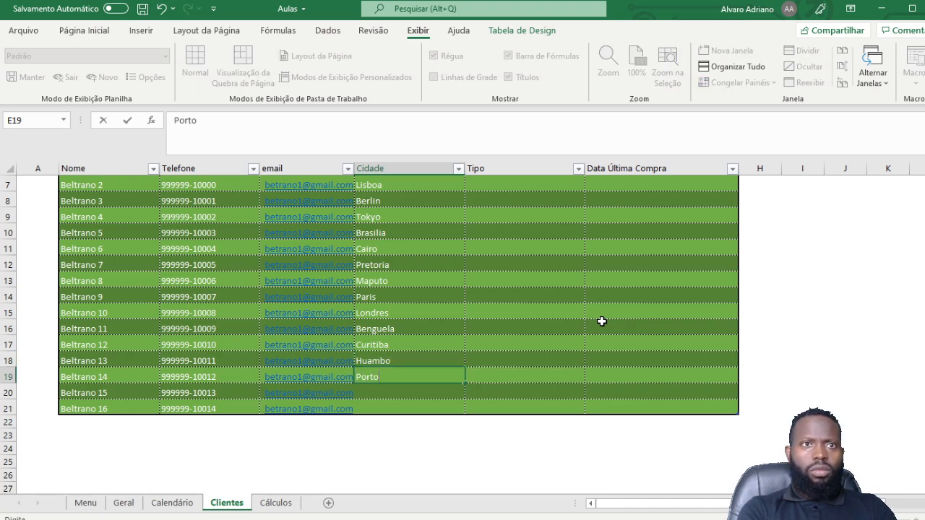
pyautogui.press('Return')
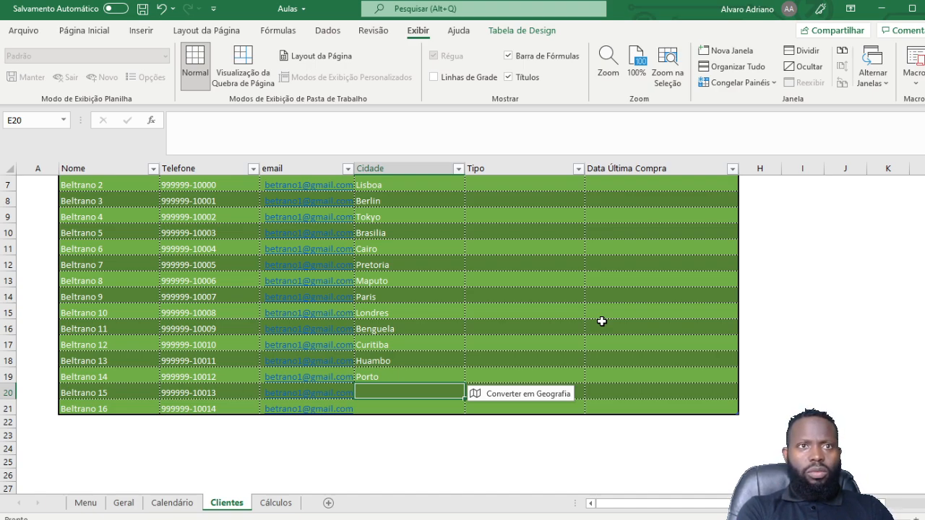
pyautogui.write('Bi')
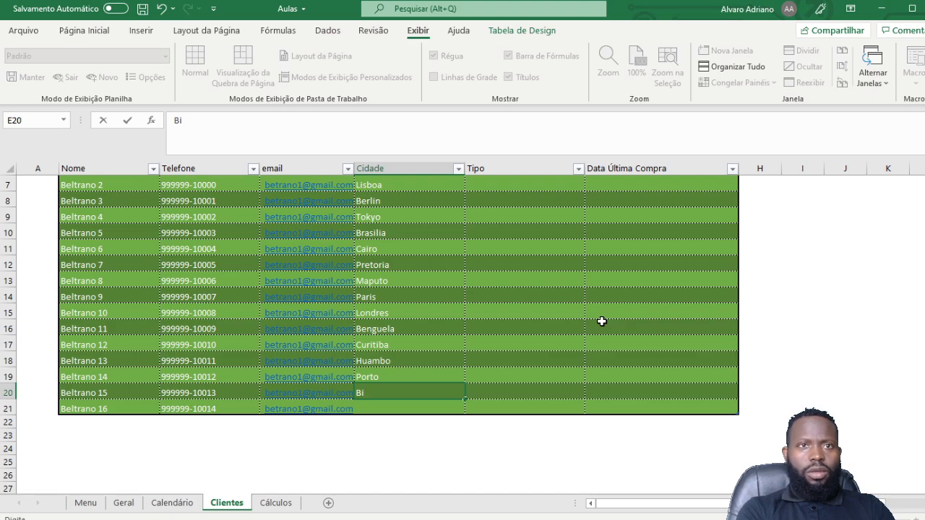
pyautogui.write('é')
pyautogui.press('Return')
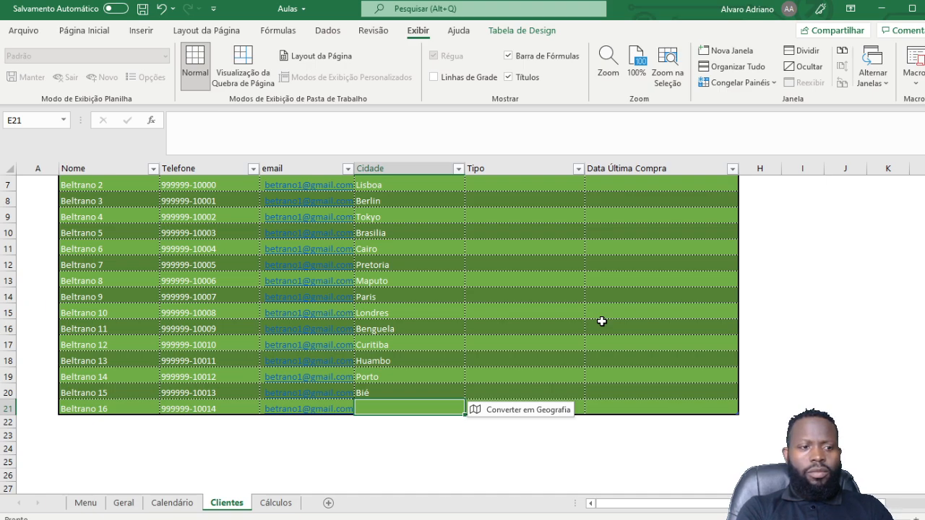
pyautogui.write('Zan')
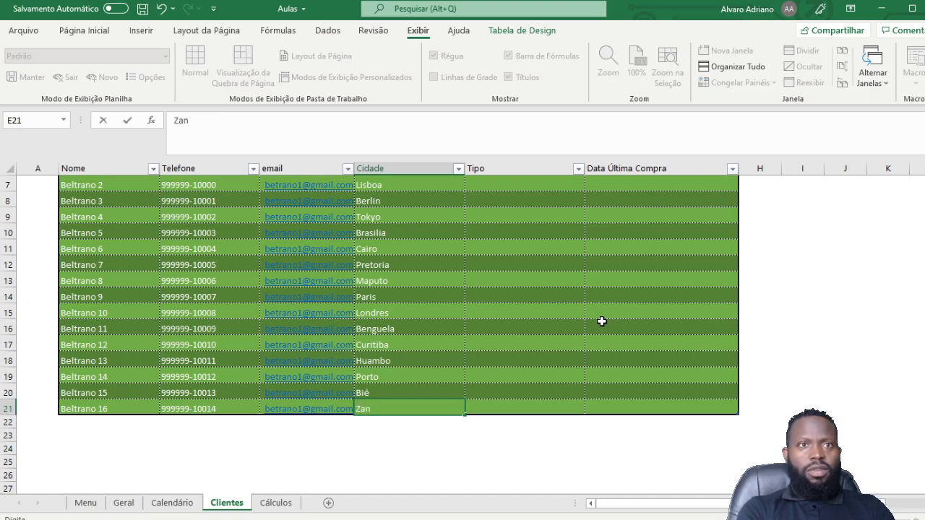
pyautogui.press('BackSpace')
pyautogui.press('BackSpace')
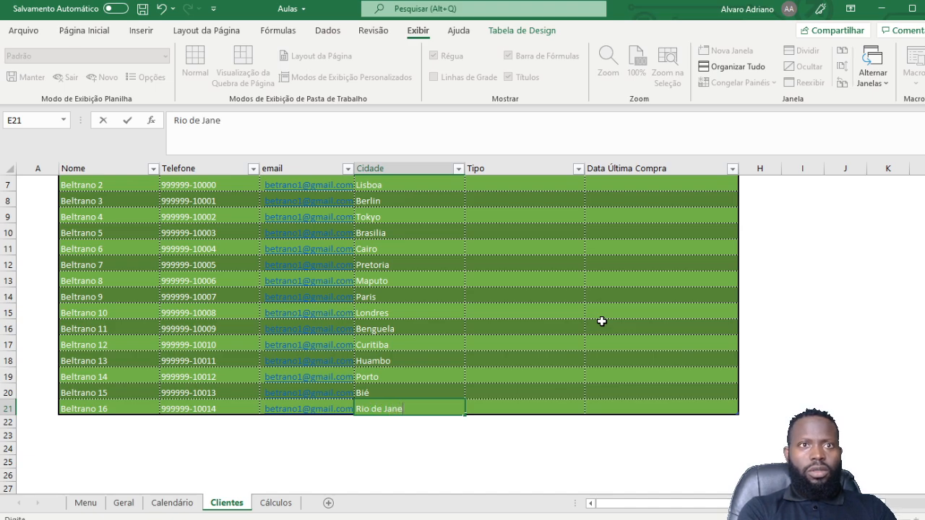
pyautogui.write('o')
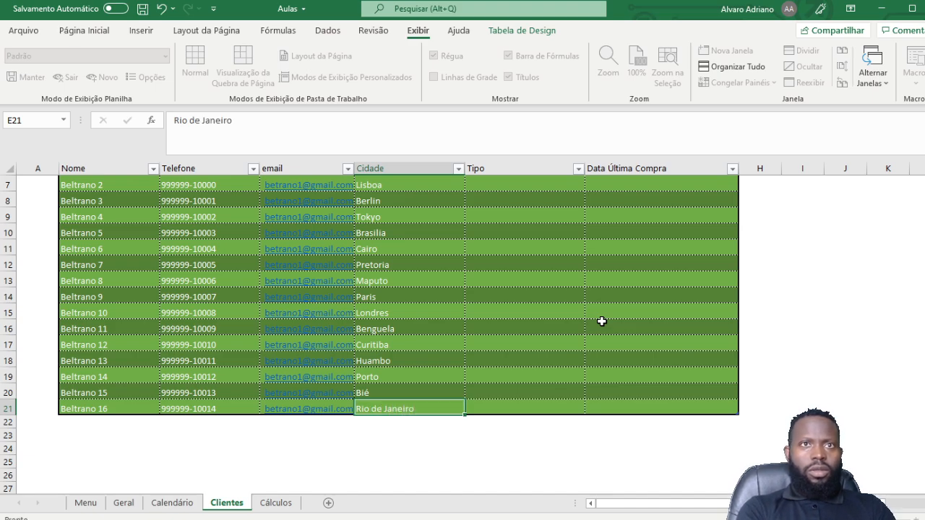
pyautogui.press('Return')
pyautogui.scroll(2, 643, 289)
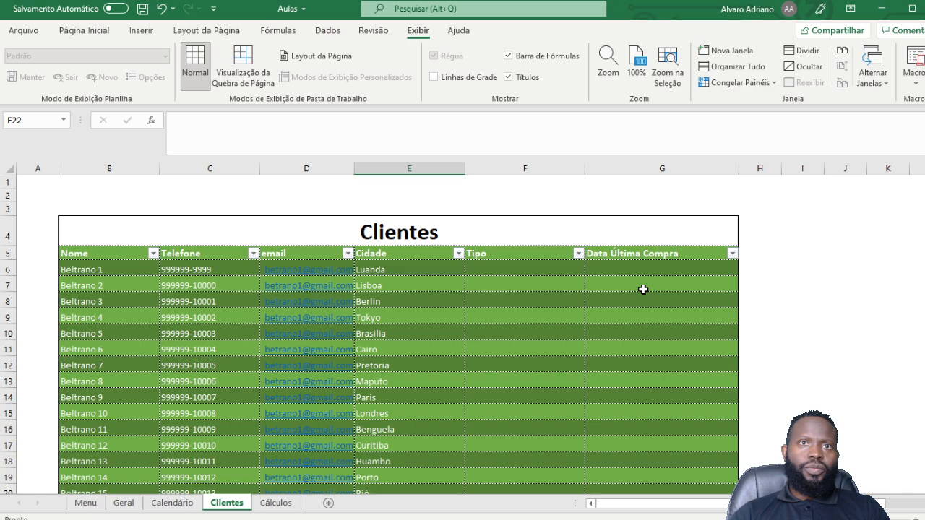
# Step: Type PJ in F6 and PF in F7, then fill the alternating pattern down to row 21
pyautogui.click(499, 269)
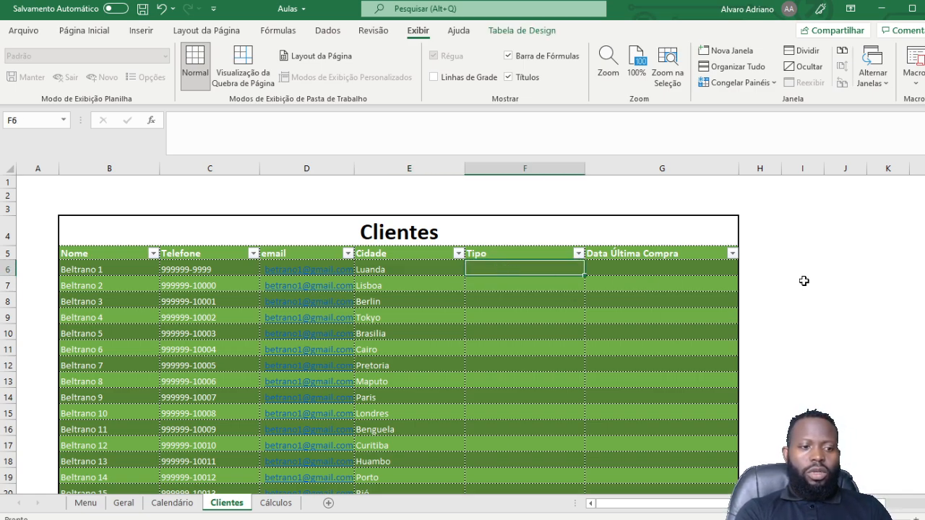
pyautogui.write('PJ')
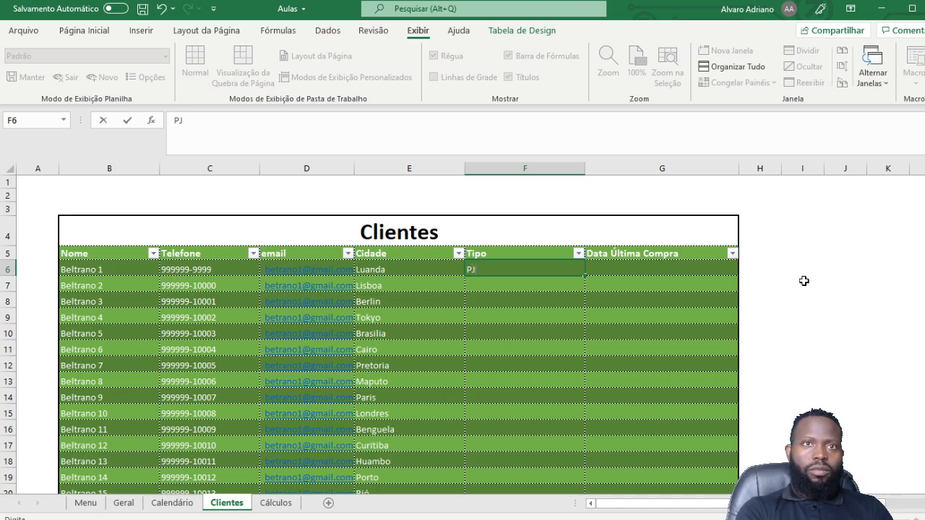
pyautogui.press('Return')
pyautogui.write('P')
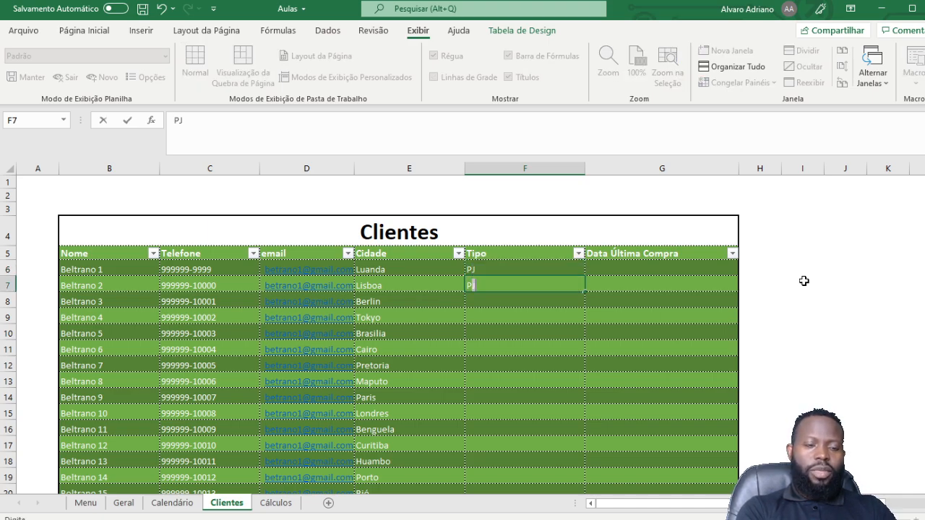
pyautogui.write('F')
pyautogui.press('Return')
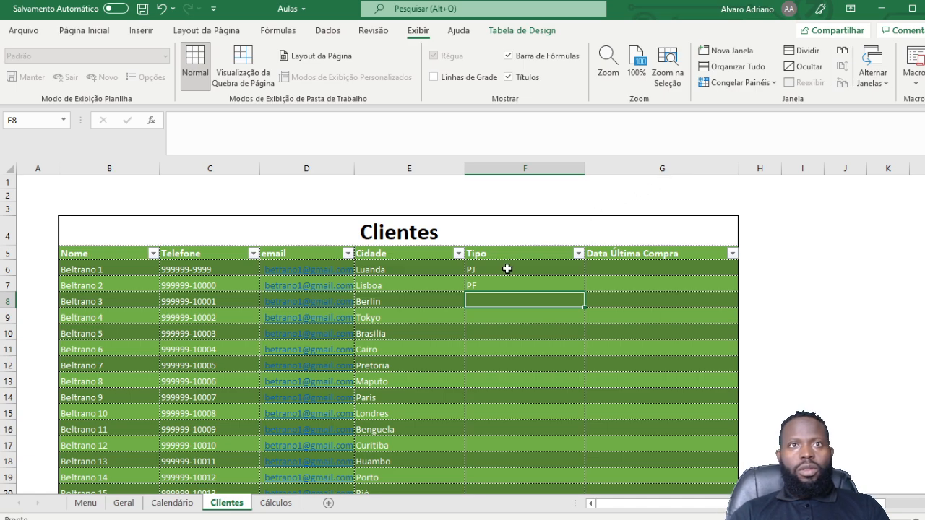
pyautogui.click(506, 268)
pyautogui.moveTo(498, 283); pyautogui.dragTo(523, 291)
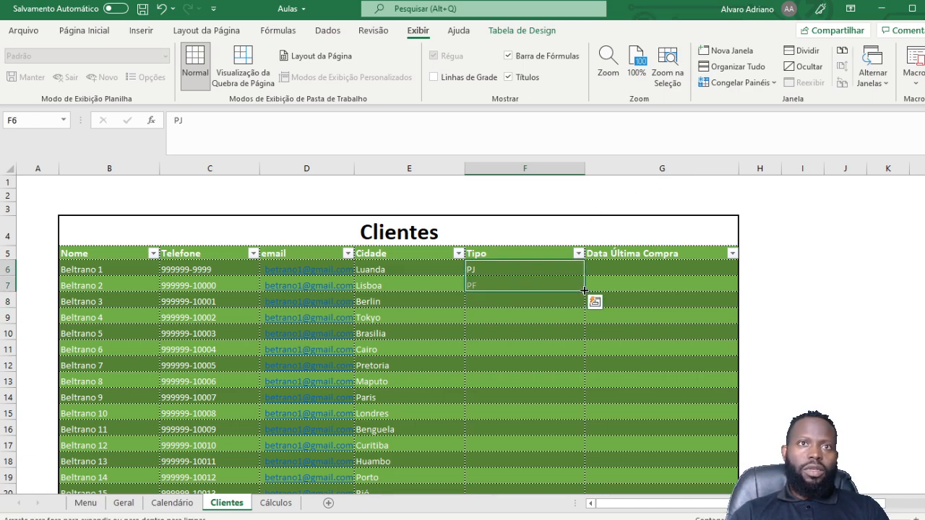
pyautogui.moveTo(584, 292); pyautogui.dragTo(567, 481)
pyautogui.scroll(1, 656, 362)
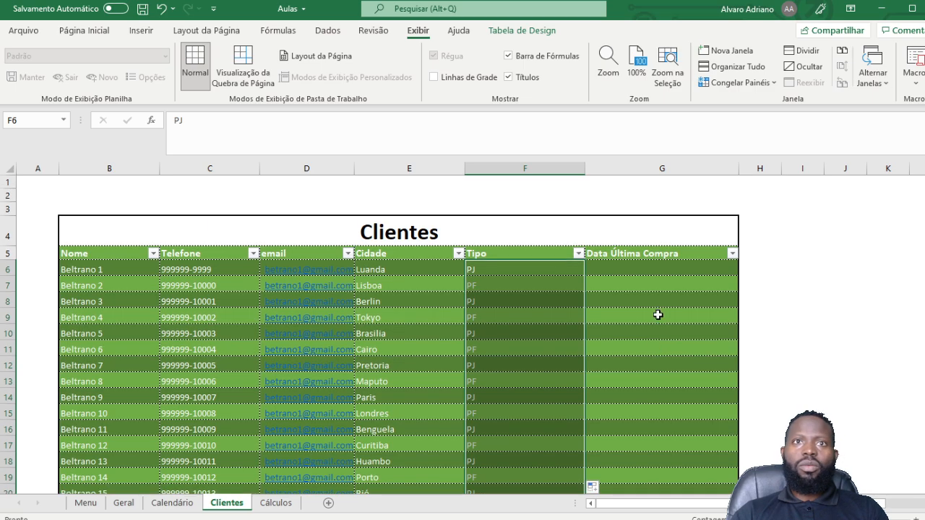
pyautogui.click(628, 269)
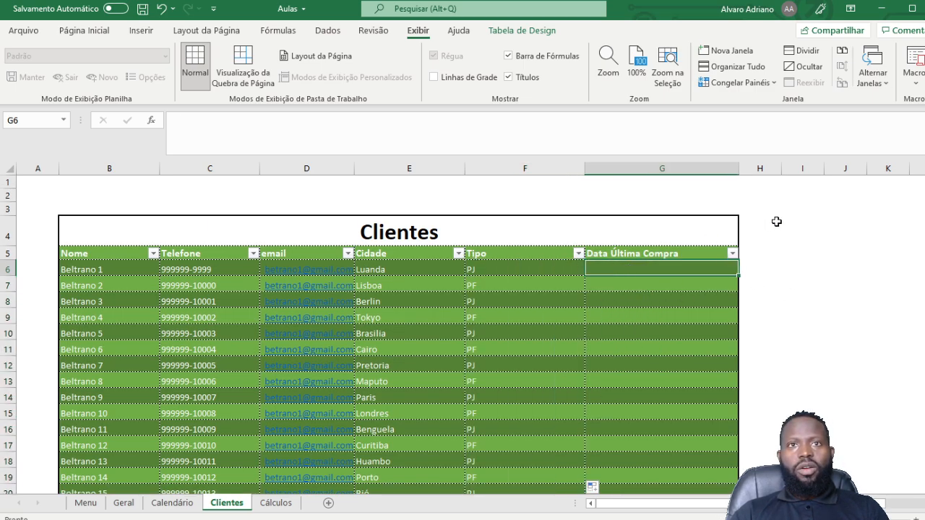
pyautogui.scroll(-3, 411, 301)
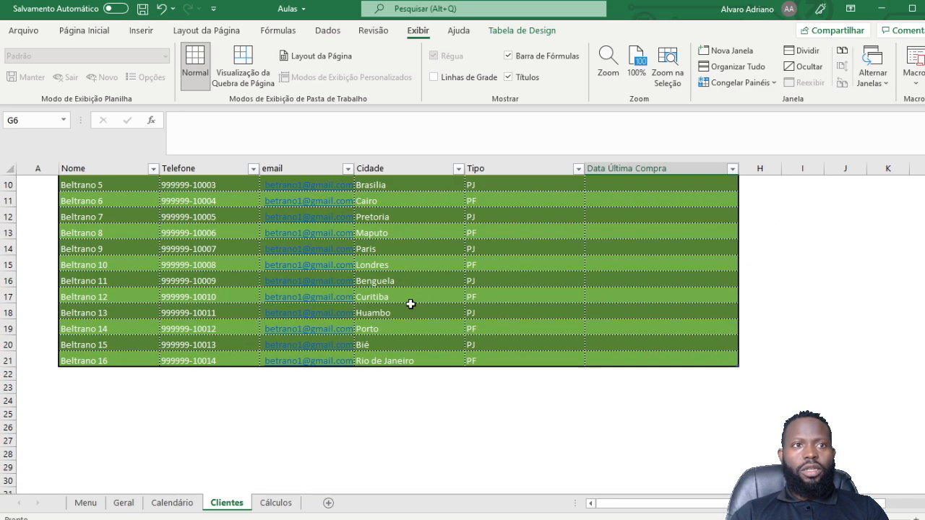
pyautogui.scroll(3, 410, 293)
pyautogui.scroll(-4, 375, 291)
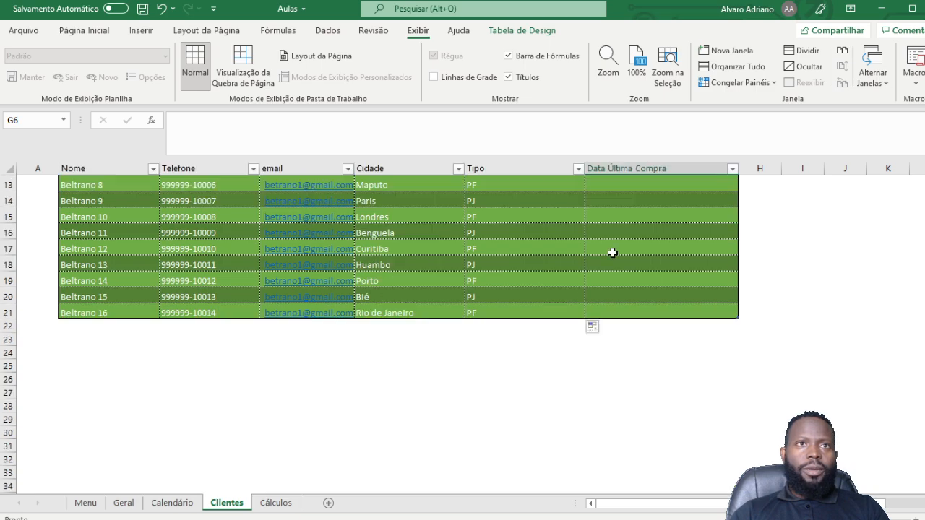
pyautogui.scroll(4, 365, 376)
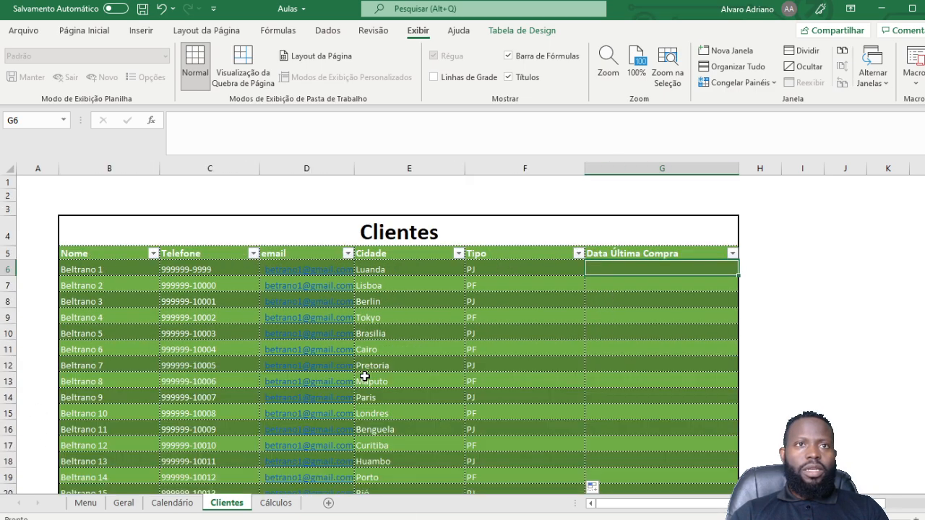
# Step: On the Cálculos sheet, delete columns C through P and land on cell B2
pyautogui.click(274, 503)
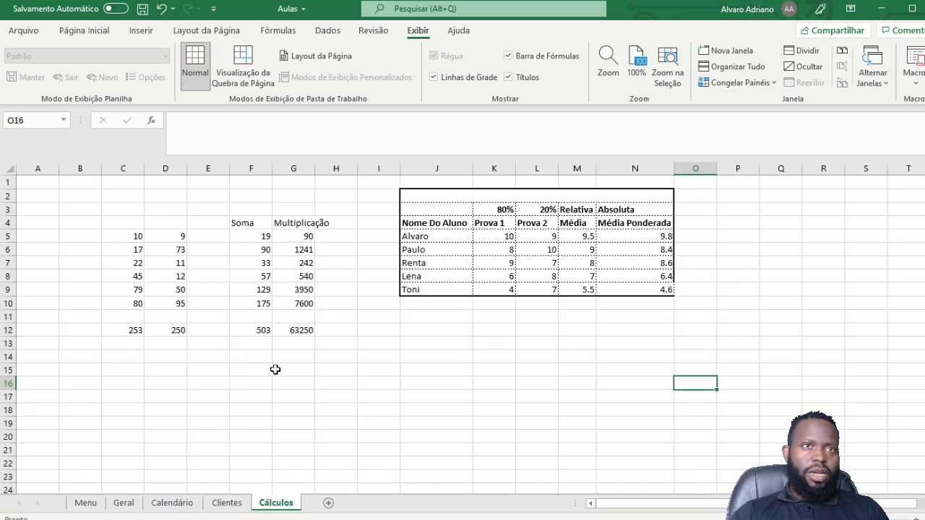
pyautogui.moveTo(121, 184); pyautogui.dragTo(687, 340)
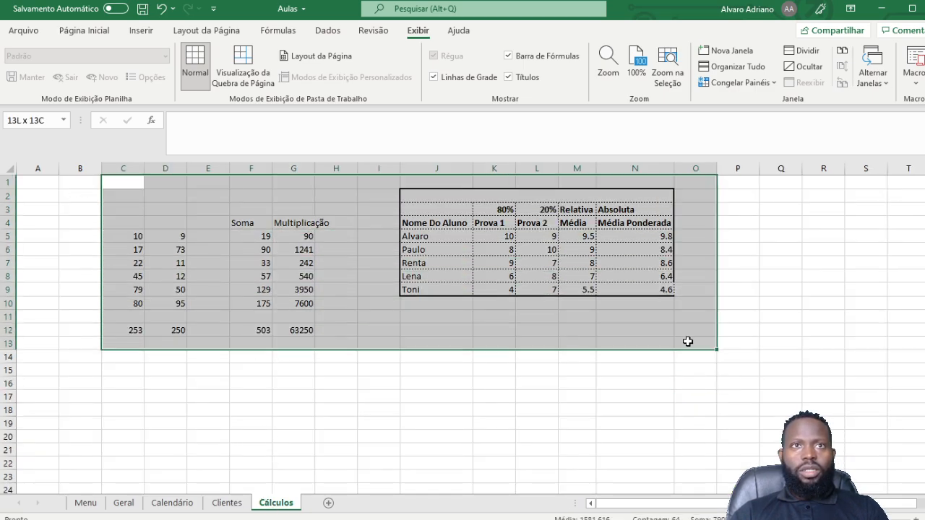
pyautogui.moveTo(130, 169); pyautogui.dragTo(692, 169)
pyautogui.rightClick(692, 168)
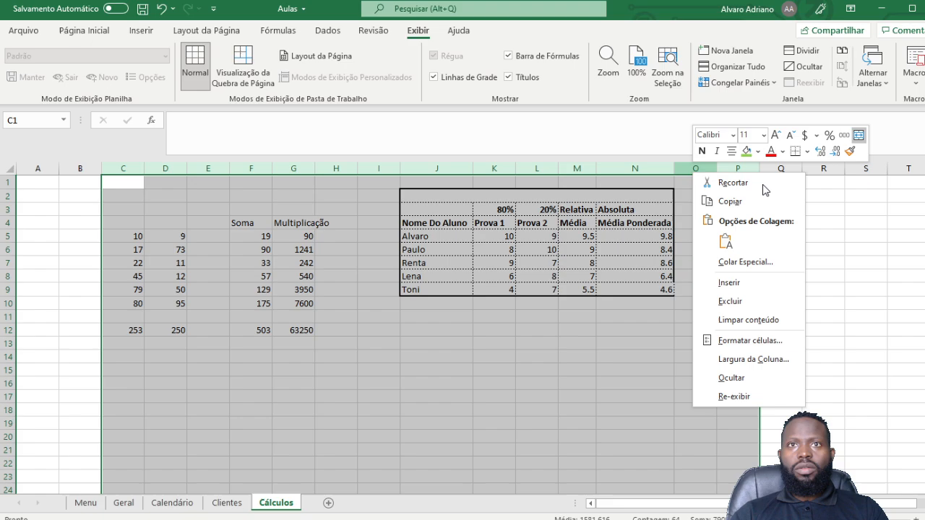
pyautogui.click(759, 299)
pyautogui.click(324, 311)
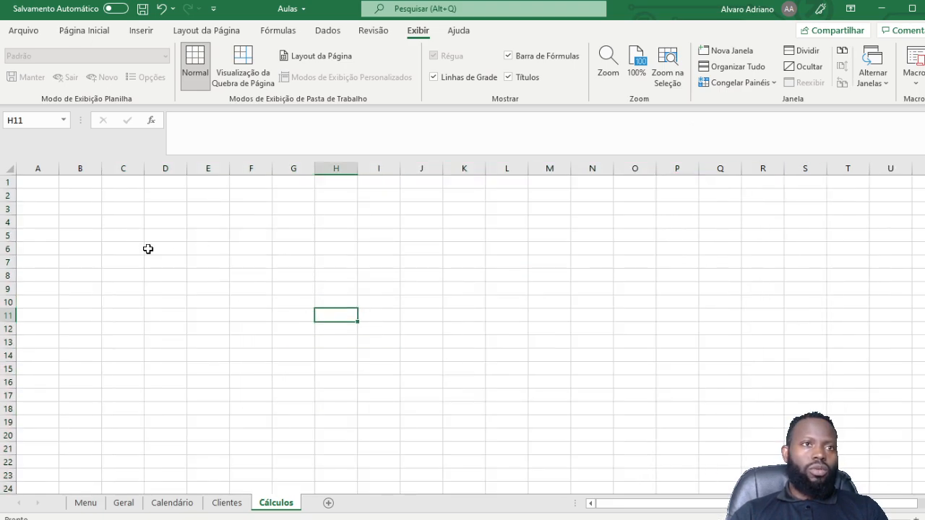
pyautogui.click(79, 232)
pyautogui.click(62, 194)
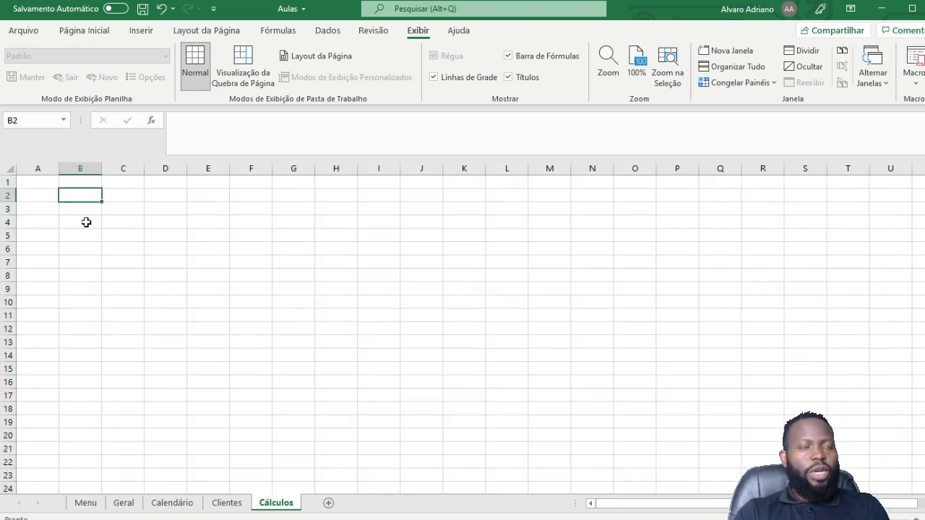
pyautogui.press('Left')
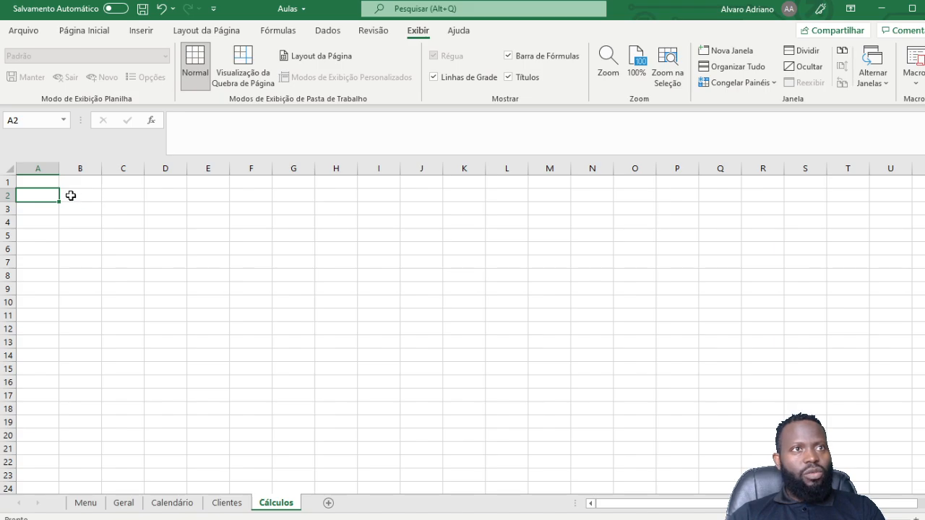
pyautogui.press('Right')
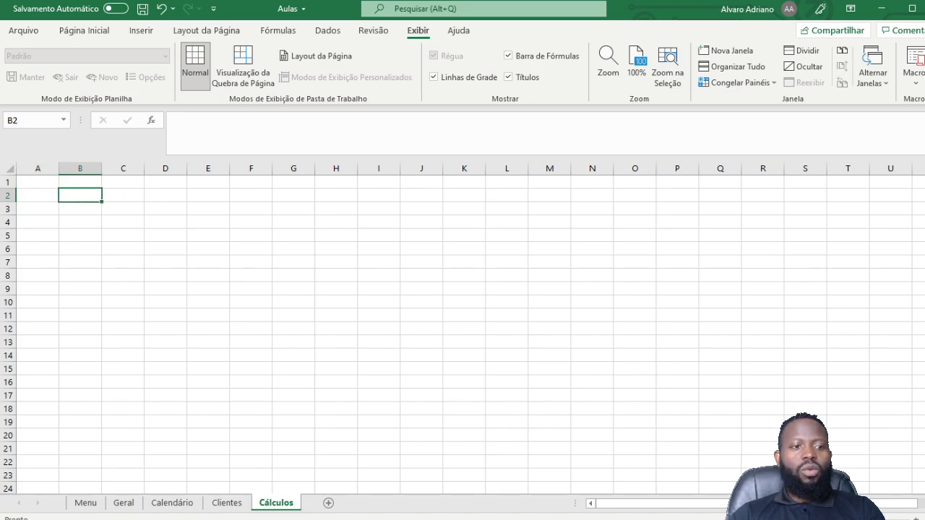
# Step: Enter the 'Lista de Produtos' title in B2 with Nome and Preço headers below it
pyautogui.write('|')
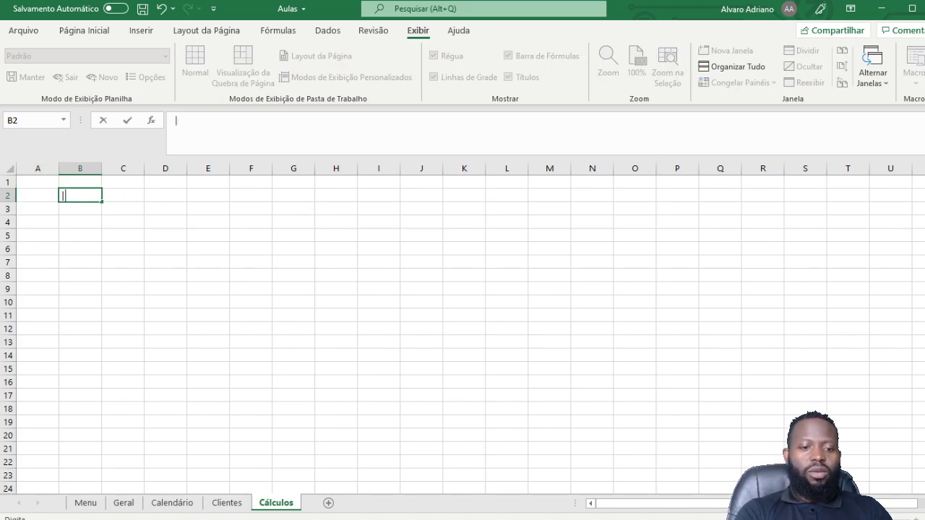
pyautogui.press('BackSpace')
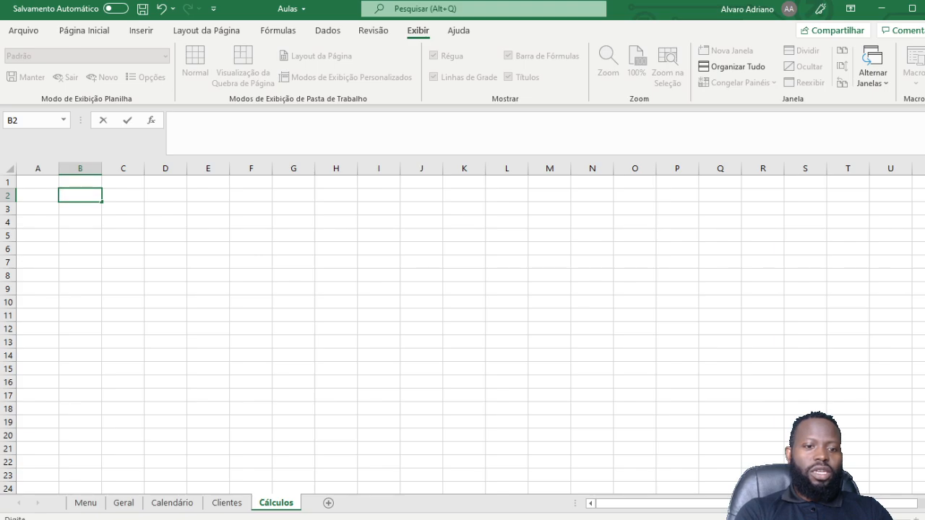
pyautogui.write('Lista de pro')
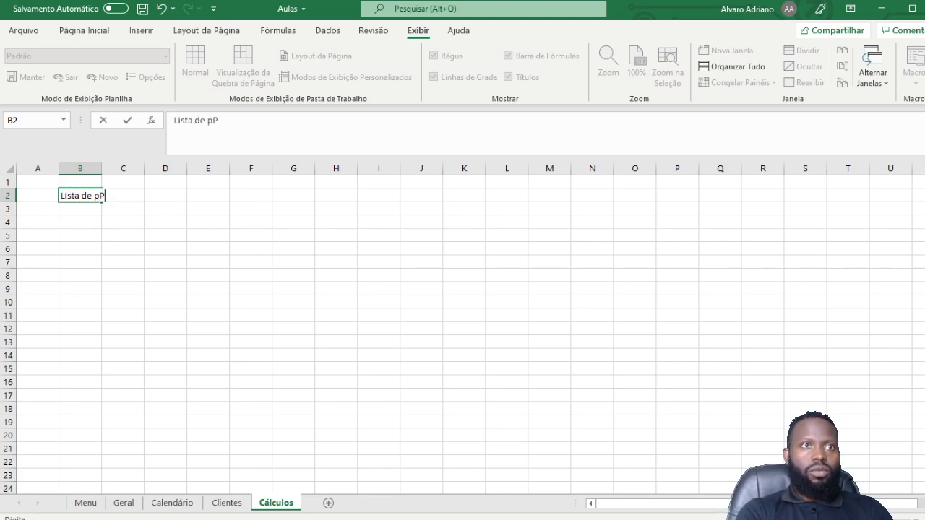
pyautogui.write('PO')
pyautogui.press('BackSpace')
pyautogui.write('rodutos')
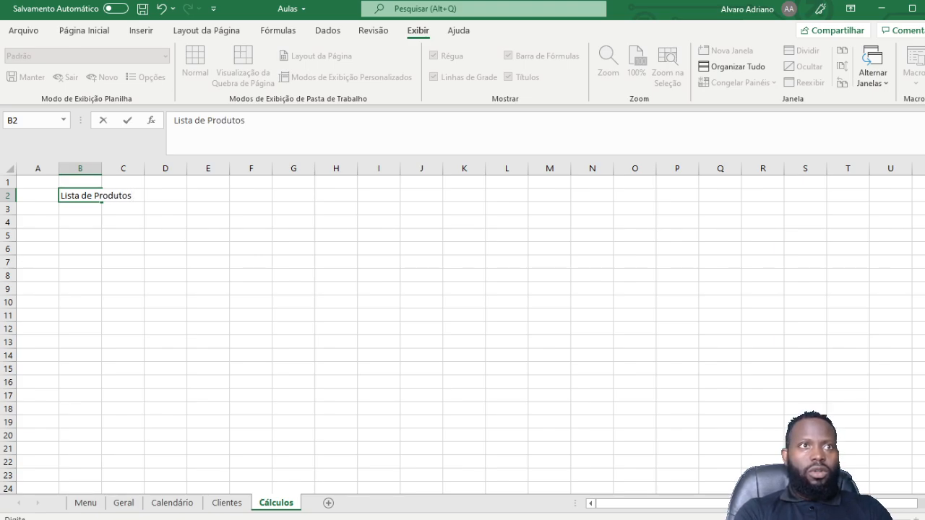
pyautogui.press('Return')
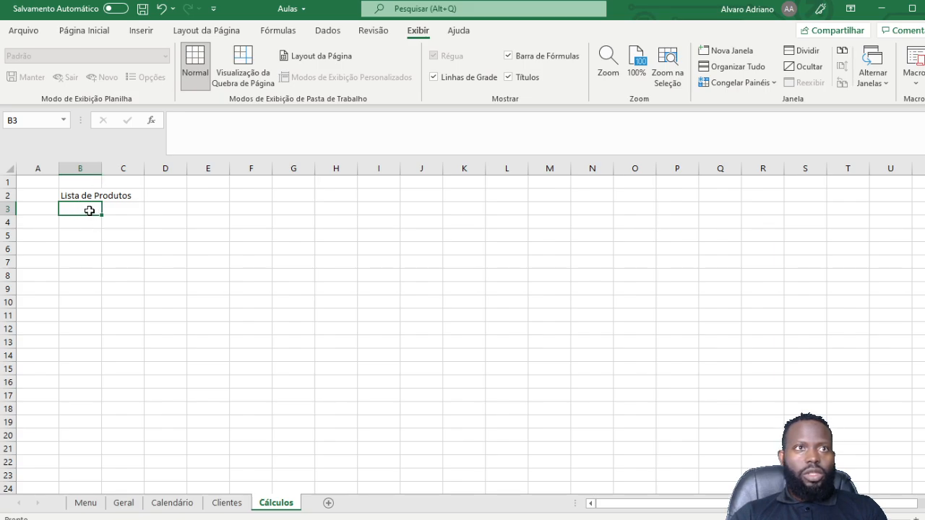
pyautogui.write('Nome')
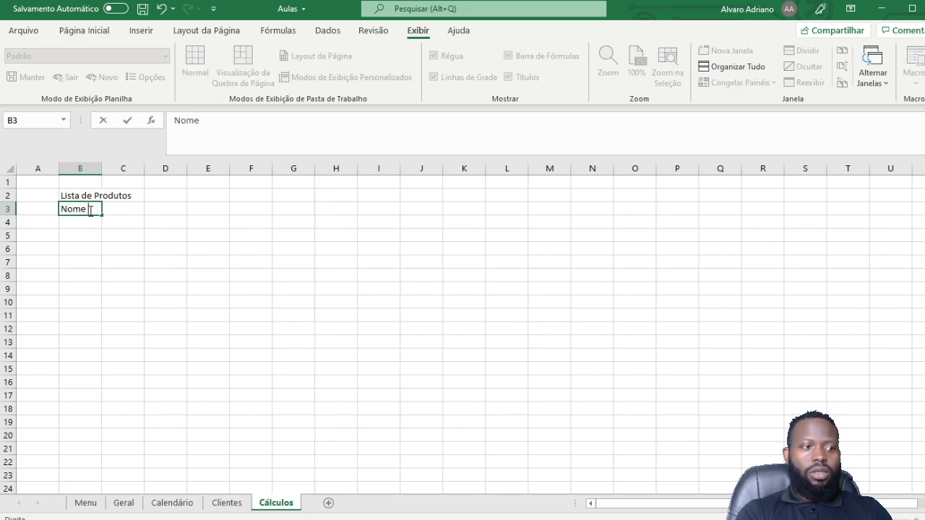
pyautogui.press('Tab')
pyautogui.write('P')
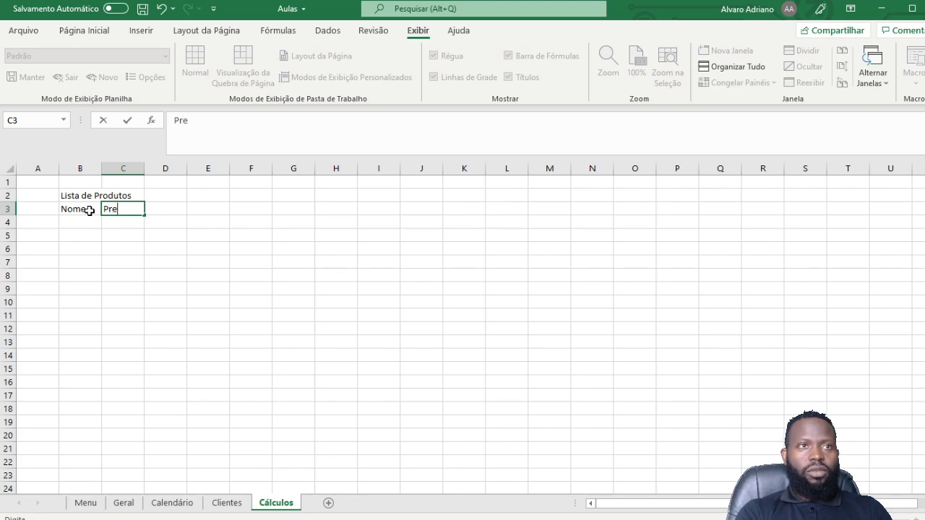
pyautogui.press('Return')
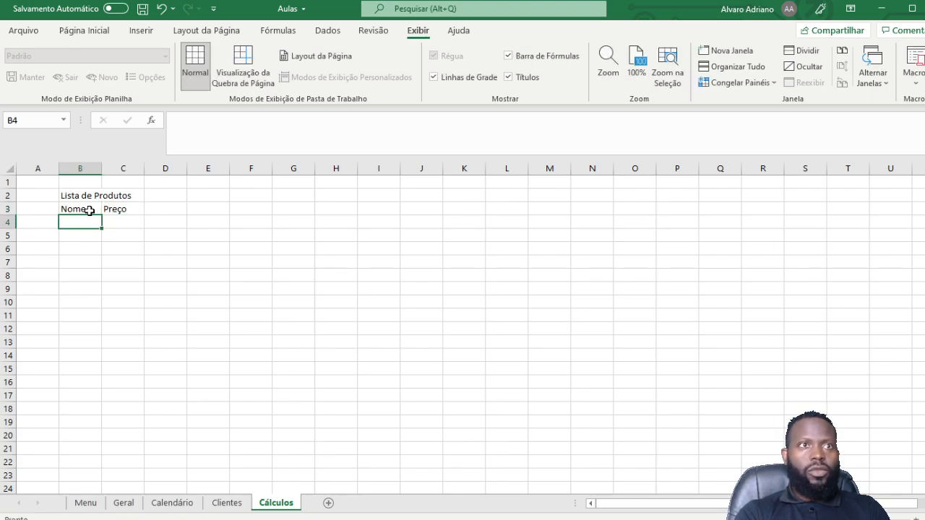
# Step: Add the 'Lista de fornecedor' title in E2 with Nome and Cidade headers in E3:F3
pyautogui.press('Up')
pyautogui.press('Up')
pyautogui.press('Right')
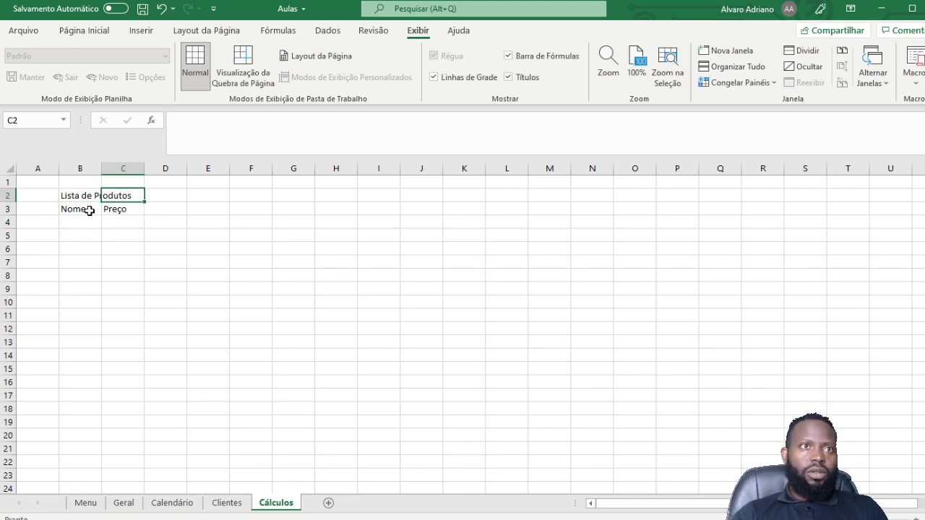
pyautogui.press('Right')
pyautogui.press('Right')
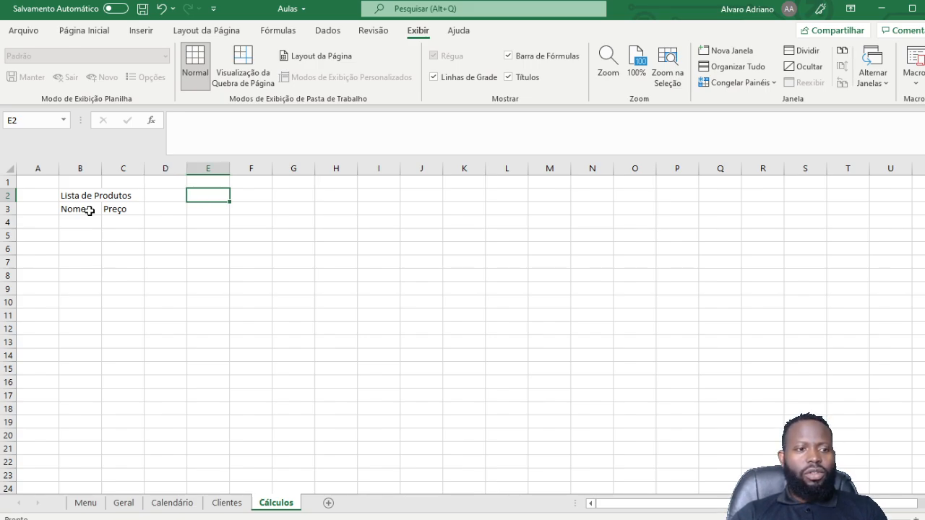
pyautogui.write('Lista')
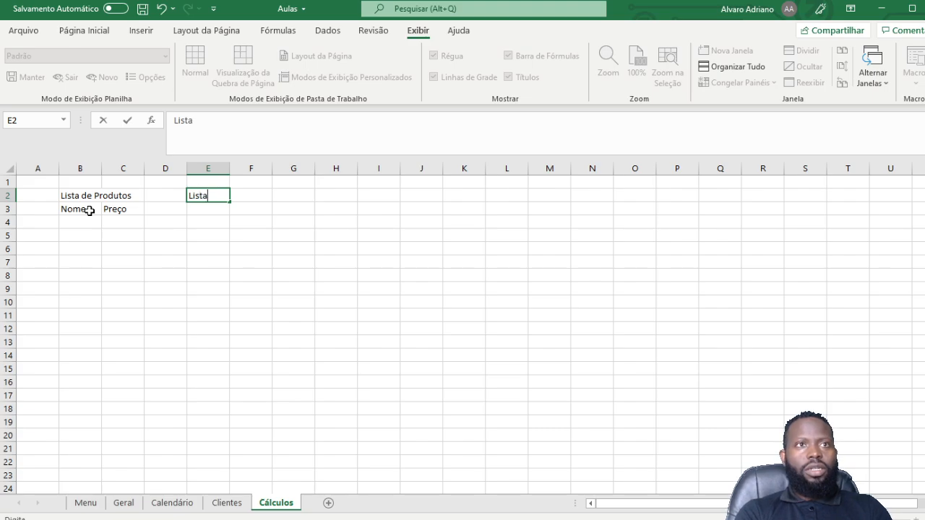
pyautogui.write(' de forne')
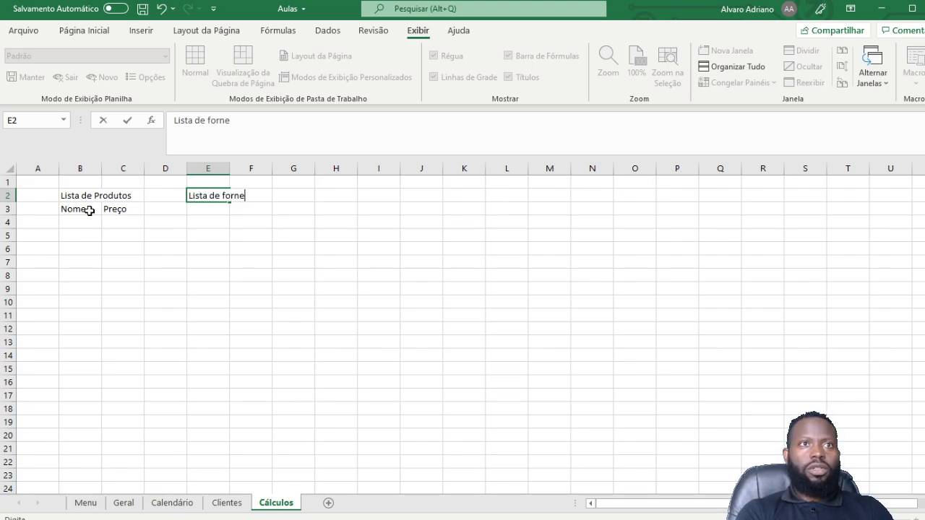
pyautogui.write('cedor')
pyautogui.press('Return')
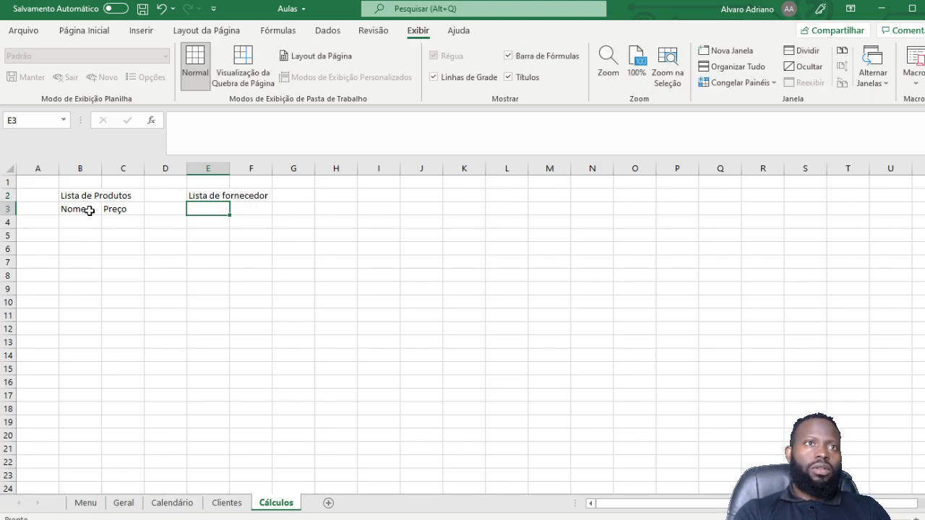
pyautogui.write('Nome')
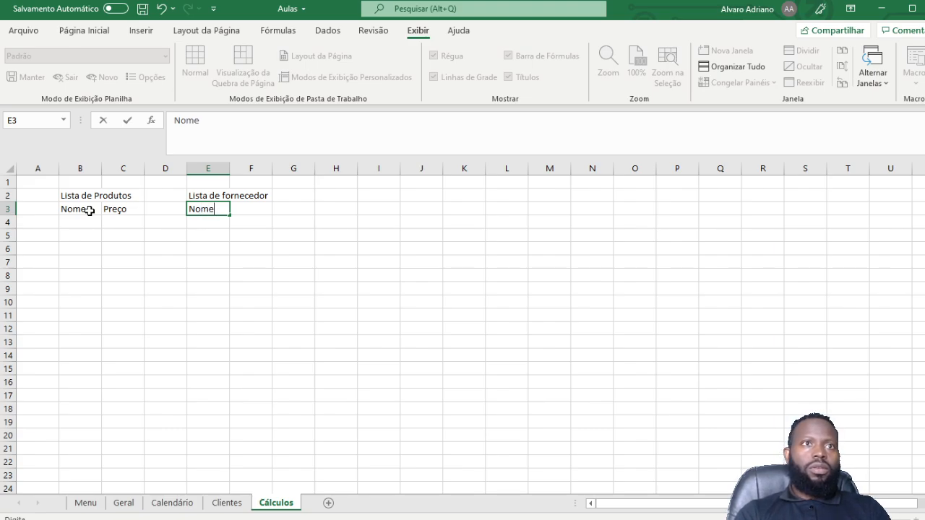
pyautogui.press('Tab')
pyautogui.write('C')
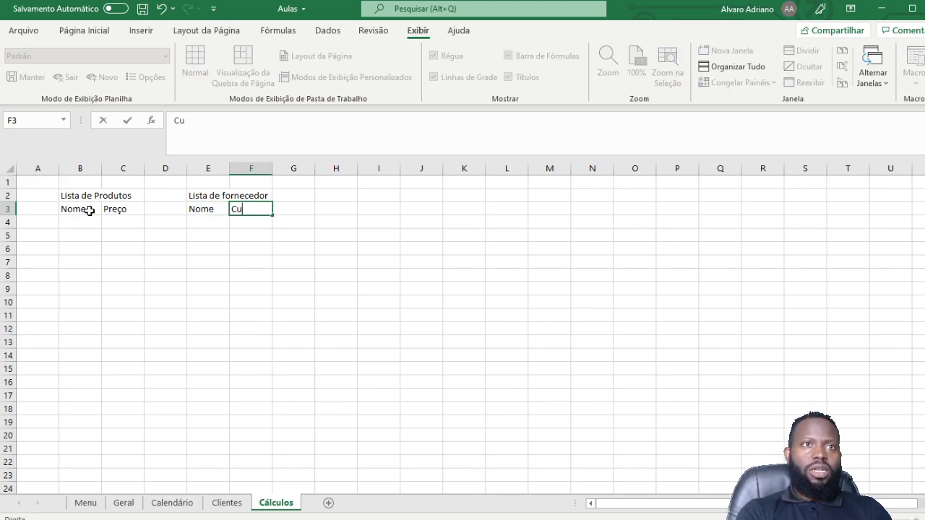
pyautogui.write('id')
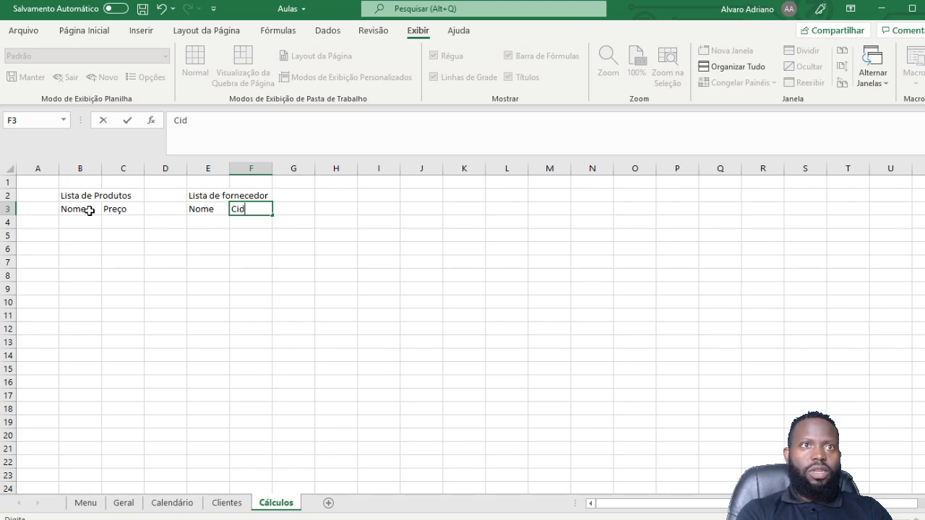
pyautogui.write('ade')
pyautogui.press('Return')
# Step: Add the 'Lista de Funcionario' title in H2 with Nome and Data headers in H3:I3
pyautogui.press('Up')
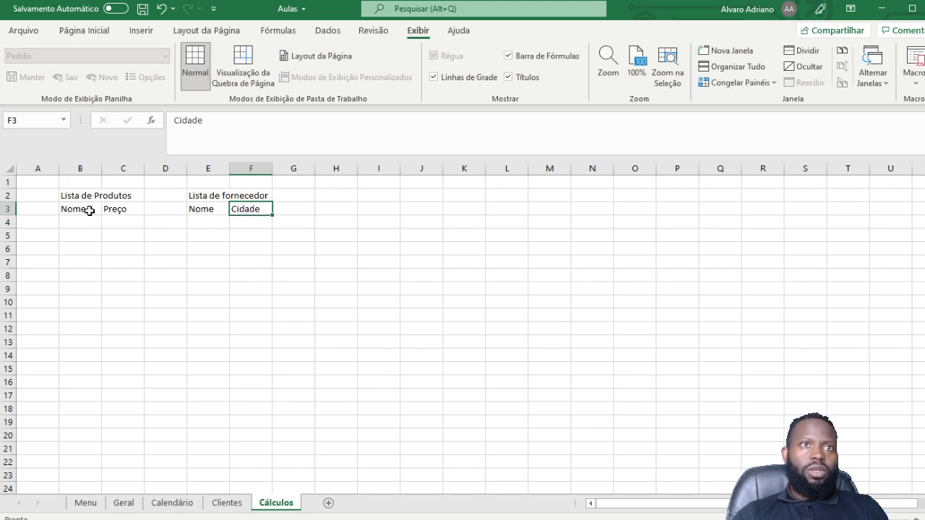
pyautogui.press('Left')
pyautogui.press('Right')
pyautogui.press('Right')
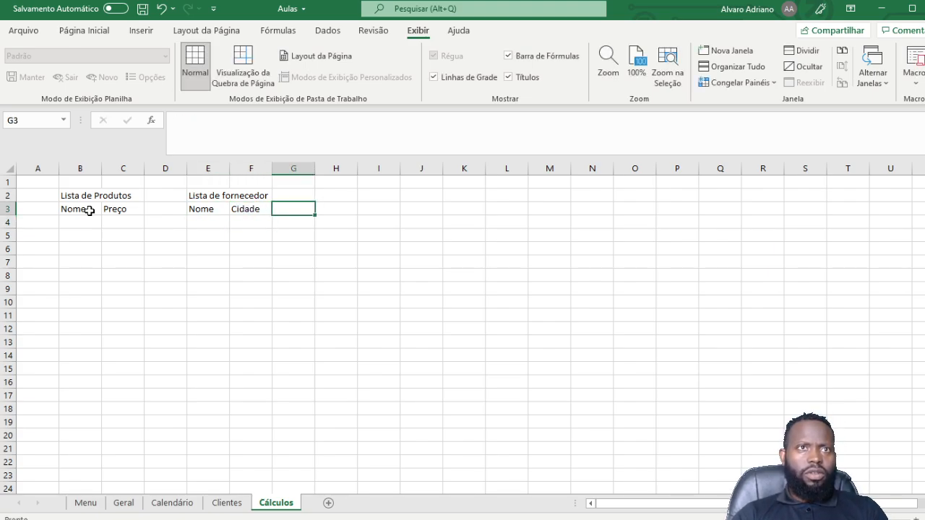
pyautogui.press('Right')
pyautogui.press('Up')
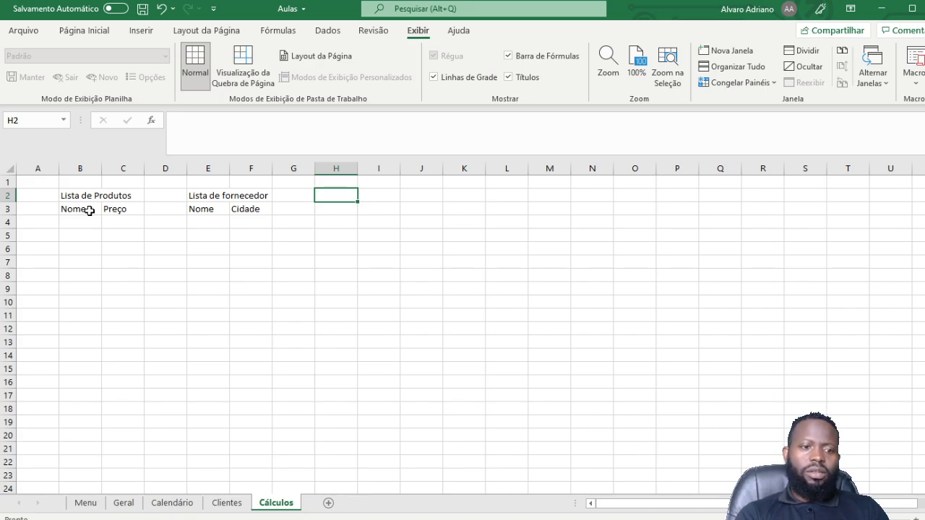
pyautogui.write('List')
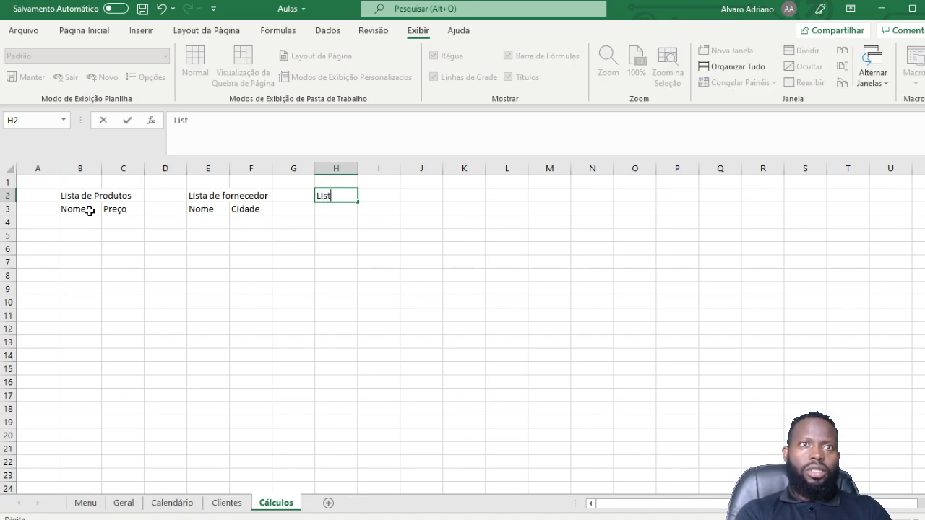
pyautogui.write('a de F')
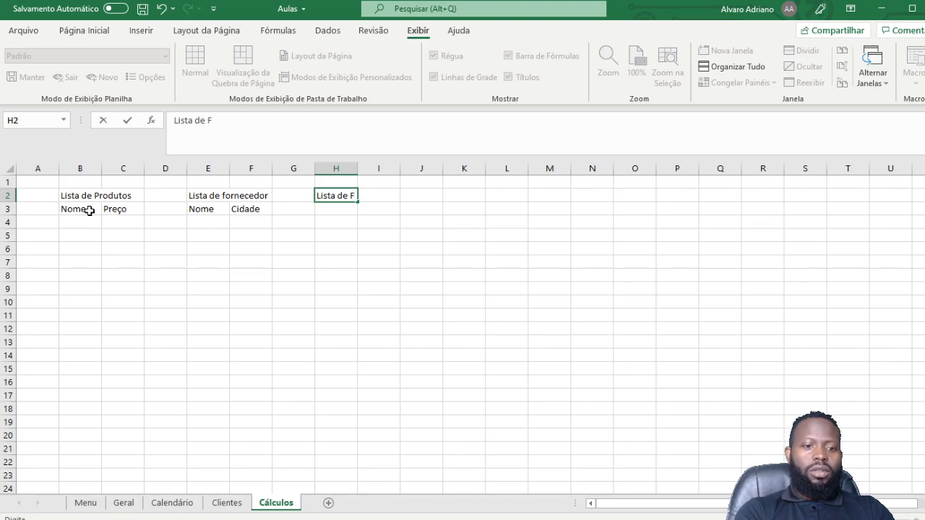
pyautogui.write('uncionario')
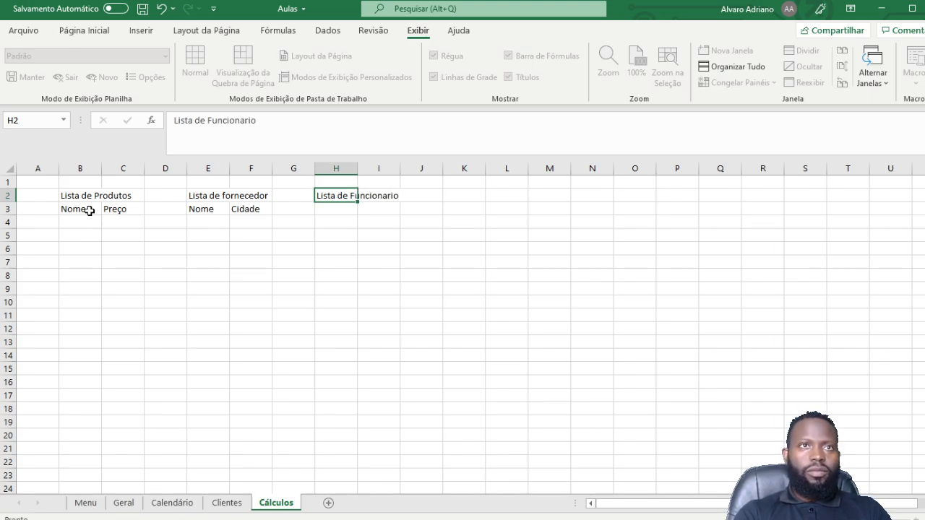
pyautogui.press('Return')
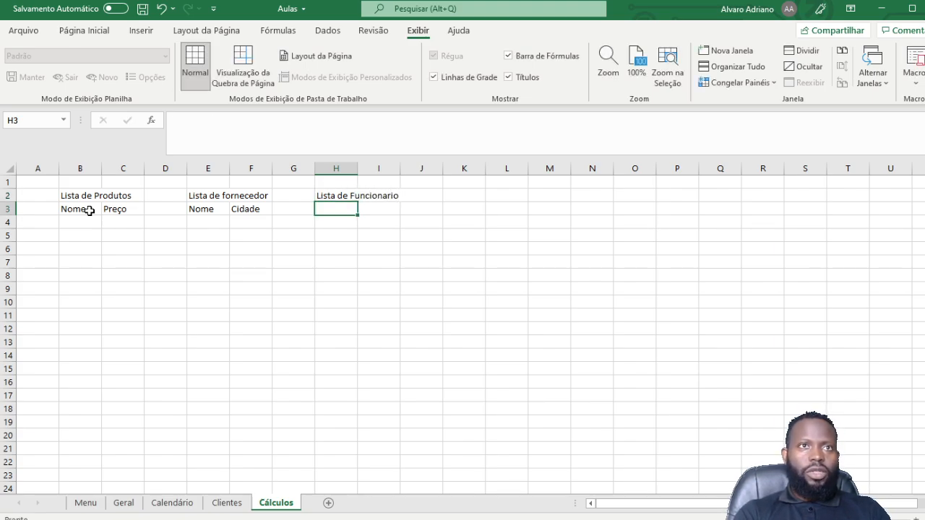
pyautogui.write('Nome')
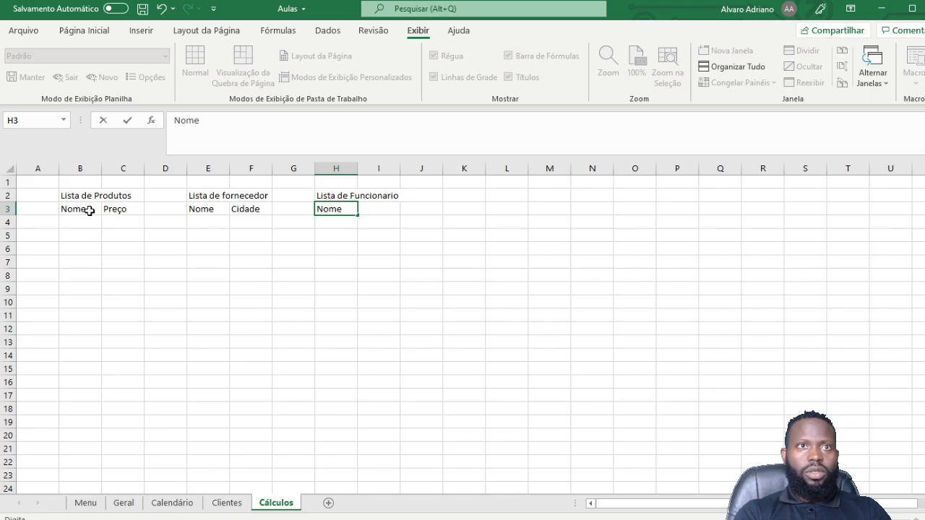
pyautogui.press('Tab')
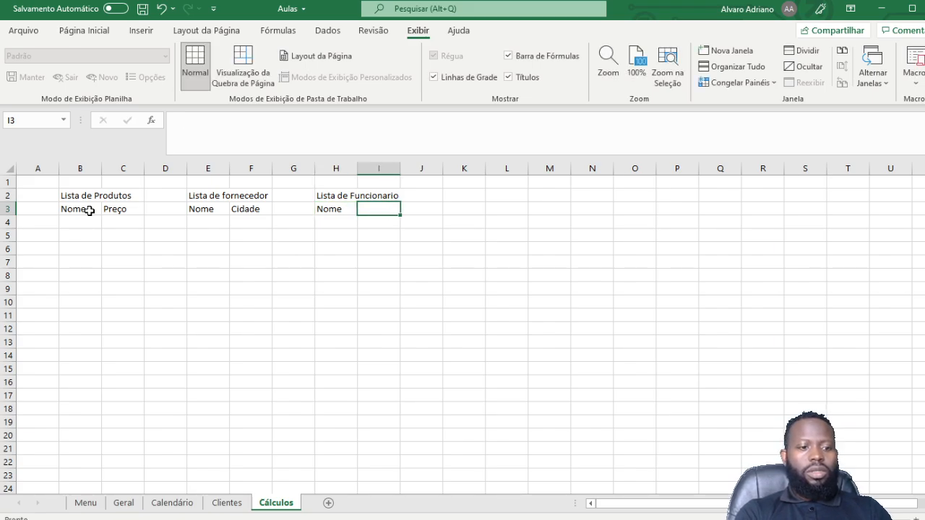
pyautogui.write('D')
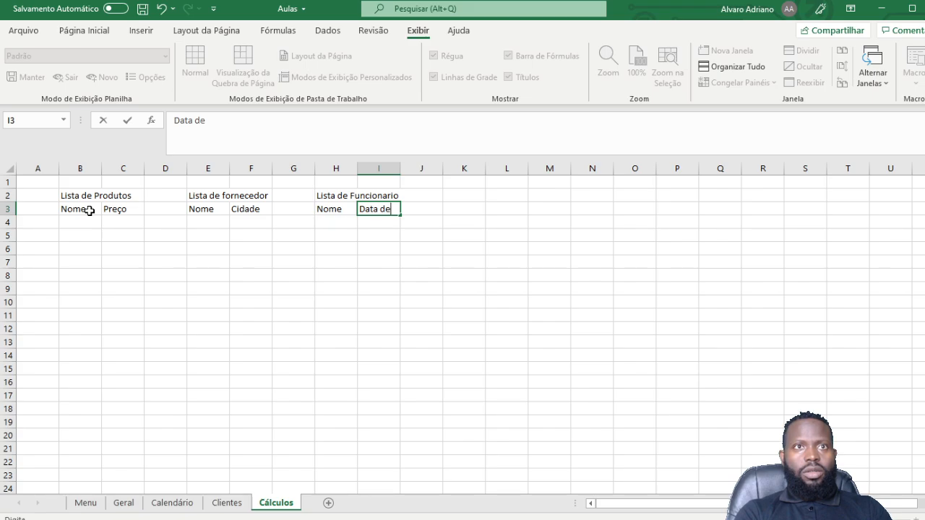
pyautogui.write('ata de')
pyautogui.press('BackSpace')
pyautogui.press('BackSpace')
pyautogui.press('BackSpace')
pyautogui.press('Return')
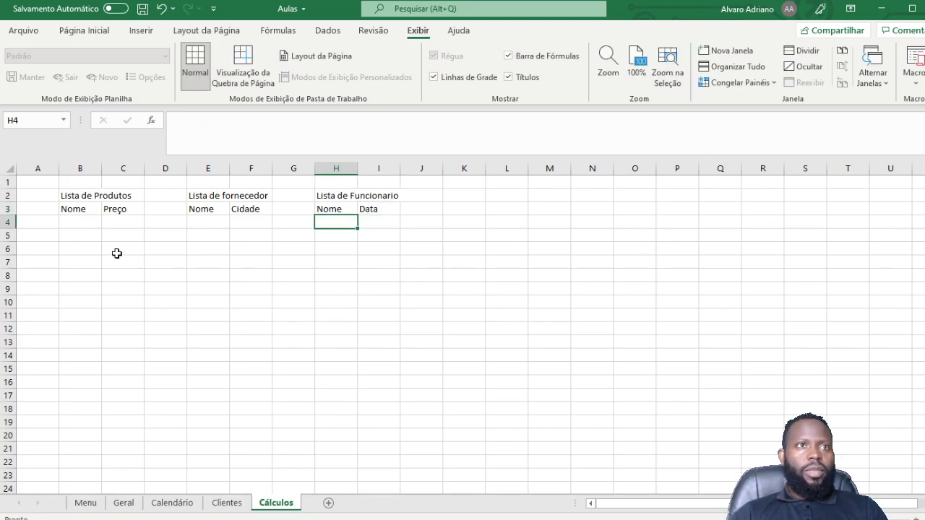
# Step: Merge and center the Lista de Produtos title across B2:C2
pyautogui.click(69, 181)
pyautogui.click(81, 194)
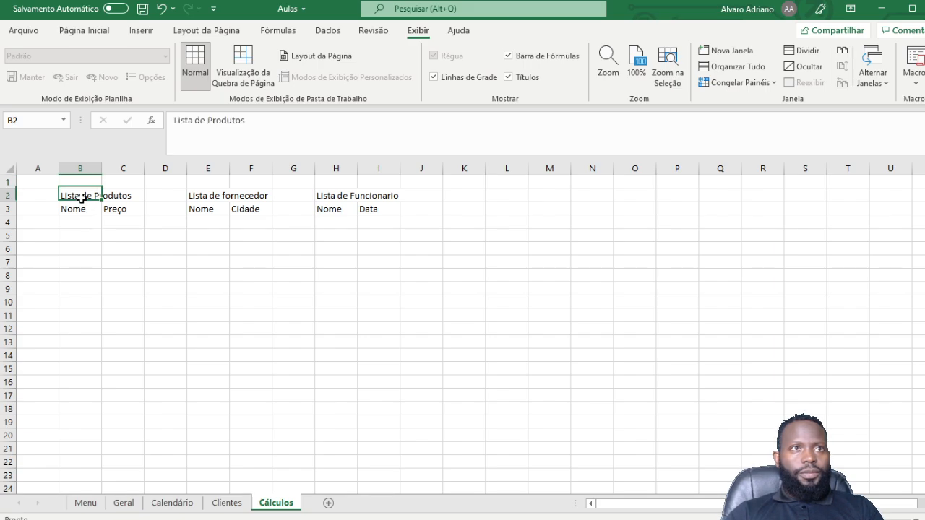
pyautogui.click(110, 248)
pyautogui.click(88, 211)
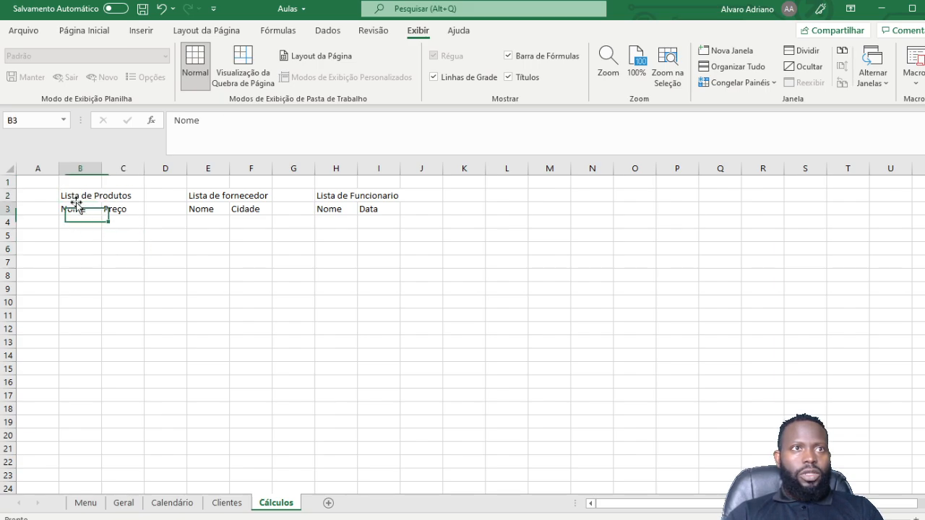
pyautogui.click(92, 245)
pyautogui.moveTo(78, 201); pyautogui.dragTo(108, 205)
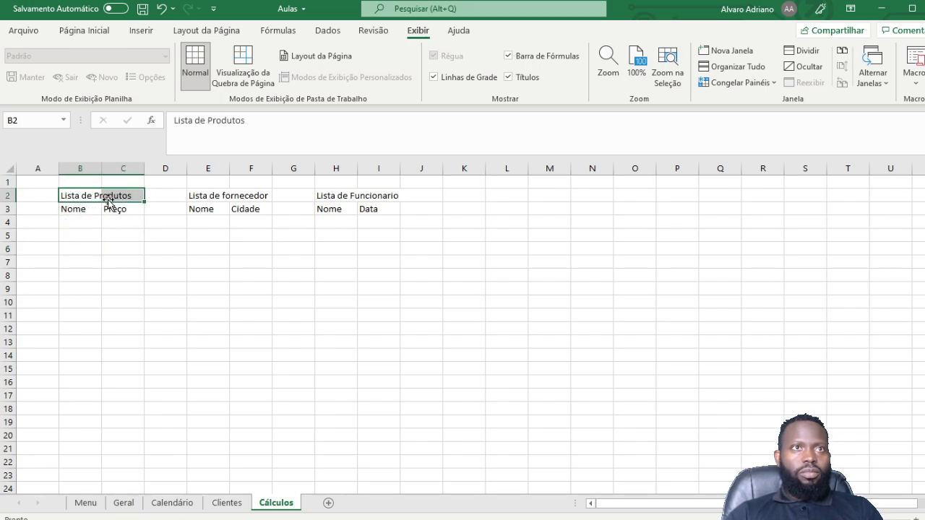
pyautogui.click(83, 31)
pyautogui.click(339, 78)
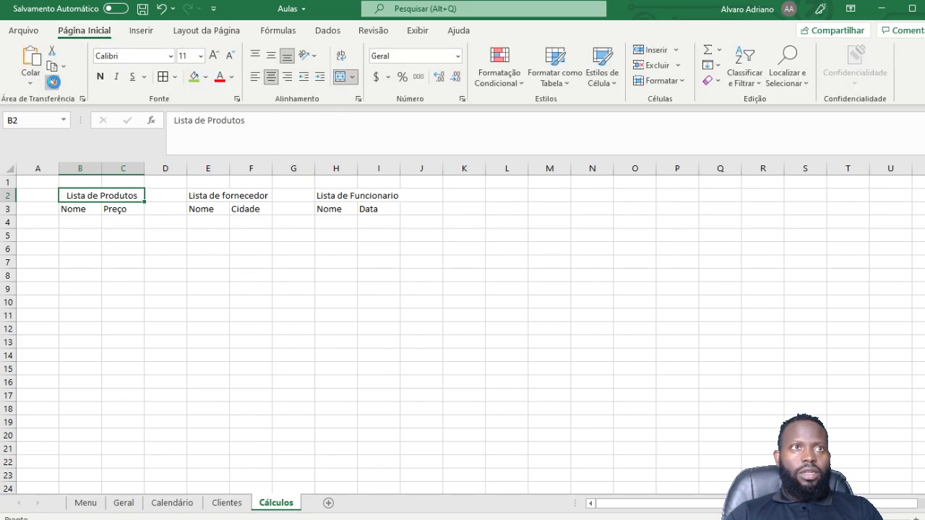
# Step: Copy the merged format to the fornecedor and Funcionario titles with Pincel de Formatação
pyautogui.click(53, 83)
pyautogui.click(202, 197)
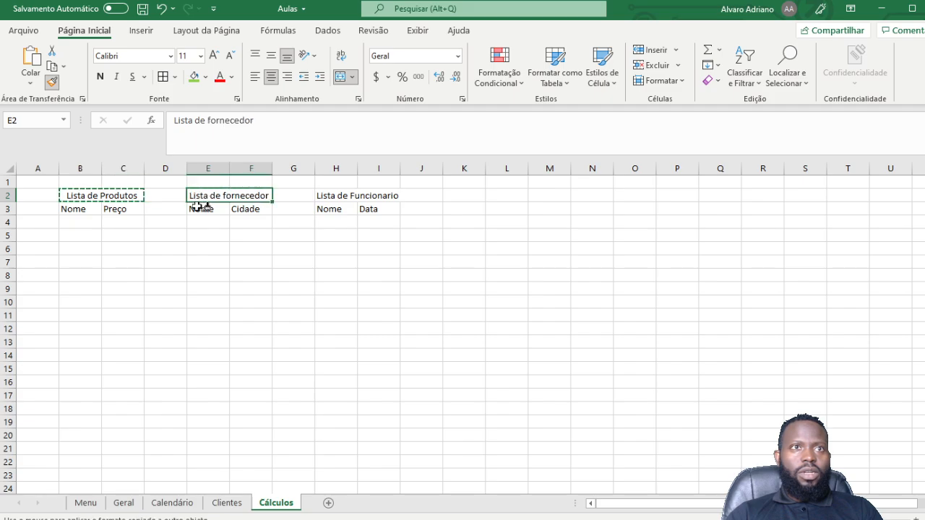
pyautogui.click(322, 196)
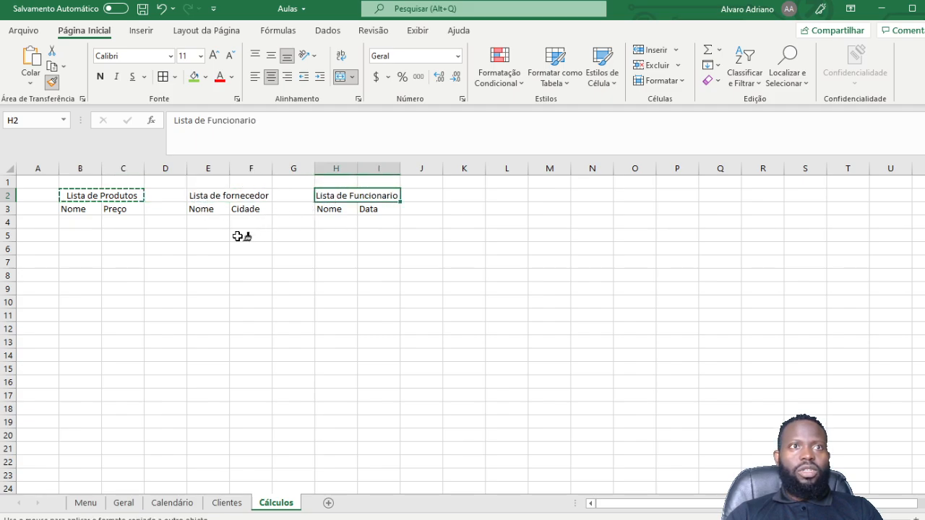
pyautogui.press('Escape')
pyautogui.click(123, 235)
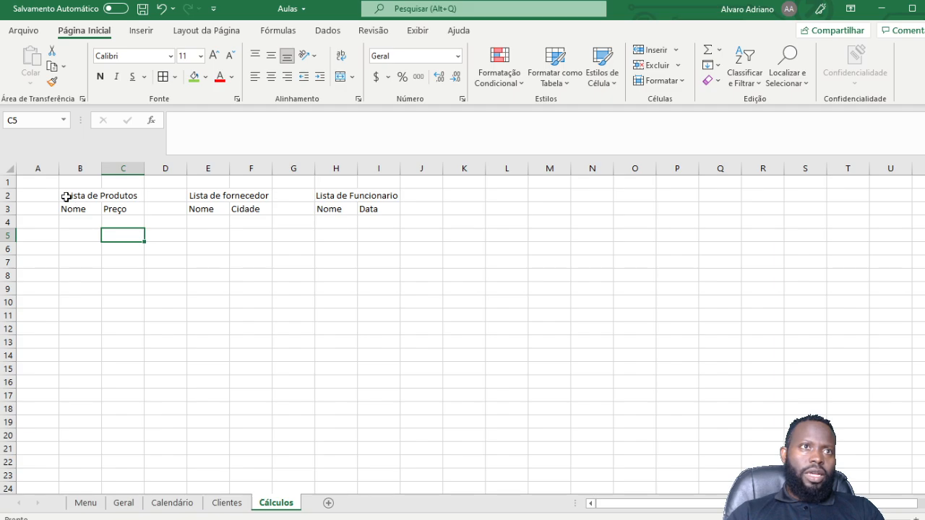
pyautogui.click(65, 196)
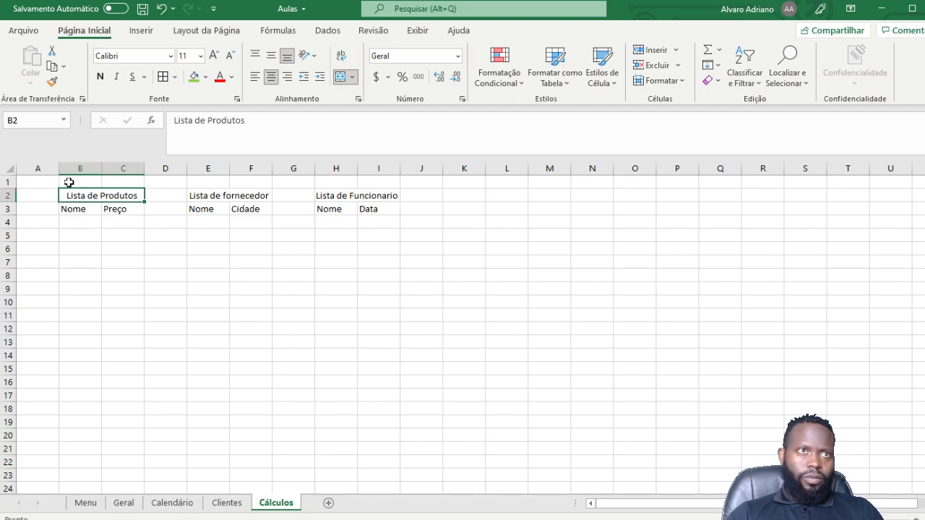
pyautogui.moveTo(71, 196); pyautogui.dragTo(119, 249)
pyautogui.click(158, 222)
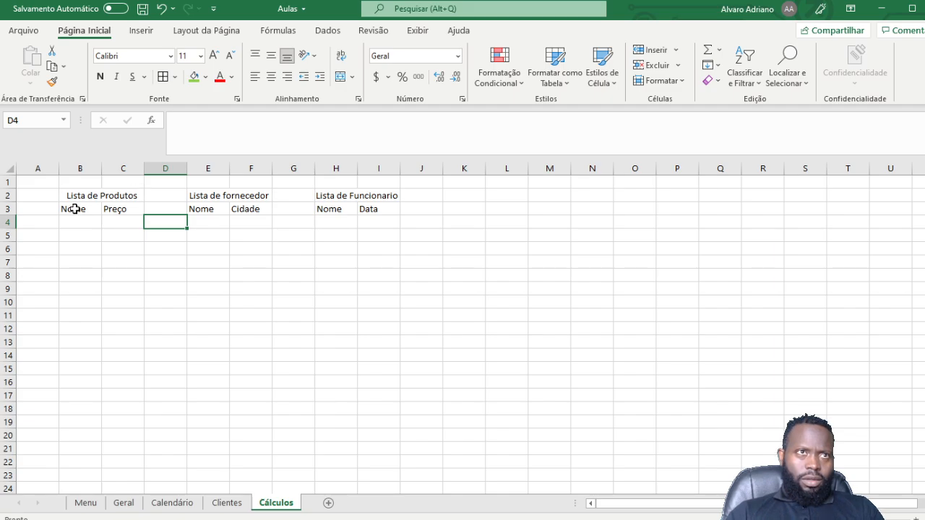
# Step: Select the three list blocks B2:C20, E2:F20 and H2:I20 together
pyautogui.moveTo(77, 196); pyautogui.dragTo(96, 434)
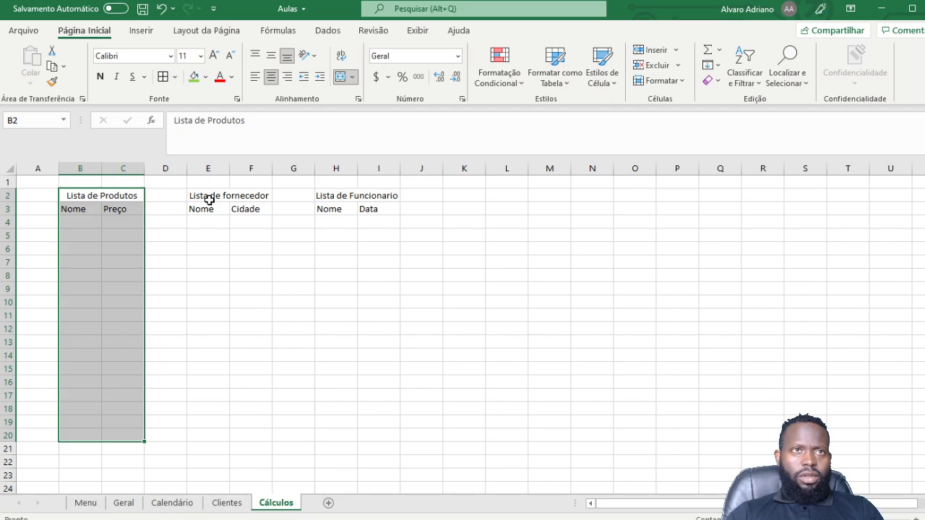
pyautogui.moveTo(207, 200); pyautogui.dragTo(235, 435)
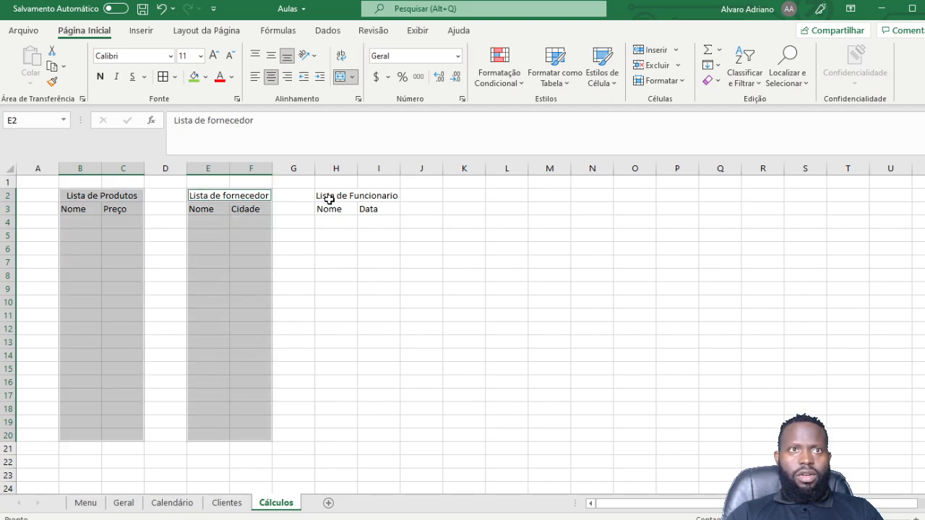
pyautogui.moveTo(329, 199); pyautogui.dragTo(355, 435)
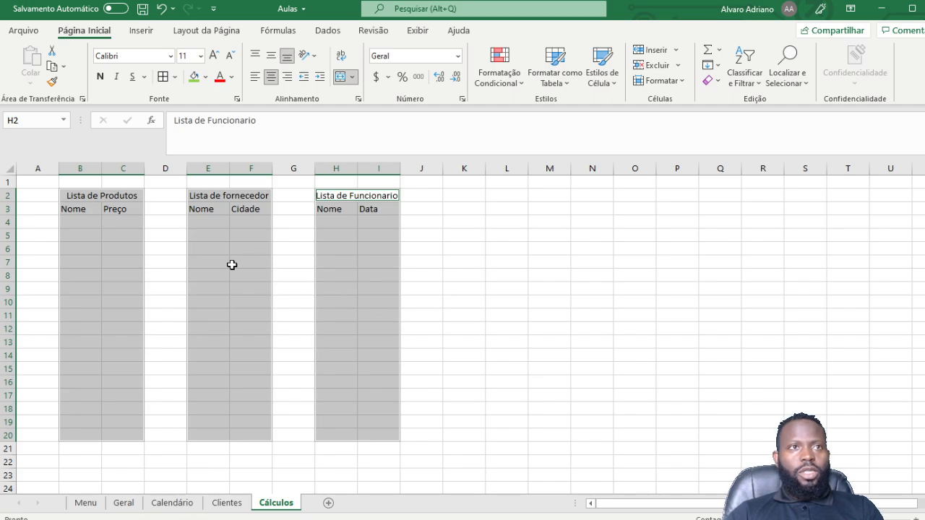
# Step: Apply Contorno outline and Interna inside borders to rows 2–20 of all three lists
pyautogui.click(236, 100)
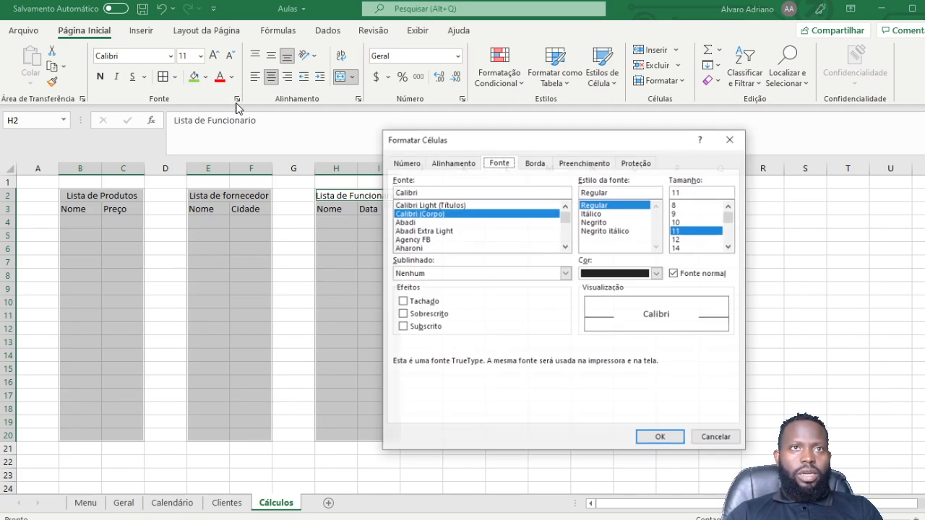
pyautogui.click(535, 163)
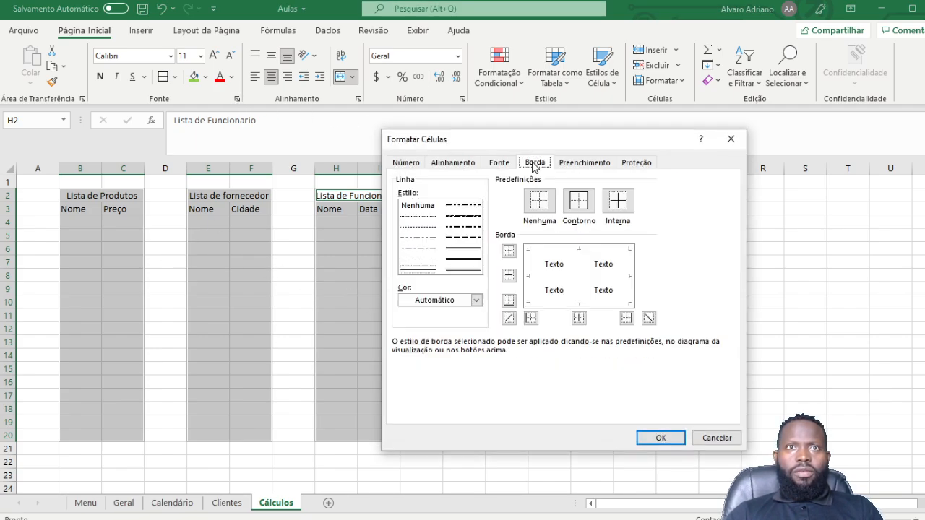
pyautogui.click(580, 206)
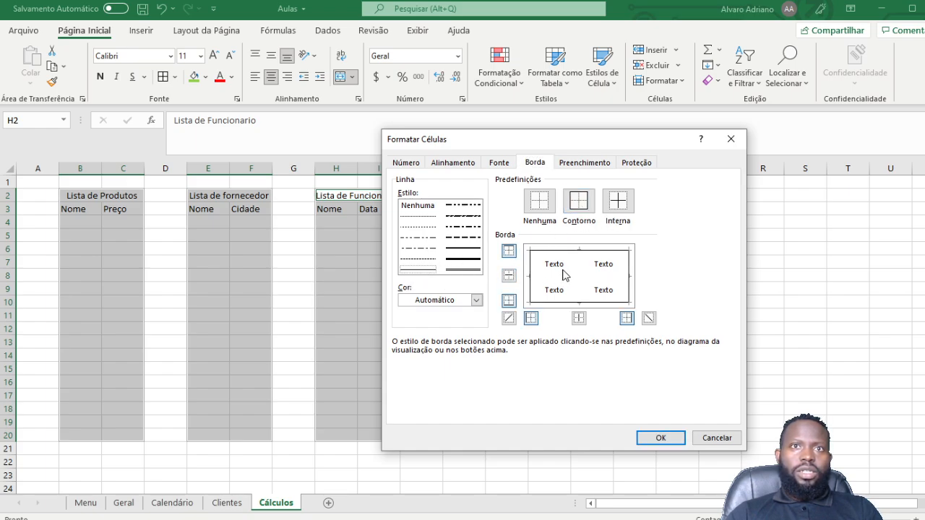
pyautogui.click(616, 200)
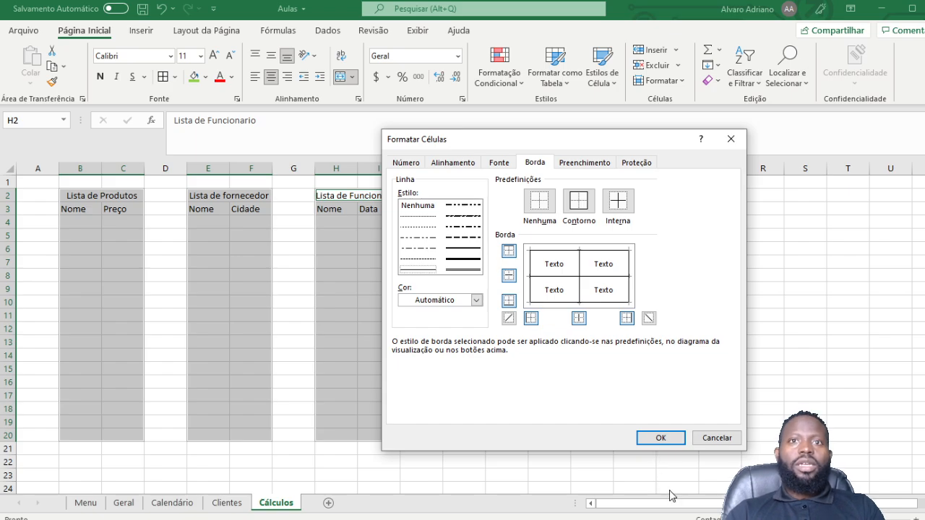
pyautogui.click(661, 442)
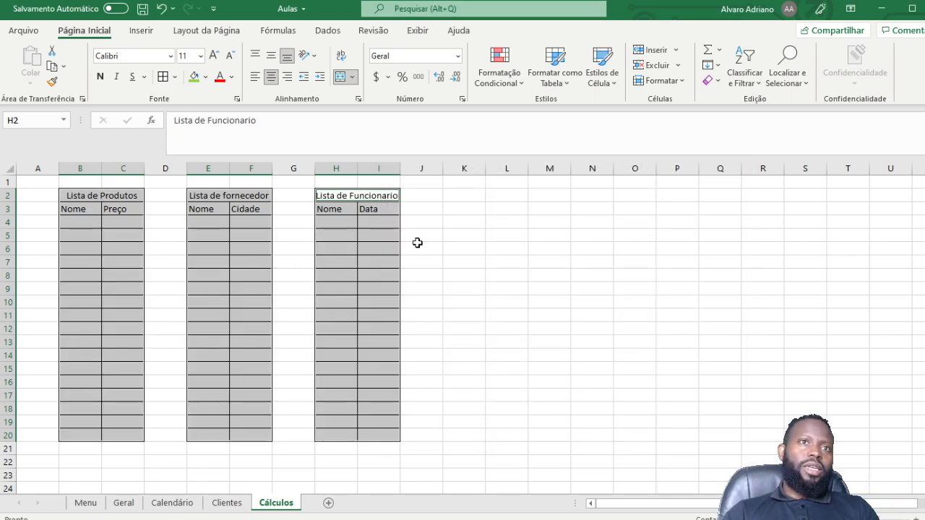
# Step: Center text horizontally and vertically in B2:C20, E2:F20 and H2:I20
pyautogui.click(166, 287)
pyautogui.click(87, 196)
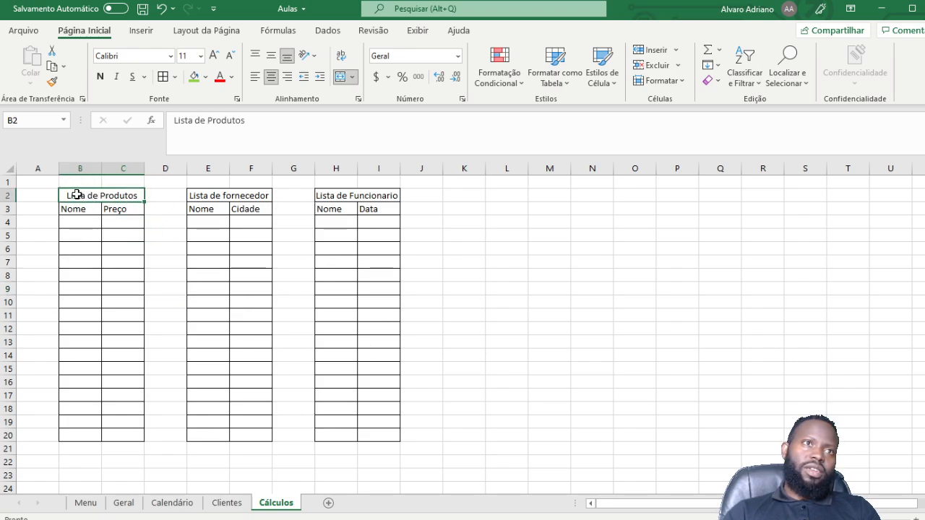
pyautogui.moveTo(102, 200); pyautogui.dragTo(113, 438)
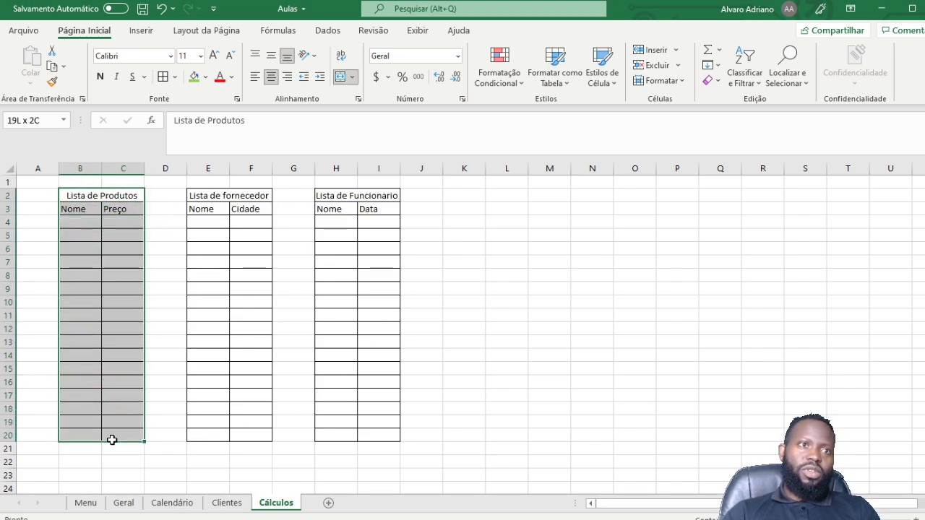
pyautogui.moveTo(198, 197); pyautogui.dragTo(243, 434)
pyautogui.click(329, 198)
pyautogui.moveTo(329, 198)
pyautogui.mouseDown()
pyautogui.moveTo(392, 360)
pyautogui.moveTo(386, 436)
pyautogui.mouseUp()
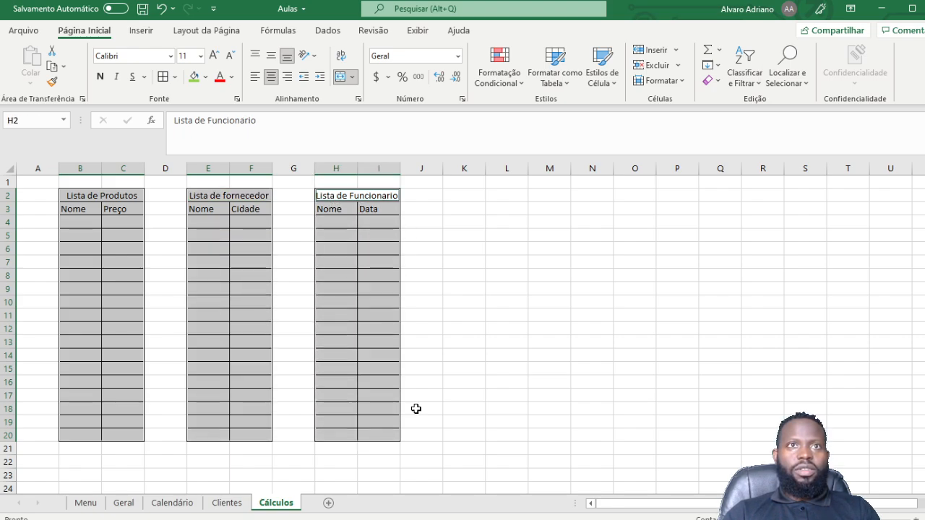
pyautogui.click(270, 55)
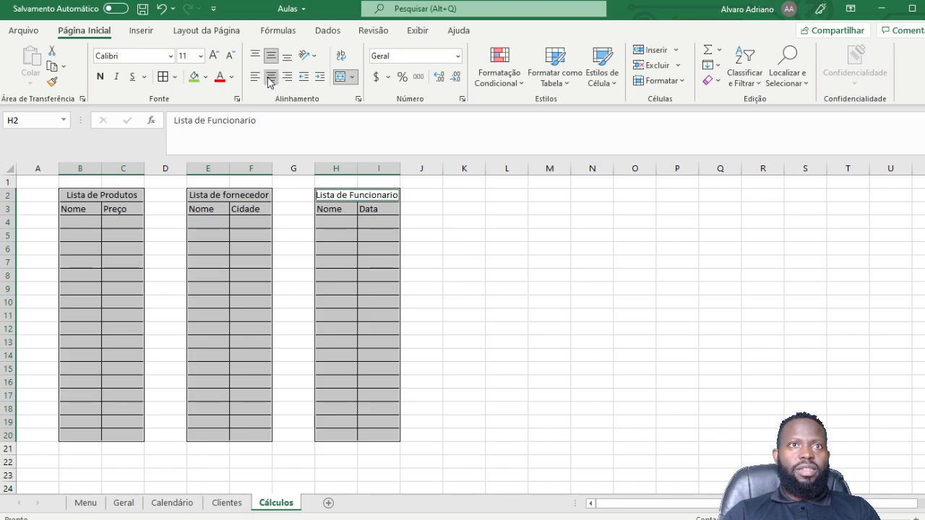
pyautogui.click(270, 78)
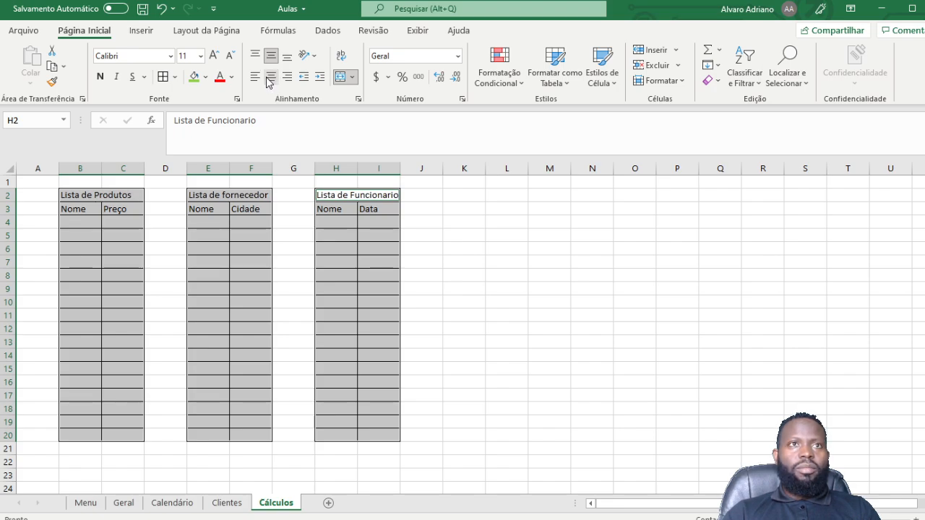
pyautogui.click(270, 77)
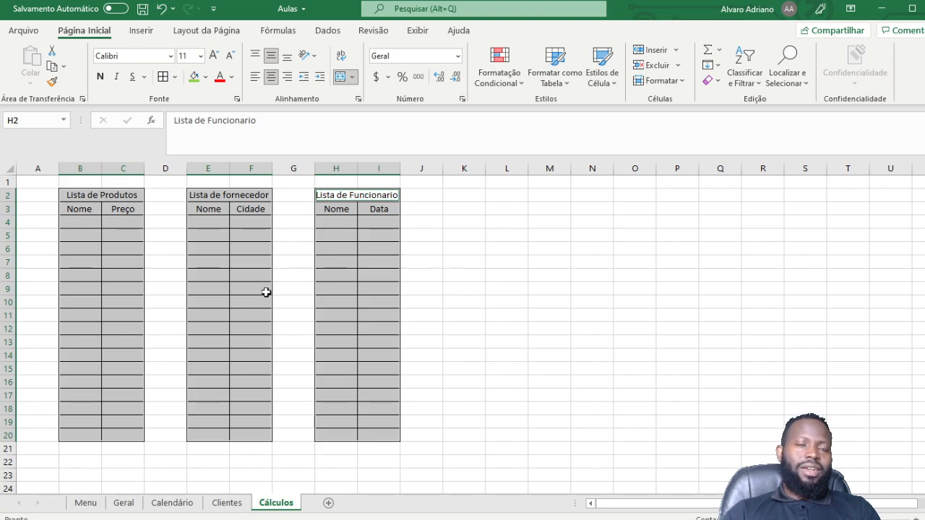
pyautogui.click(488, 279)
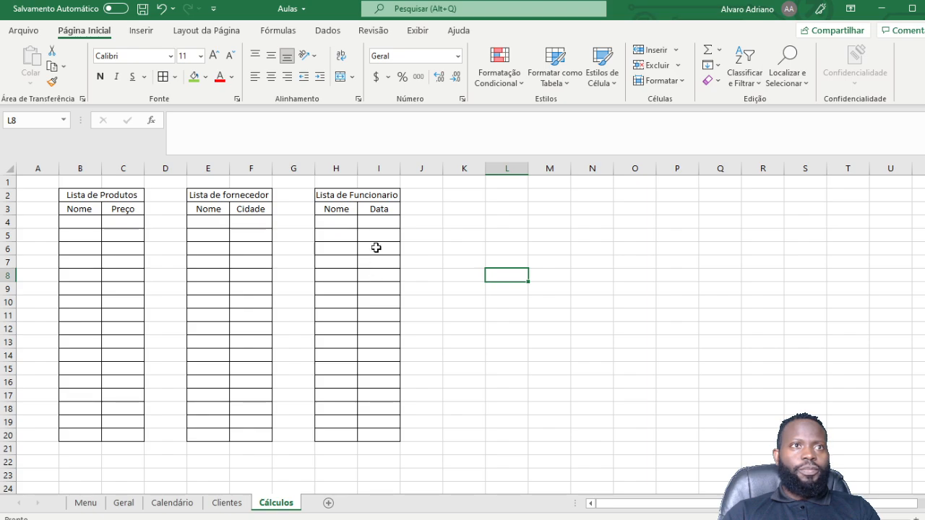
pyautogui.click(227, 310)
# Step: Enter Produto 1 with price 1 in row 4, fill down to row 20, and autofit column B
pyautogui.click(76, 223)
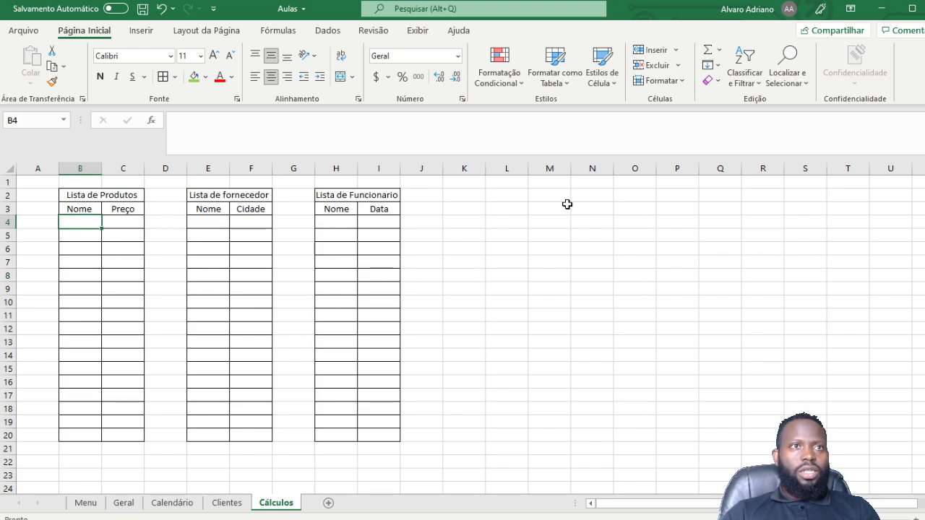
pyautogui.write('Pro')
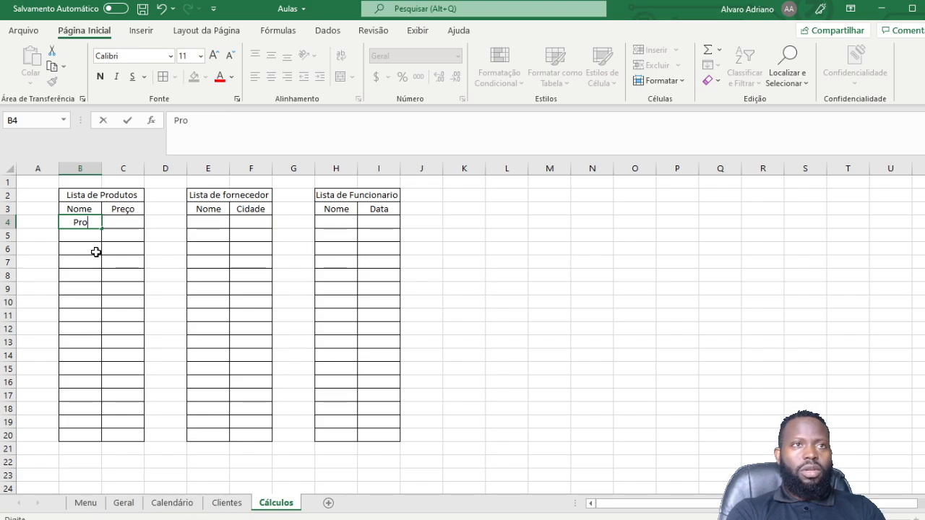
pyautogui.write('dut')
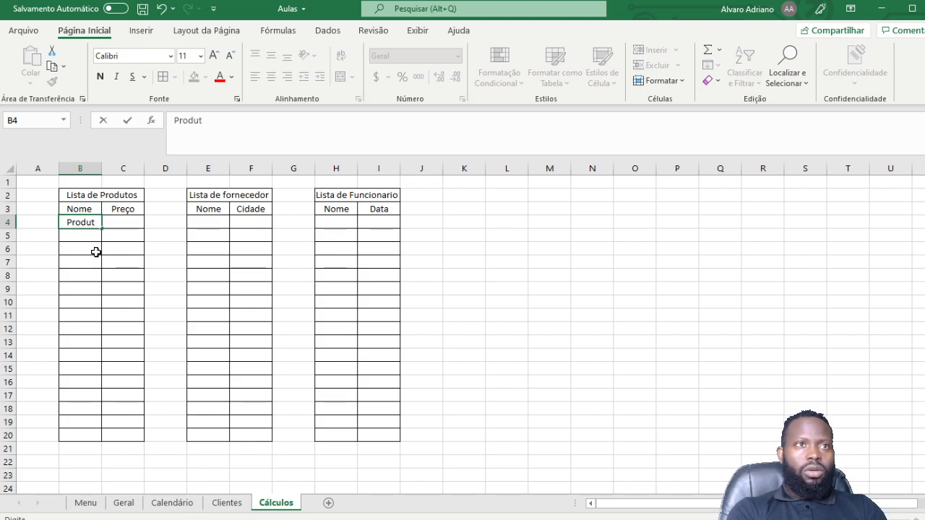
pyautogui.write('o')
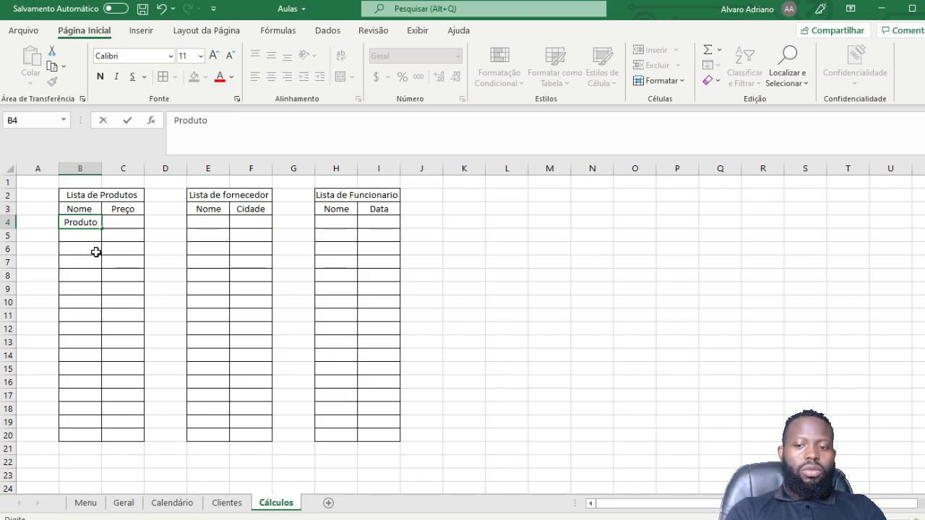
pyautogui.write(' 1')
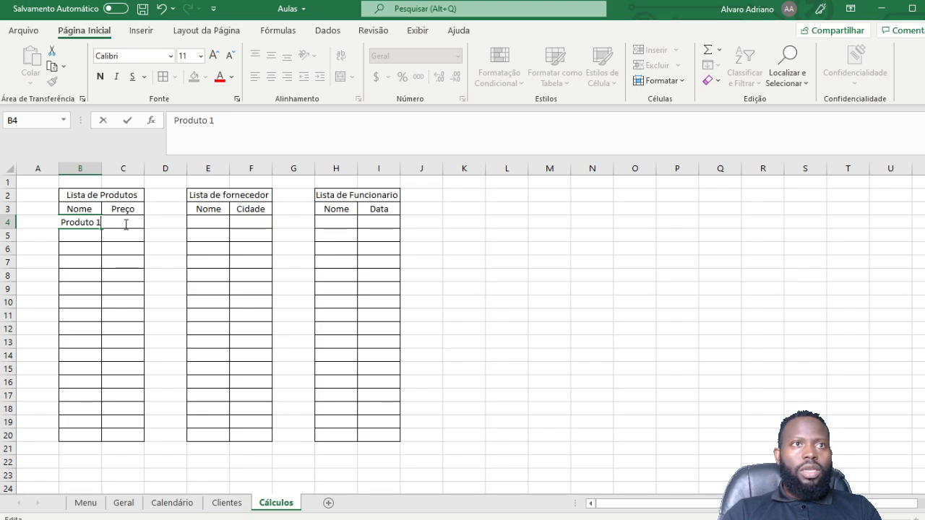
pyautogui.click(124, 250)
pyautogui.click(128, 225)
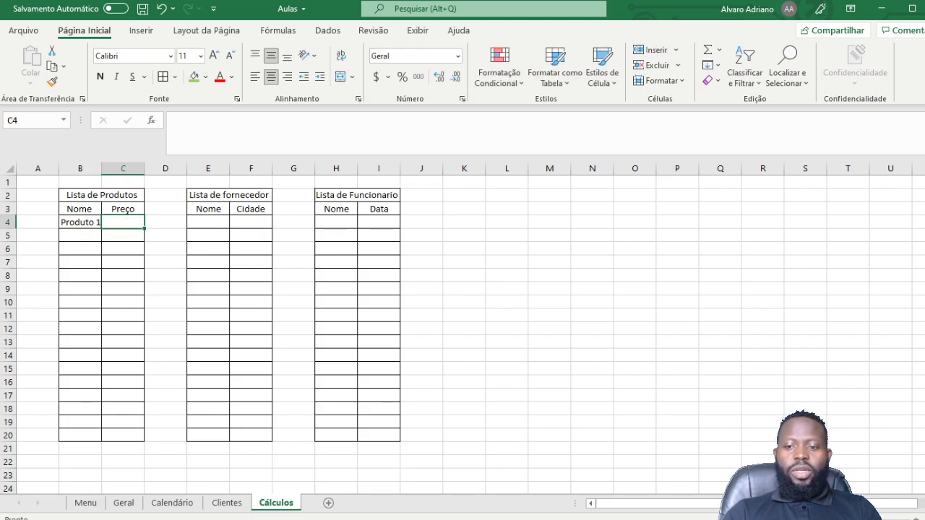
pyautogui.write('1')
pyautogui.press('Return')
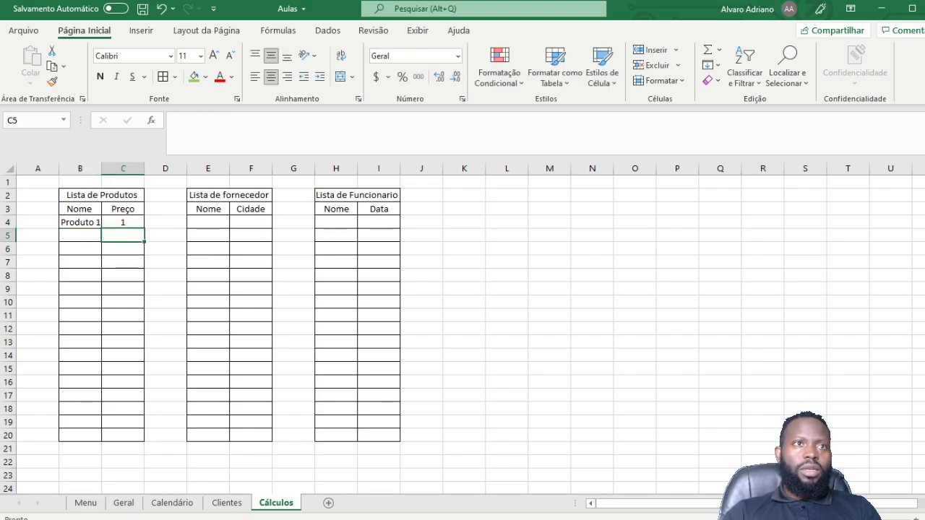
pyautogui.moveTo(75, 223); pyautogui.dragTo(146, 440)
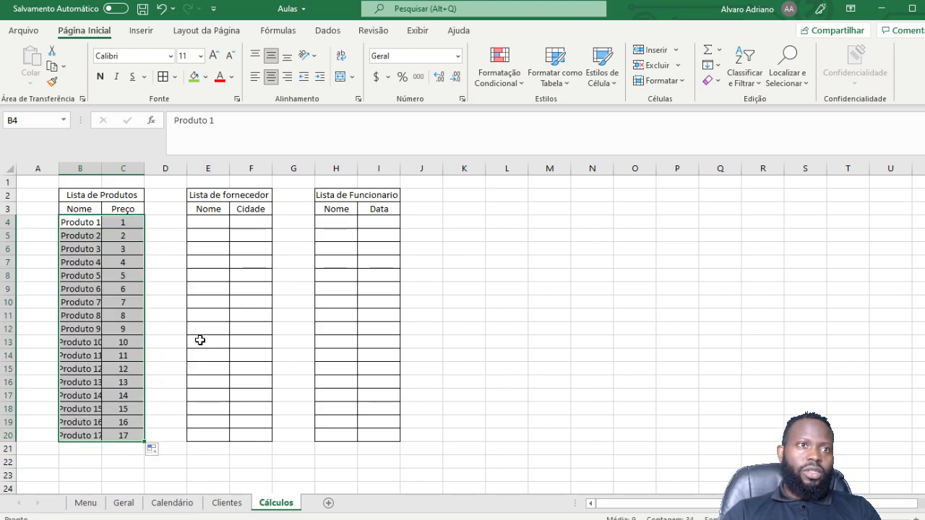
pyautogui.doubleClick(101, 169)
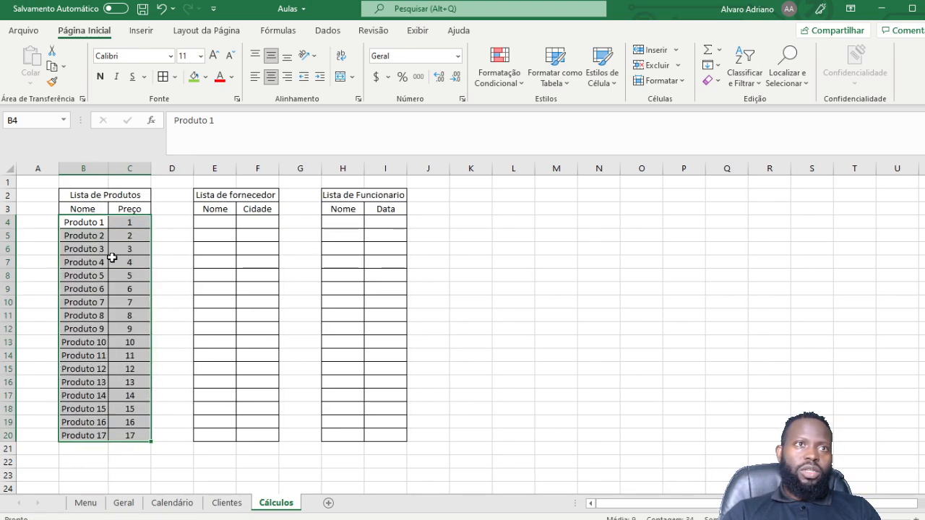
pyautogui.moveTo(90, 221); pyautogui.dragTo(123, 437)
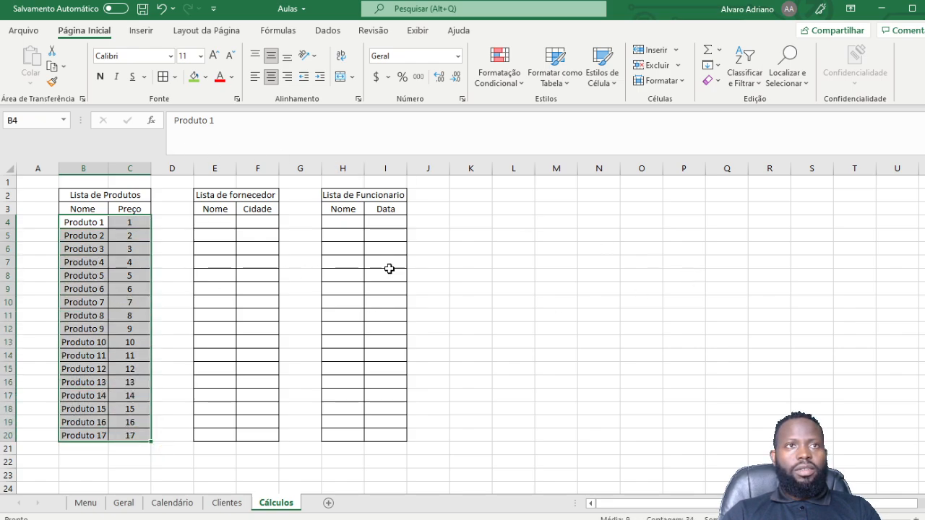
# Step: Enter 'Fornecedor 1' in E4 and clear the Cidade header in F3
pyautogui.doubleClick(235, 168)
pyautogui.click(214, 222)
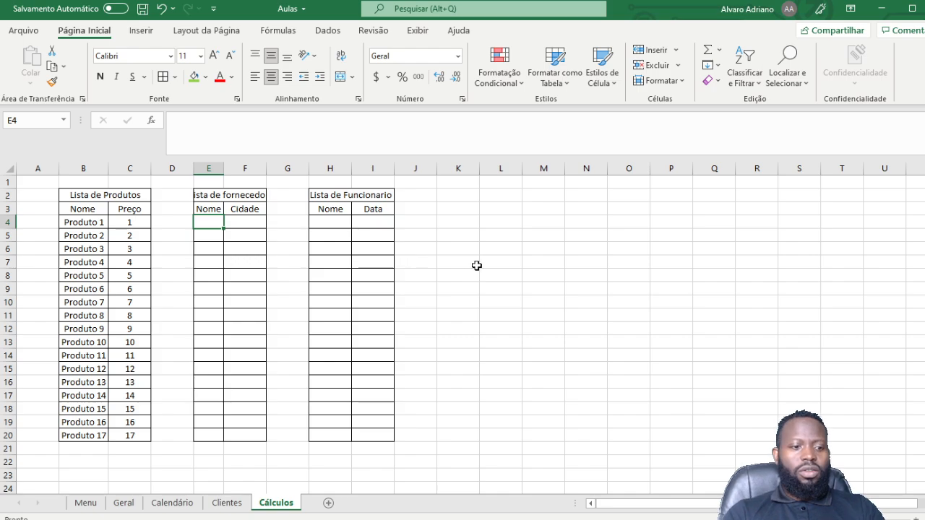
pyautogui.write('For')
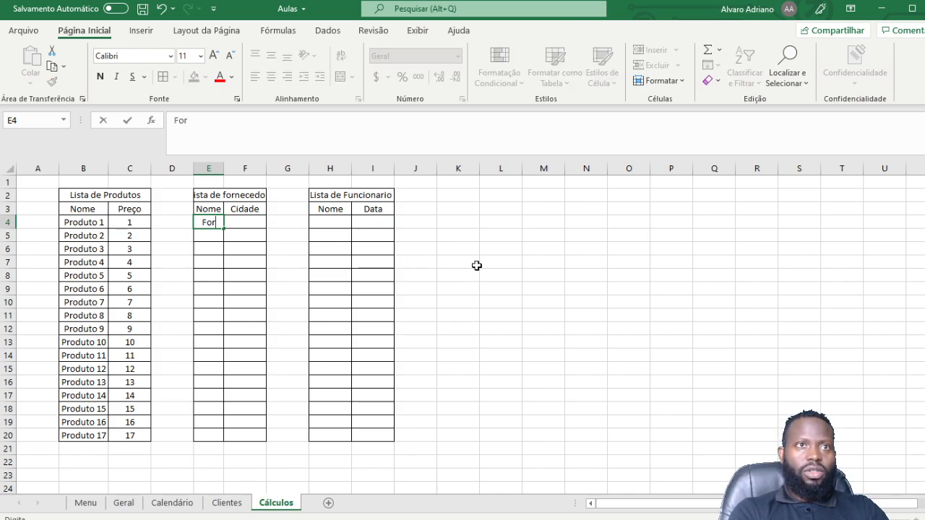
pyautogui.write('necedor')
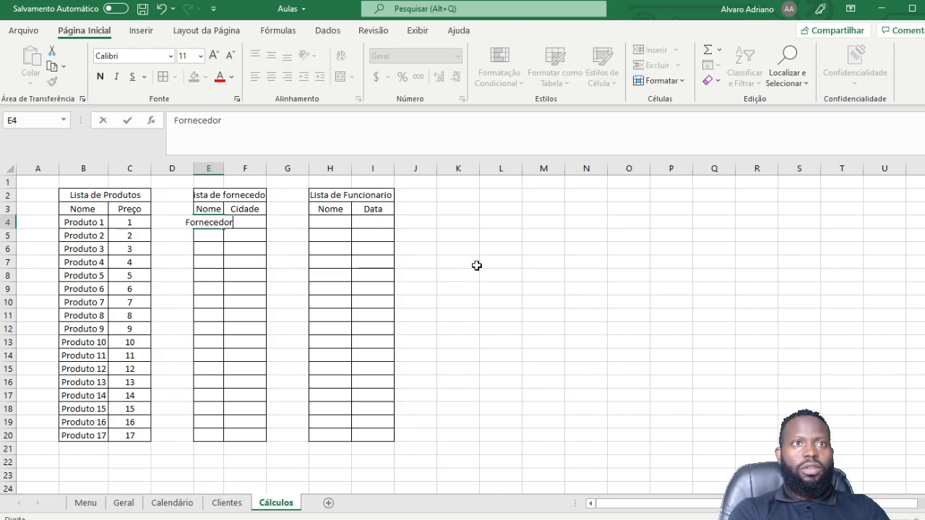
pyautogui.hotkey('ctrl', 'Return')
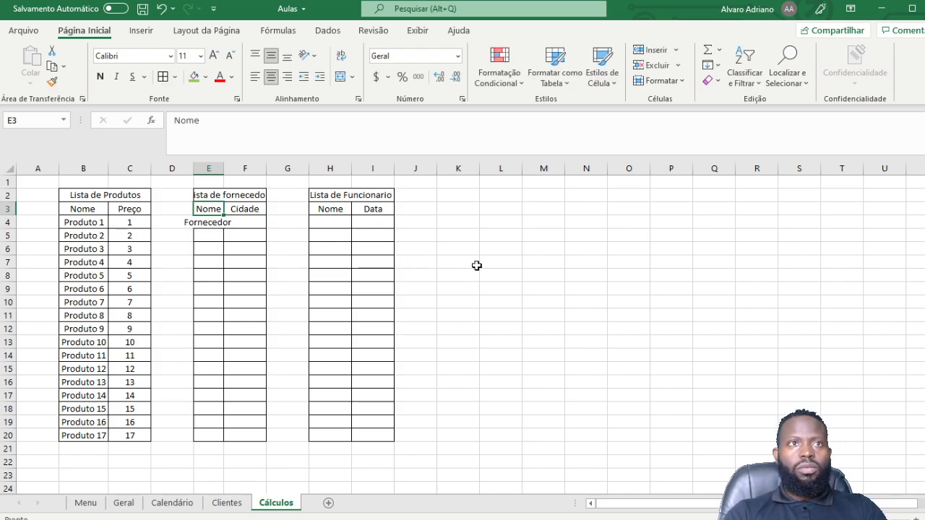
pyautogui.click(203, 235)
pyautogui.click(207, 223)
pyautogui.click(226, 120)
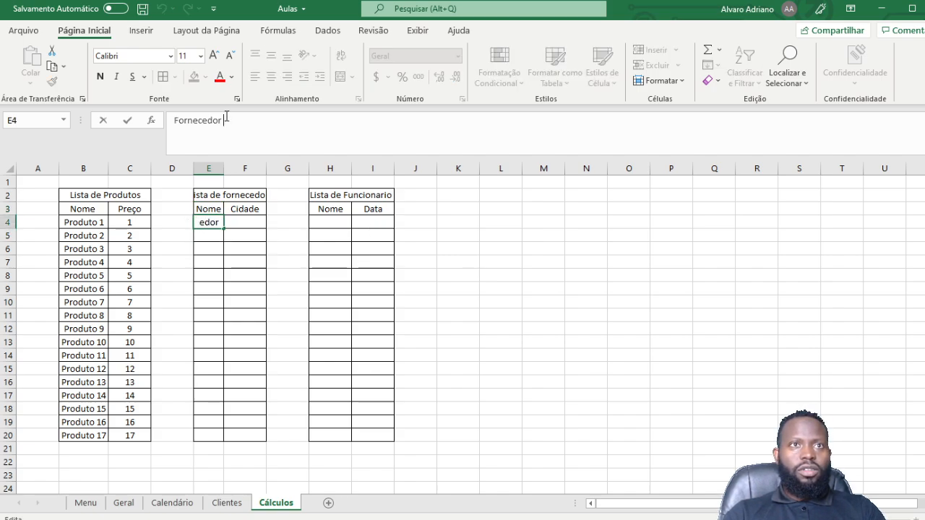
pyautogui.write('1')
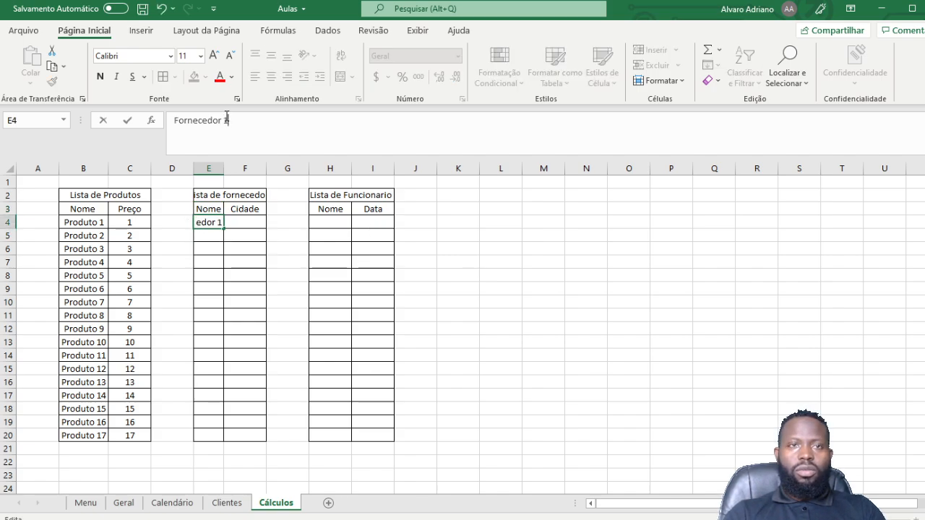
pyautogui.click(240, 224)
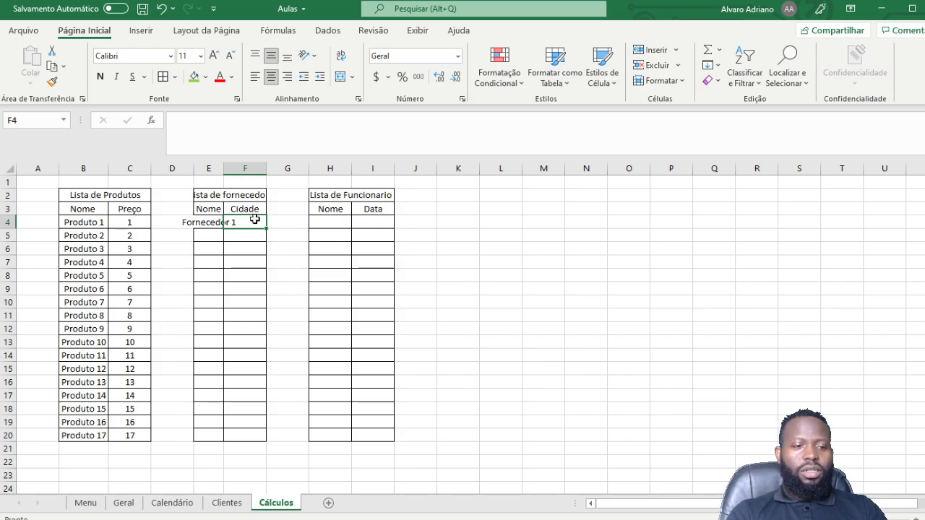
pyautogui.click(255, 211)
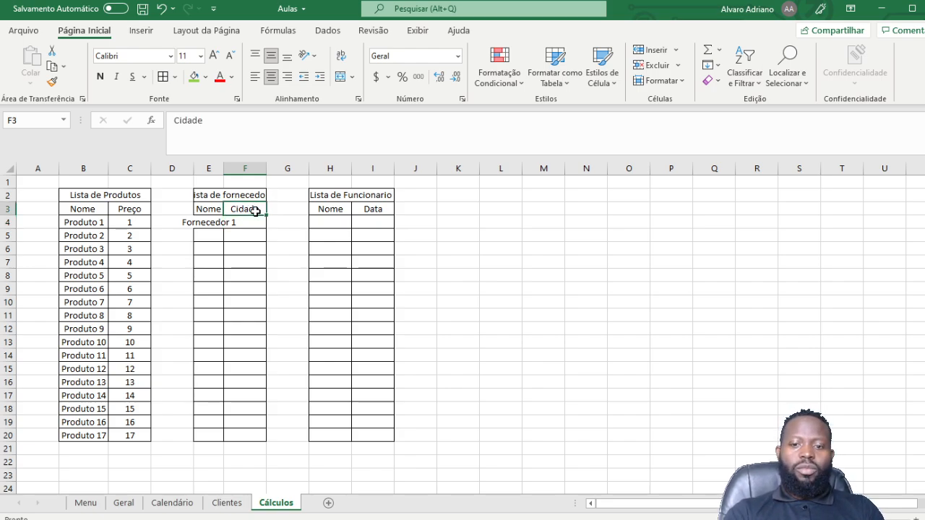
pyautogui.press('Delete')
pyautogui.click(252, 286)
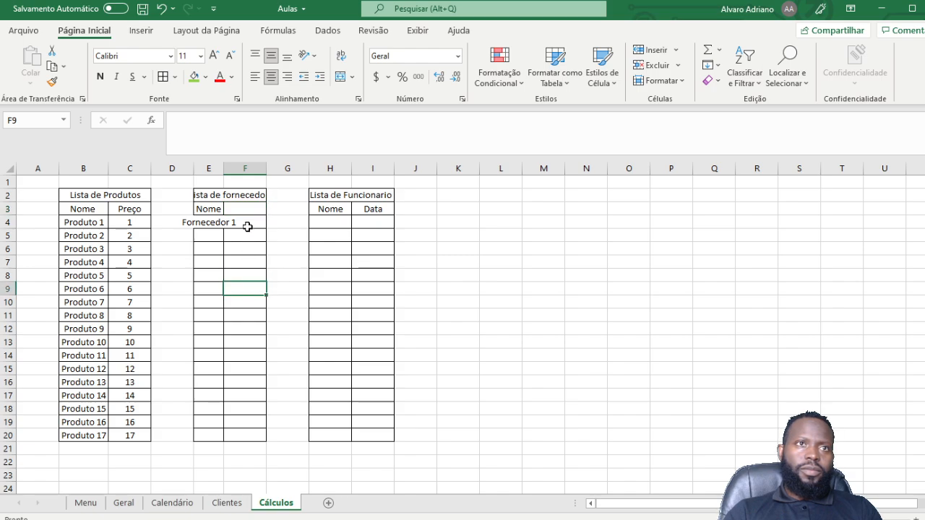
# Step: Fill Fornecedor 1 down to Fornecedor 17 in row 20 and autofit column E
pyautogui.click(212, 223)
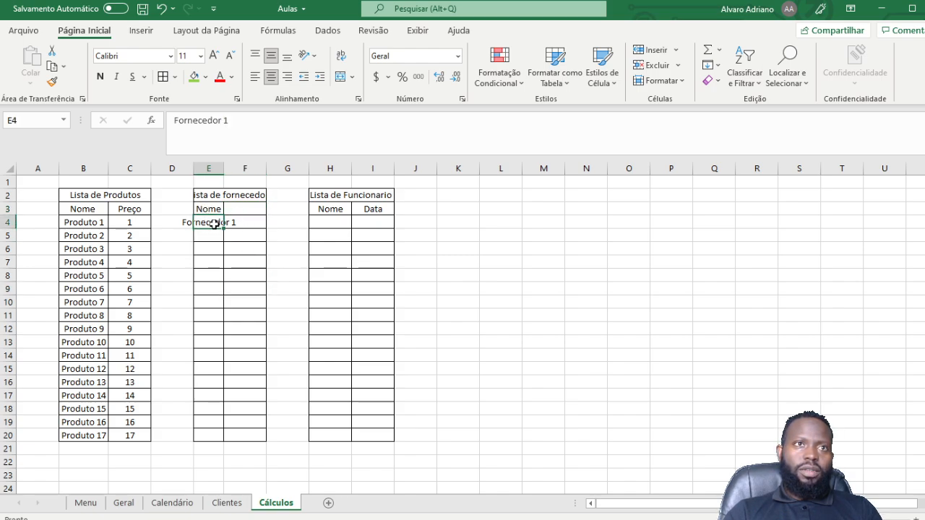
pyautogui.moveTo(224, 231); pyautogui.dragTo(224, 443)
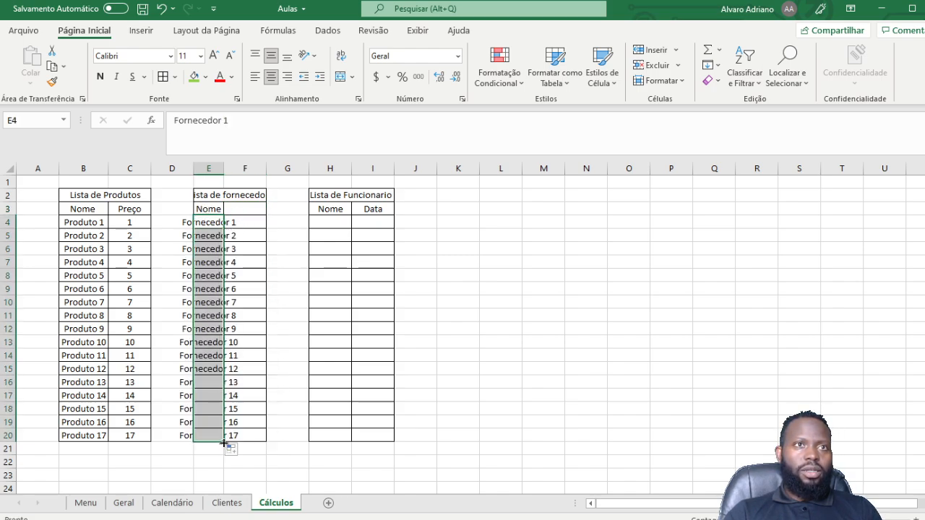
pyautogui.doubleClick(224, 171)
pyautogui.click(232, 316)
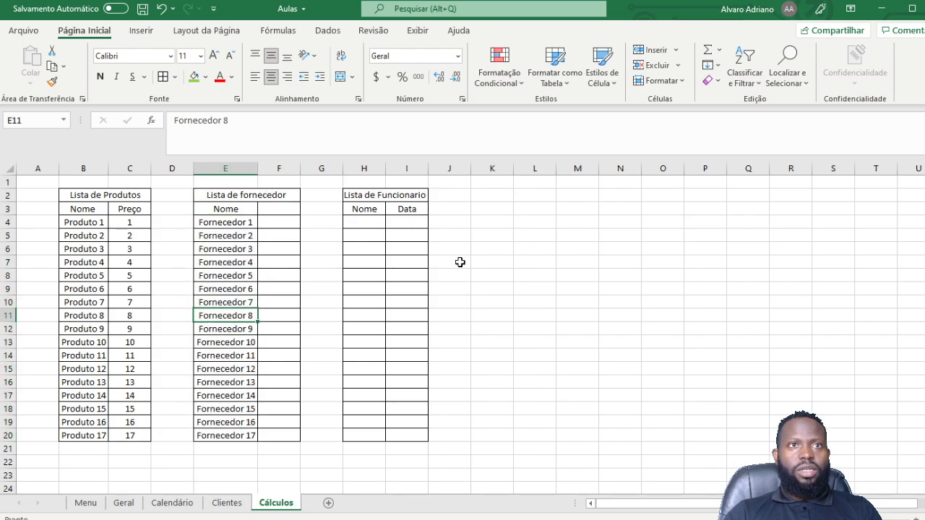
pyautogui.click(364, 224)
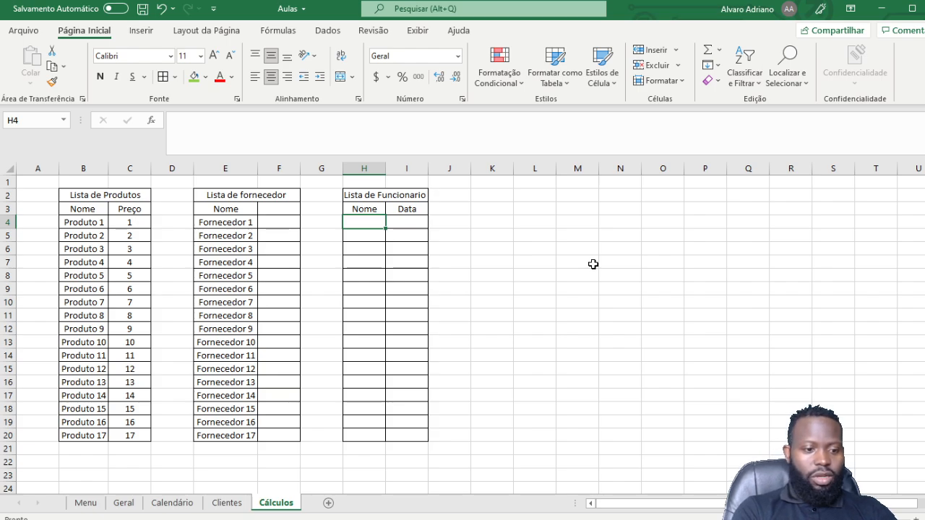
# Step: Type 'Funcionario 1' in H4 and fill it down to Funcionario 17 in row 20
pyautogui.write('Funcio')
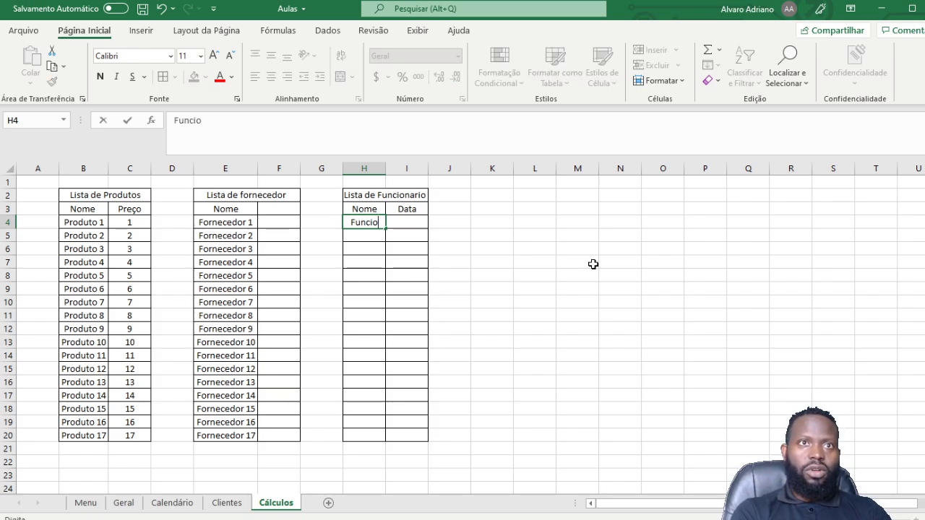
pyautogui.write('nario')
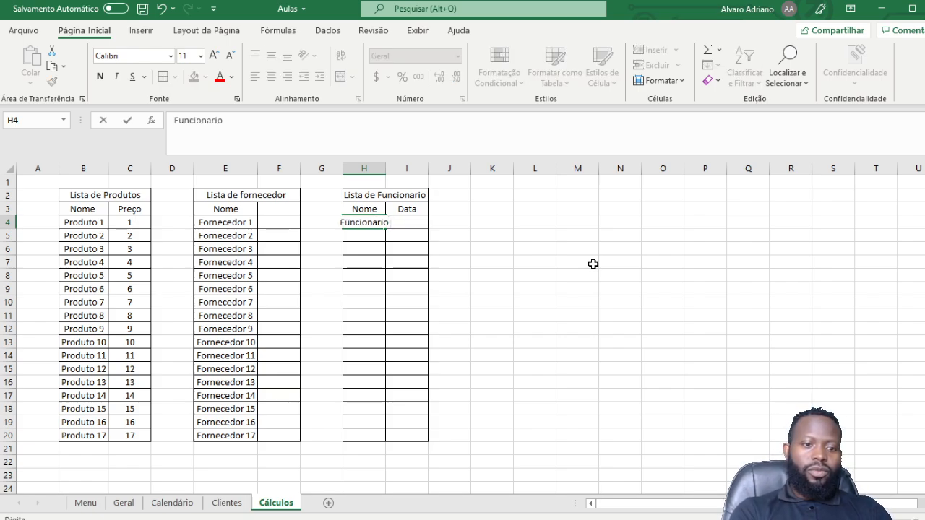
pyautogui.write(' 1')
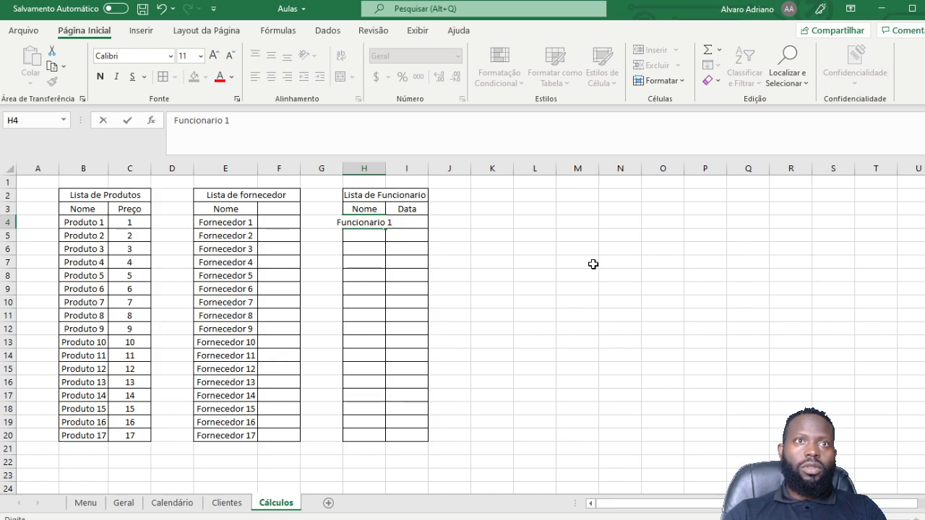
pyautogui.press('Return')
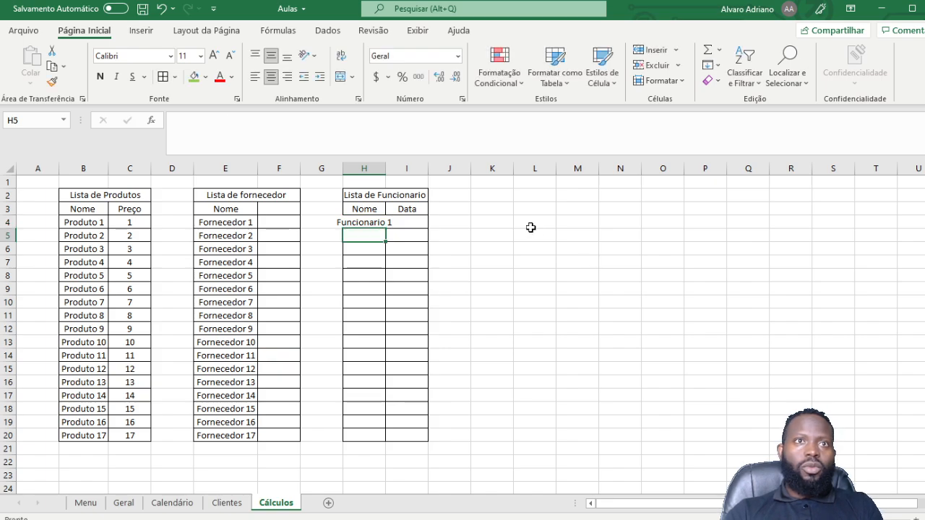
pyautogui.click(381, 224)
pyautogui.moveTo(387, 228); pyautogui.dragTo(388, 440)
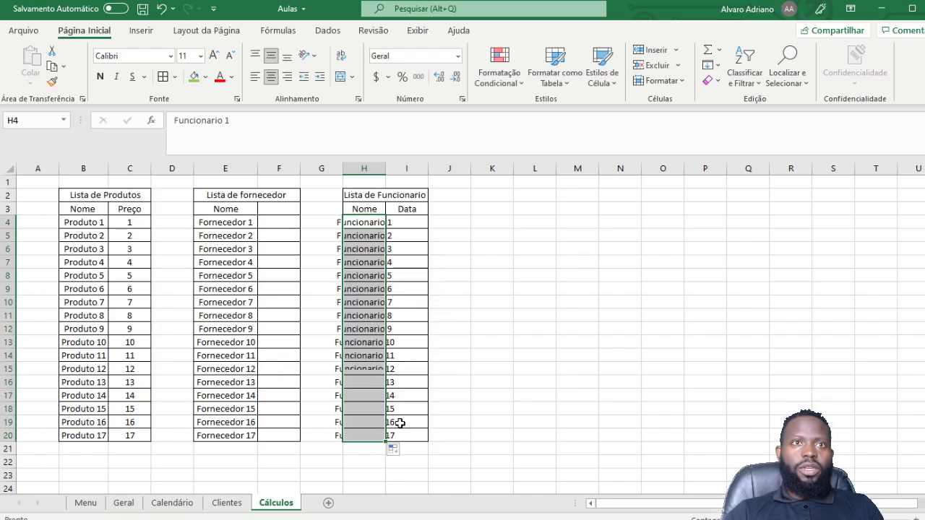
# Step: Autofit column H so the Funcionario names display in full
pyautogui.doubleClick(385, 168)
pyautogui.click(552, 234)
pyautogui.click(433, 221)
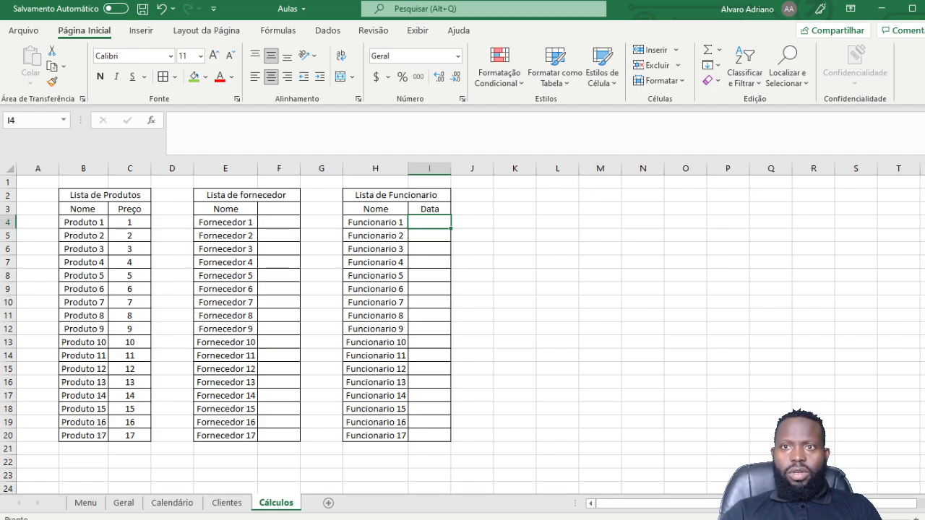
# Step: Enter 01/08/2021 in I4, fill dates down to row 20, and autofit column I
pyautogui.write('0')
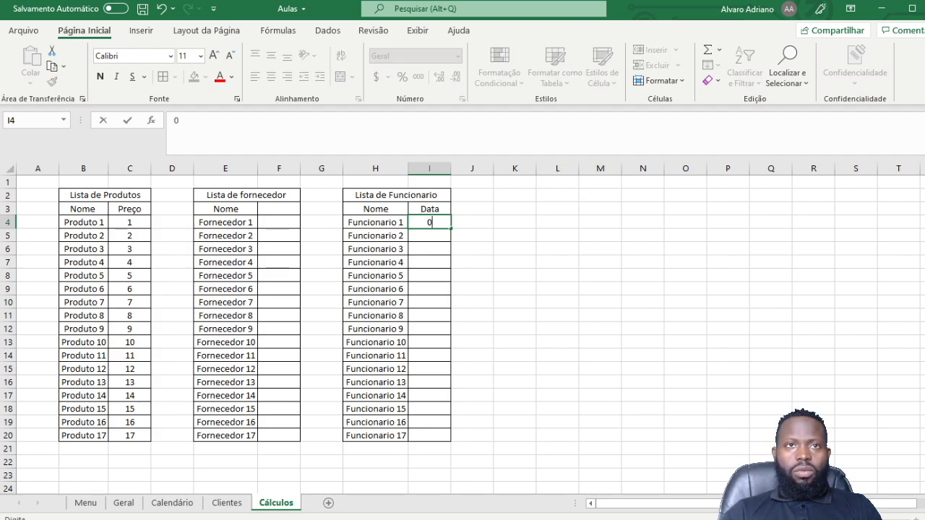
pyautogui.write('1/0')
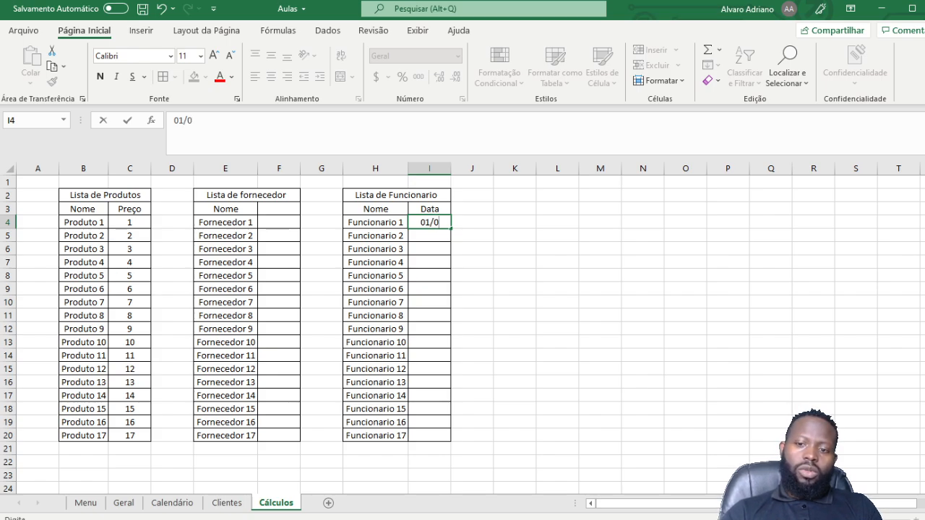
pyautogui.write('8')
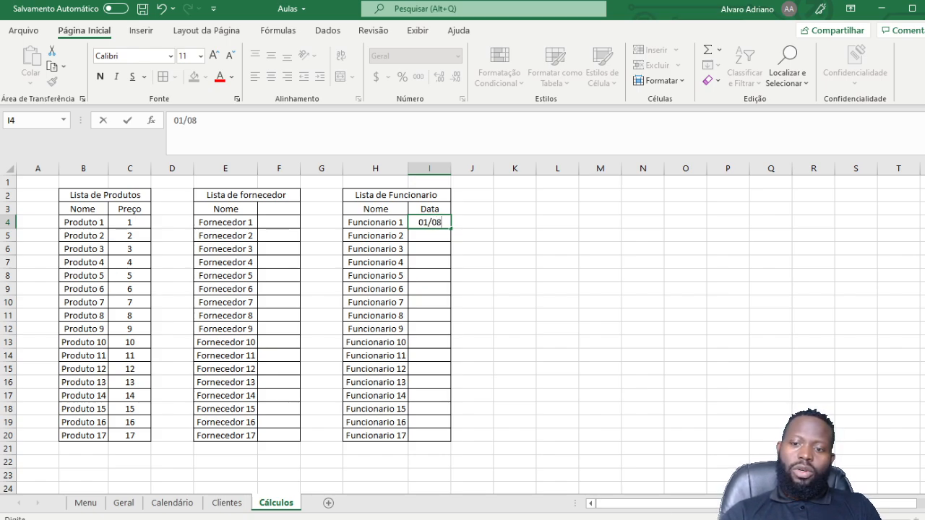
pyautogui.write('/20')
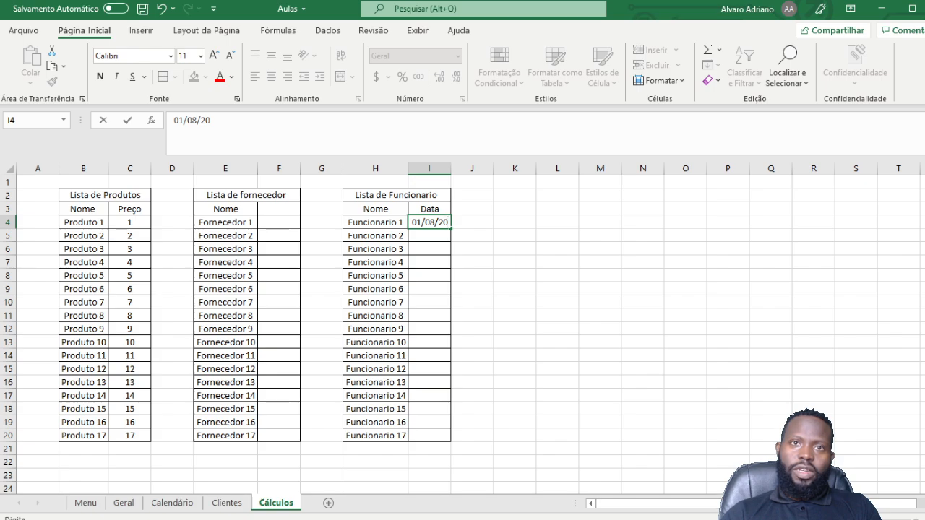
pyautogui.write('21')
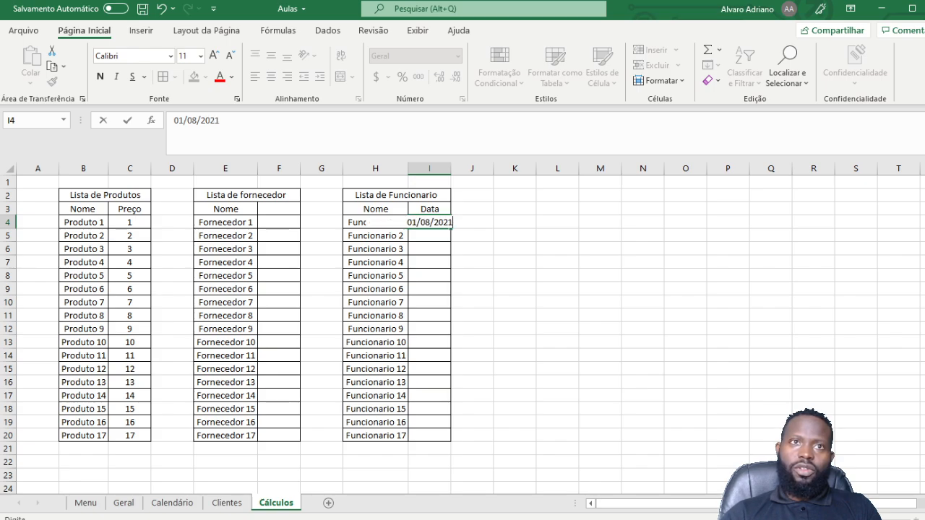
pyautogui.press('Return')
pyautogui.click(438, 220)
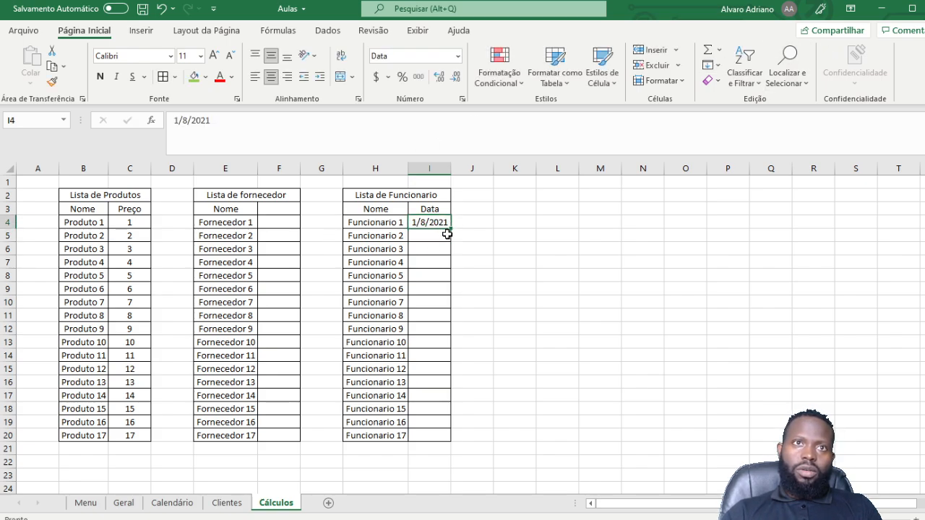
pyautogui.moveTo(449, 231); pyautogui.dragTo(454, 443)
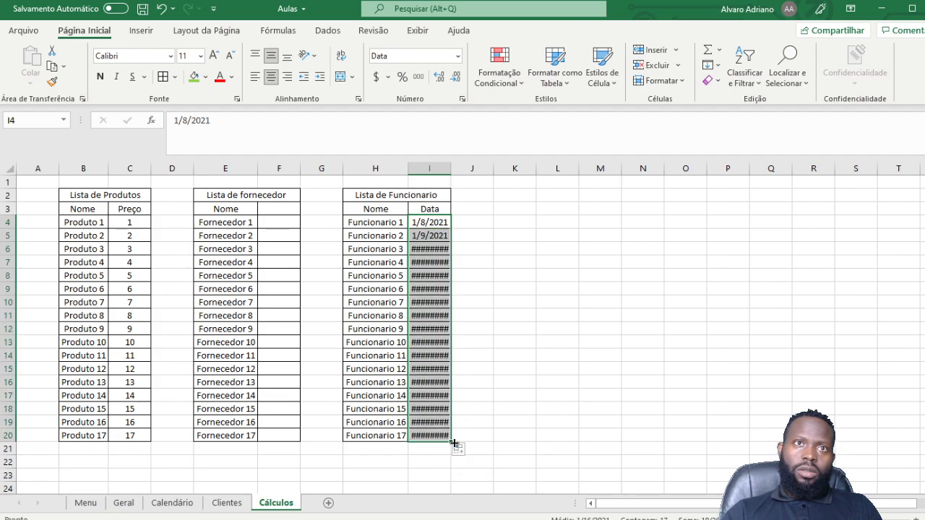
pyautogui.click(439, 258)
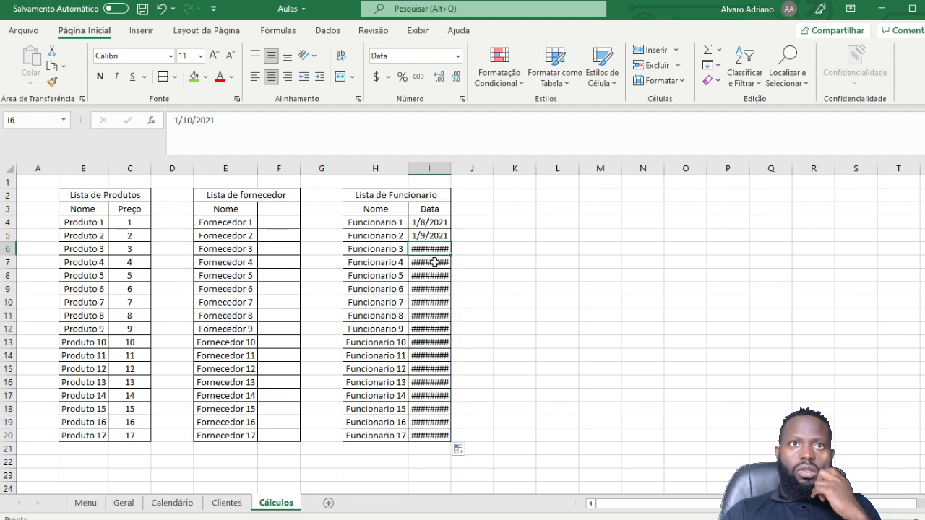
pyautogui.doubleClick(451, 168)
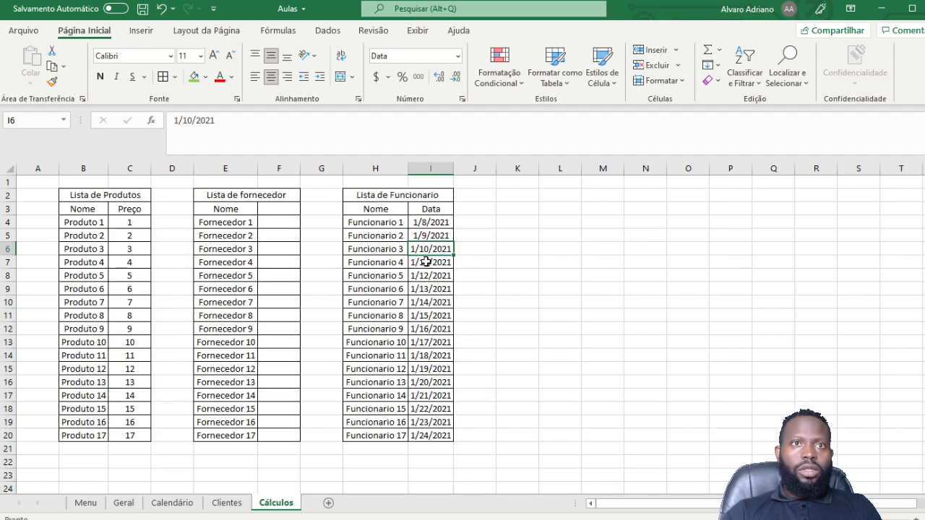
# Step: Change the first date in I4 to 1/1/2021
pyautogui.click(437, 220)
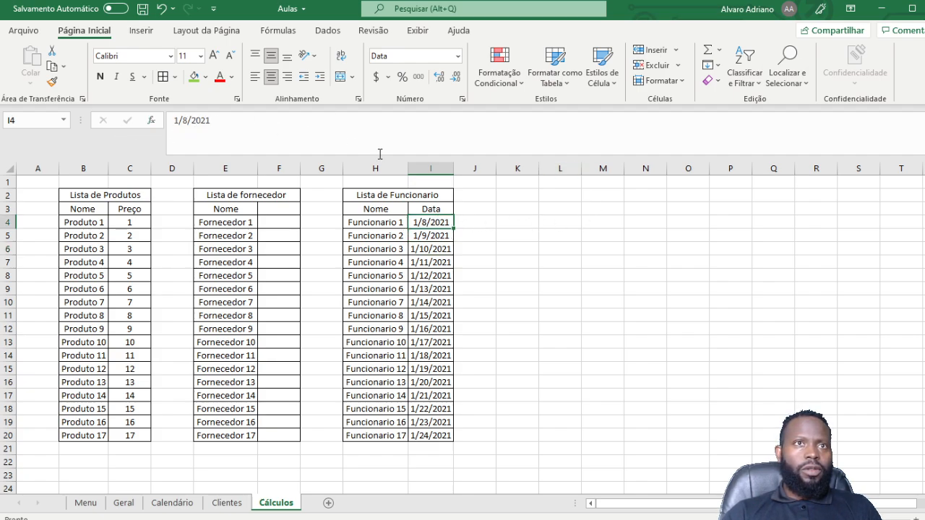
pyautogui.click(186, 120)
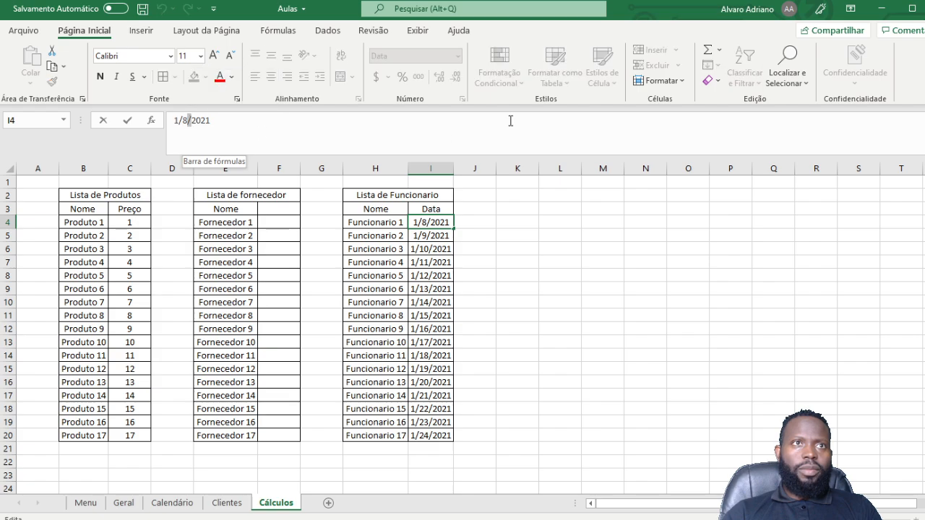
pyautogui.press('BackSpace')
pyautogui.write('1')
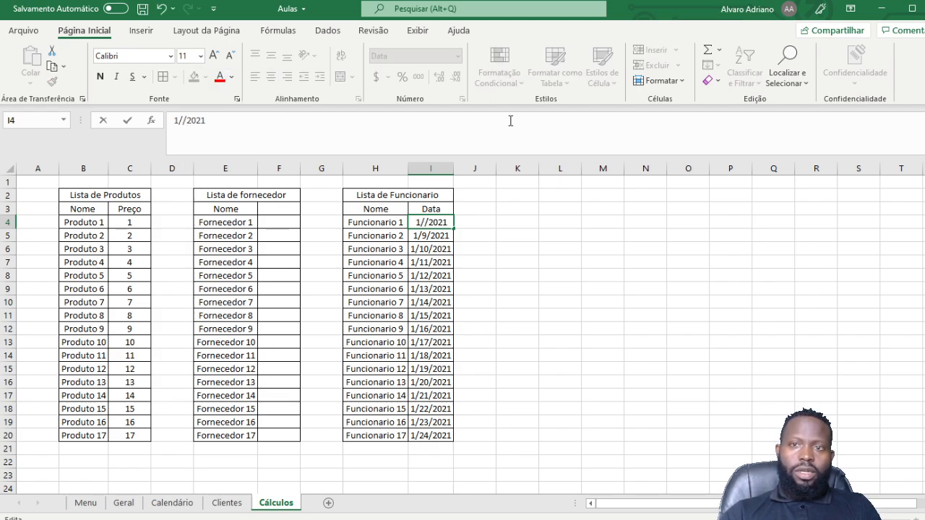
pyautogui.press('Return')
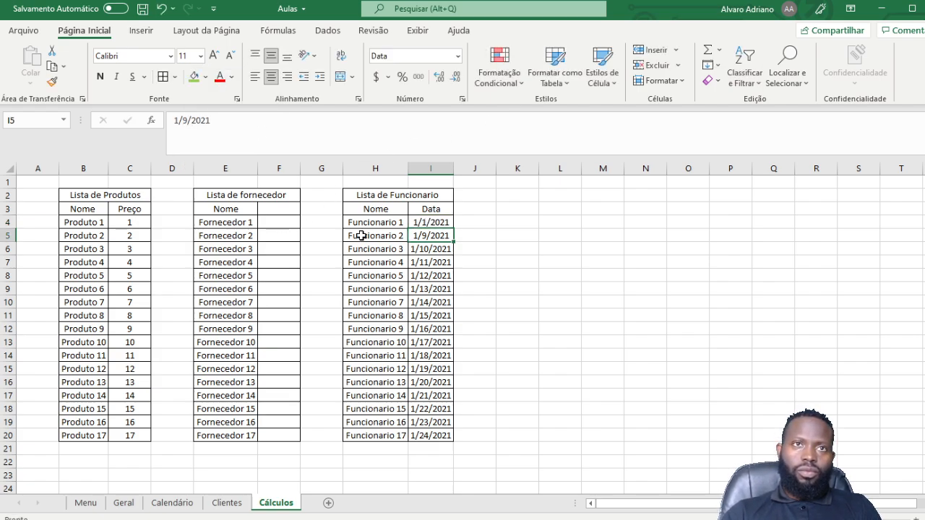
pyautogui.click(444, 225)
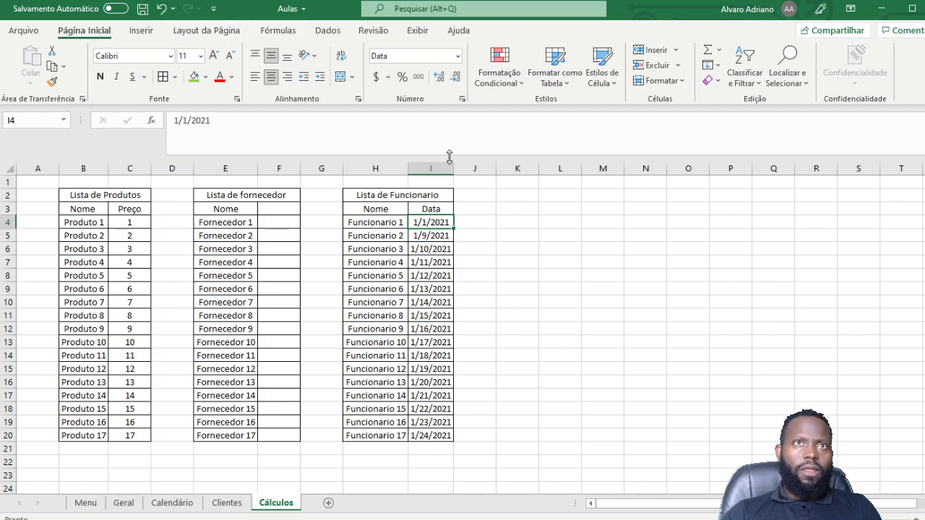
# Step: Format I4 with the Português (Angola) 14-mar-12 date style so it shows 1-jan-21
pyautogui.click(461, 99)
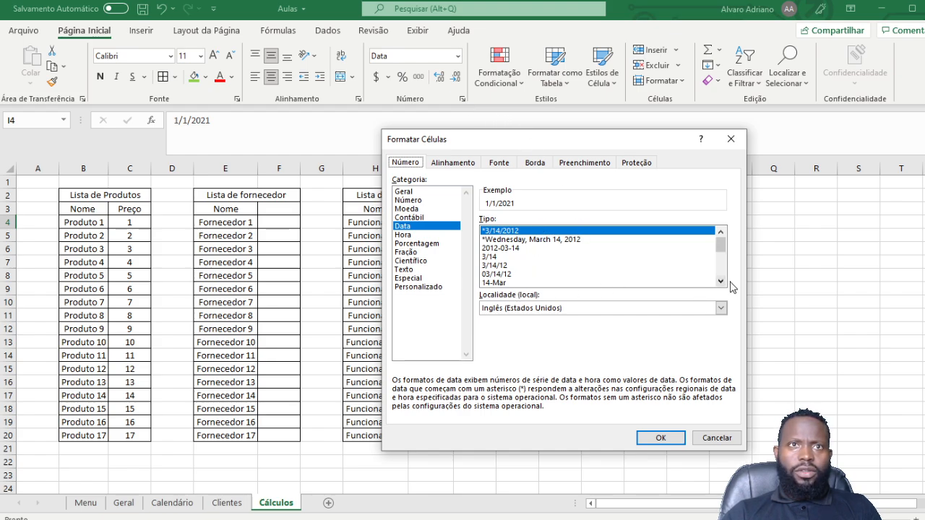
pyautogui.click(528, 307)
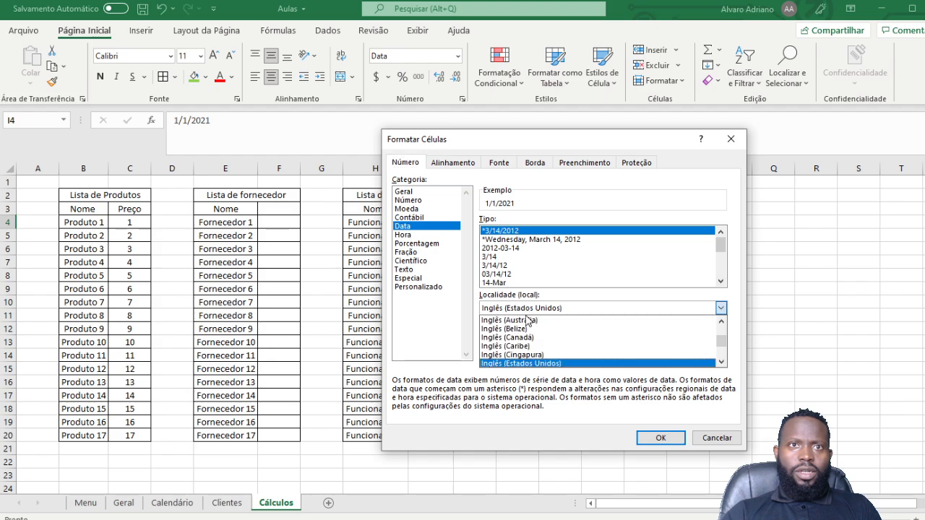
pyautogui.press('p')
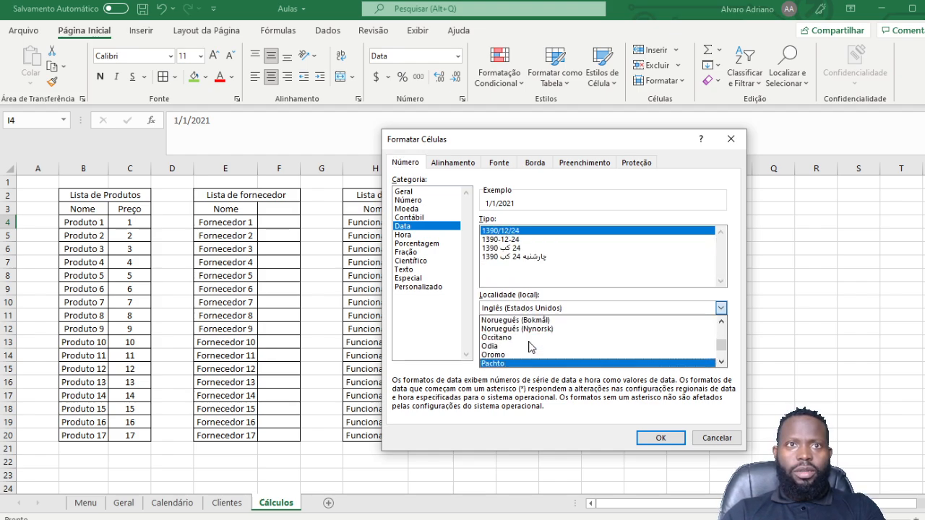
pyautogui.press('p')
pyautogui.press('p')
pyautogui.press('p')
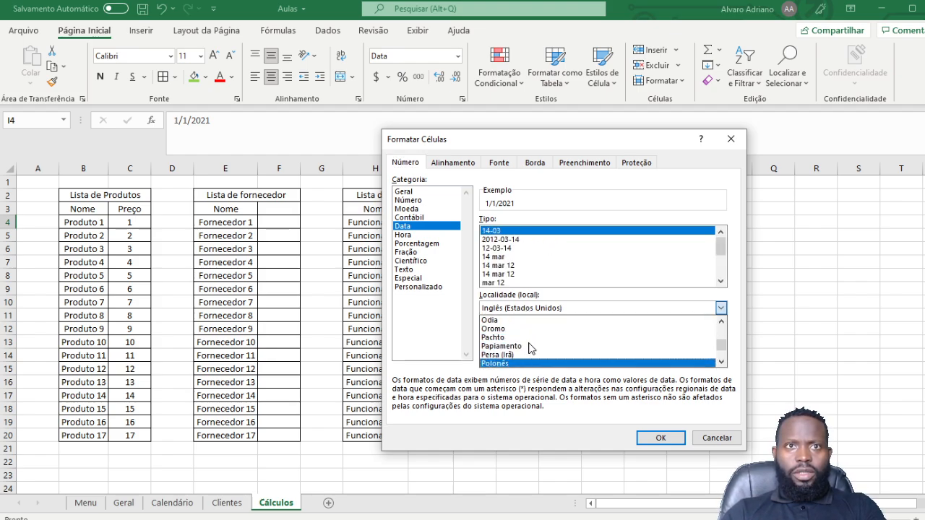
pyautogui.press('p')
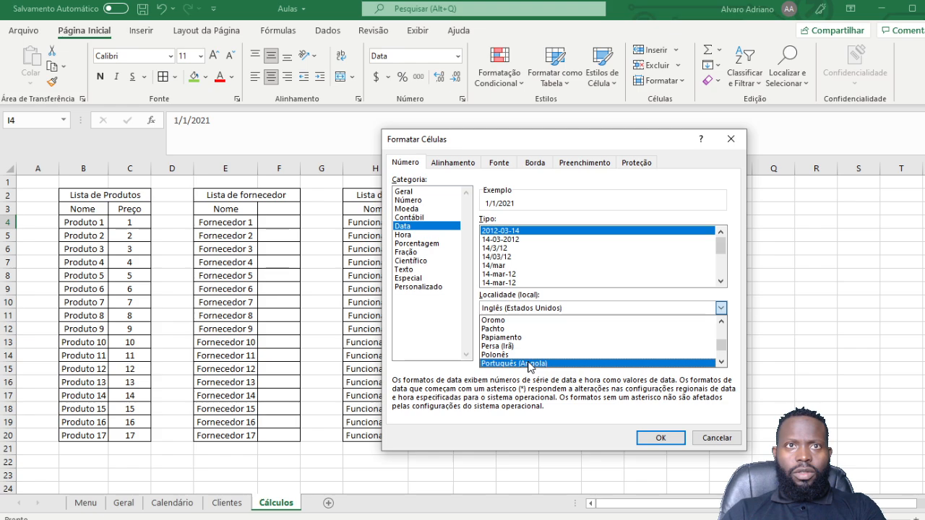
pyautogui.click(529, 365)
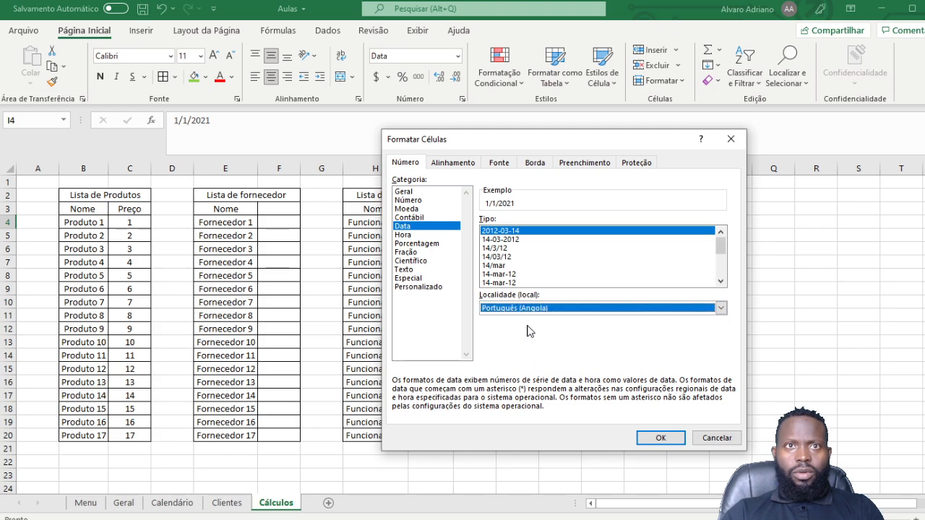
pyautogui.click(507, 274)
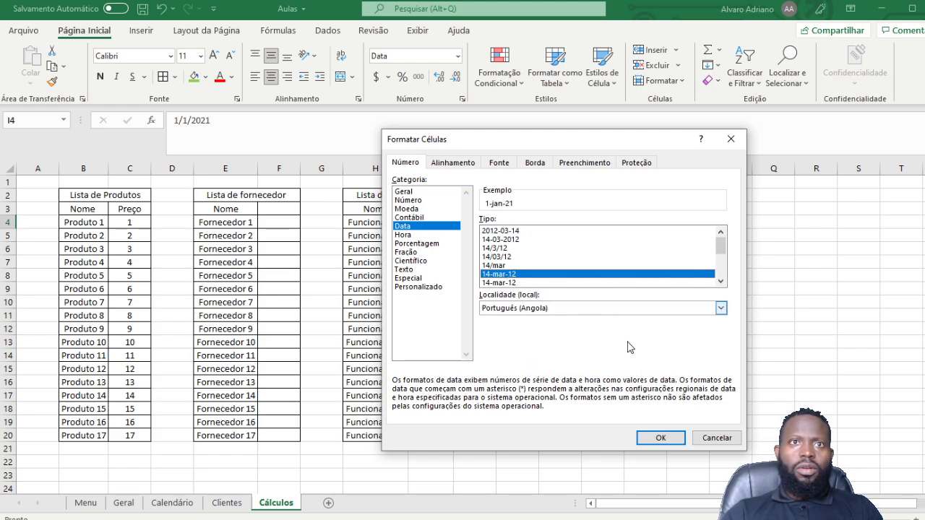
pyautogui.click(658, 438)
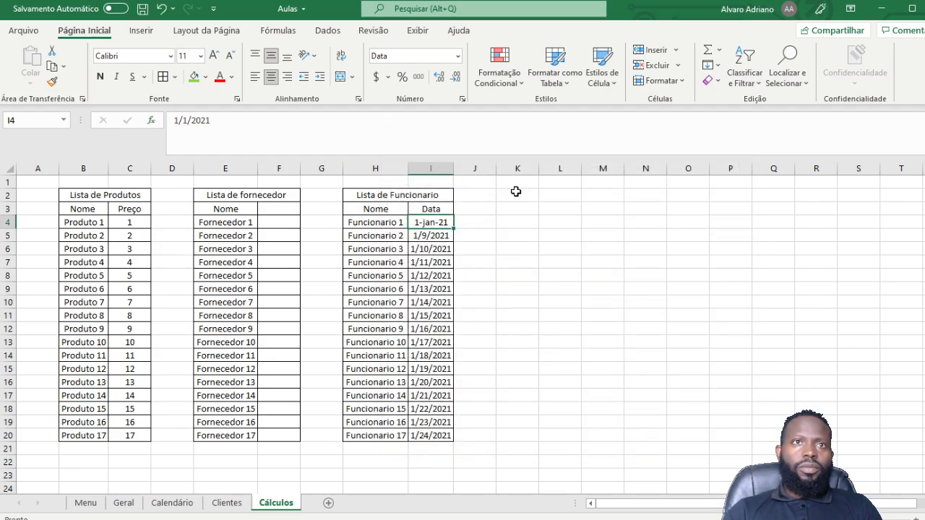
# Step: Fill the employee Data column I4:I20 with dates 1-jan-21 through 17-jan-21
pyautogui.moveTo(453, 229); pyautogui.dragTo(455, 443)
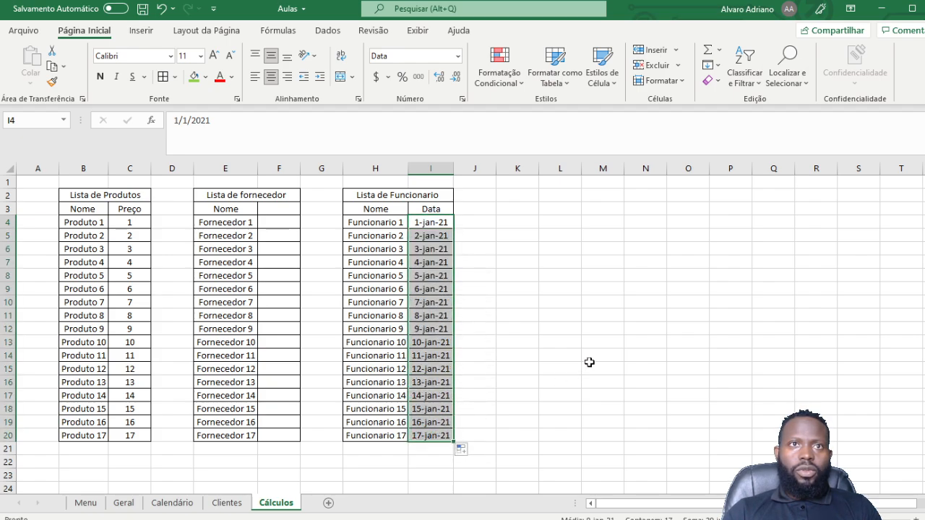
pyautogui.click(564, 277)
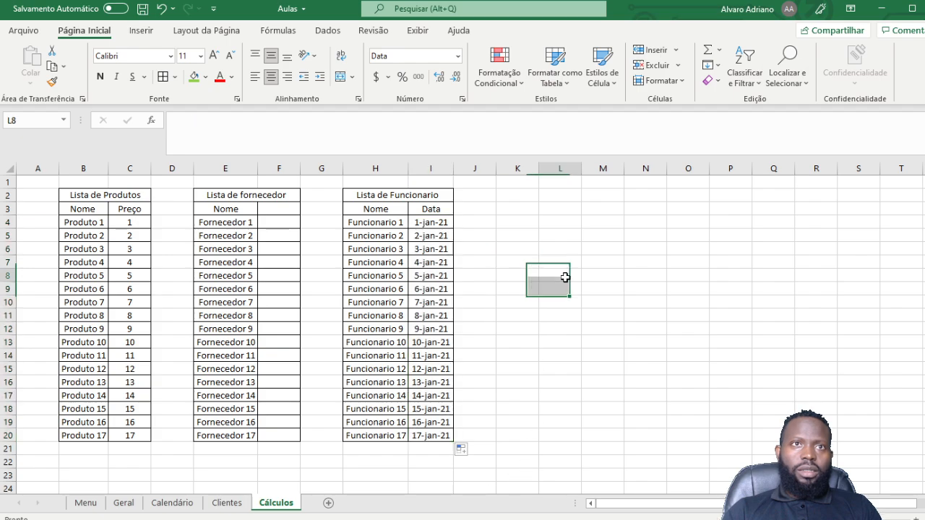
pyautogui.moveTo(428, 221); pyautogui.dragTo(430, 329)
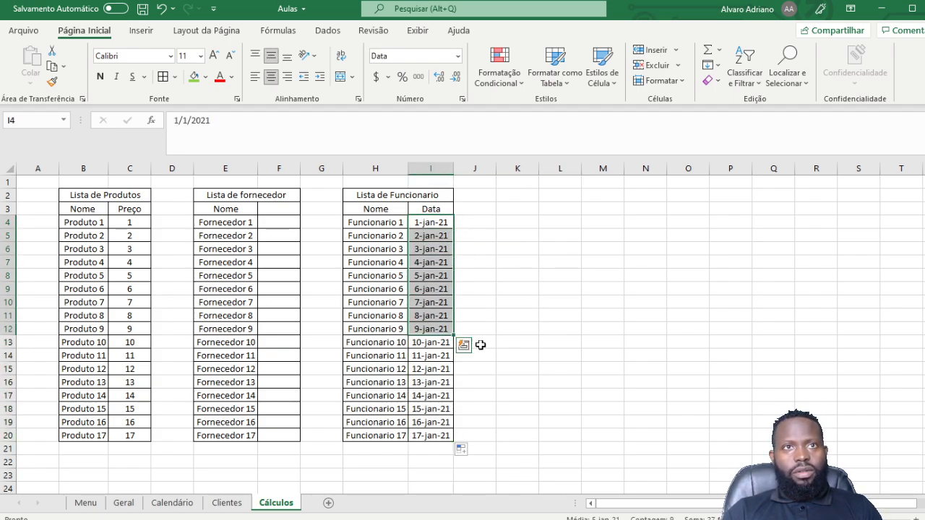
pyautogui.click(603, 342)
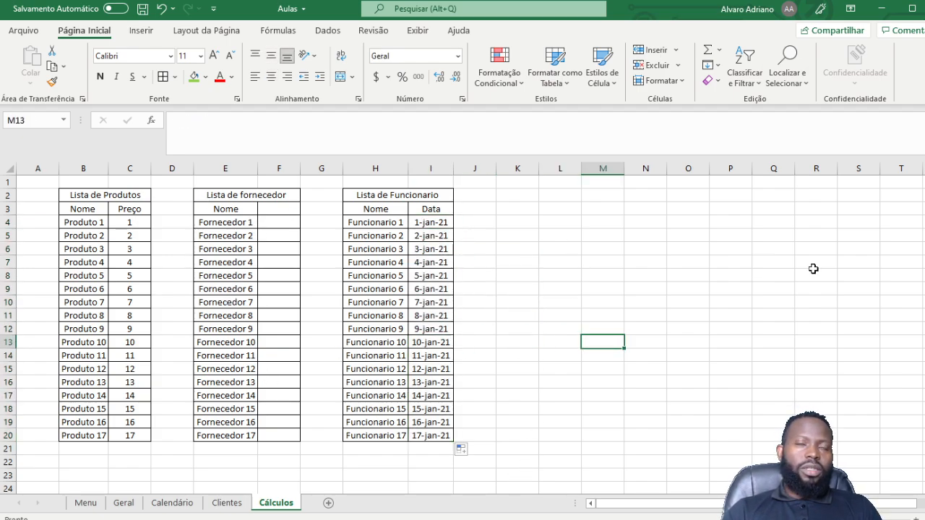
# Step: Turn off Linhas de Grade on the Exibir tab to hide the sheet gridlines
pyautogui.click(417, 32)
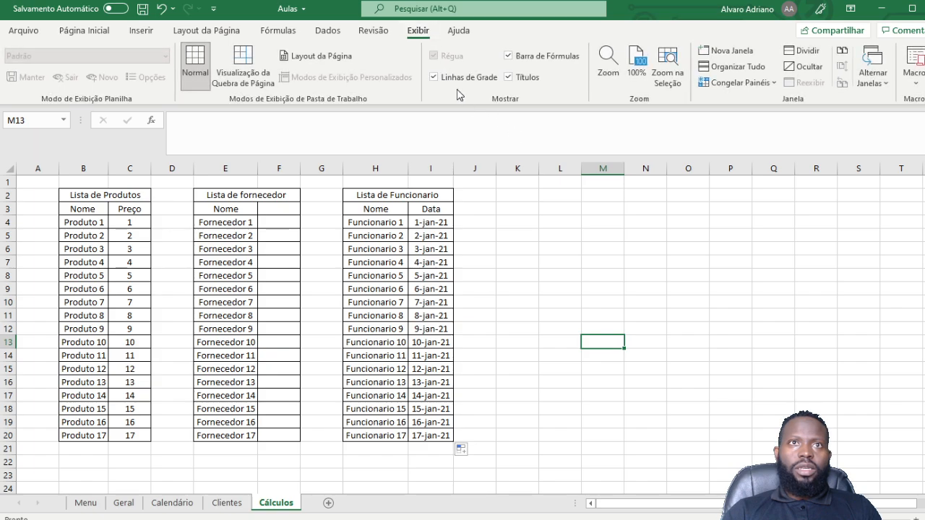
pyautogui.click(432, 77)
pyautogui.click(567, 284)
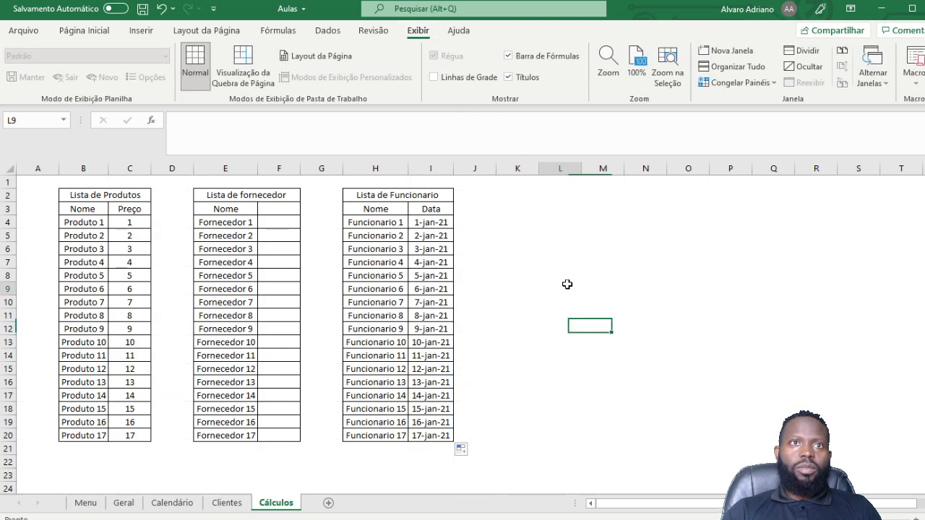
pyautogui.click(276, 303)
pyautogui.moveTo(96, 198); pyautogui.dragTo(103, 210)
# Step: Give B2:C3, E2:F3 and H2:I3 a green fill with bold, size 12 text
pyautogui.keyDown('shift'); pyautogui.click(250, 208); pyautogui.keyUp('shift')
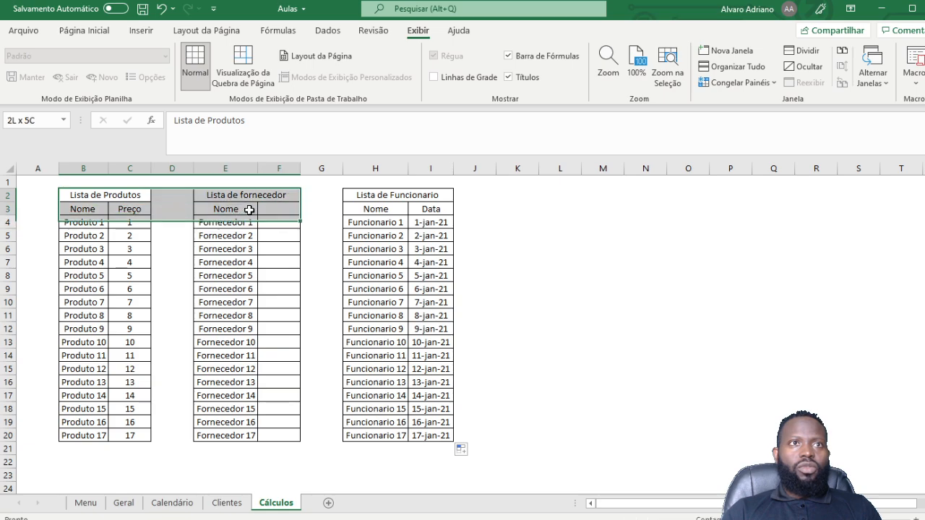
pyautogui.click(250, 209)
pyautogui.moveTo(129, 190); pyautogui.dragTo(137, 208)
pyautogui.moveTo(262, 194); pyautogui.dragTo(260, 207)
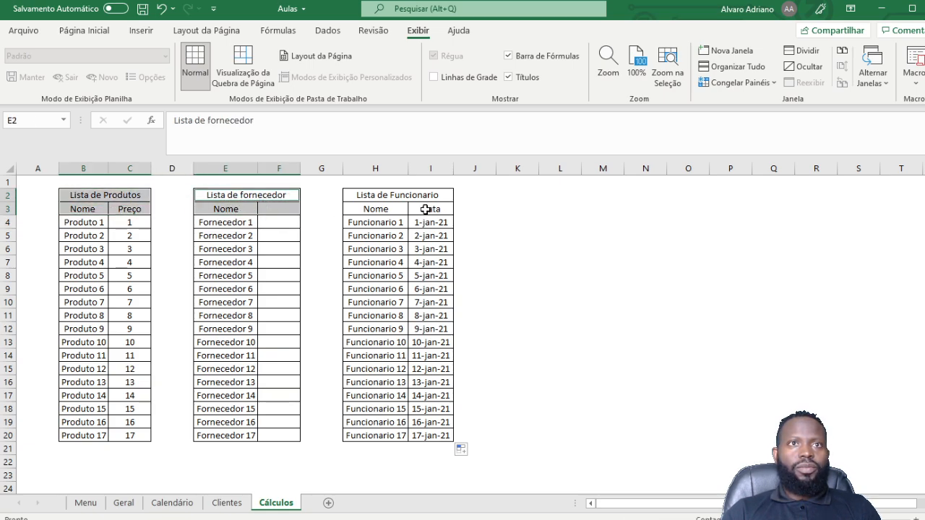
pyautogui.keyDown('ctrl'); pyautogui.click(405, 197); pyautogui.keyUp('ctrl')
pyautogui.click(84, 31)
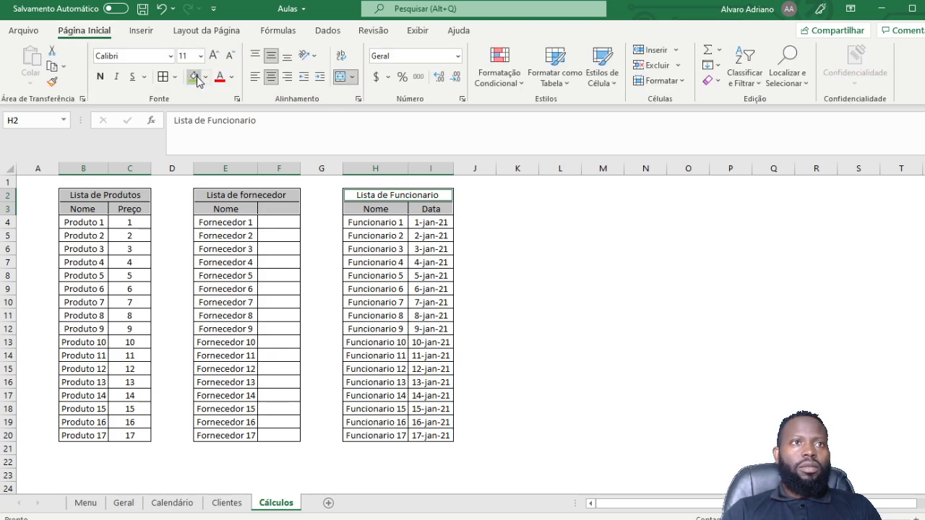
pyautogui.click(193, 77)
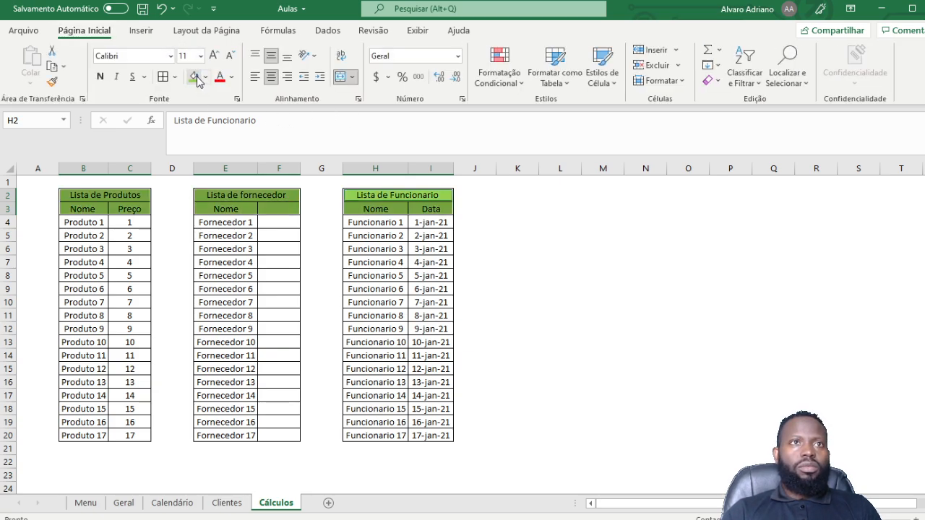
pyautogui.click(100, 77)
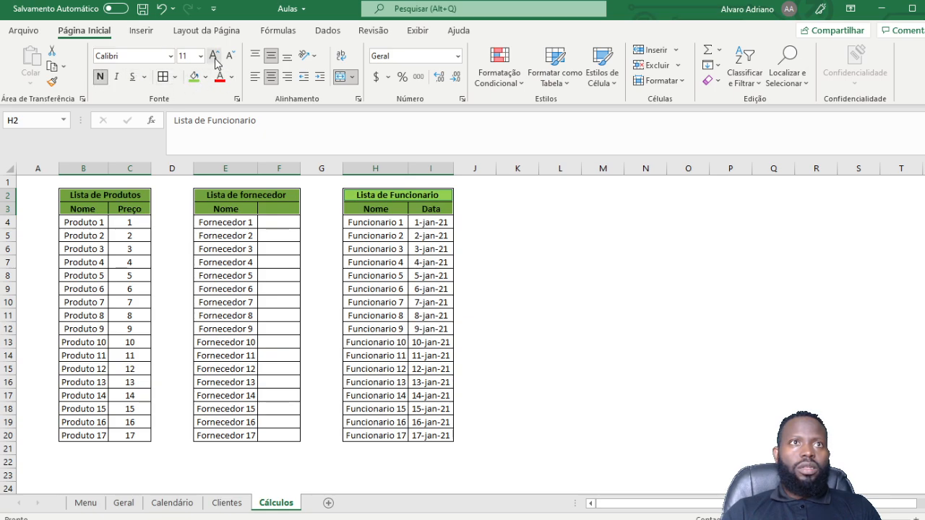
pyautogui.click(213, 58)
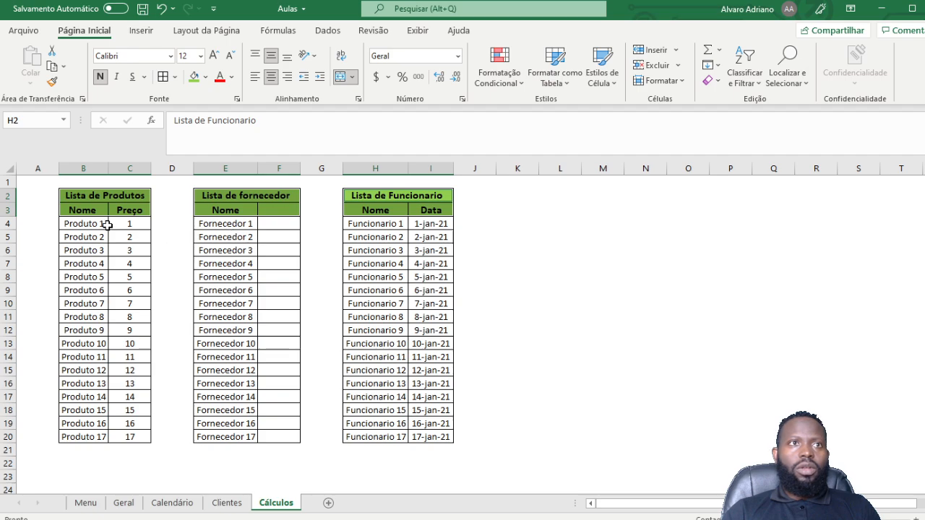
pyautogui.click(159, 247)
# Step: Narrow column C (Preço) by dragging its header border left to tighten the list spacing
pyautogui.click(107, 173)
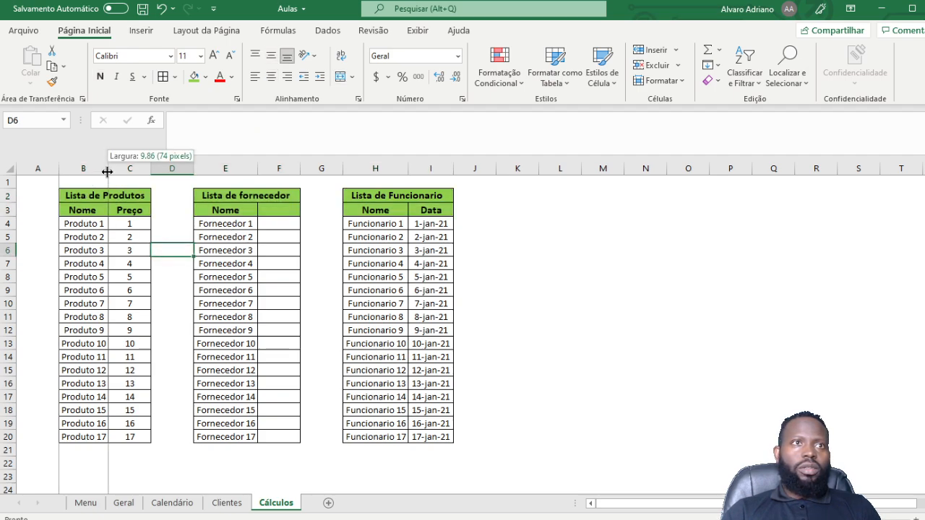
pyautogui.moveTo(151, 173); pyautogui.dragTo(141, 173)
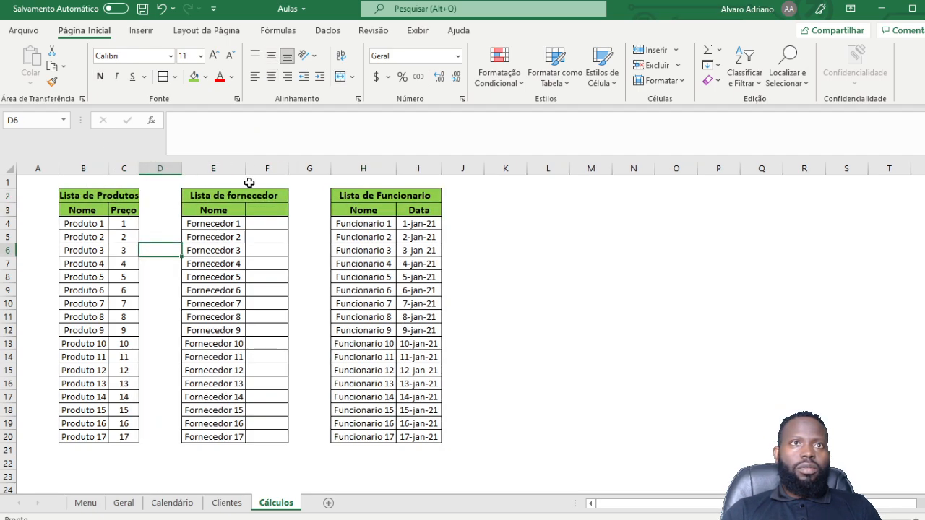
pyautogui.click(249, 168)
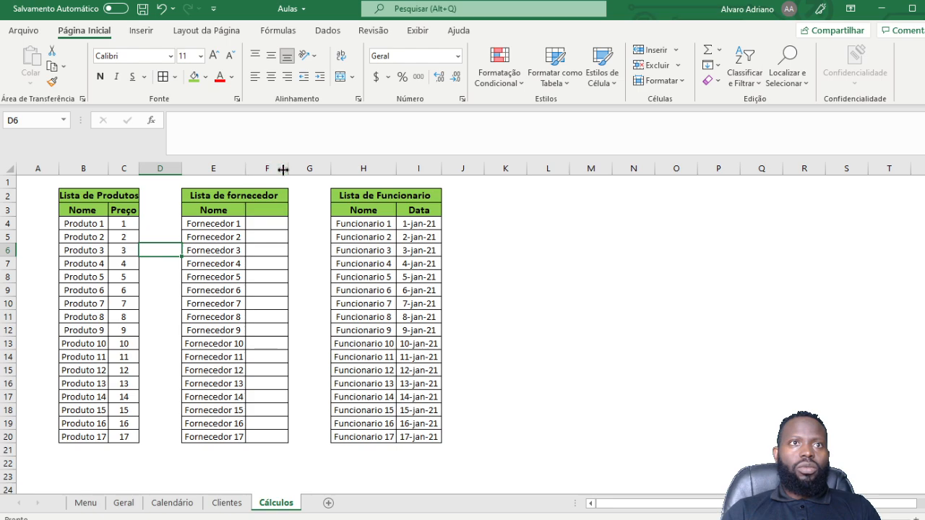
pyautogui.moveTo(286, 169); pyautogui.dragTo(287, 170)
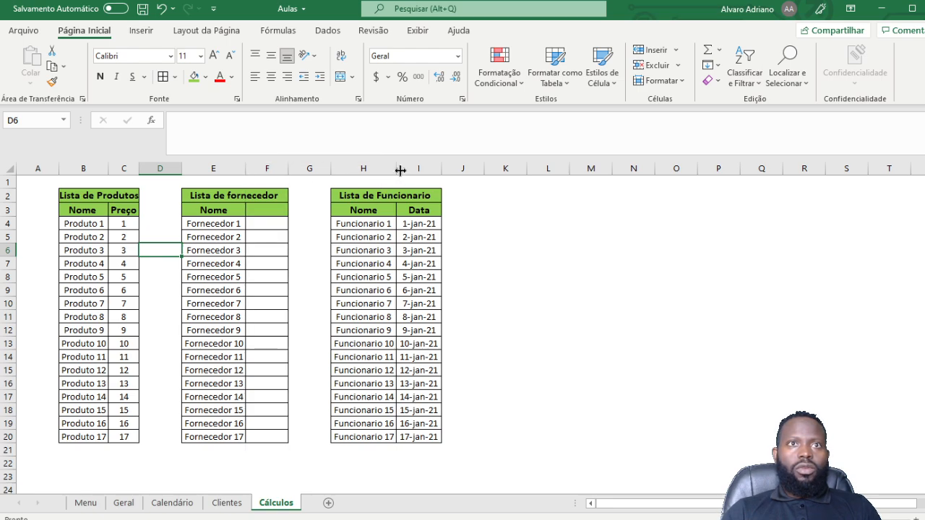
pyautogui.moveTo(441, 168); pyautogui.dragTo(441, 168)
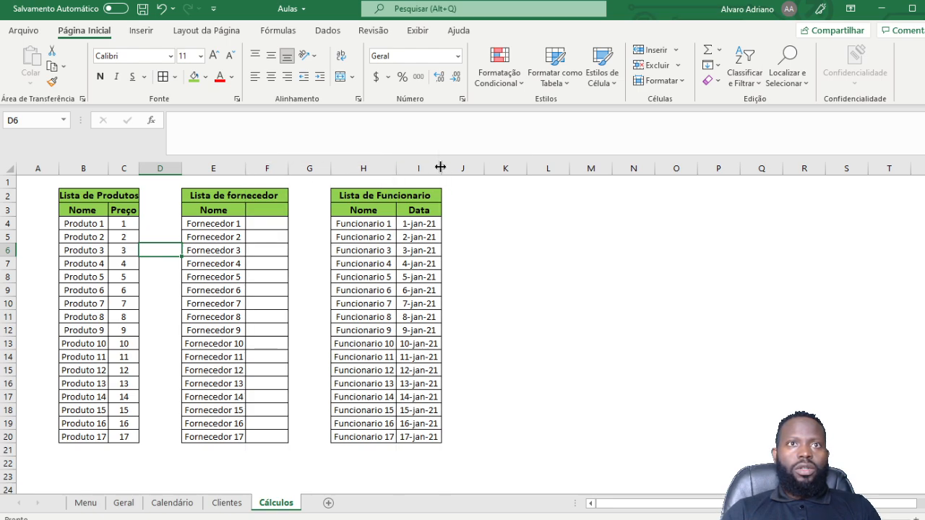
pyautogui.click(64, 300)
pyautogui.click(356, 302)
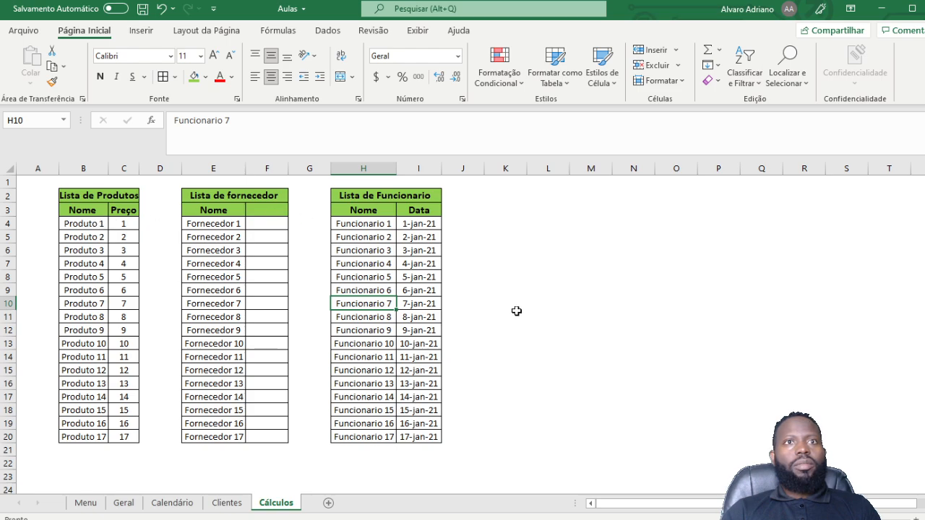
pyautogui.moveTo(76, 195); pyautogui.dragTo(433, 196)
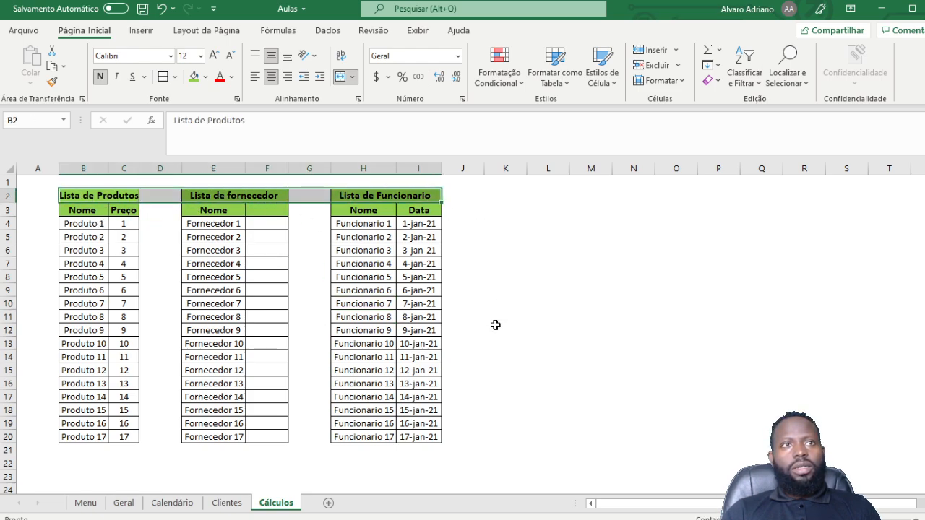
pyautogui.click(328, 252)
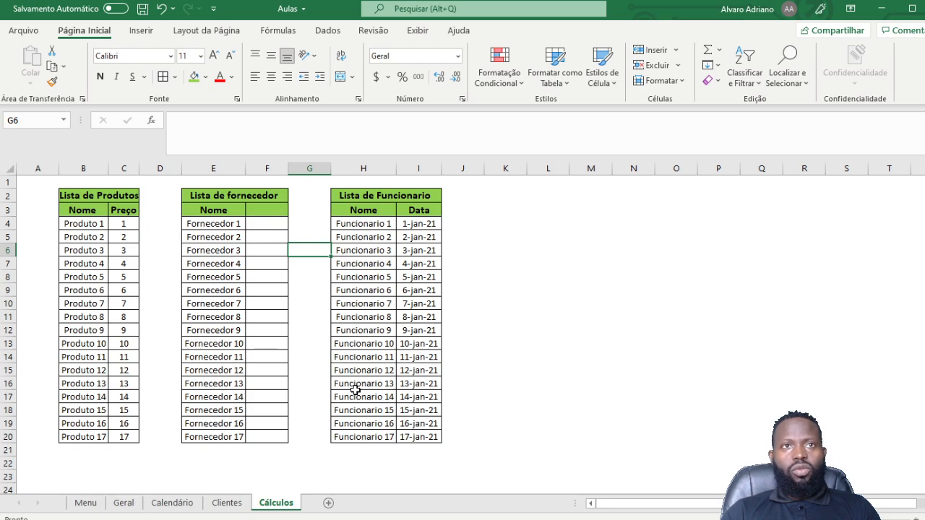
pyautogui.click(227, 508)
pyautogui.click(171, 507)
pyautogui.click(124, 506)
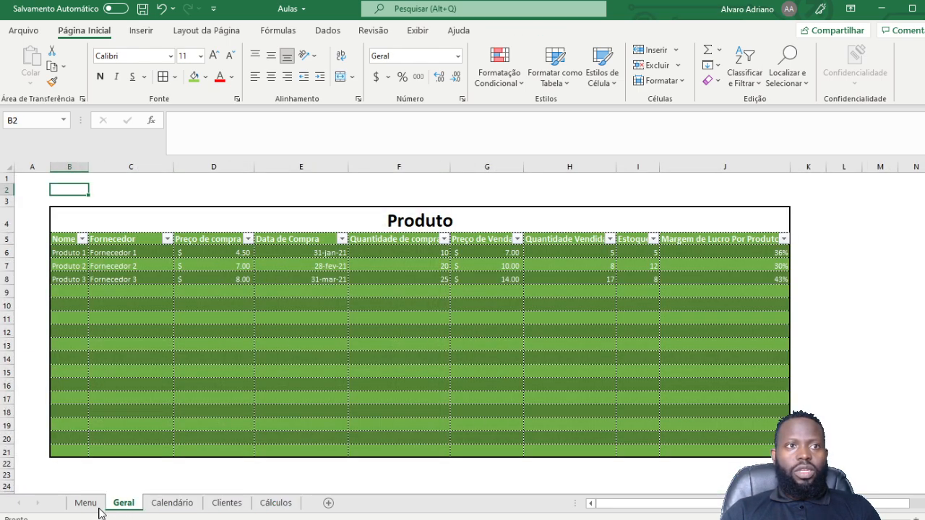
pyautogui.click(85, 506)
pyautogui.click(171, 506)
pyautogui.click(226, 505)
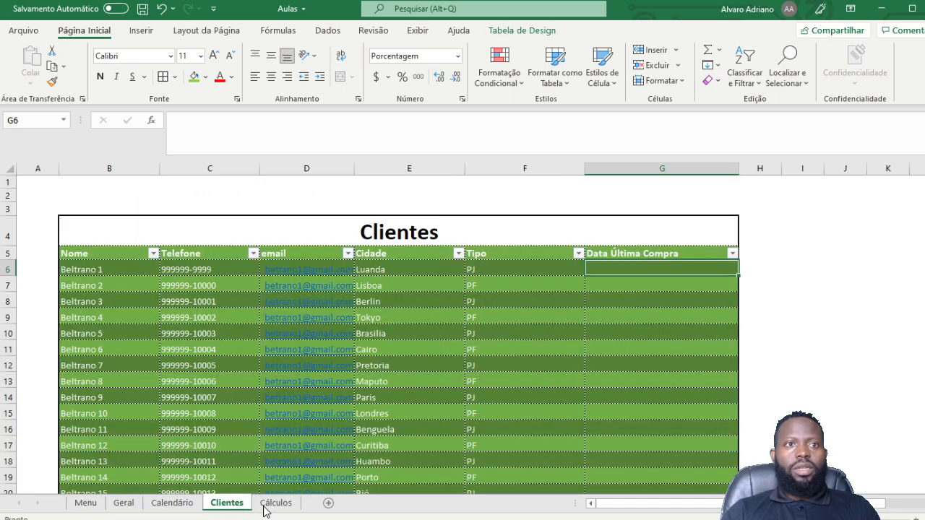
pyautogui.click(268, 508)
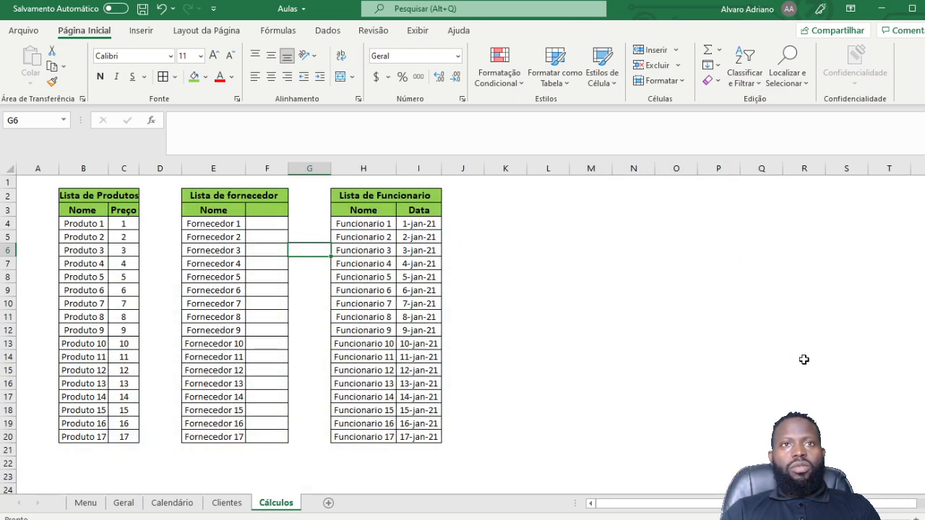